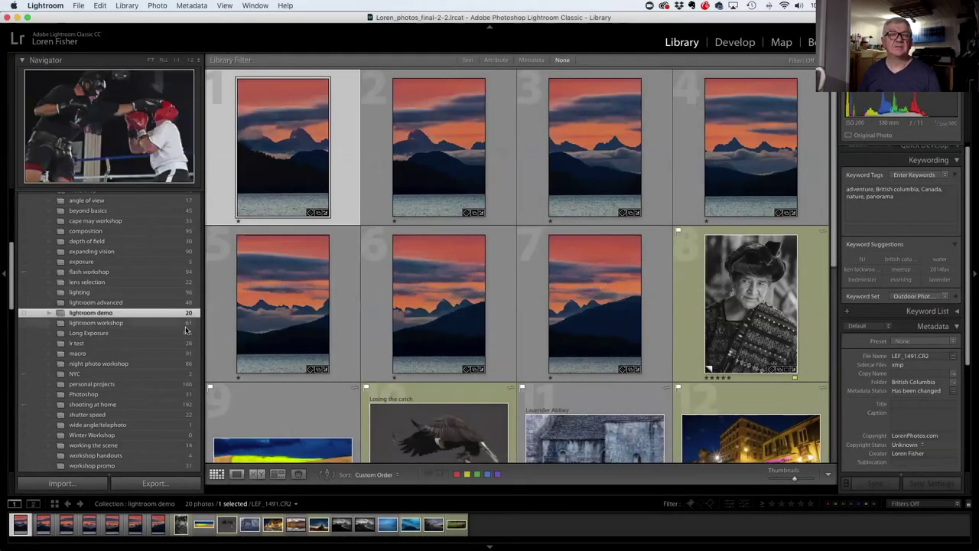
Switch to Adobe Lightroom CC and reposition and enlarge its window to nearly fill the screen's width.
{"action": "scroll", "coordinate": [169, 310], "scroll_direction": "up", "scroll_amount": 10}
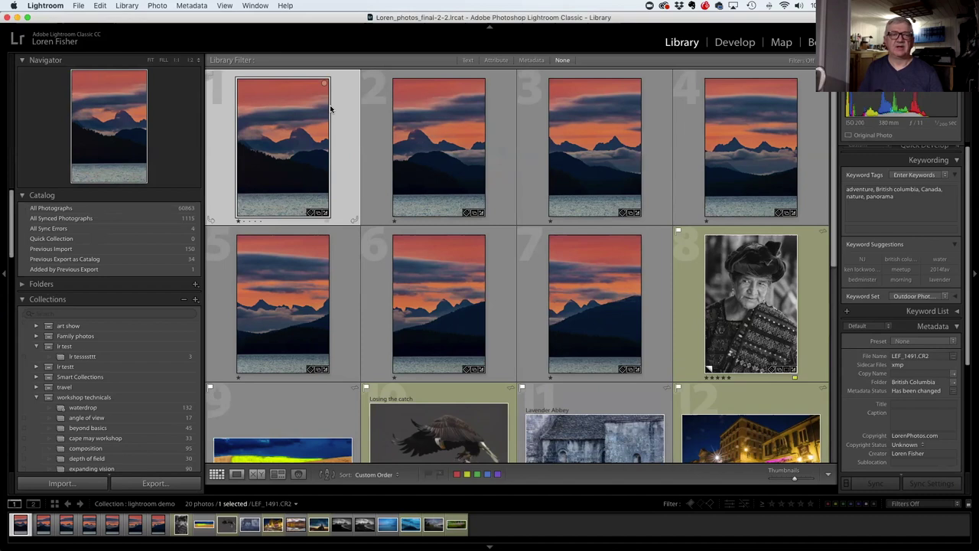
{"action": "mouse_move", "coordinate": [6, 110]}
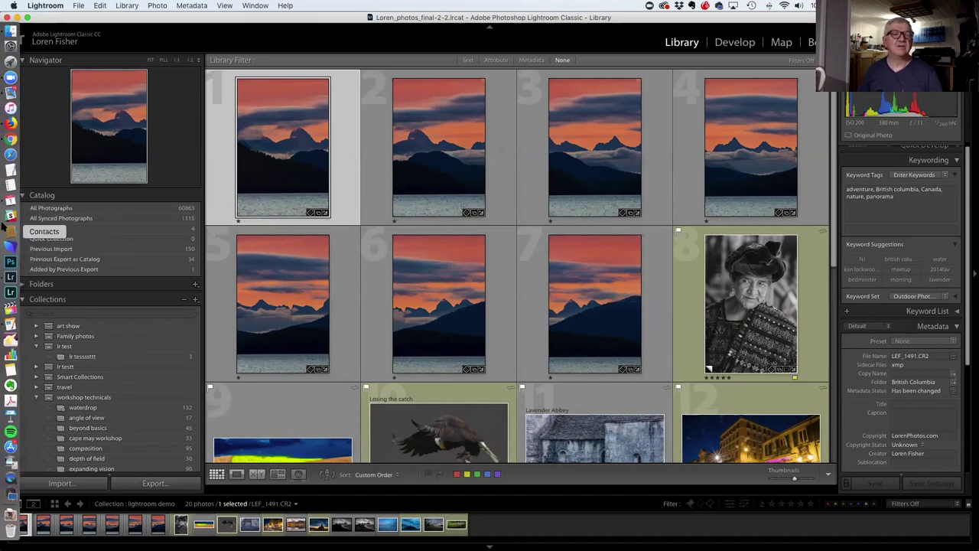
{"action": "left_click", "coordinate": [10, 292]}
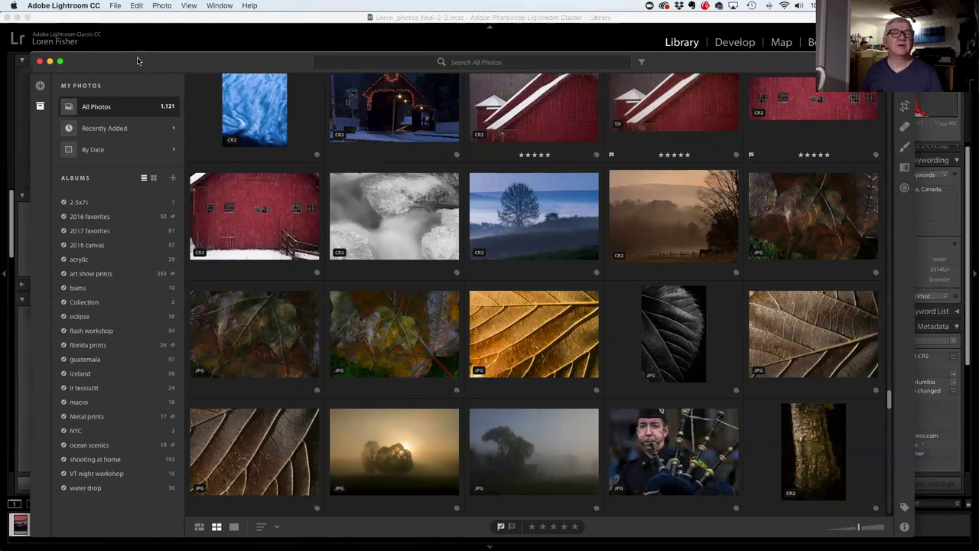
{"action": "left_click_drag", "start_coordinate": [138, 60], "coordinate": [108, 56]}
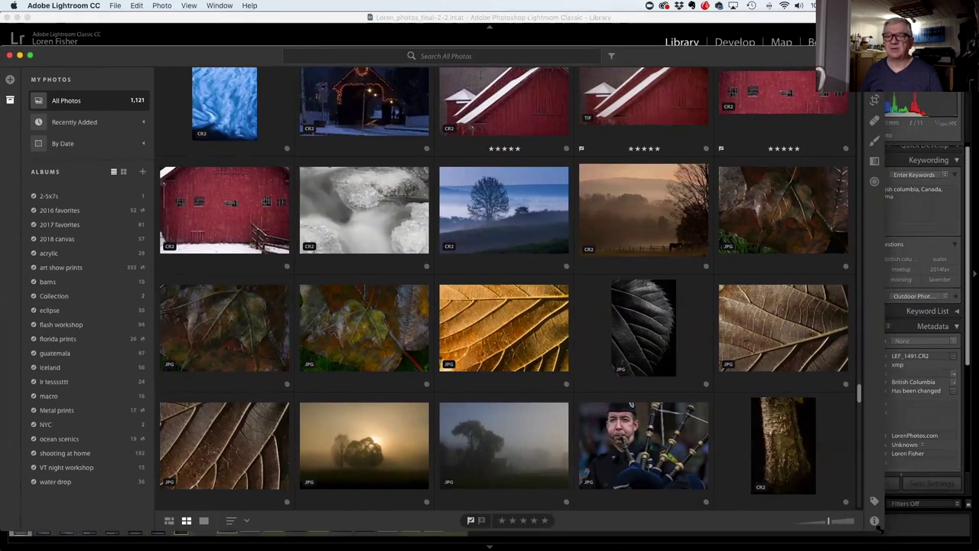
{"action": "left_click_drag", "start_coordinate": [880, 527], "coordinate": [969, 533]}
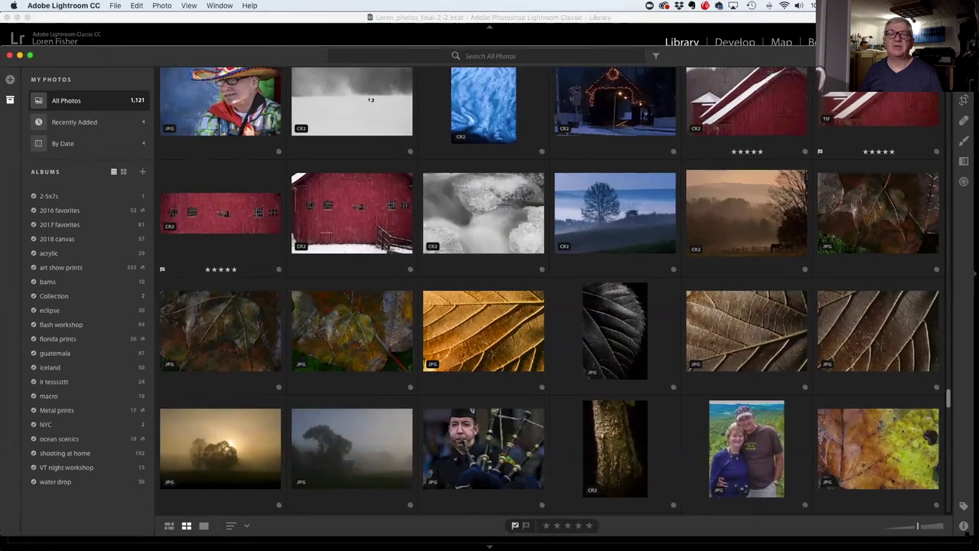
Search all photos for "barn" and look through the matching photos.
{"action": "scroll", "coordinate": [621, 361], "scroll_direction": "up", "scroll_amount": 2}
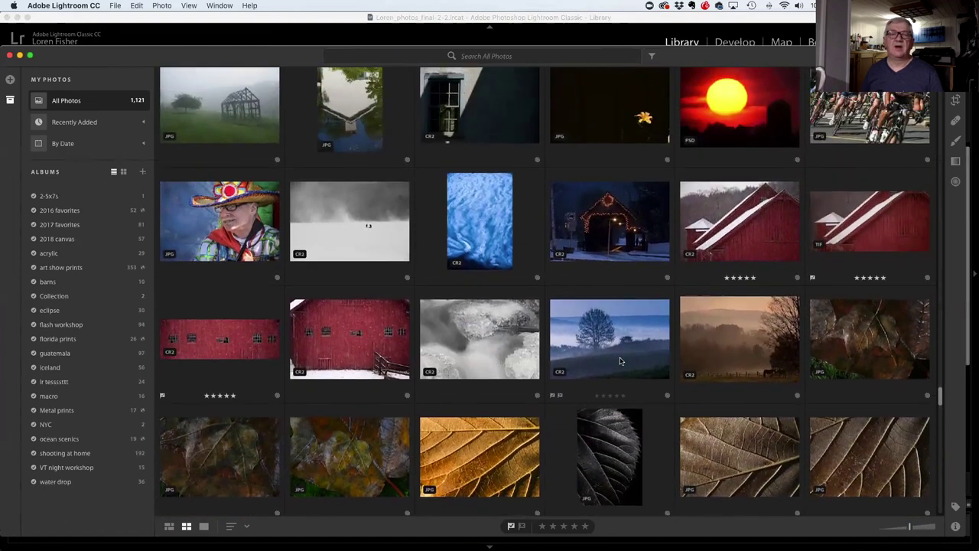
{"action": "scroll", "coordinate": [604, 348], "scroll_direction": "up", "scroll_amount": 2}
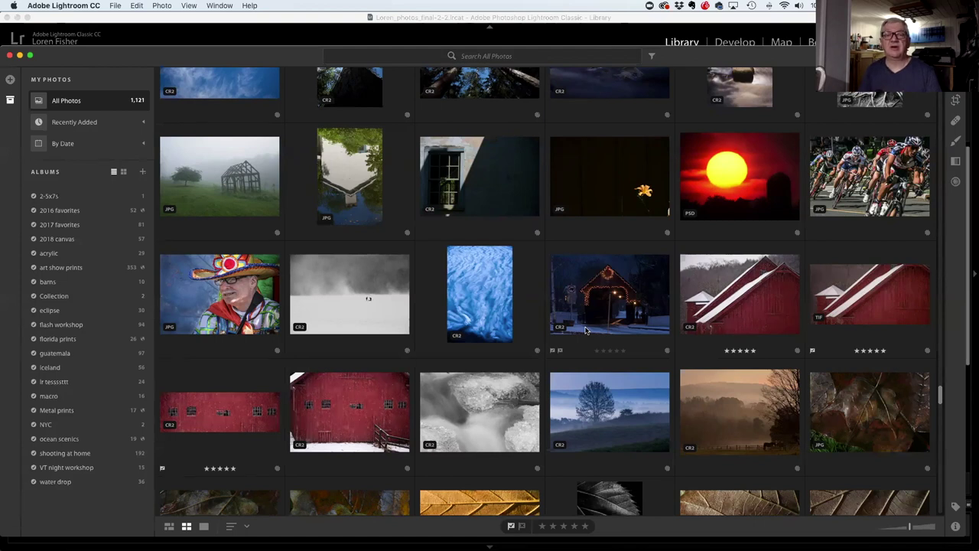
{"action": "key", "text": "super+f"}
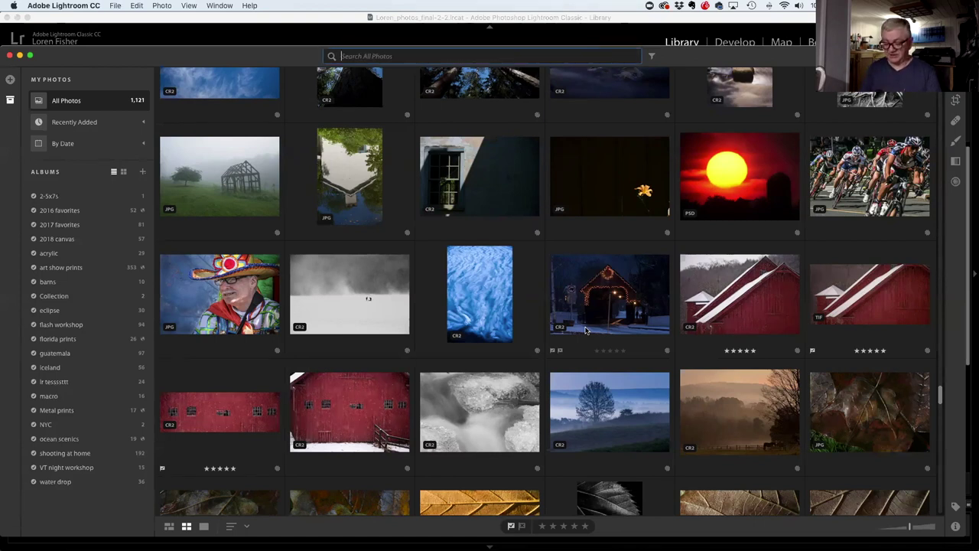
{"action": "type", "text": "barn"}
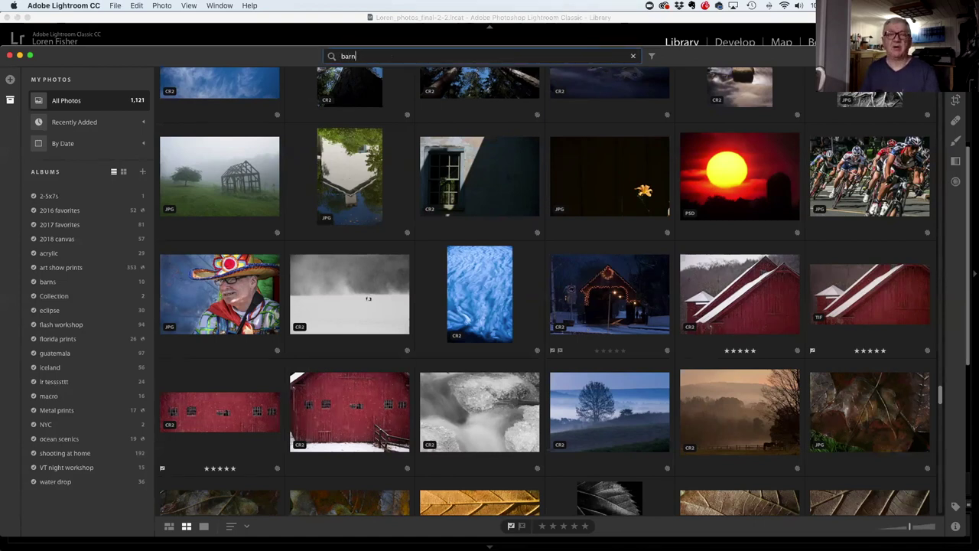
{"action": "key", "text": "Return"}
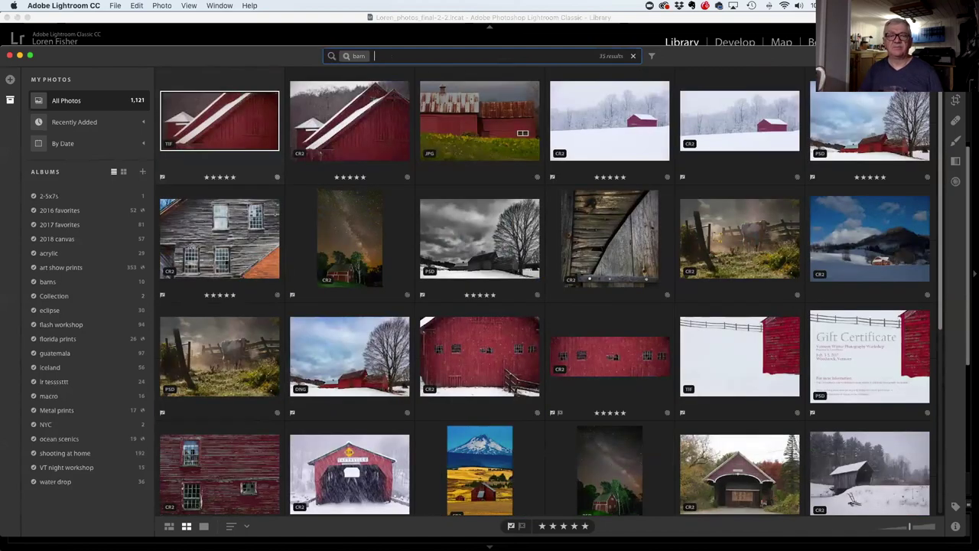
{"action": "scroll", "coordinate": [585, 331], "scroll_direction": "down", "scroll_amount": 5}
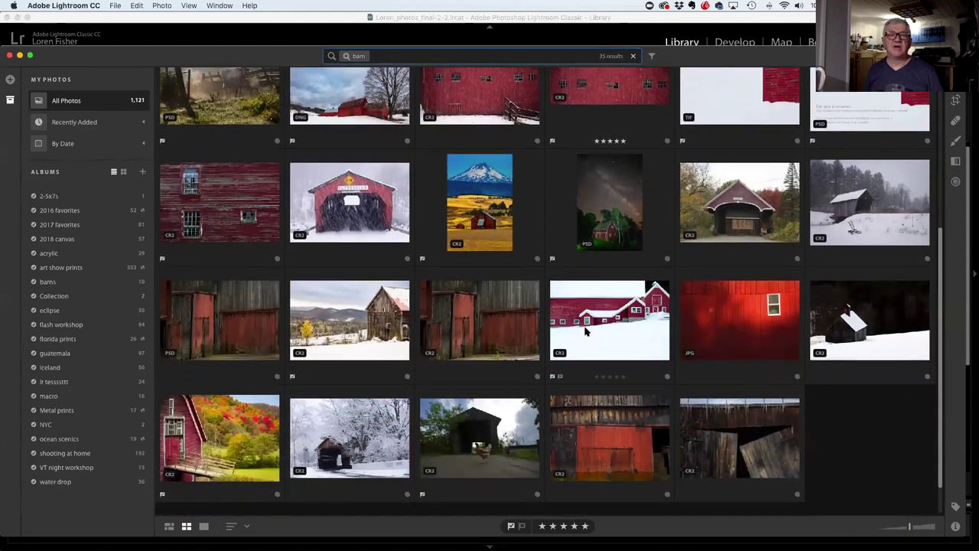
{"action": "scroll", "coordinate": [586, 331], "scroll_direction": "down", "scroll_amount": 1}
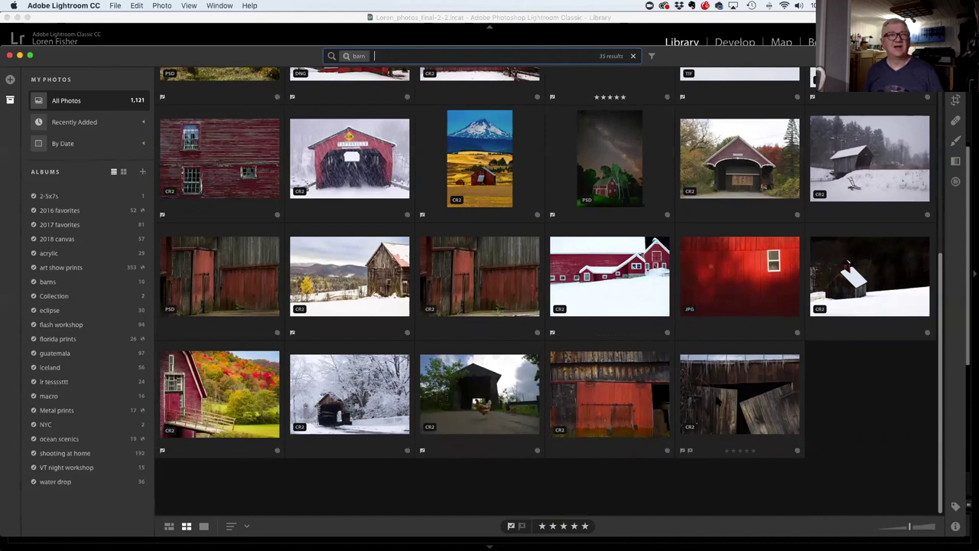
{"action": "scroll", "coordinate": [548, 291], "scroll_direction": "up", "scroll_amount": 5}
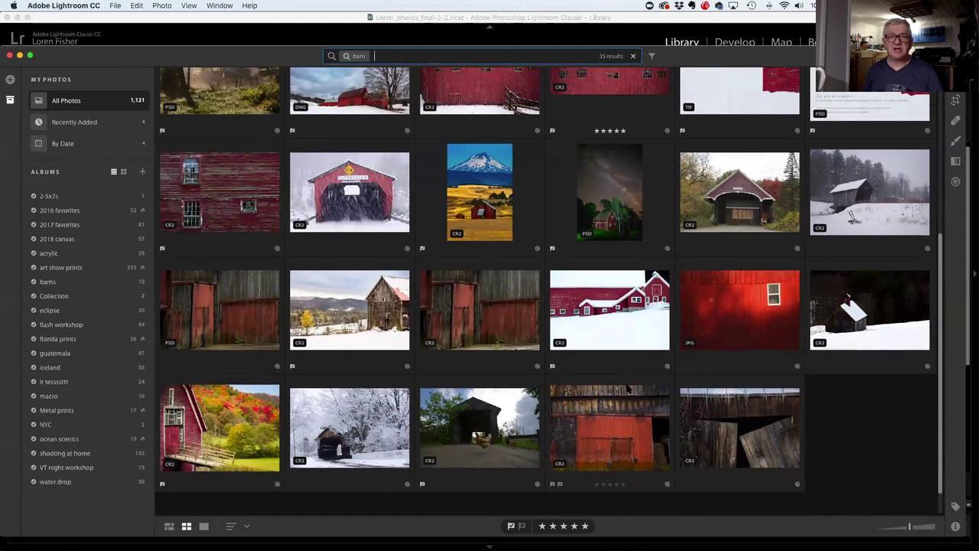
{"action": "scroll", "coordinate": [548, 291], "scroll_direction": "up", "scroll_amount": 3}
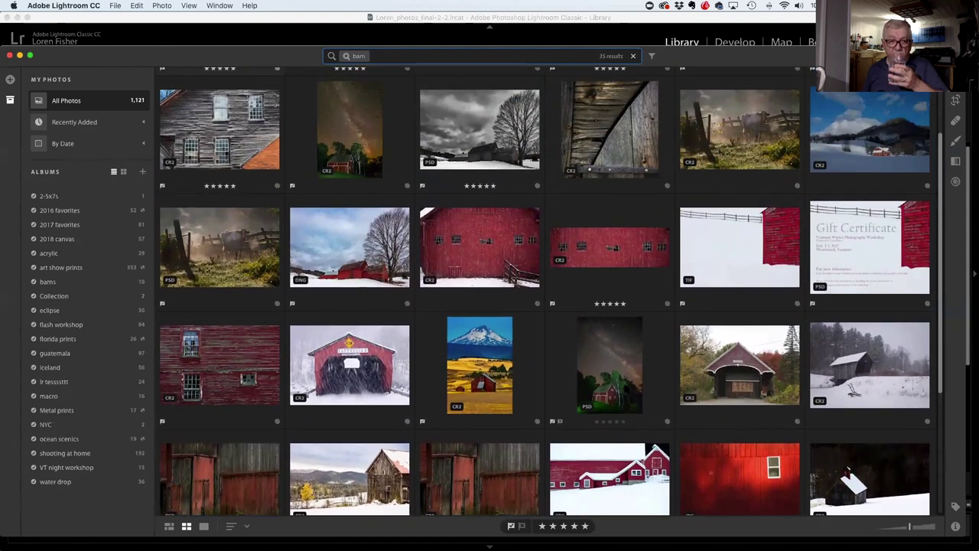
{"action": "scroll", "coordinate": [497, 374], "scroll_direction": "up", "scroll_amount": 4}
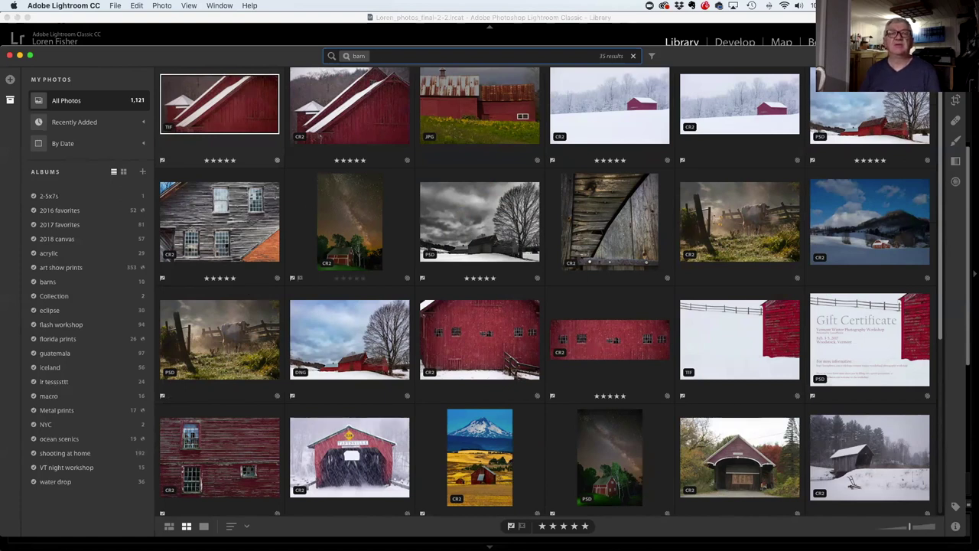
Replace the barn search with "car" and view the photo of the city street with light trails enlarged, returning to the grid.
{"action": "double_click", "coordinate": [353, 56]}
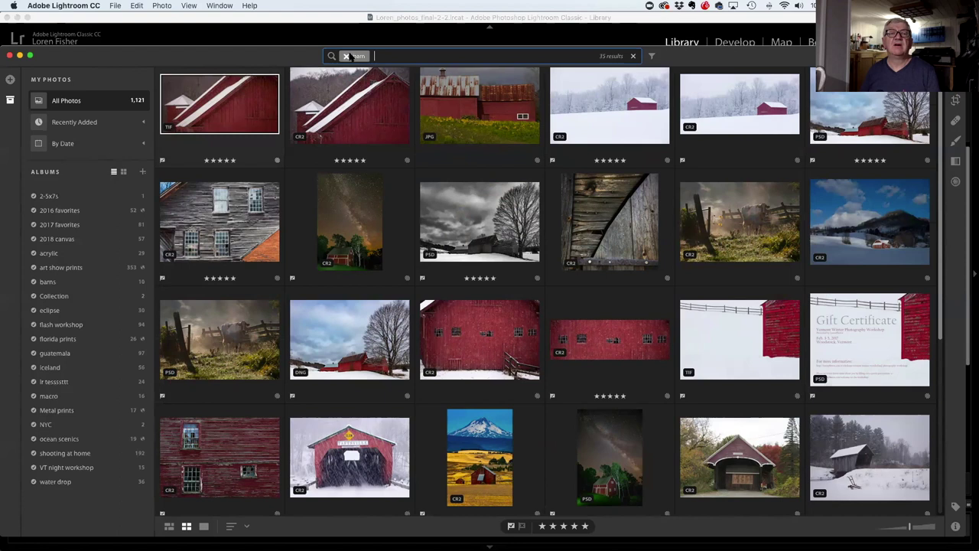
{"action": "key", "text": "BackSpace"}
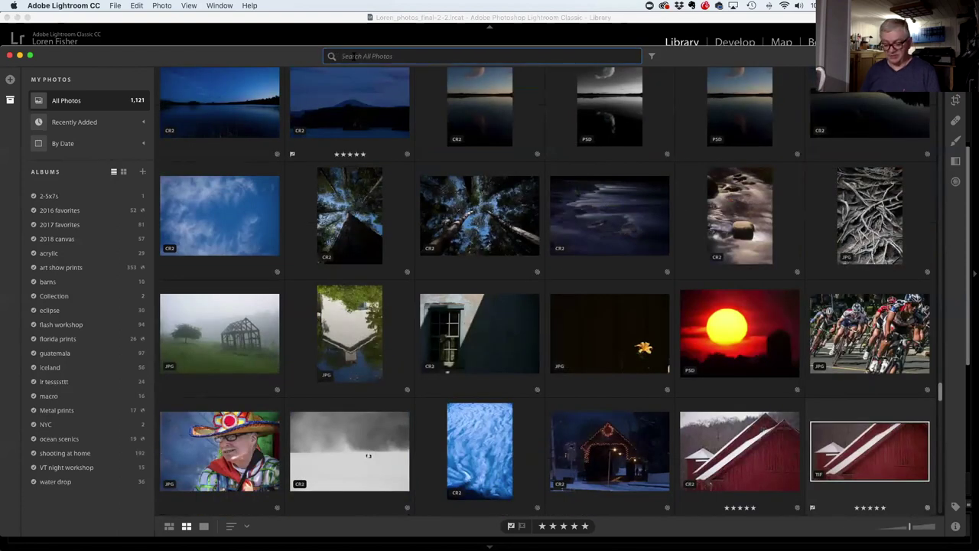
{"action": "type", "text": "car"}
{"action": "key", "text": "Return"}
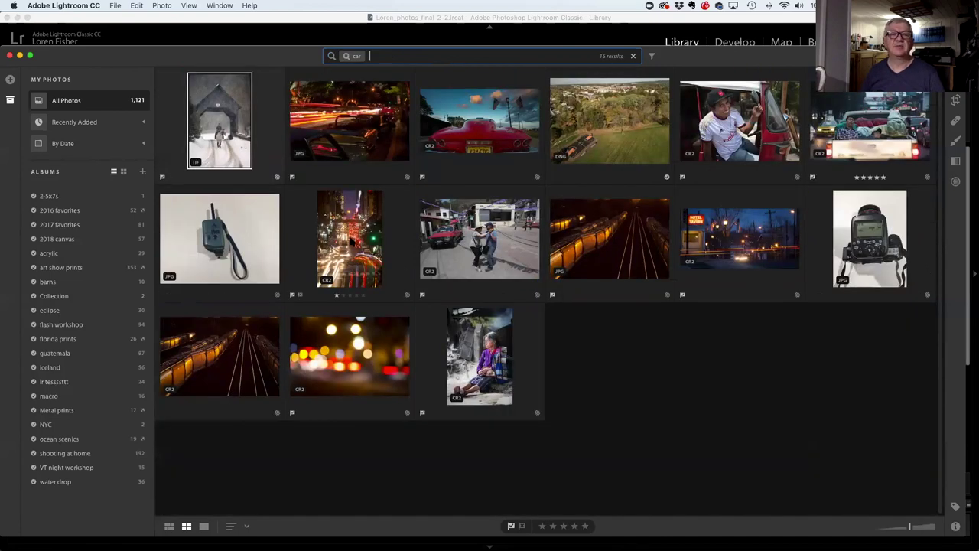
{"action": "double_click", "coordinate": [350, 242]}
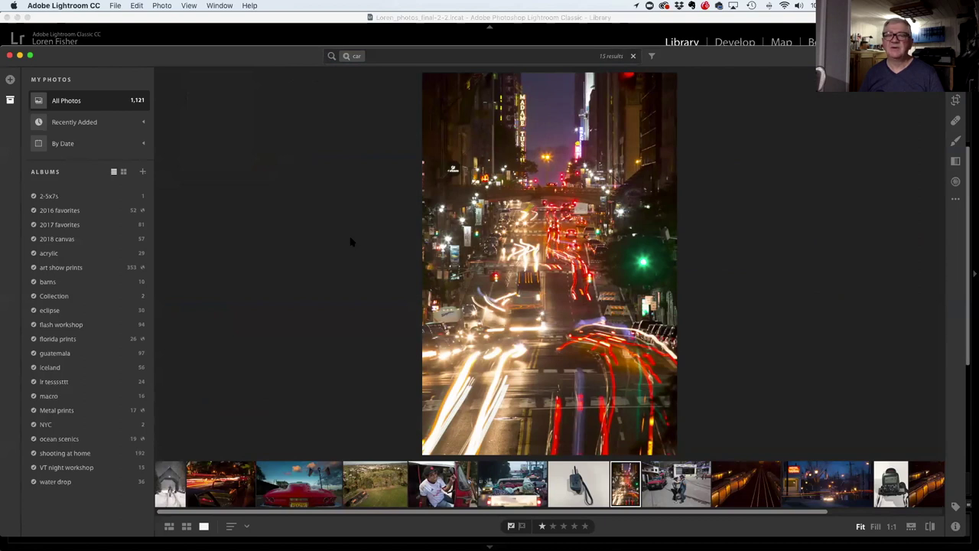
{"action": "key", "text": "g"}
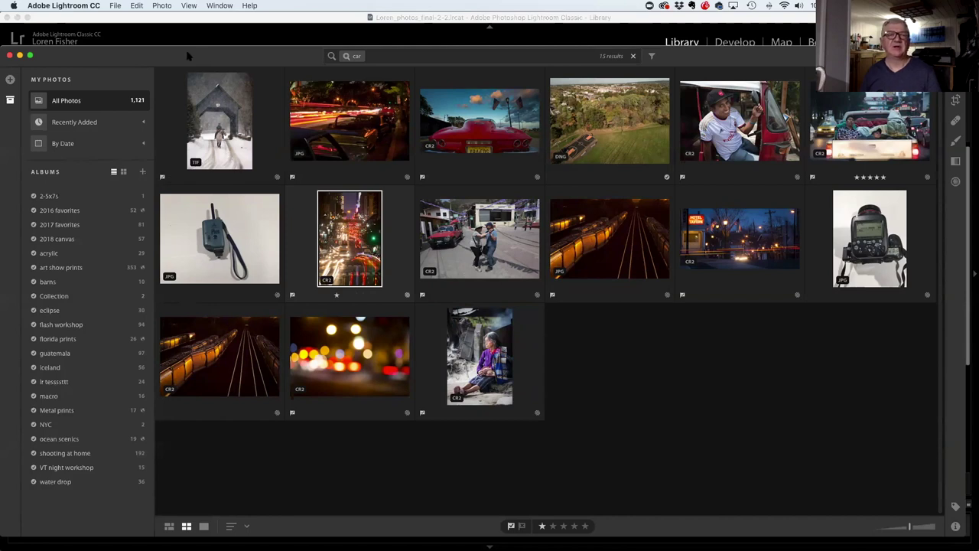
Shift the window slightly and switch back to Lightroom Classic.
{"action": "left_click_drag", "start_coordinate": [159, 55], "coordinate": [173, 45]}
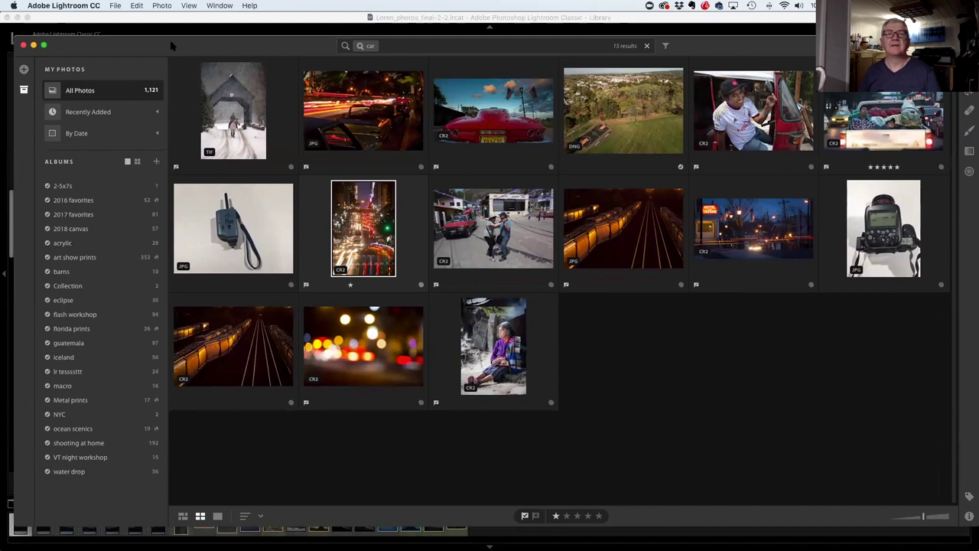
{"action": "key", "text": "super+Tab"}
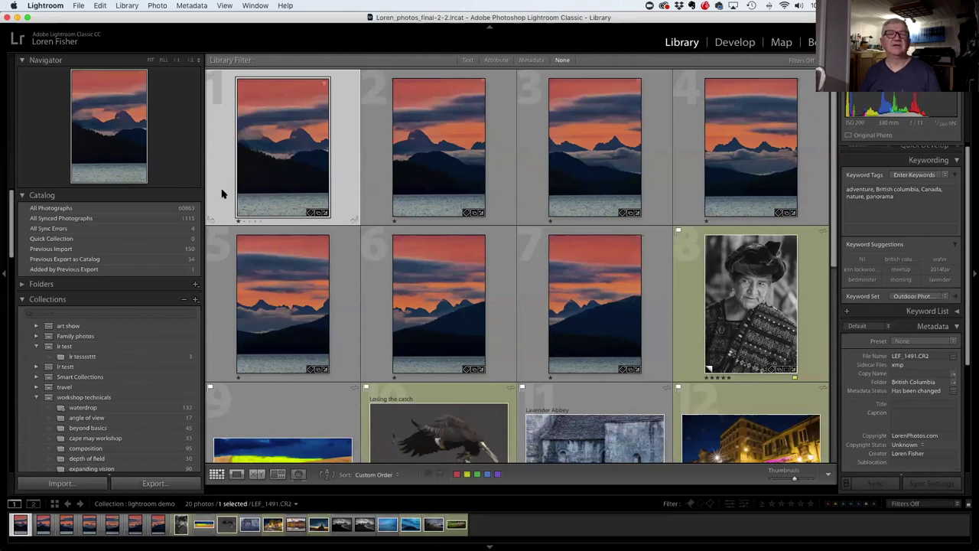
{"action": "scroll", "coordinate": [229, 194], "scroll_direction": "down", "scroll_amount": 3}
{"action": "scroll", "coordinate": [242, 202], "scroll_direction": "down", "scroll_amount": 5}
{"action": "key", "text": "j"}
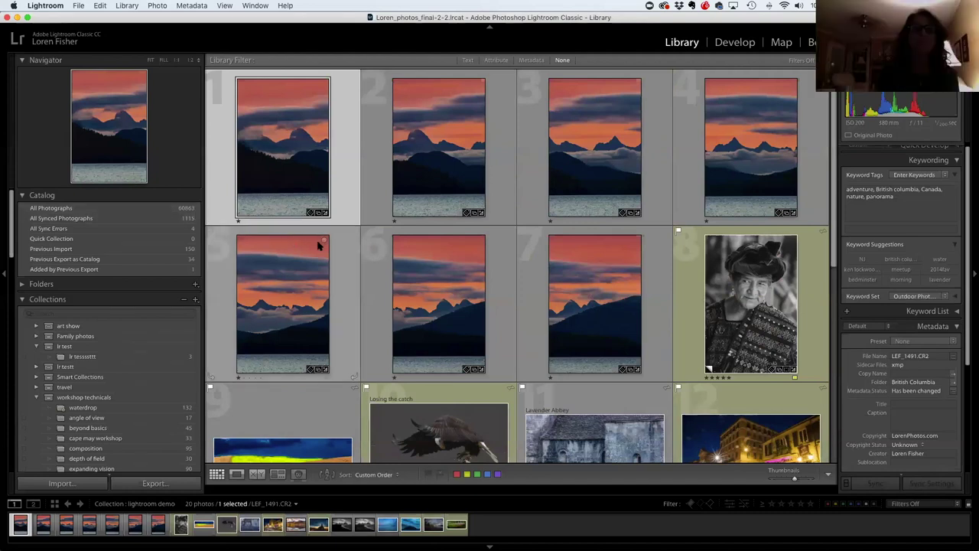
{"action": "mouse_move", "coordinate": [317, 245]}
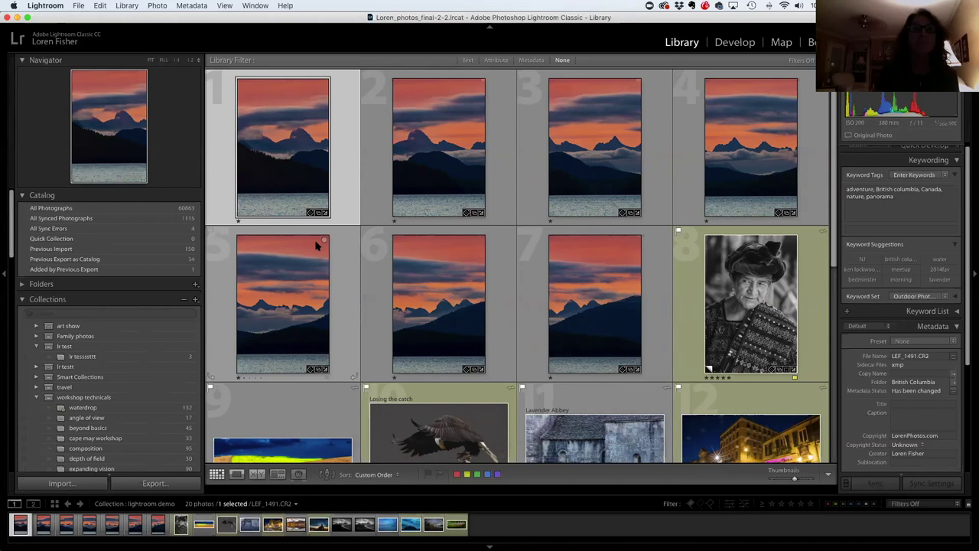
{"action": "key", "text": "XF86AudioRaiseVolume"}
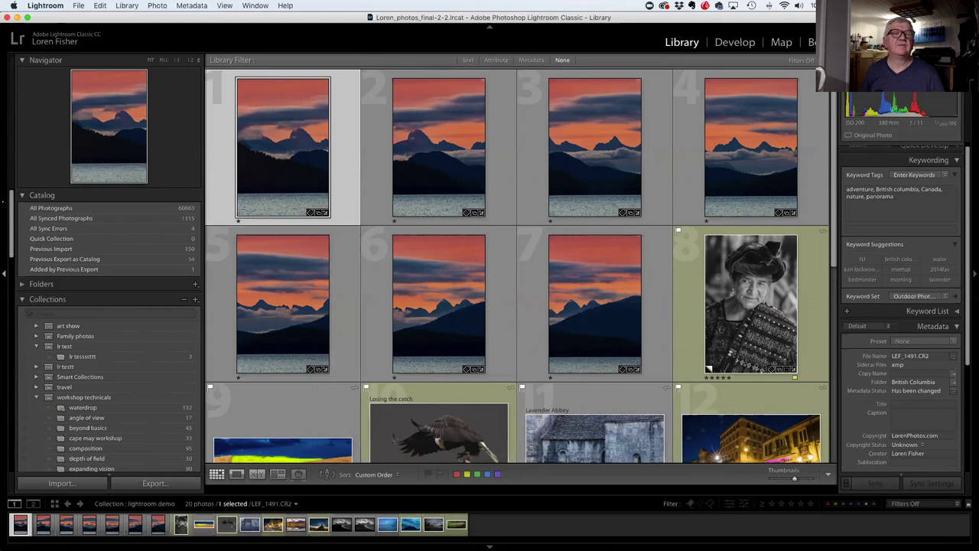
Switch to Adobe Lightroom CC and open the stone pile photo in the single-photo view.
{"action": "mouse_move", "coordinate": [9, 189]}
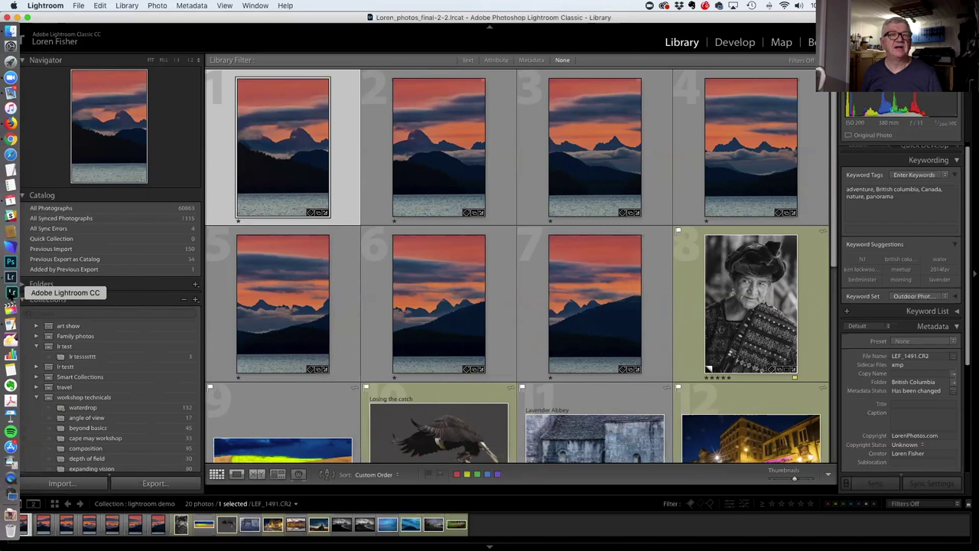
{"action": "left_click", "coordinate": [11, 293]}
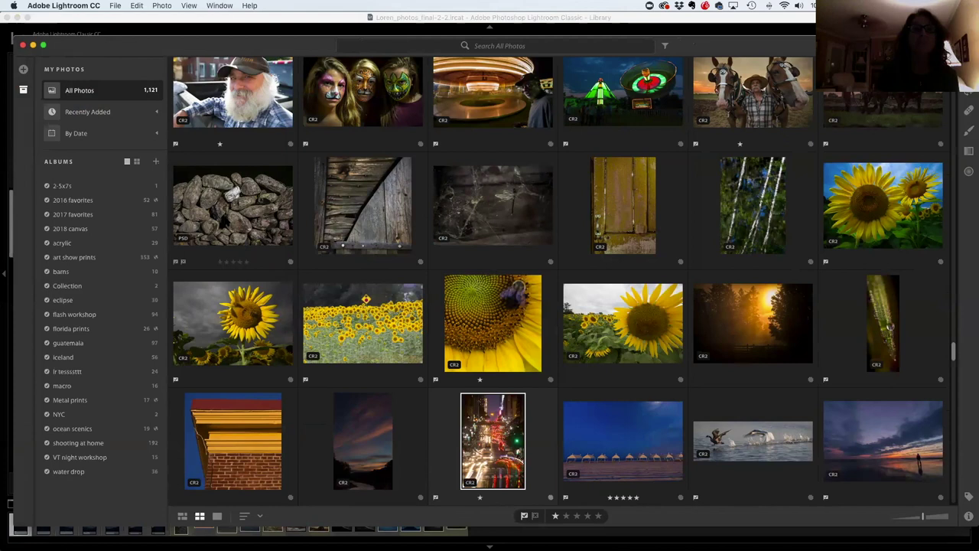
{"action": "double_click", "coordinate": [225, 222]}
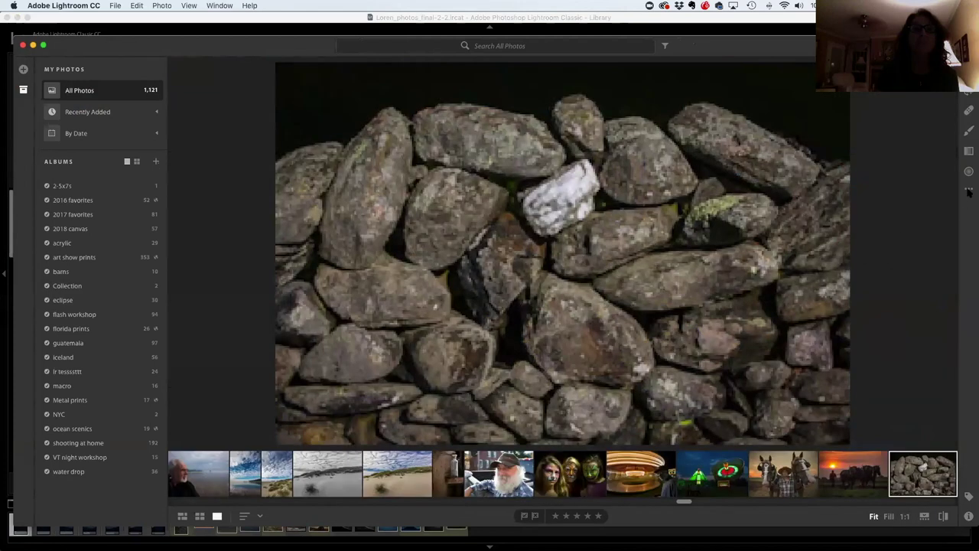
Add the keyword "crazy" to the stone photo.
{"action": "left_click", "coordinate": [969, 192]}
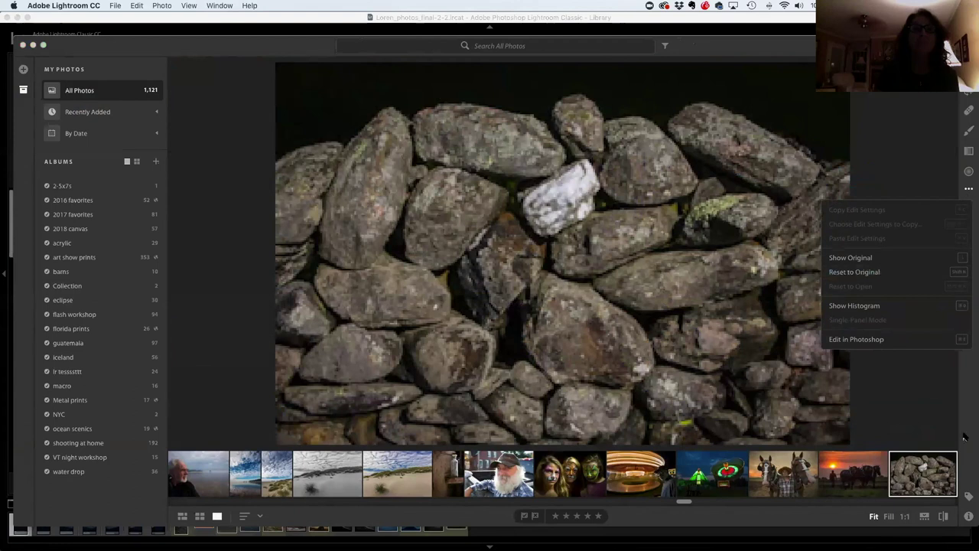
{"action": "left_click", "coordinate": [968, 495]}
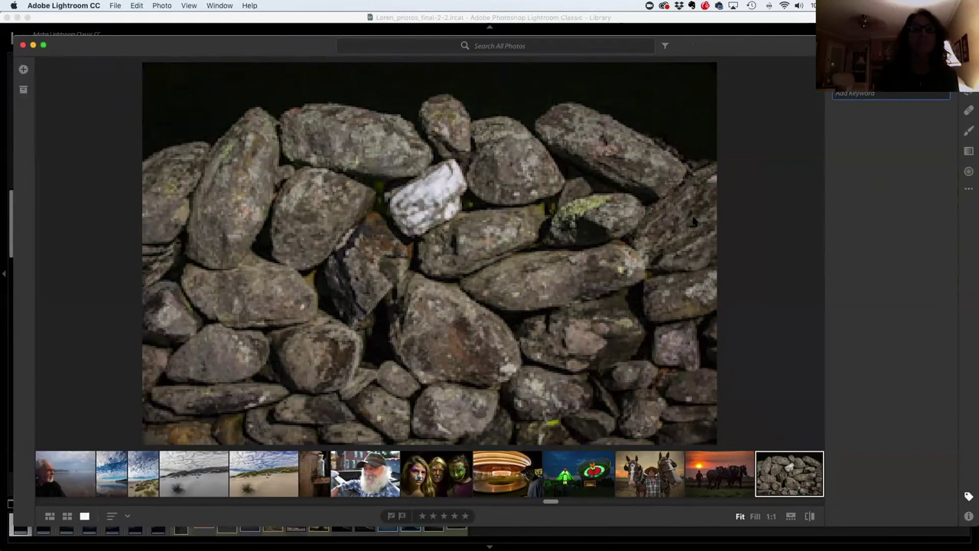
{"action": "type", "text": "ston"}
{"action": "key", "text": "BackSpace"}
{"action": "key", "text": "BackSpace"}
{"action": "key", "text": "BackSpace"}
{"action": "key", "text": "BackSpace"}
{"action": "type", "text": "c"}
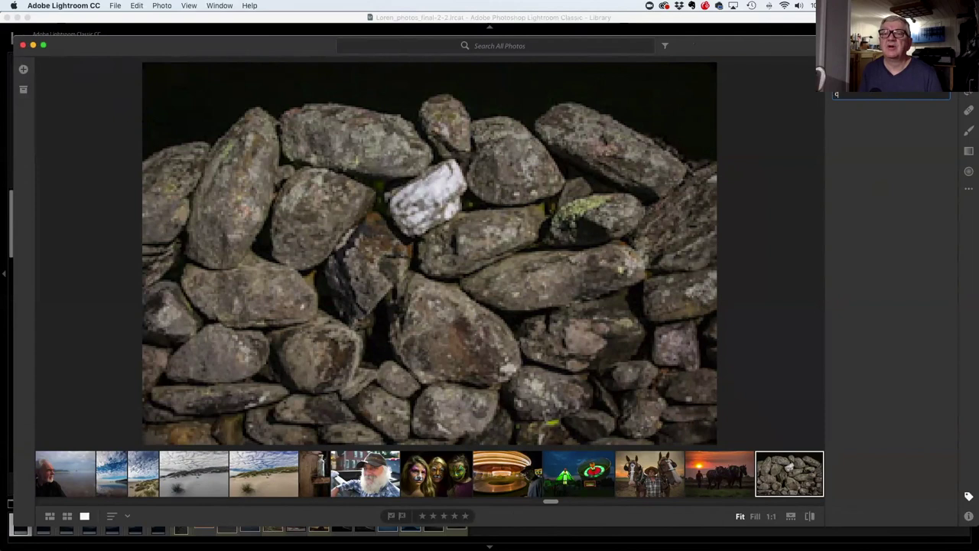
{"action": "type", "text": "razy"}
{"action": "key", "text": "Return"}
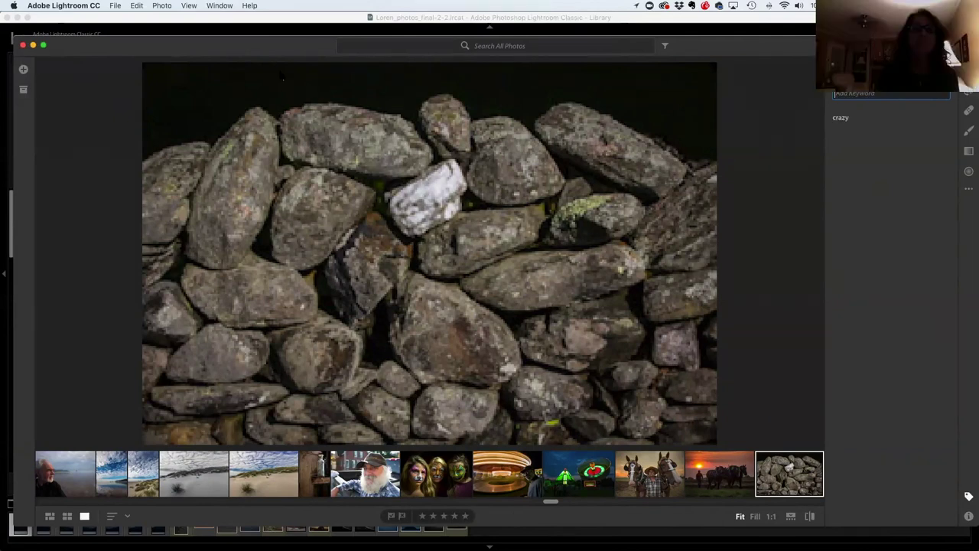
Return to the photo grid and search all photos for the keyword "crazy".
{"action": "key", "text": "g"}
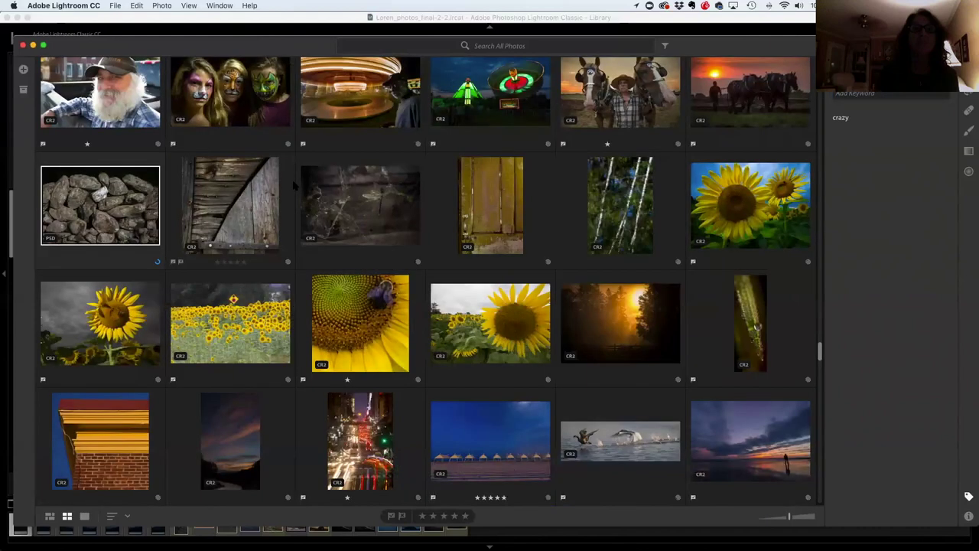
{"action": "key", "text": "super+f"}
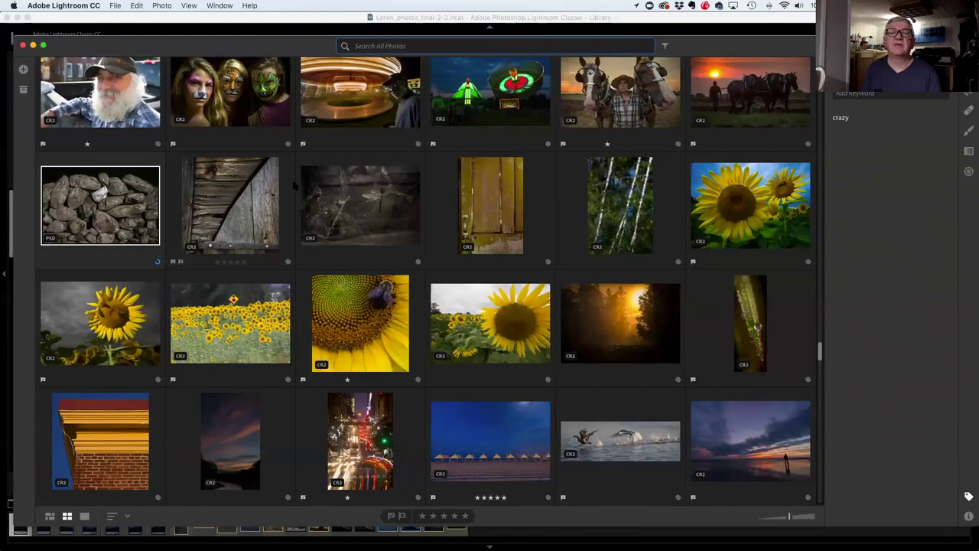
{"action": "type", "text": "craz"}
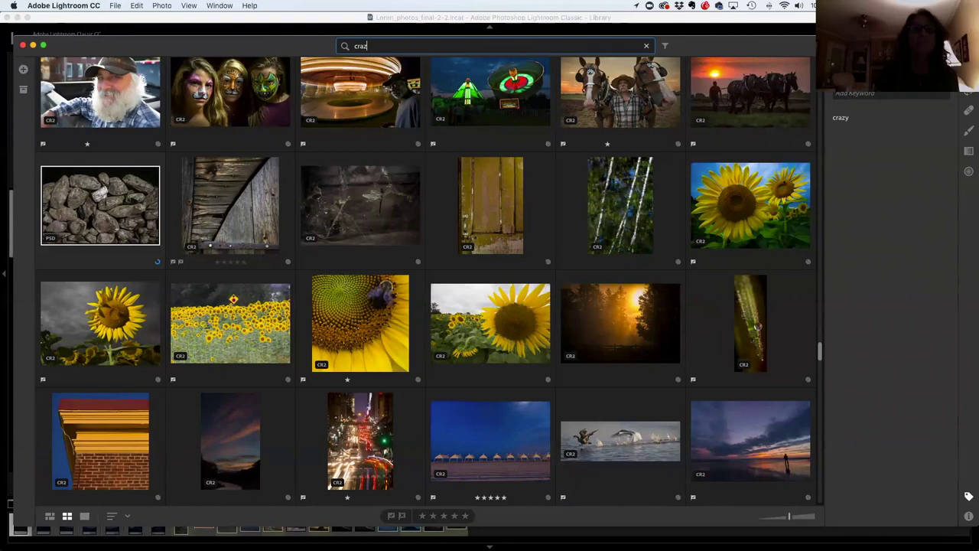
{"action": "type", "text": "y"}
{"action": "key", "text": "Return"}
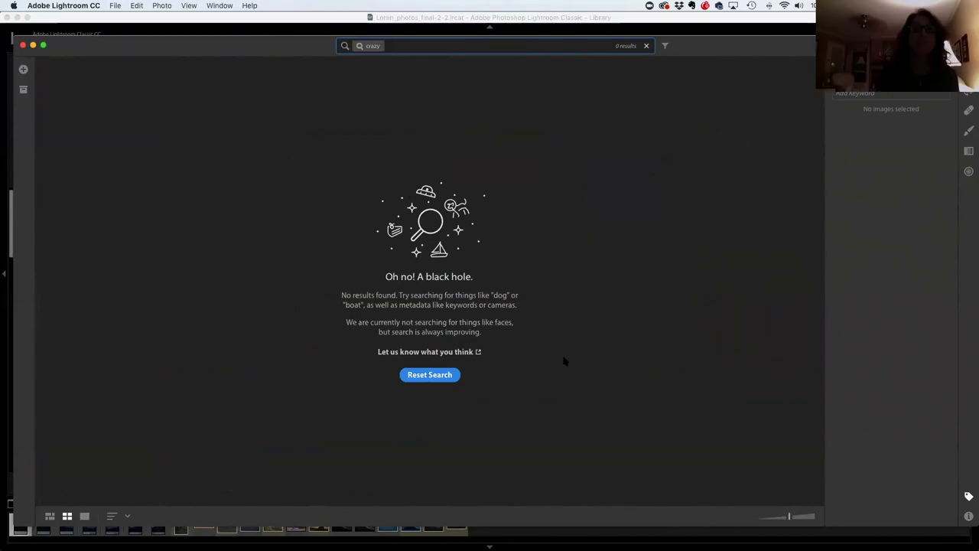
Reset the "crazy" search to show all photos and hide the keyword panel.
{"action": "left_click", "coordinate": [422, 377]}
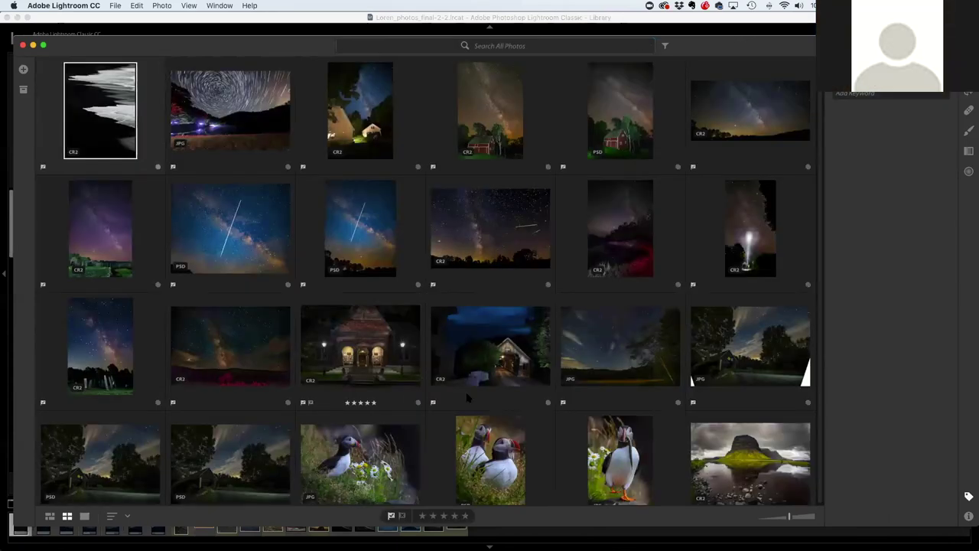
{"action": "left_click", "coordinate": [969, 496]}
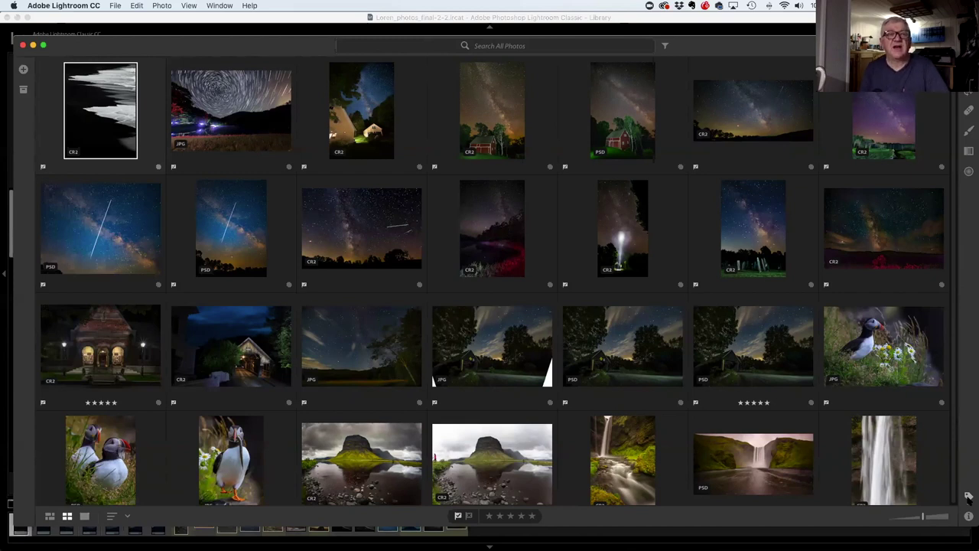
Switch to Lightroom Classic and look through the photo grid of the "lightroom demo" collection.
{"action": "left_click", "coordinate": [95, 32]}
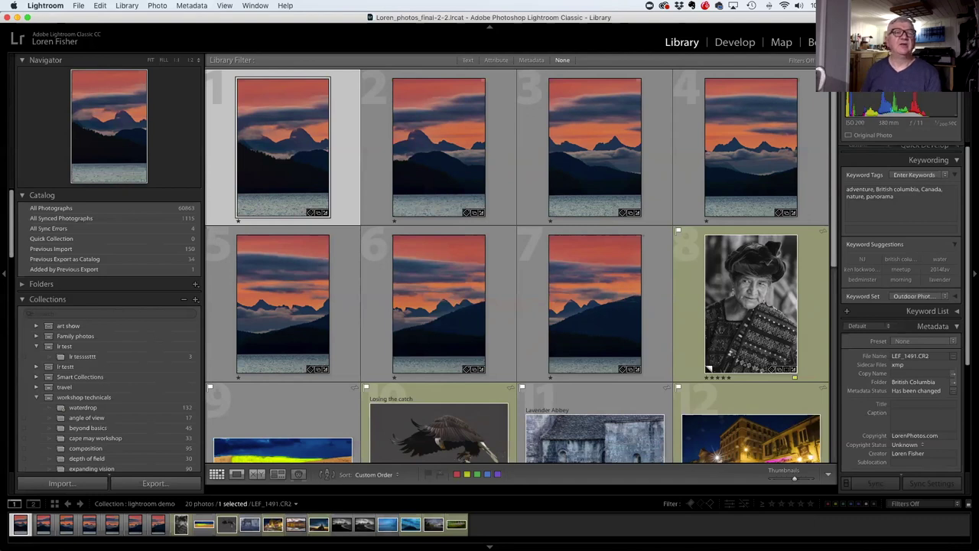
{"action": "mouse_move", "coordinate": [106, 17]}
{"action": "left_mouse_down"}
{"action": "mouse_move", "coordinate": [111, 48]}
{"action": "mouse_move", "coordinate": [109, 20]}
{"action": "left_mouse_up"}
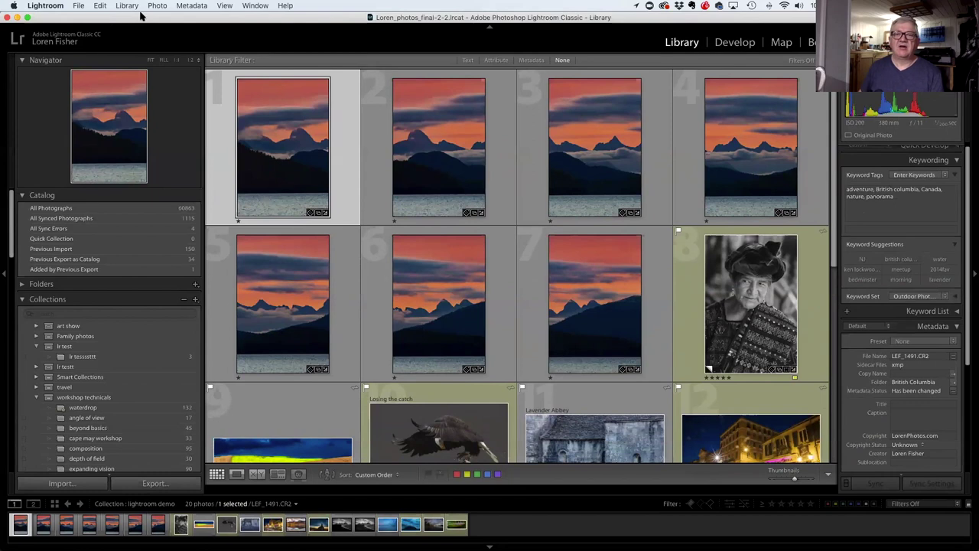
{"action": "scroll", "coordinate": [535, 203], "scroll_direction": "down", "scroll_amount": 3}
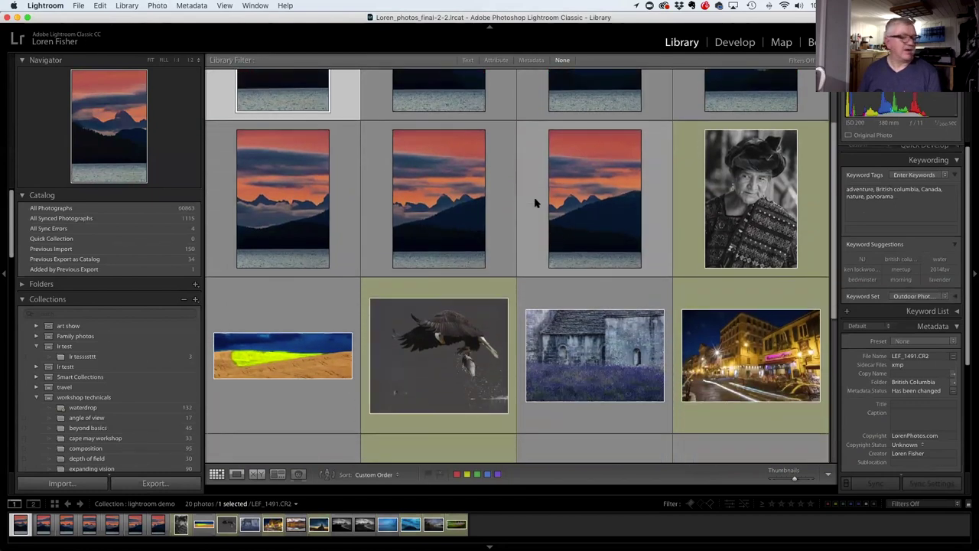
{"action": "scroll", "coordinate": [536, 202], "scroll_direction": "down", "scroll_amount": 5}
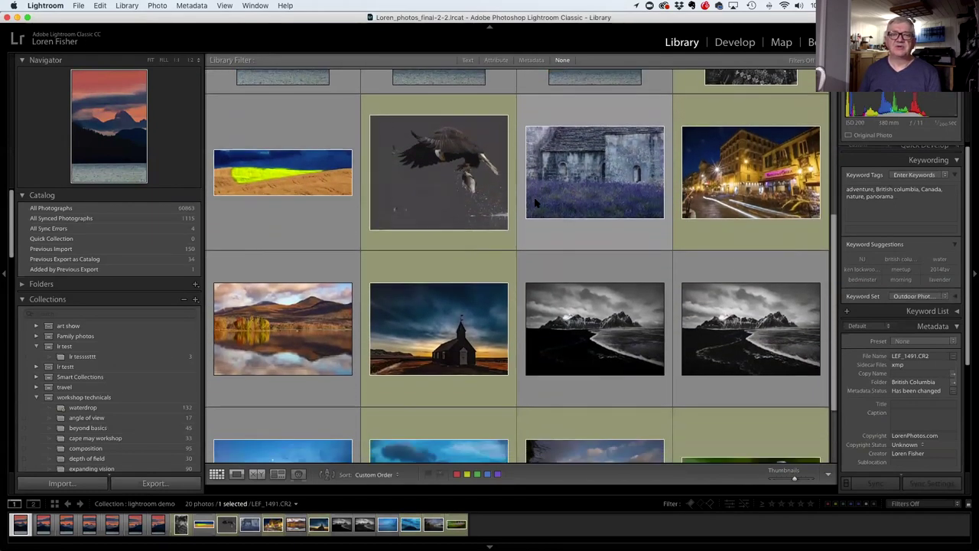
{"action": "scroll", "coordinate": [536, 203], "scroll_direction": "down", "scroll_amount": 1}
{"action": "mouse_move", "coordinate": [533, 201]}
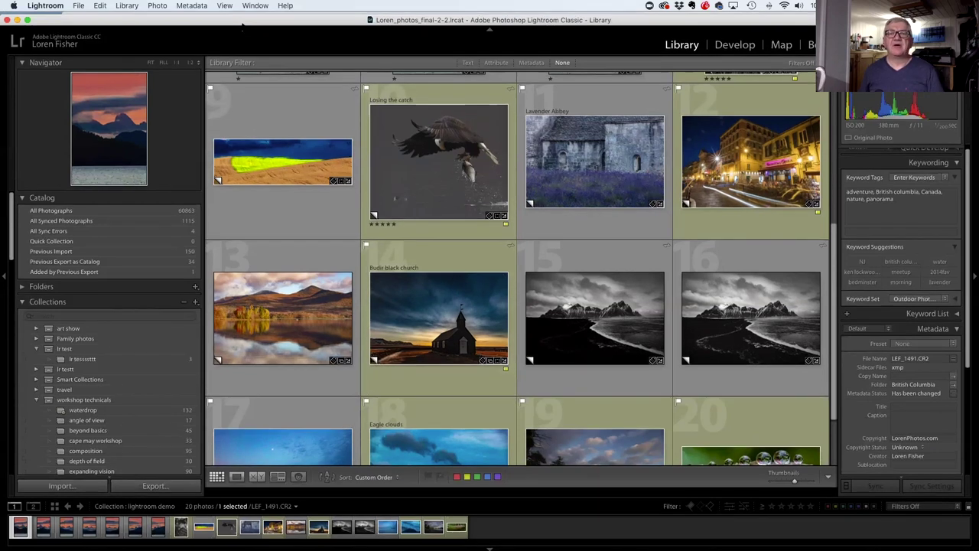
{"action": "mouse_move", "coordinate": [242, 27]}
{"action": "left_mouse_down"}
{"action": "mouse_move", "coordinate": [242, 68]}
{"action": "mouse_move", "coordinate": [244, 19]}
{"action": "left_mouse_up"}
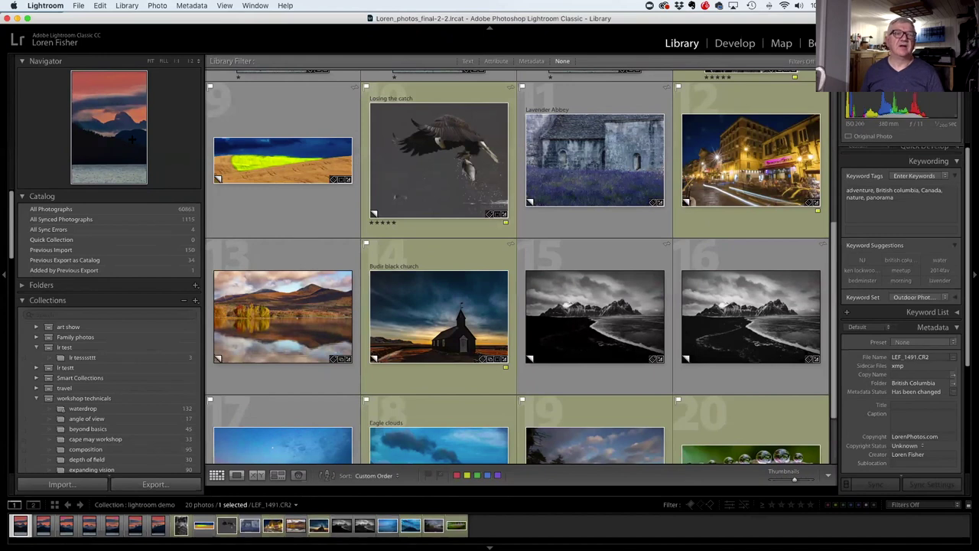
{"action": "scroll", "coordinate": [570, 192], "scroll_direction": "up", "scroll_amount": 3}
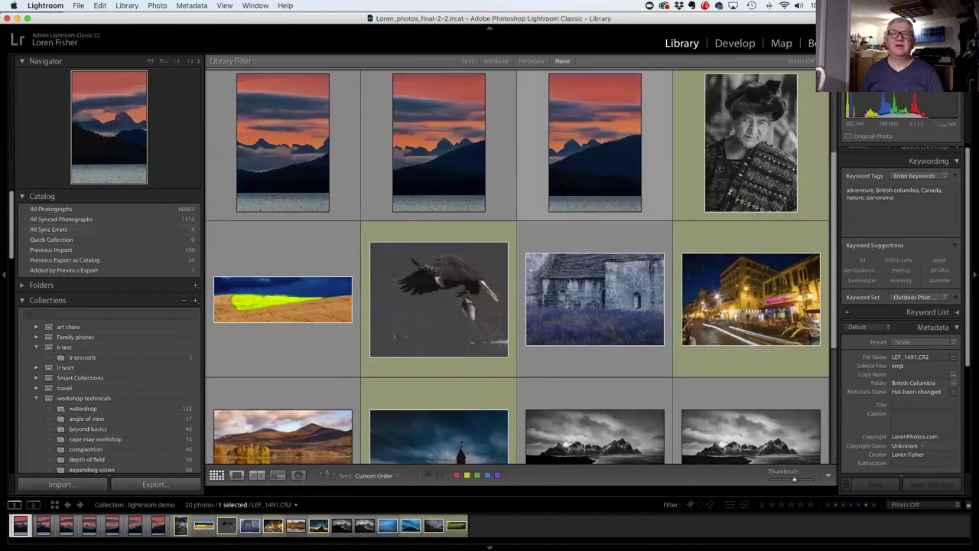
{"action": "scroll", "coordinate": [518, 171], "scroll_direction": "up", "scroll_amount": 2}
{"action": "key", "text": "j"}
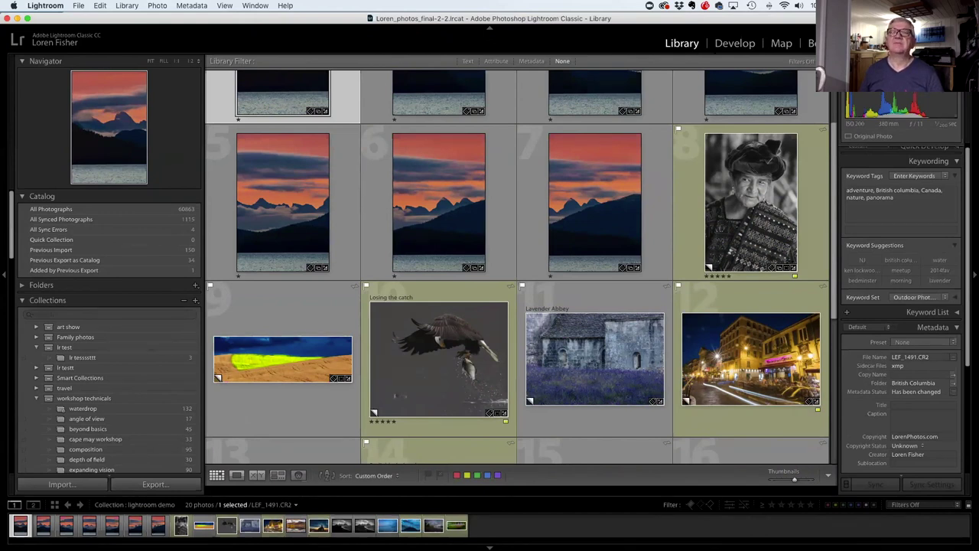
View the selected mountain sunset photo in the Develop module, and open the Map module with its marker legend hidden.
{"action": "key", "text": "d"}
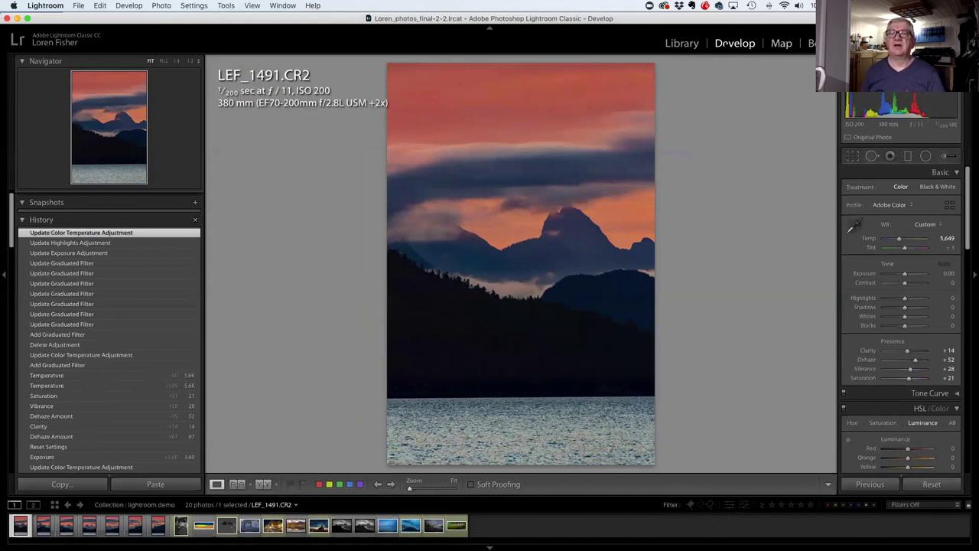
{"action": "left_click", "coordinate": [767, 52]}
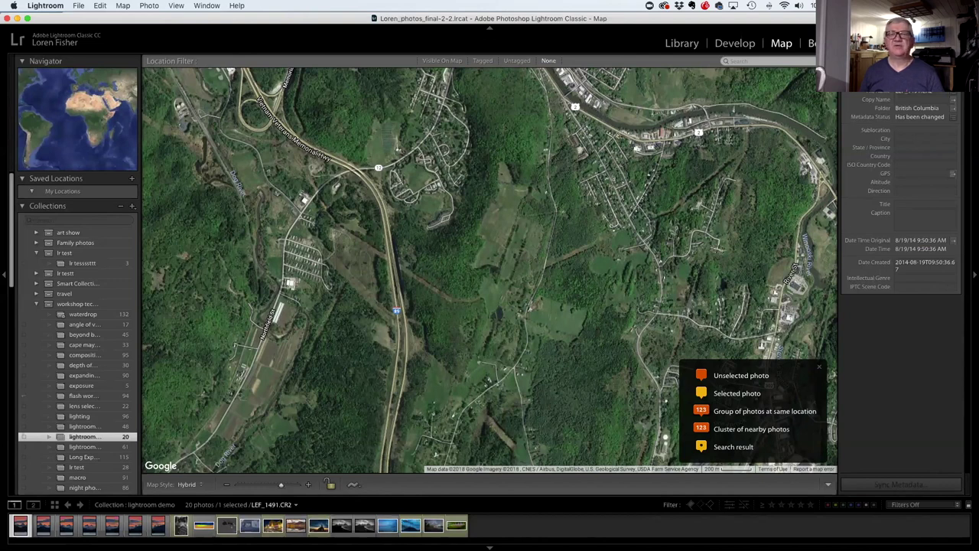
{"action": "key", "text": "slash"}
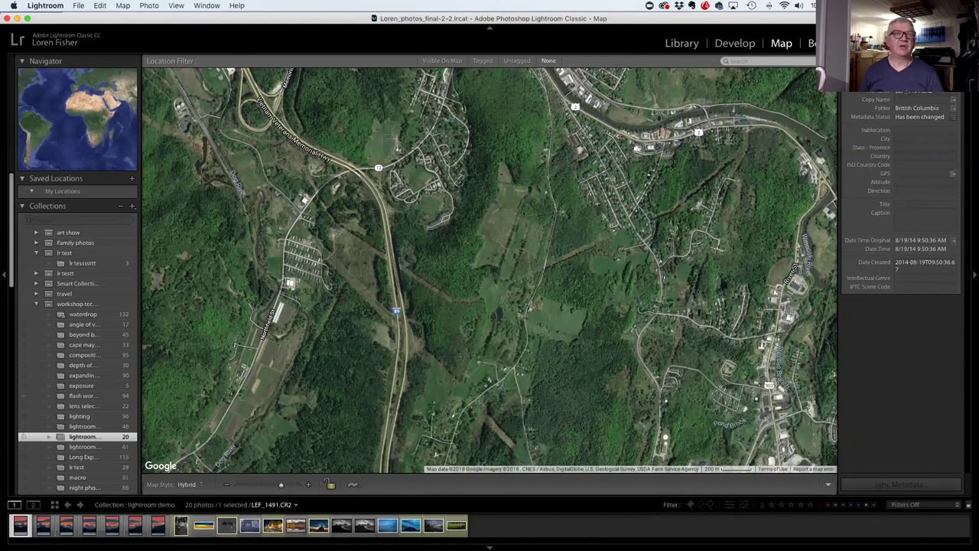
View the Book, Slideshow and Print modules in turn, and return to the Library grid.
{"action": "key", "text": "super+alt+4"}
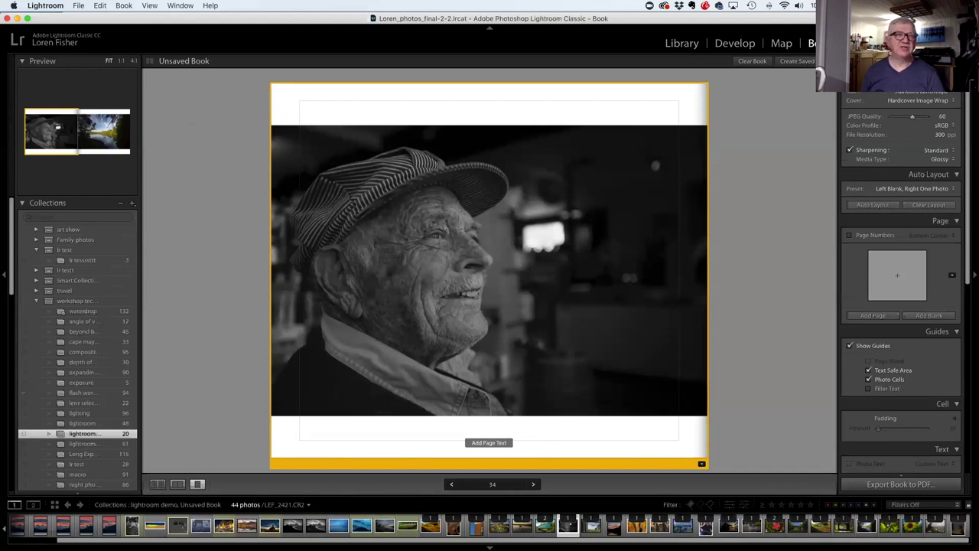
{"action": "key", "text": "super+alt+4"}
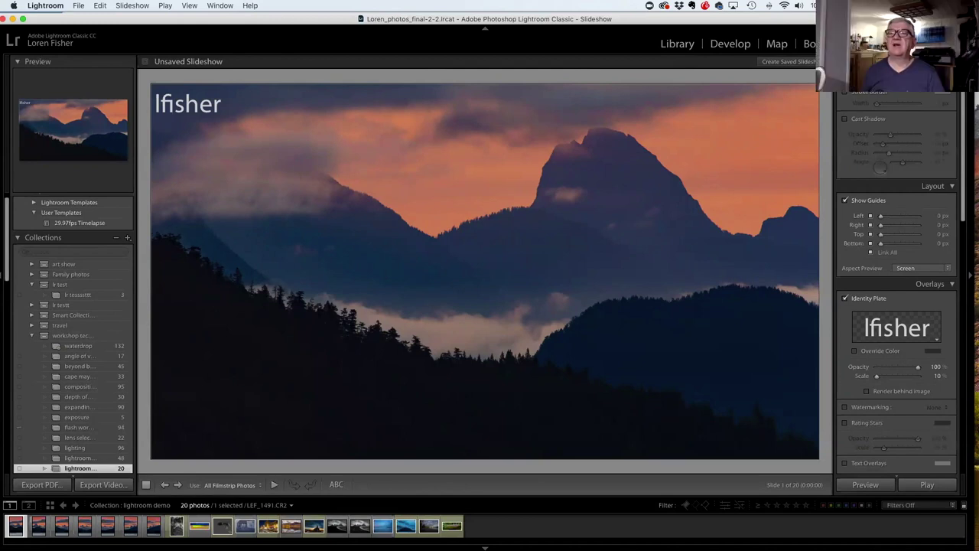
{"action": "left_click", "coordinate": [919, 43]}
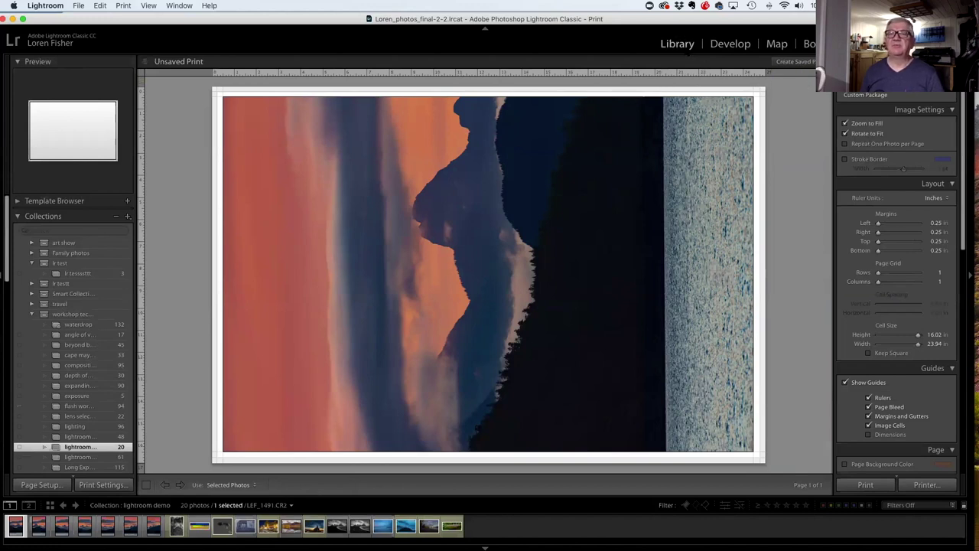
{"action": "left_click", "coordinate": [684, 52]}
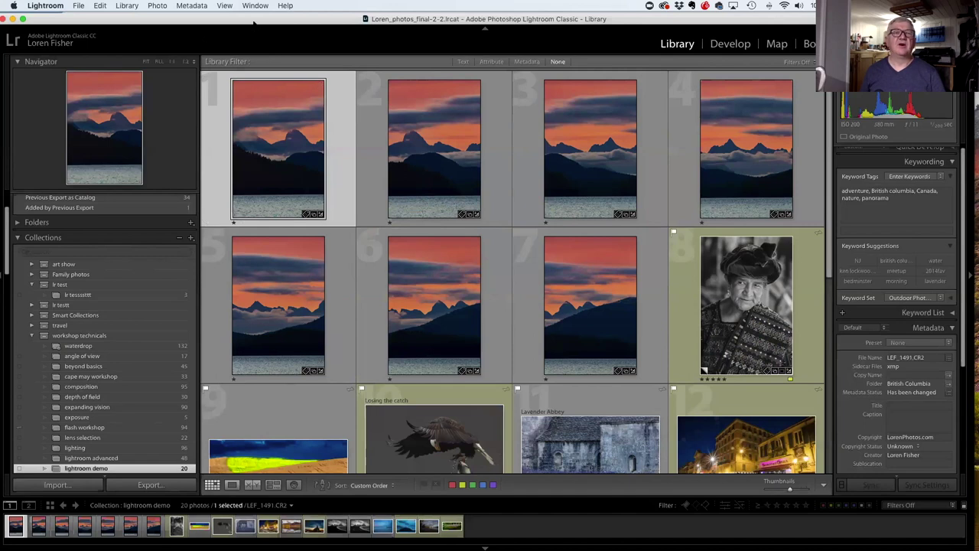
Start a photo import with the EOS_DIGITAL card as source, including its subfolders.
{"action": "left_click_drag", "start_coordinate": [254, 22], "coordinate": [252, 29]}
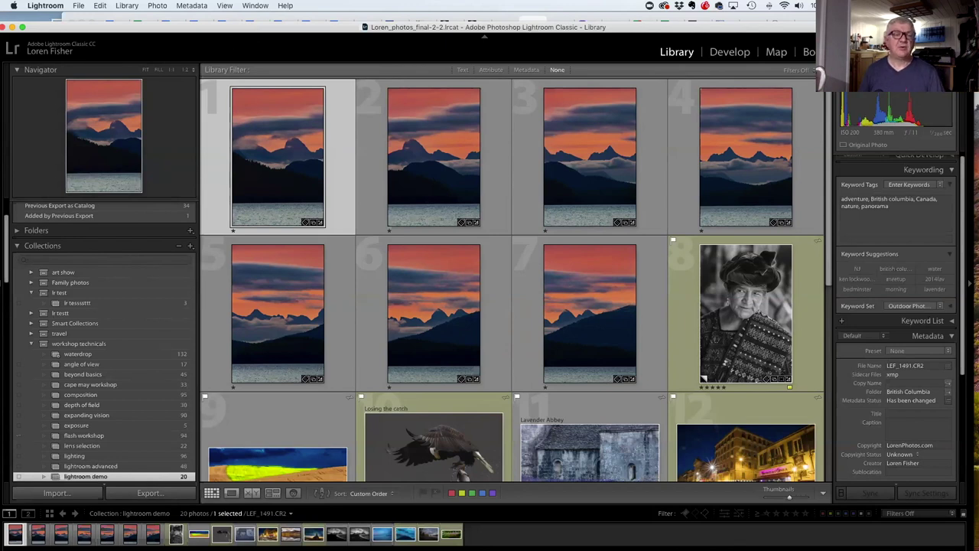
{"action": "scroll", "coordinate": [121, 288], "scroll_direction": "up", "scroll_amount": 2}
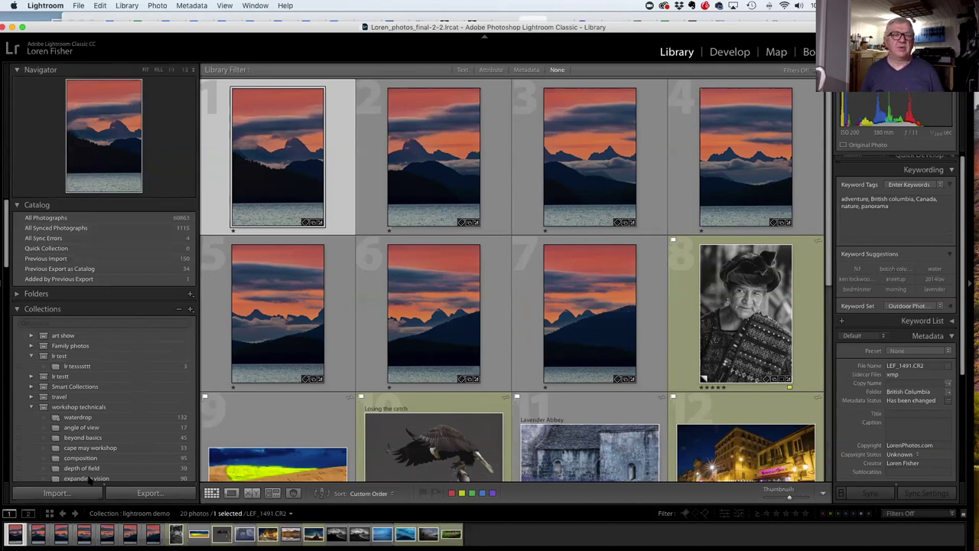
{"action": "left_click", "coordinate": [56, 492]}
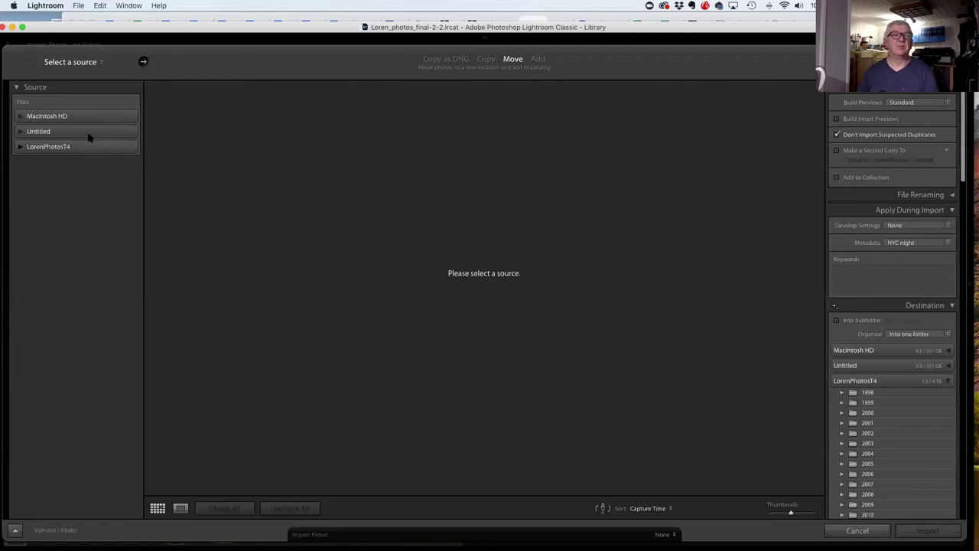
{"action": "left_click", "coordinate": [42, 132]}
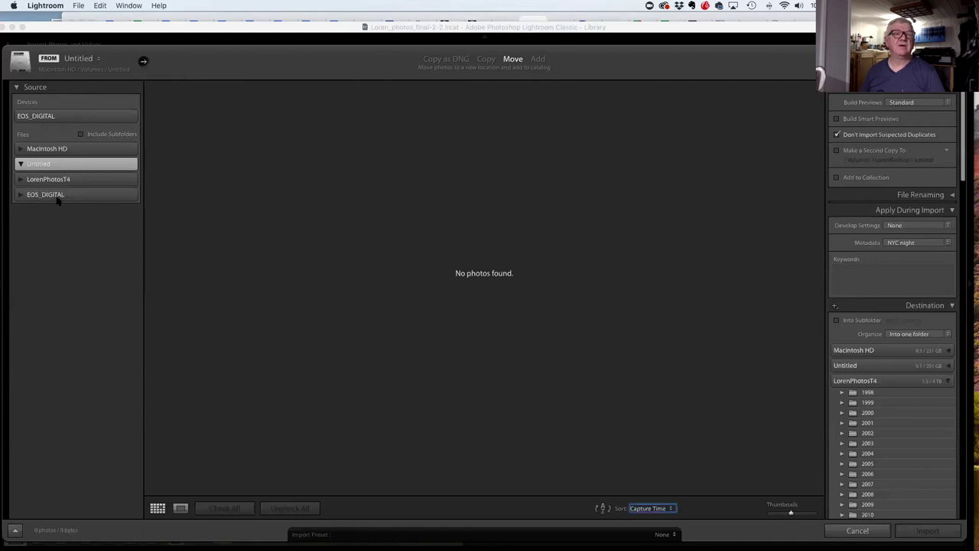
{"action": "left_click", "coordinate": [54, 197]}
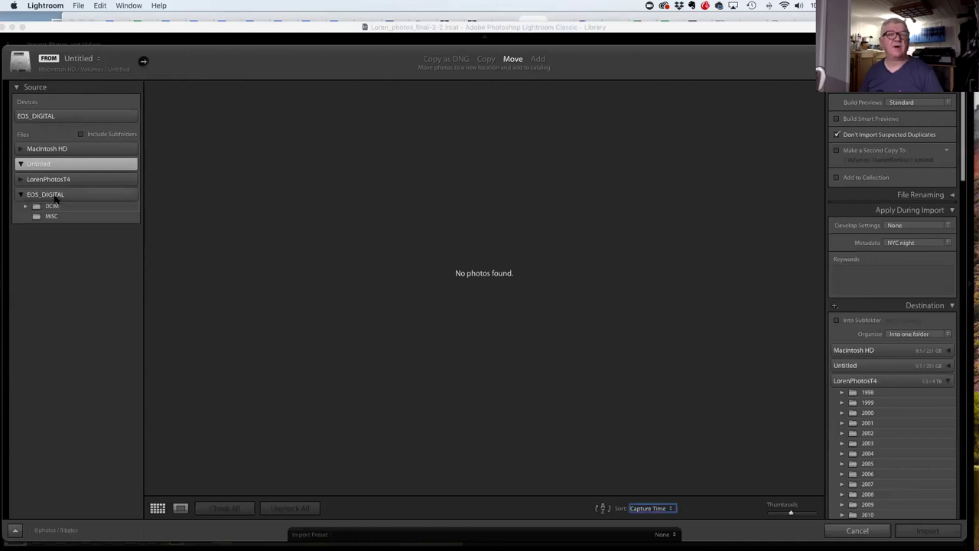
{"action": "left_click", "coordinate": [48, 197]}
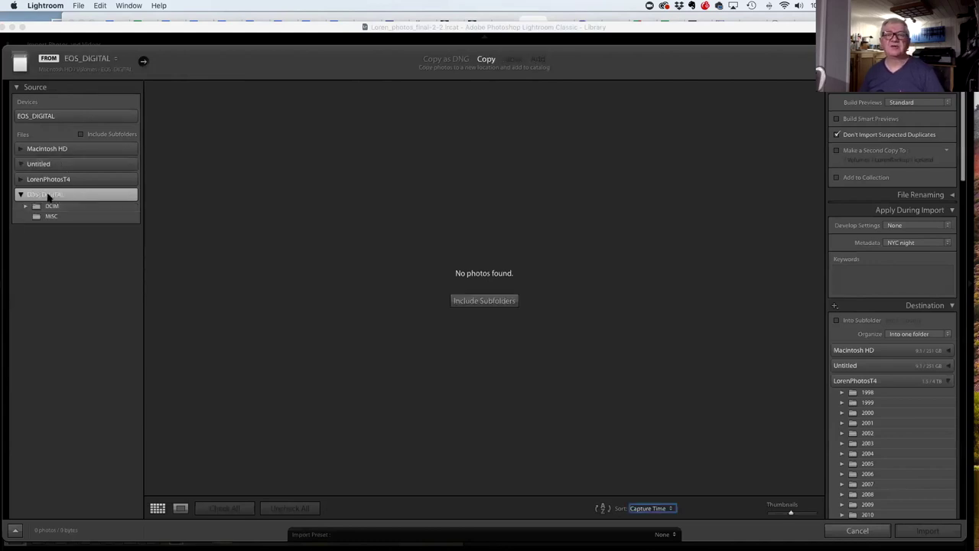
{"action": "left_click", "coordinate": [493, 301]}
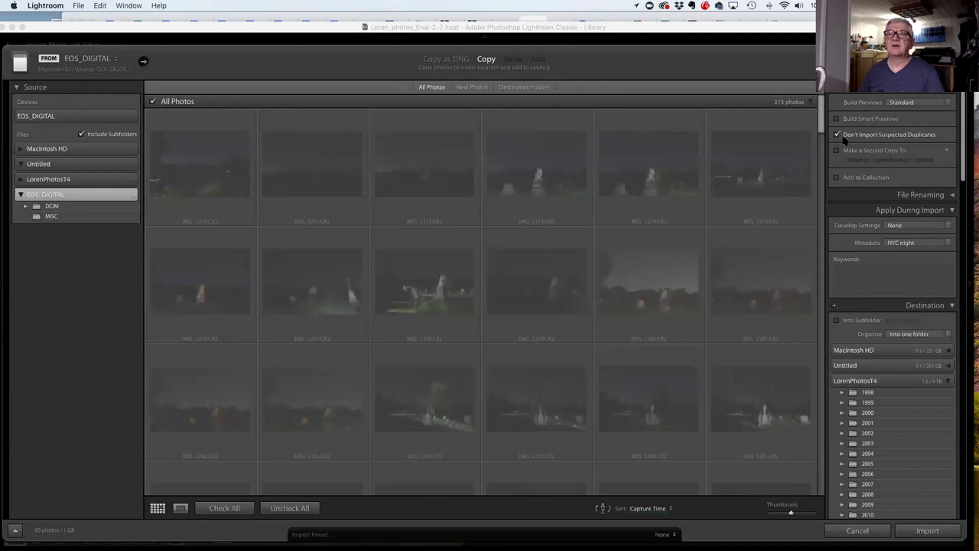
Turn off Don't Import Suspected Duplicates and look through the card's photos.
{"action": "left_click", "coordinate": [837, 134]}
{"action": "scroll", "coordinate": [536, 270], "scroll_direction": "down", "scroll_amount": 10}
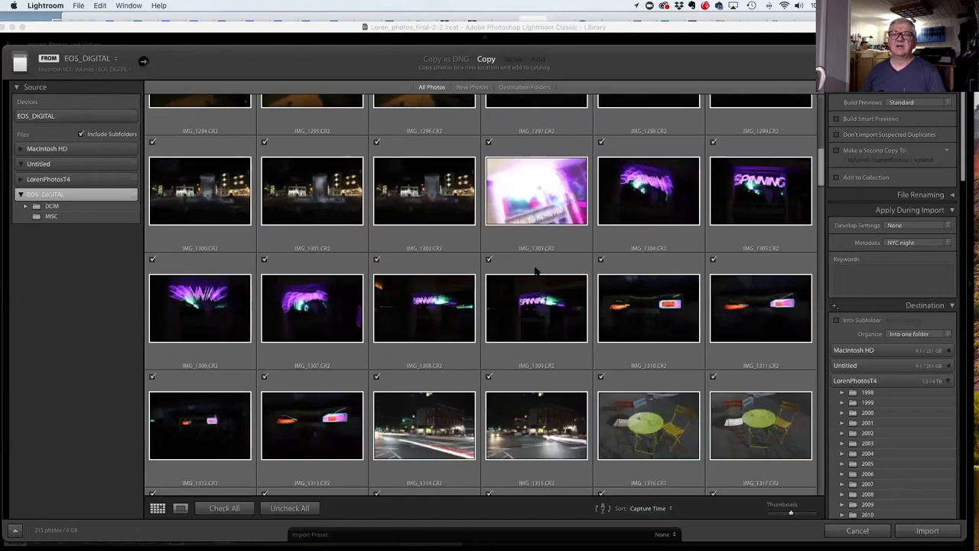
{"action": "scroll", "coordinate": [494, 243], "scroll_direction": "down", "scroll_amount": 10}
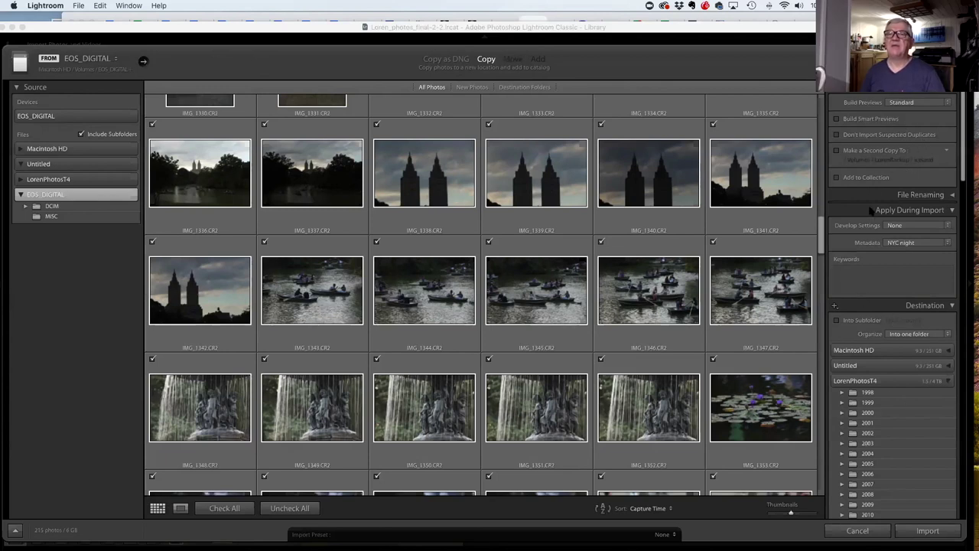
Turn Don't Import Suspected Duplicates back on and look through the card's photos.
{"action": "left_click", "coordinate": [837, 136]}
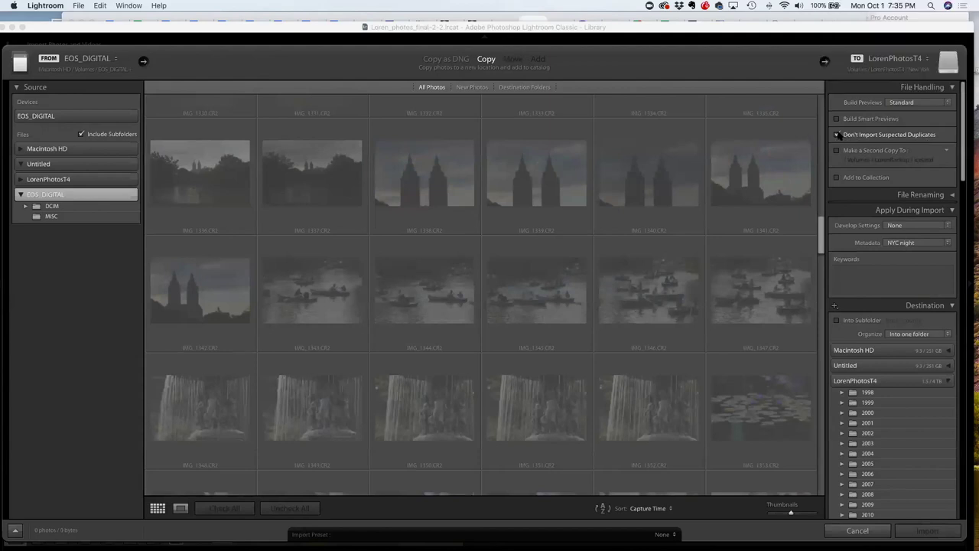
{"action": "left_click", "coordinate": [837, 134]}
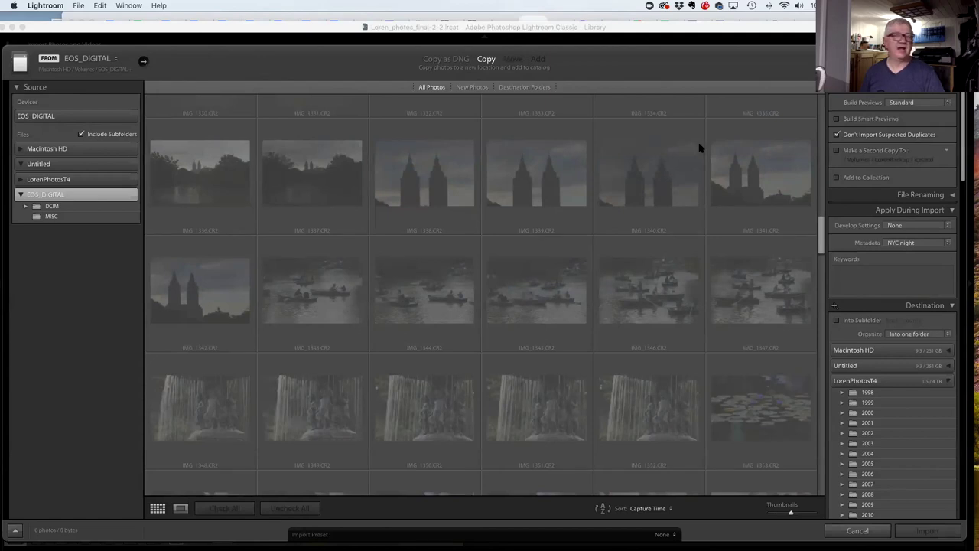
{"action": "mouse_move", "coordinate": [700, 148]}
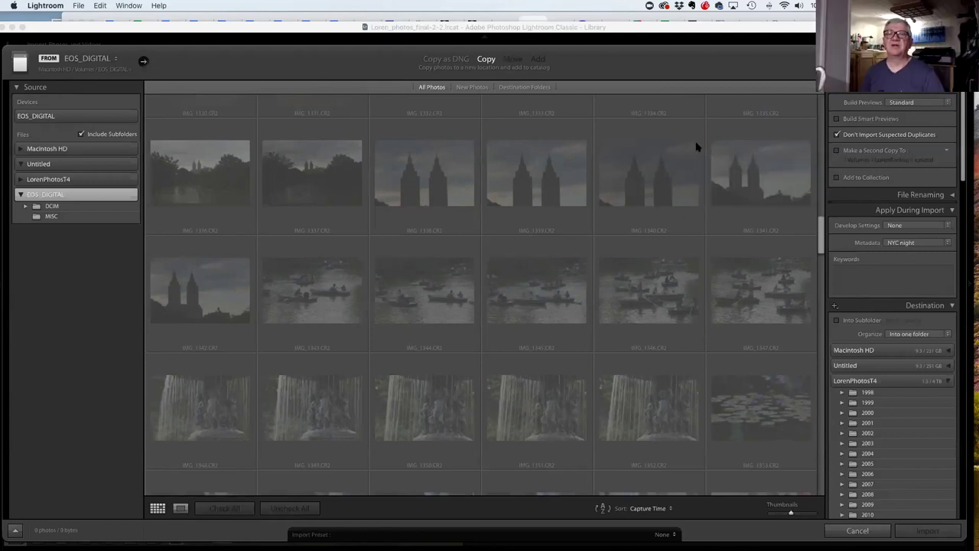
{"action": "scroll", "coordinate": [538, 284], "scroll_direction": "down", "scroll_amount": 3}
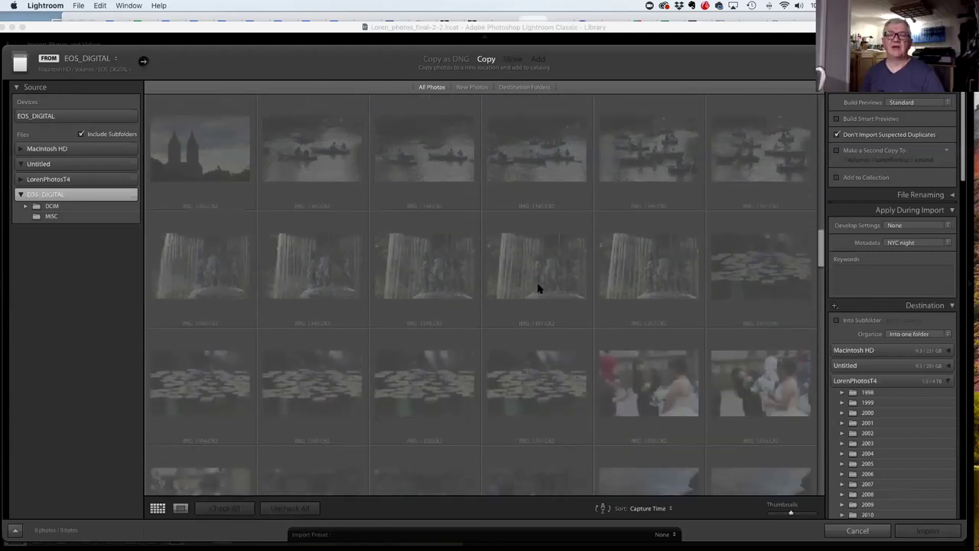
{"action": "scroll", "coordinate": [537, 289], "scroll_direction": "up", "scroll_amount": 3}
{"action": "scroll", "coordinate": [540, 283], "scroll_direction": "up", "scroll_amount": 10}
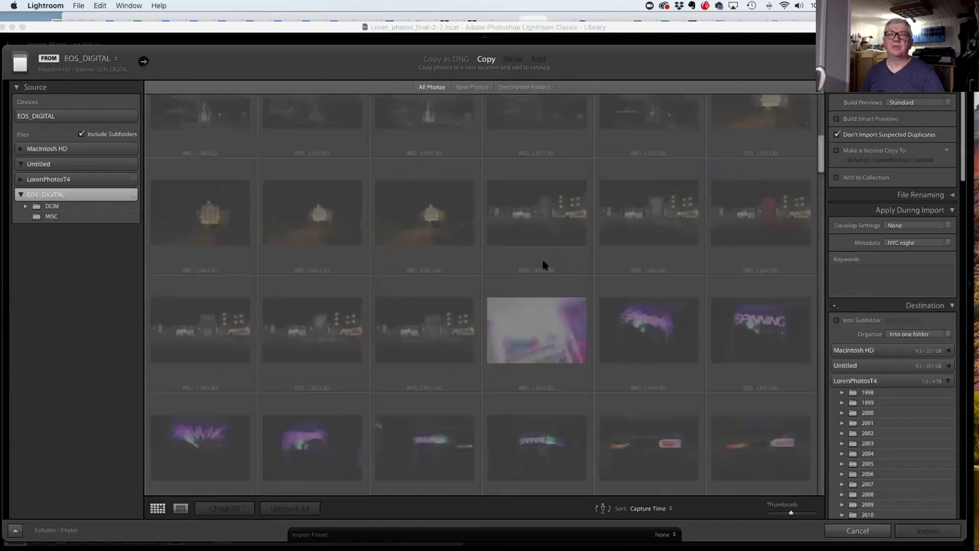
Look through the card's suspected duplicates and turn off Don't Import Suspected Duplicates.
{"action": "scroll", "coordinate": [544, 261], "scroll_direction": "down", "scroll_amount": 5}
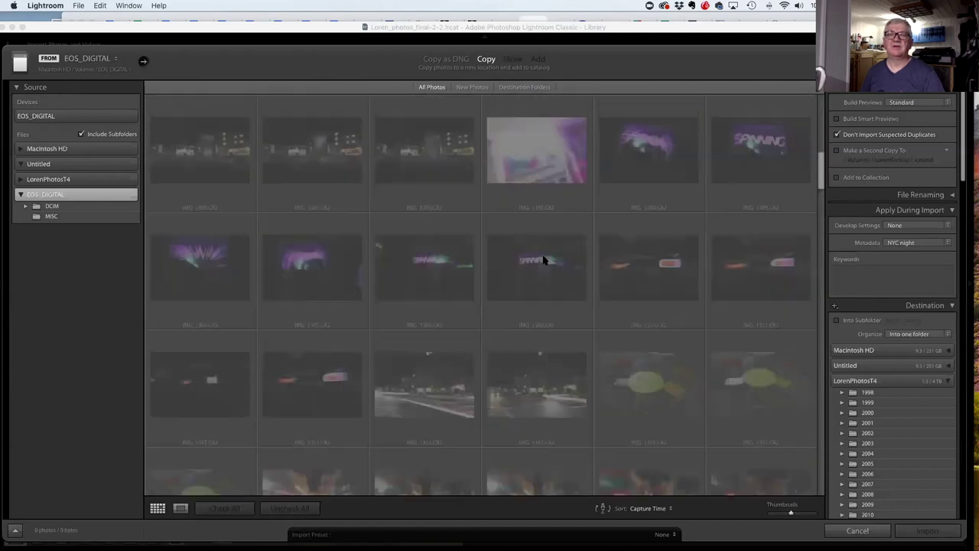
{"action": "scroll", "coordinate": [544, 261], "scroll_direction": "down", "scroll_amount": 15}
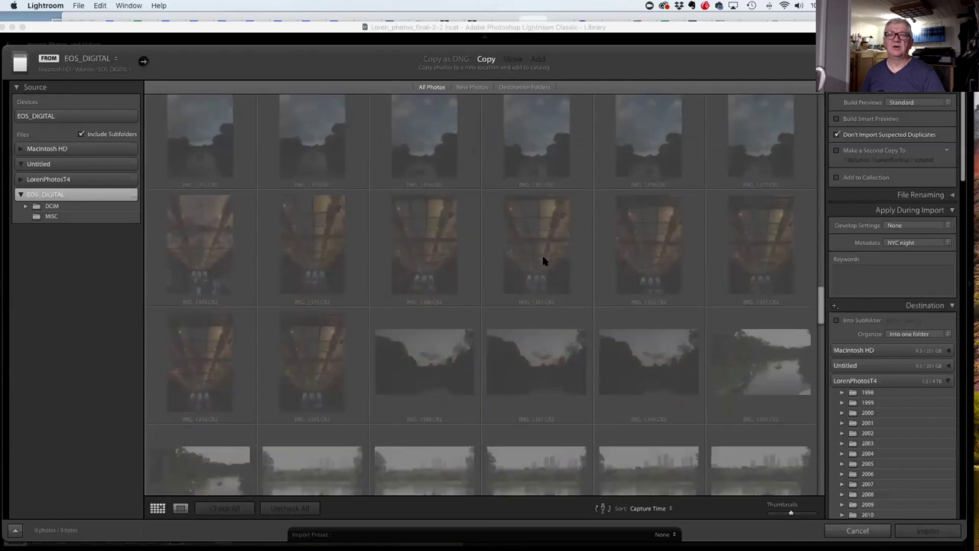
{"action": "scroll", "coordinate": [556, 261], "scroll_direction": "down", "scroll_amount": 15}
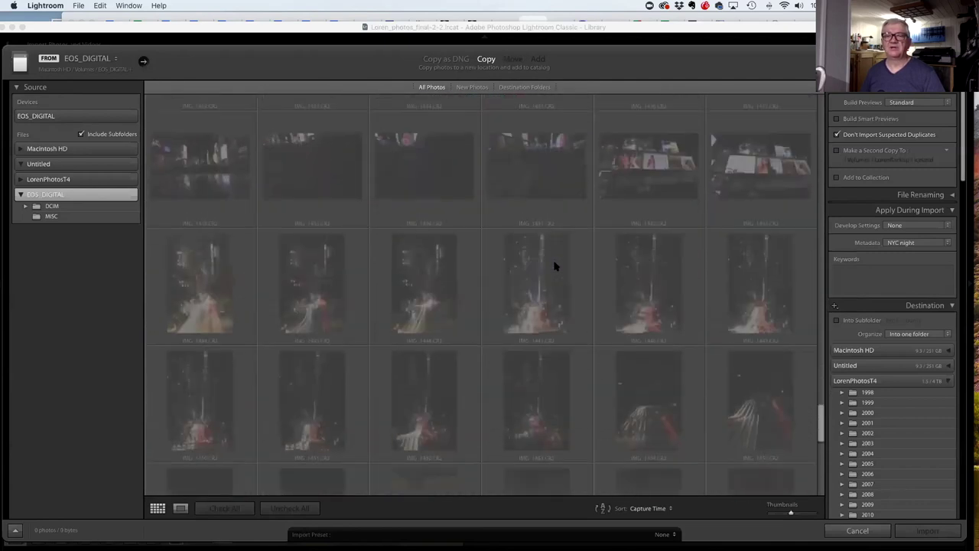
{"action": "scroll", "coordinate": [556, 267], "scroll_direction": "down", "scroll_amount": 5}
{"action": "scroll", "coordinate": [556, 267], "scroll_direction": "up", "scroll_amount": 6}
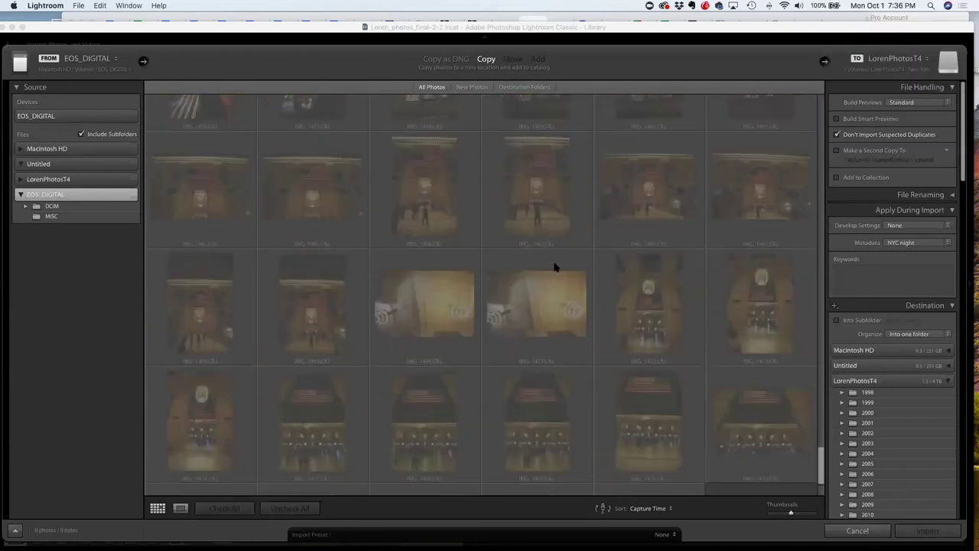
{"action": "scroll", "coordinate": [556, 267], "scroll_direction": "up", "scroll_amount": 3}
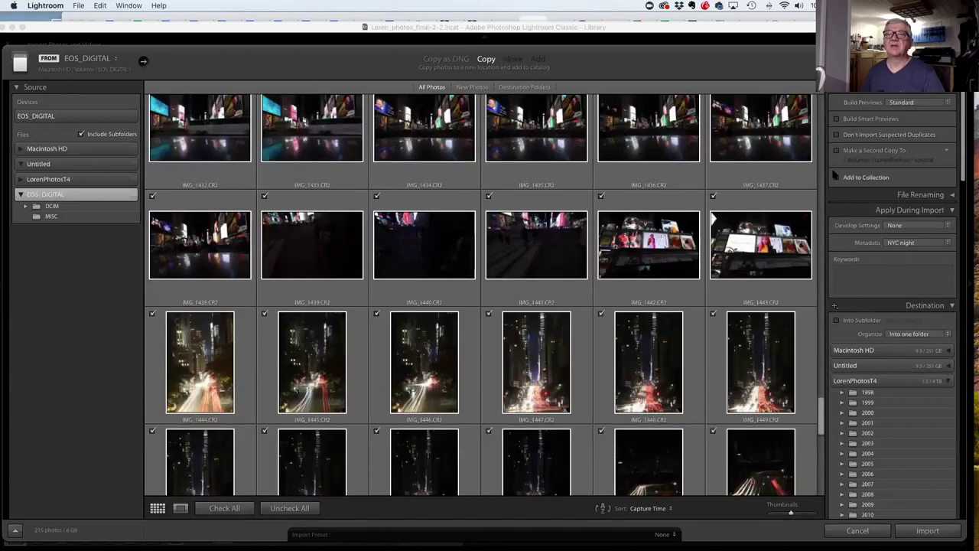
Activate the import Keywords field and review the card's night, Central Park and station photos for shared subjects.
{"action": "left_click", "coordinate": [879, 274]}
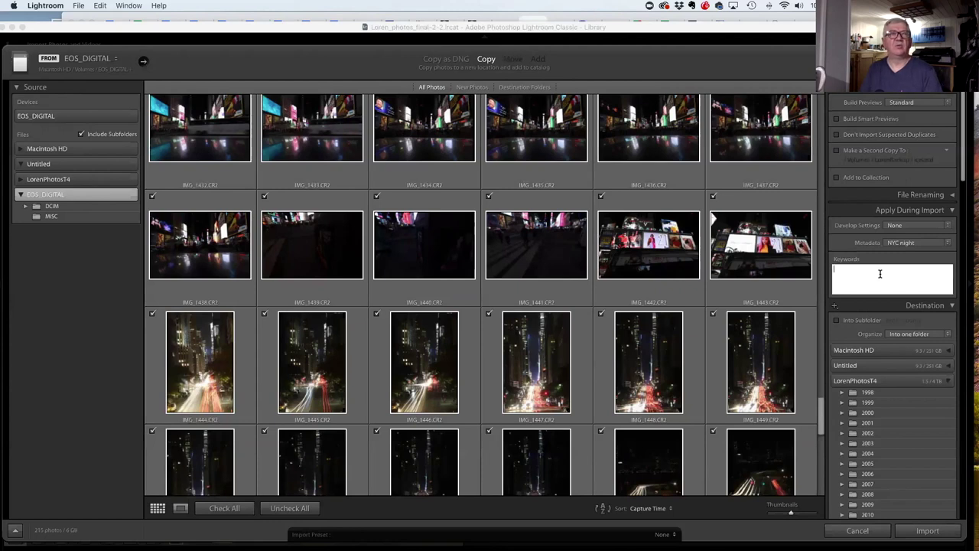
{"action": "left_click", "coordinate": [880, 273]}
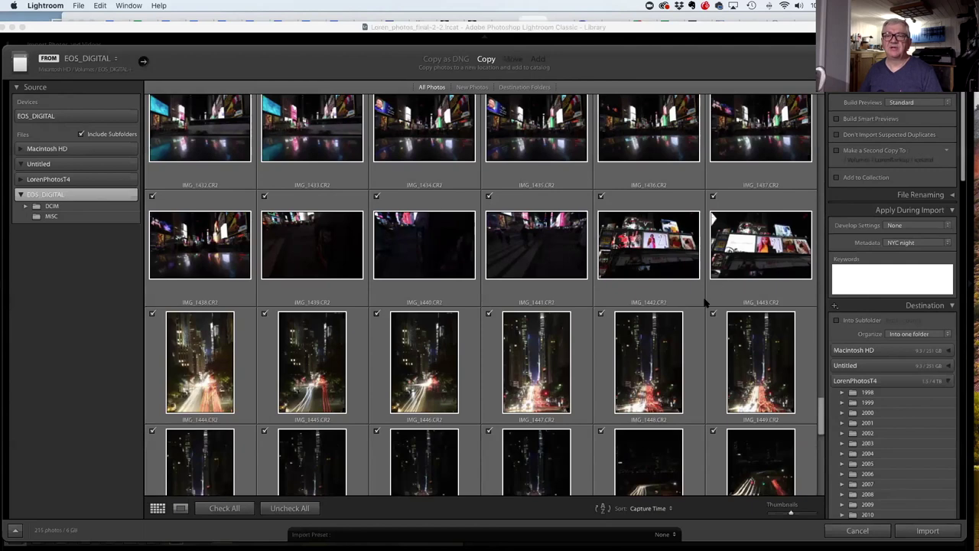
{"action": "scroll", "coordinate": [705, 302], "scroll_direction": "down", "scroll_amount": 5}
{"action": "scroll", "coordinate": [705, 302], "scroll_direction": "down", "scroll_amount": 8}
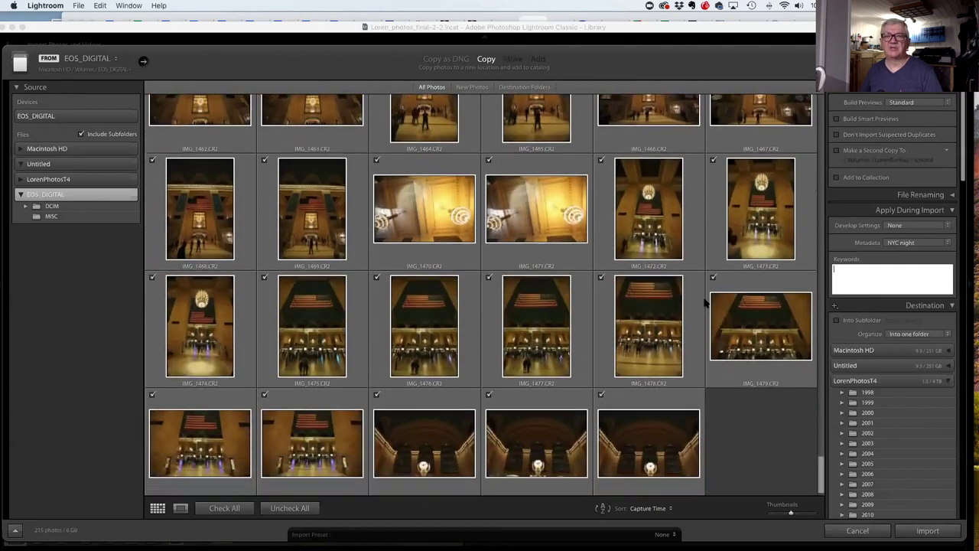
{"action": "scroll", "coordinate": [705, 302], "scroll_direction": "up", "scroll_amount": 15}
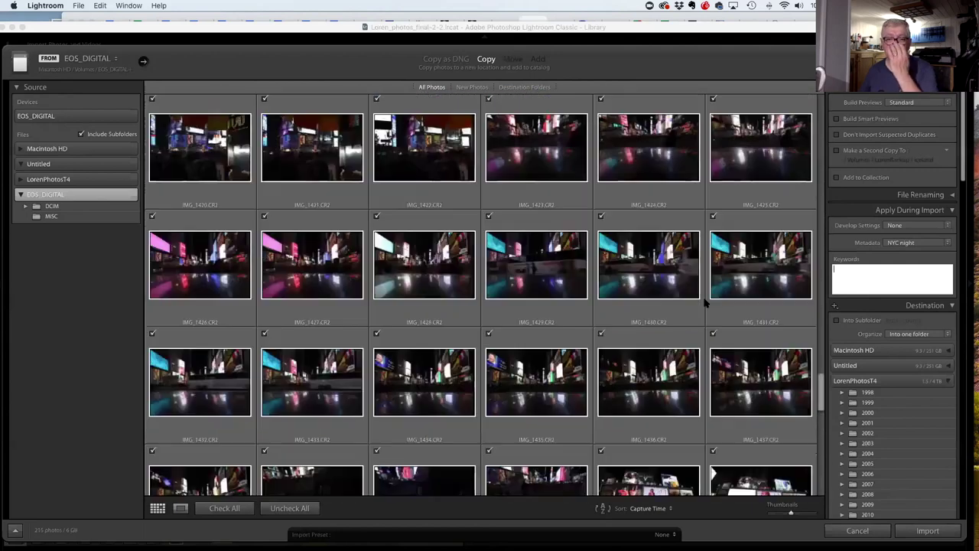
{"action": "scroll", "coordinate": [705, 302], "scroll_direction": "up", "scroll_amount": 15}
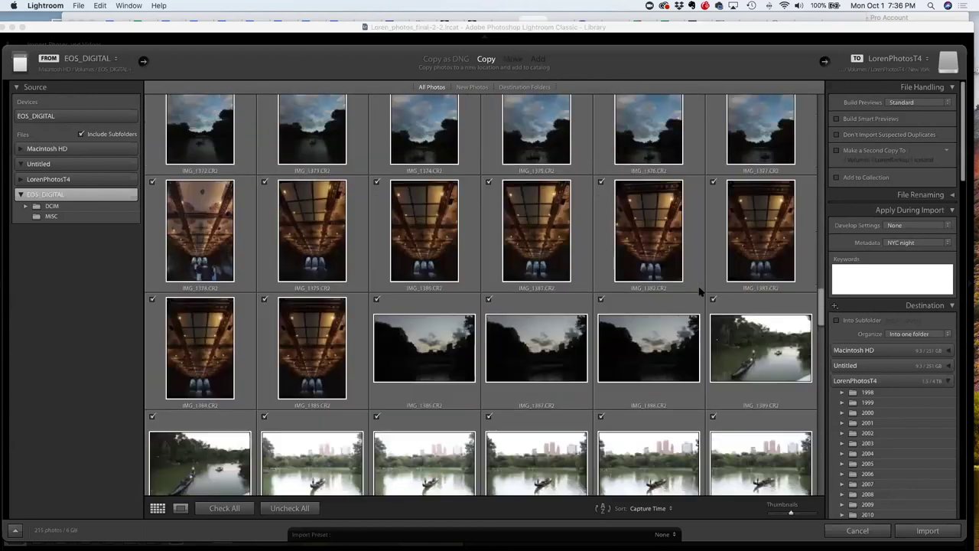
{"action": "scroll", "coordinate": [699, 290], "scroll_direction": "up", "scroll_amount": 10}
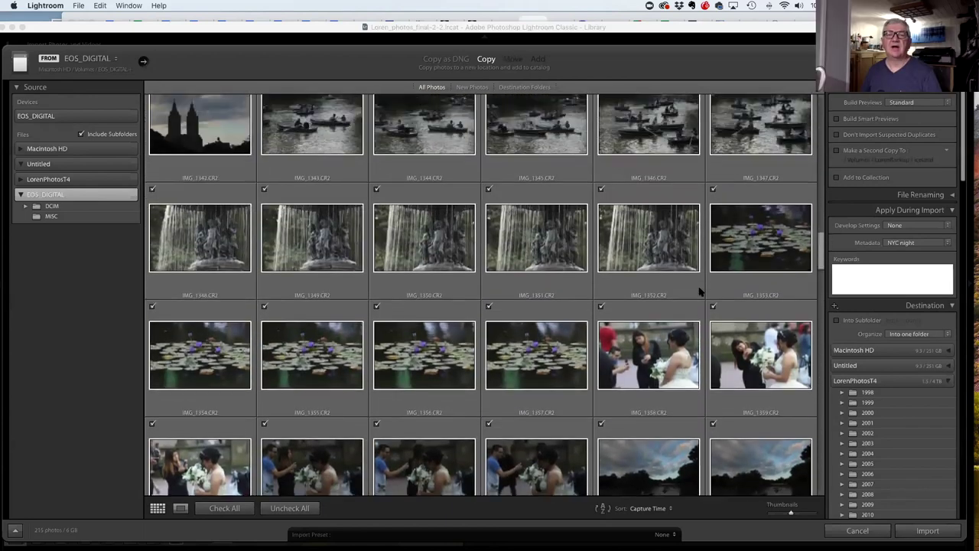
{"action": "scroll", "coordinate": [700, 290], "scroll_direction": "up", "scroll_amount": 6}
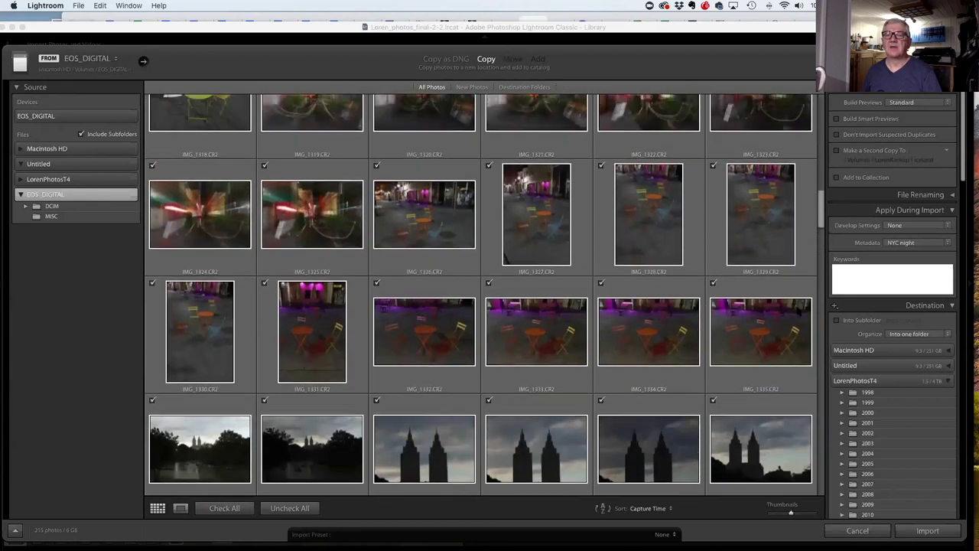
Enter New York City, nyc, night photography workshop and long exposure as keywords to apply during import.
{"action": "left_click", "coordinate": [871, 279]}
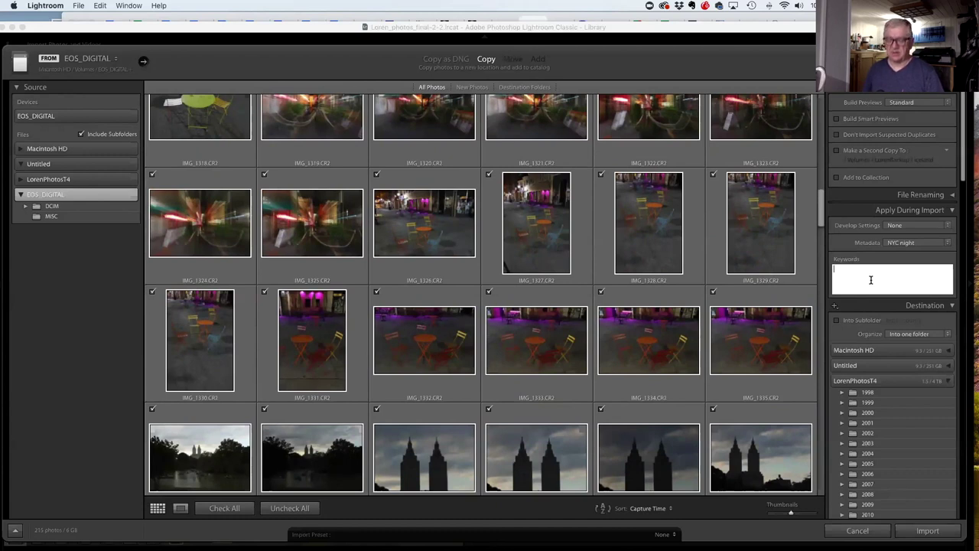
{"action": "type", "text": "new York City"}
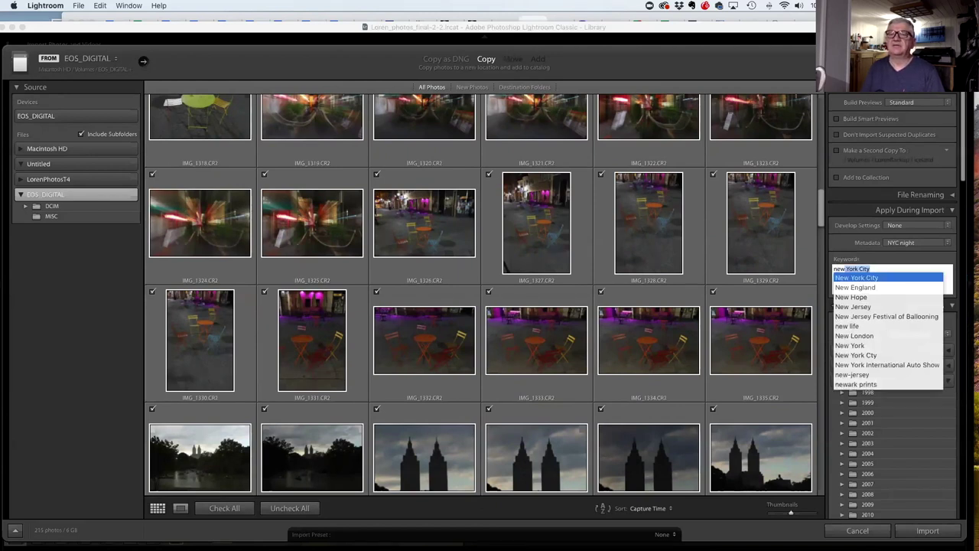
{"action": "key", "text": "Return"}
{"action": "type", "text": ", n"}
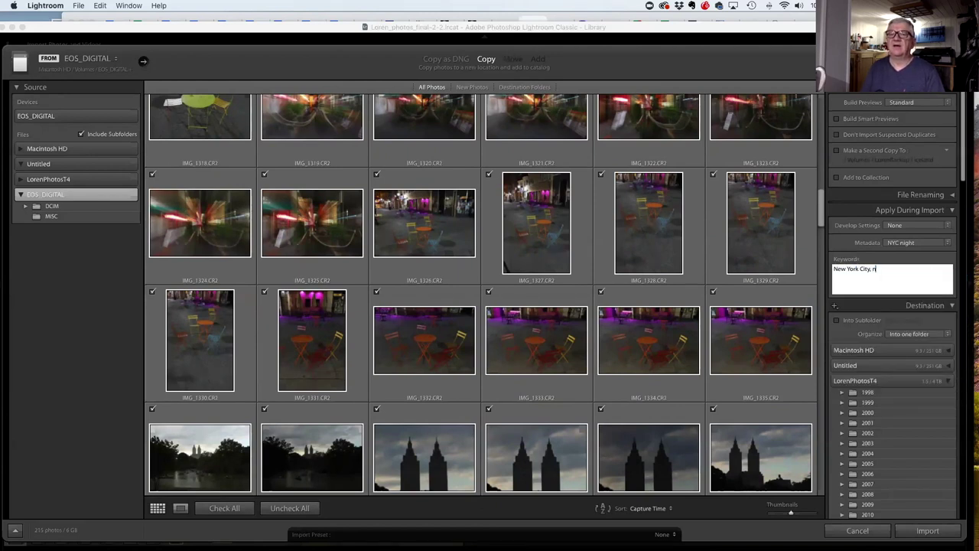
{"action": "type", "text": "yc,"}
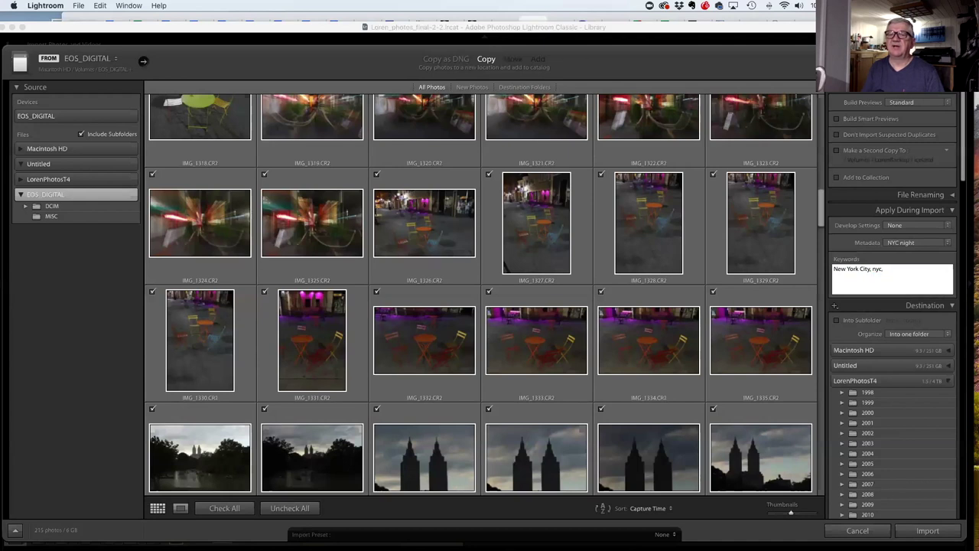
{"action": "type", "text": " night photography workshop"}
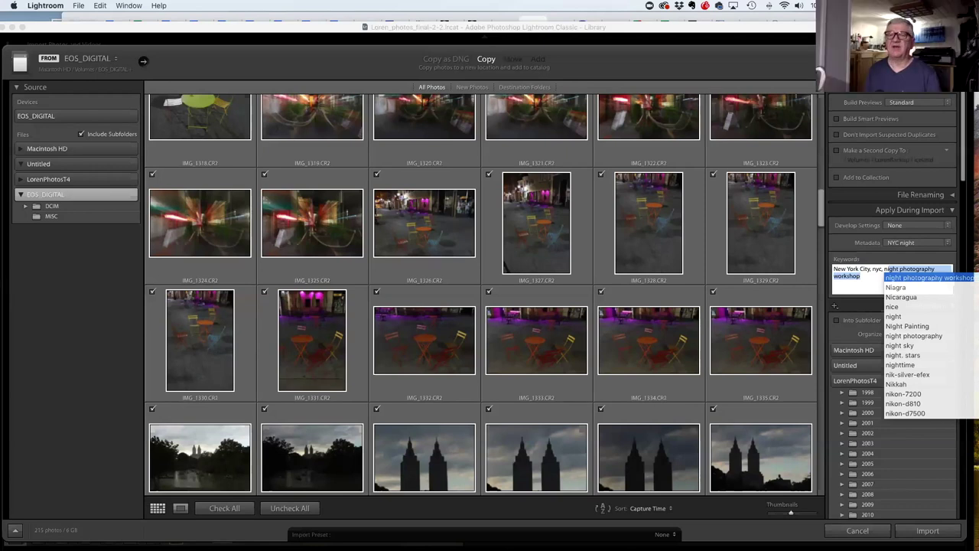
{"action": "key", "text": "Return"}
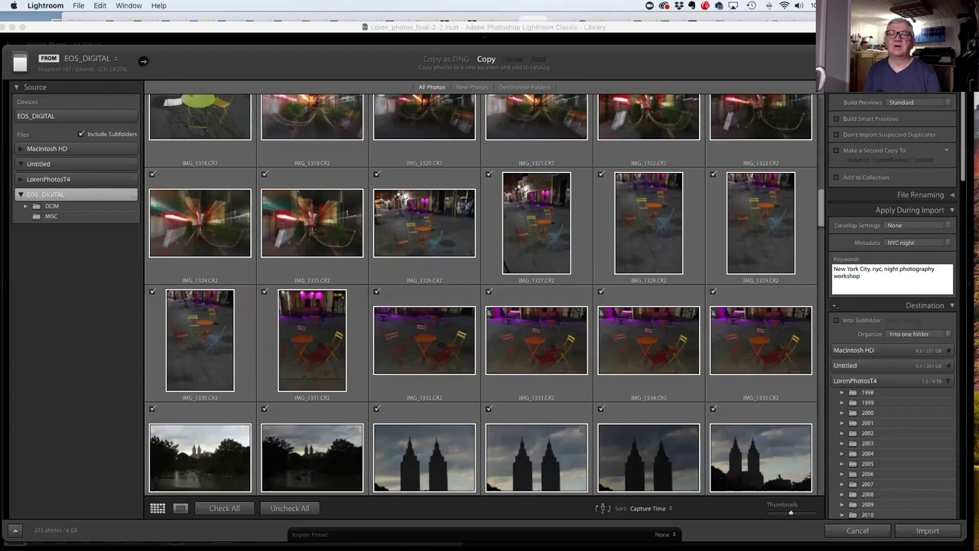
{"action": "type", "text": "long Beach Island"}
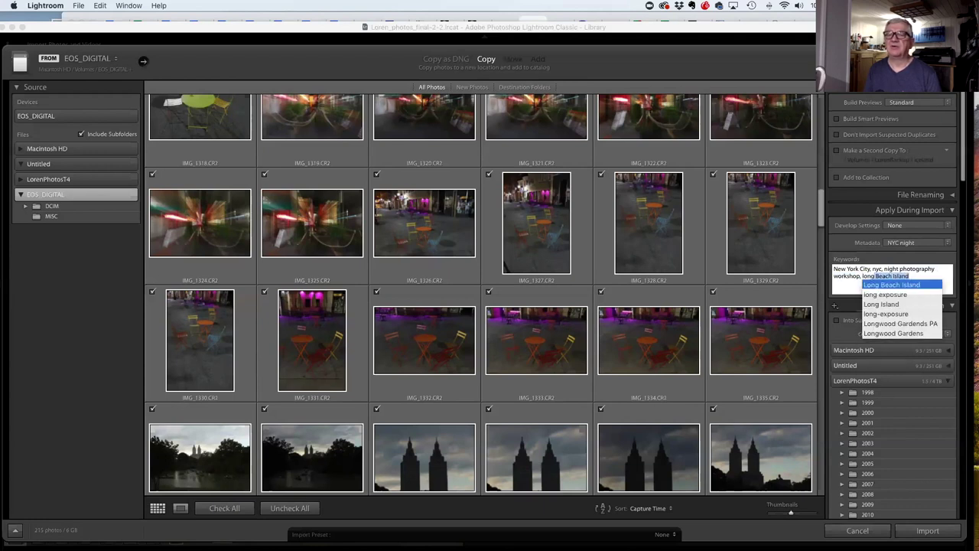
{"action": "key", "text": "Down"}
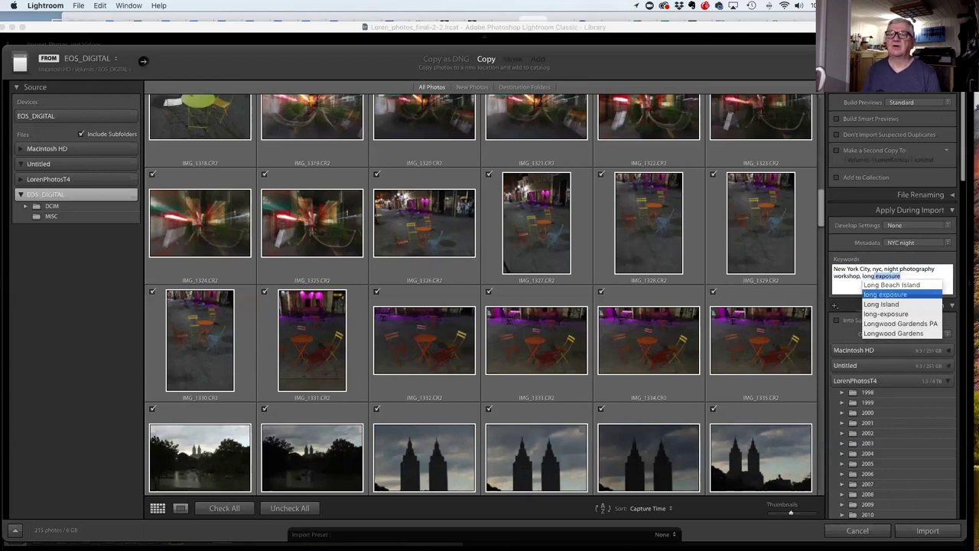
{"action": "key", "text": "Return"}
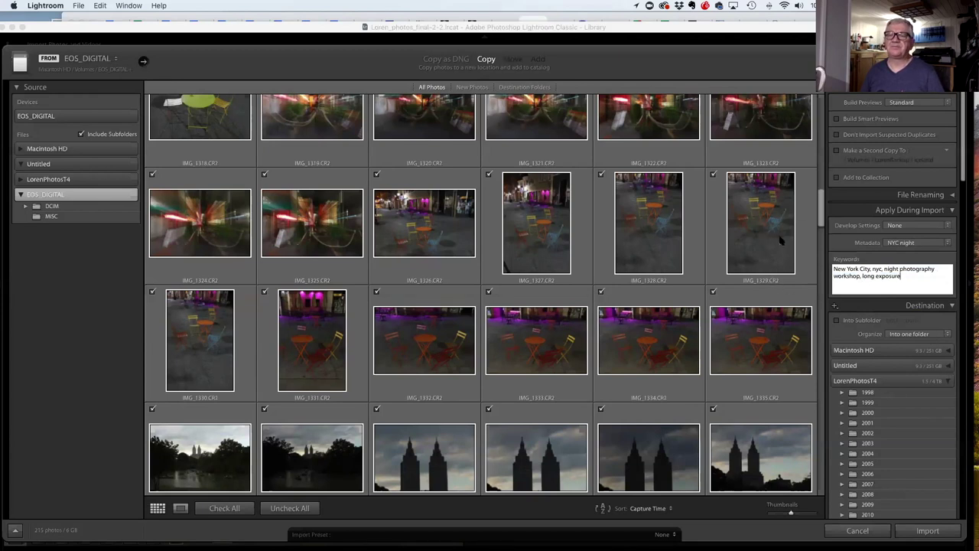
Examine the destination folders on the LorenPhotosT4 drive, from the year folders through the dated and subject-named ones.
{"action": "scroll", "coordinate": [890, 329], "scroll_direction": "down", "scroll_amount": 4}
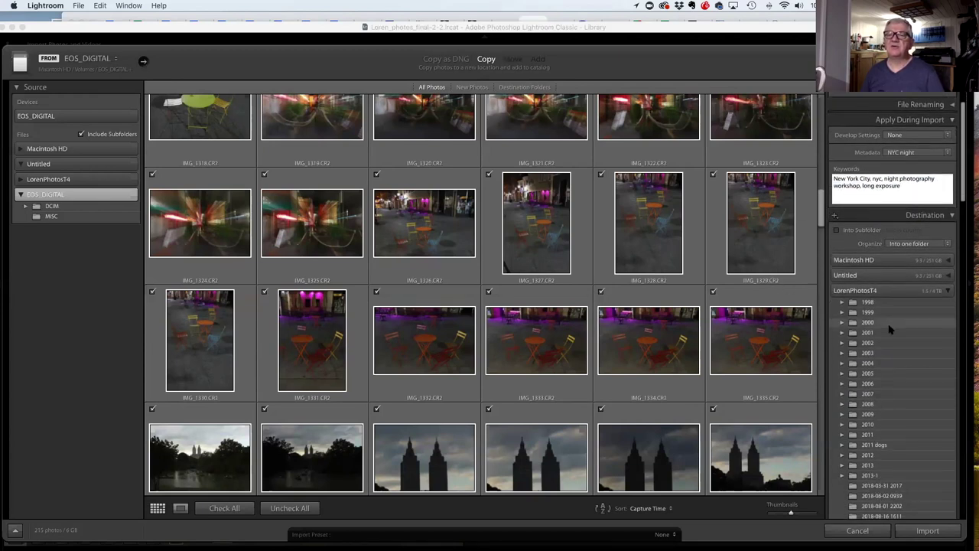
{"action": "scroll", "coordinate": [889, 328], "scroll_direction": "down", "scroll_amount": 15}
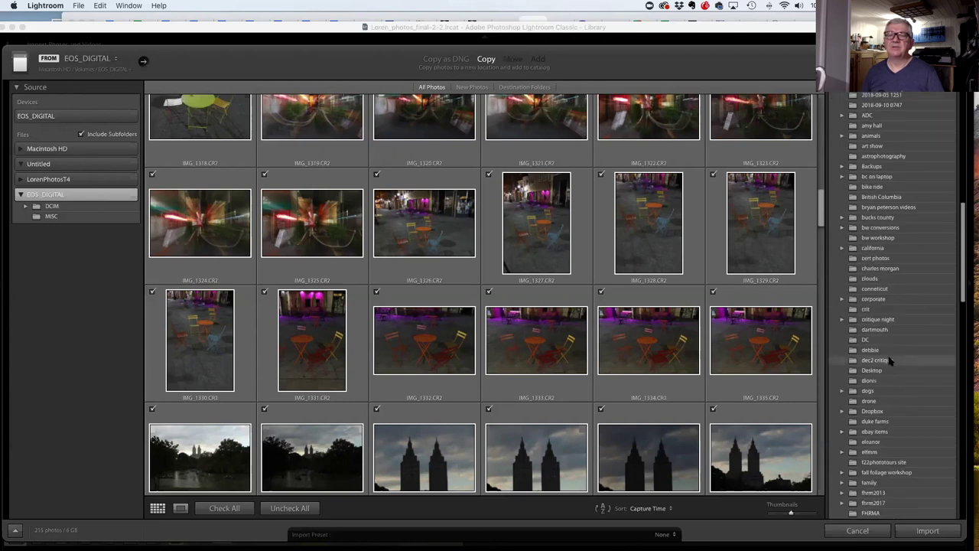
{"action": "scroll", "coordinate": [889, 358], "scroll_direction": "up", "scroll_amount": 6}
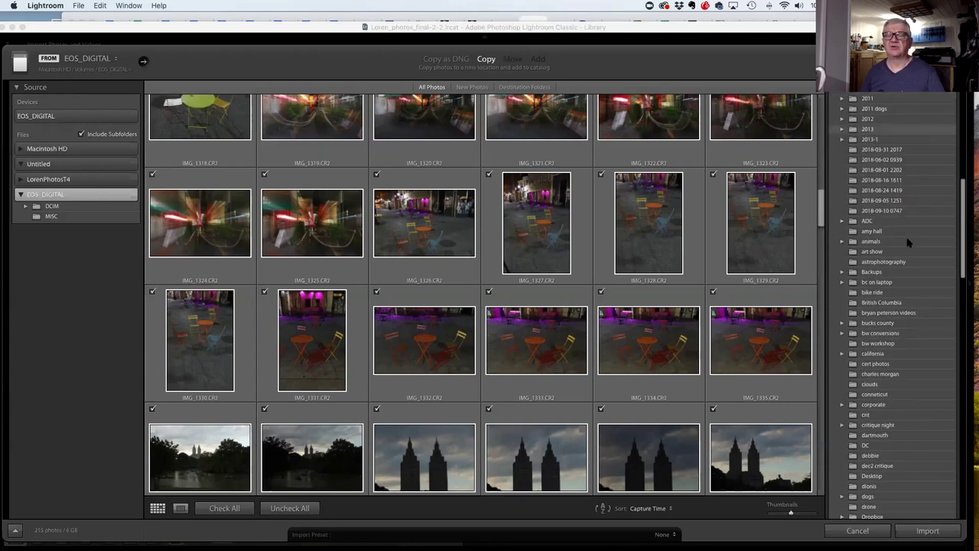
{"action": "scroll", "coordinate": [909, 301], "scroll_direction": "down", "scroll_amount": 7}
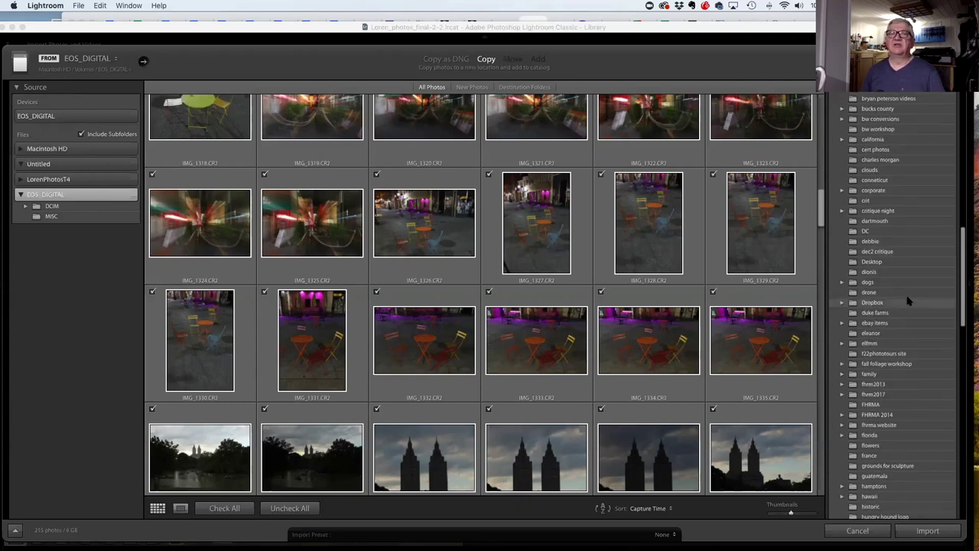
{"action": "scroll", "coordinate": [909, 300], "scroll_direction": "up", "scroll_amount": 10}
{"action": "scroll", "coordinate": [909, 301], "scroll_direction": "up", "scroll_amount": 10}
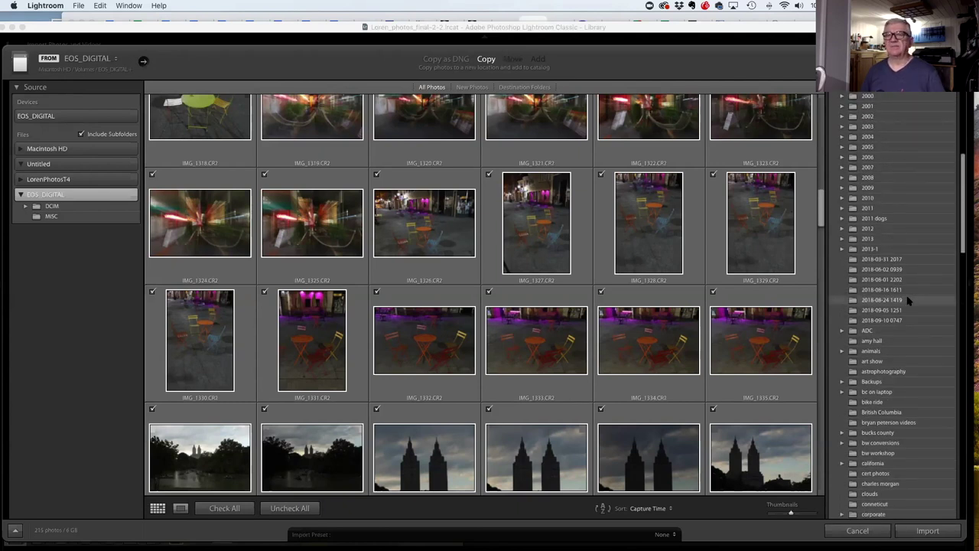
{"action": "scroll", "coordinate": [909, 301], "scroll_direction": "down", "scroll_amount": 3}
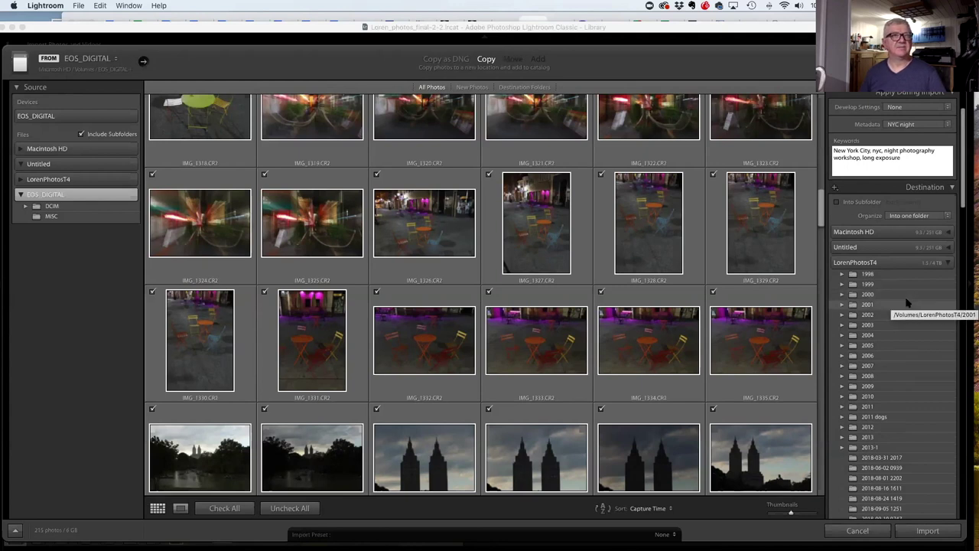
{"action": "scroll", "coordinate": [909, 303], "scroll_direction": "down", "scroll_amount": 2}
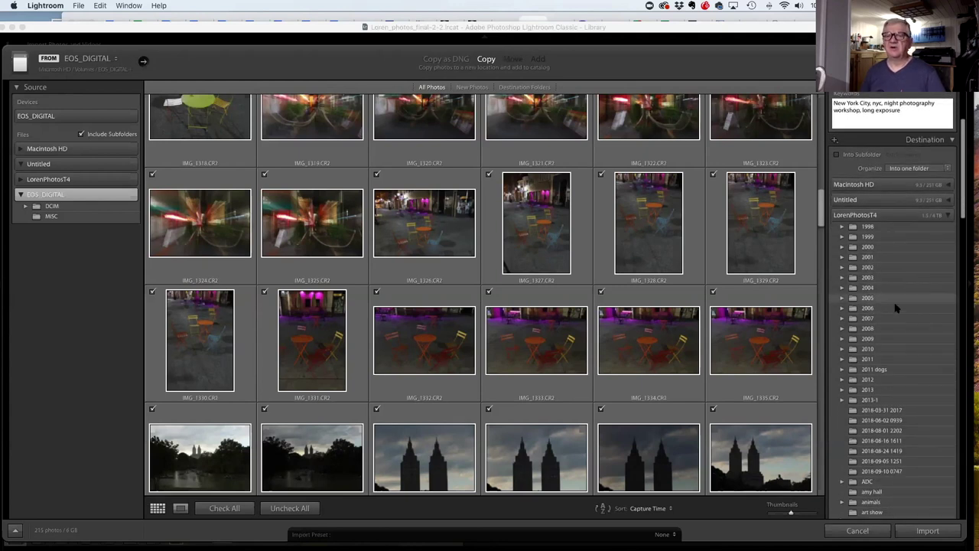
{"action": "scroll", "coordinate": [880, 267], "scroll_direction": "up", "scroll_amount": 2}
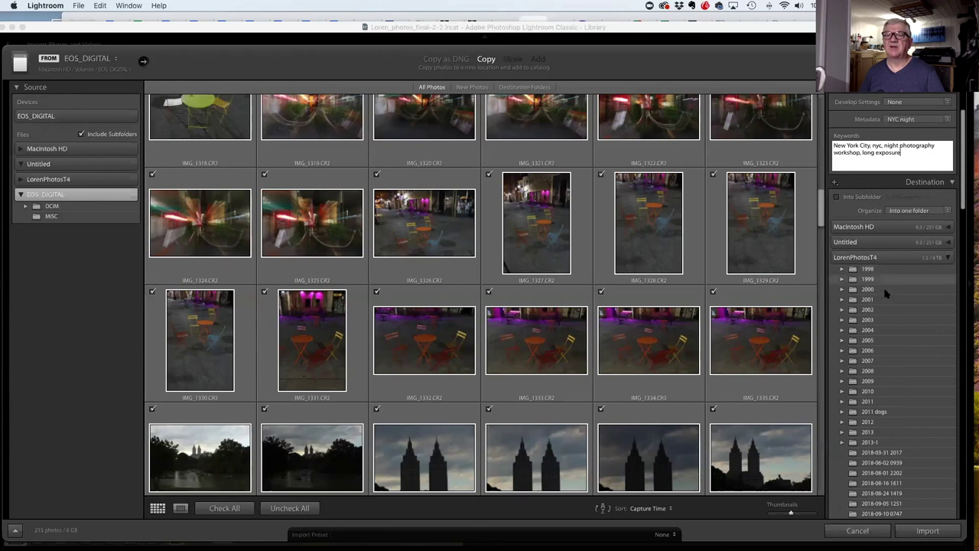
{"action": "scroll", "coordinate": [888, 287], "scroll_direction": "down", "scroll_amount": 3}
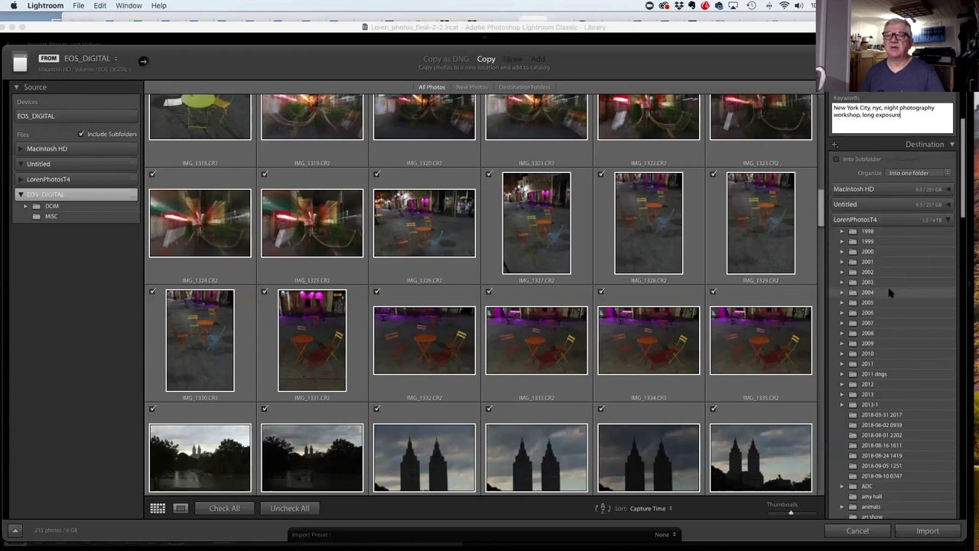
{"action": "scroll", "coordinate": [889, 293], "scroll_direction": "down", "scroll_amount": 4}
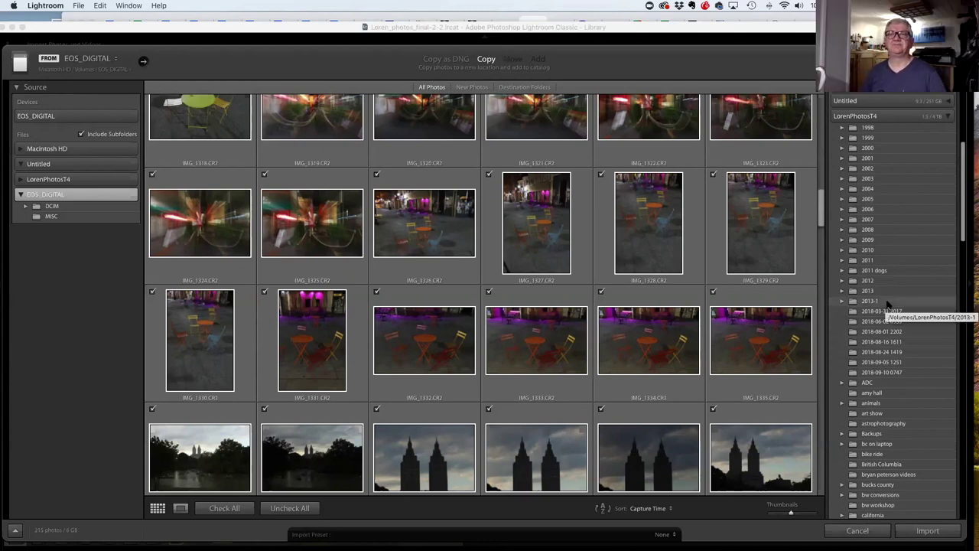
{"action": "scroll", "coordinate": [887, 304], "scroll_direction": "up", "scroll_amount": 1}
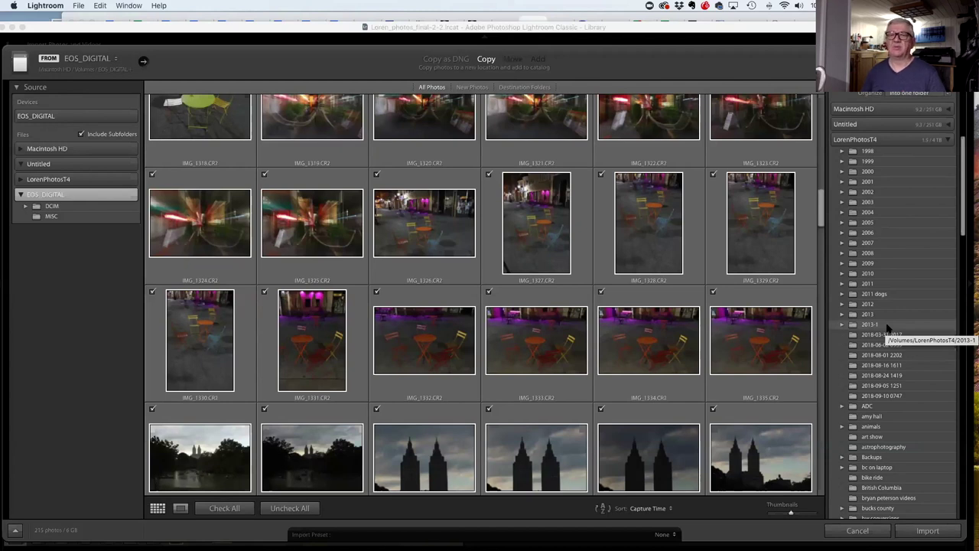
{"action": "scroll", "coordinate": [889, 325], "scroll_direction": "down", "scroll_amount": 5}
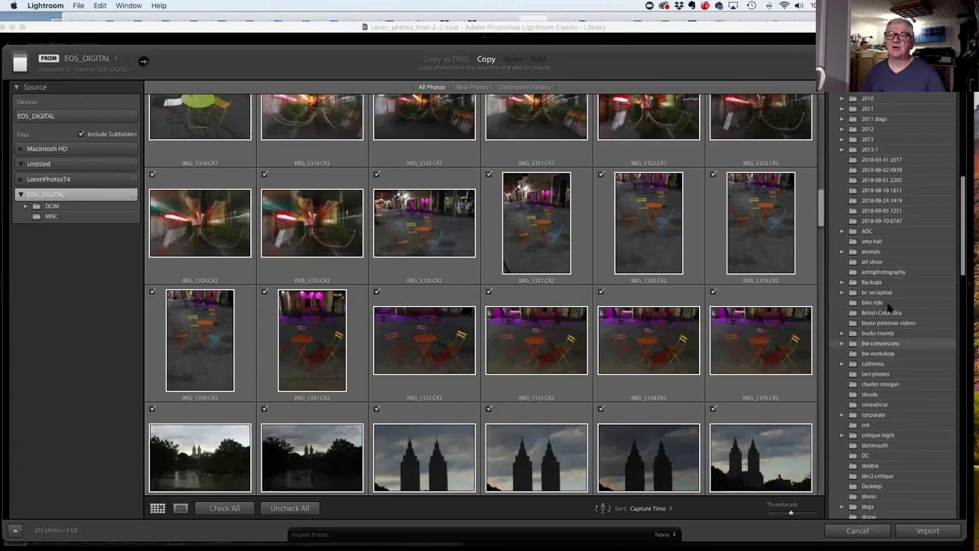
{"action": "scroll", "coordinate": [888, 306], "scroll_direction": "down", "scroll_amount": 4}
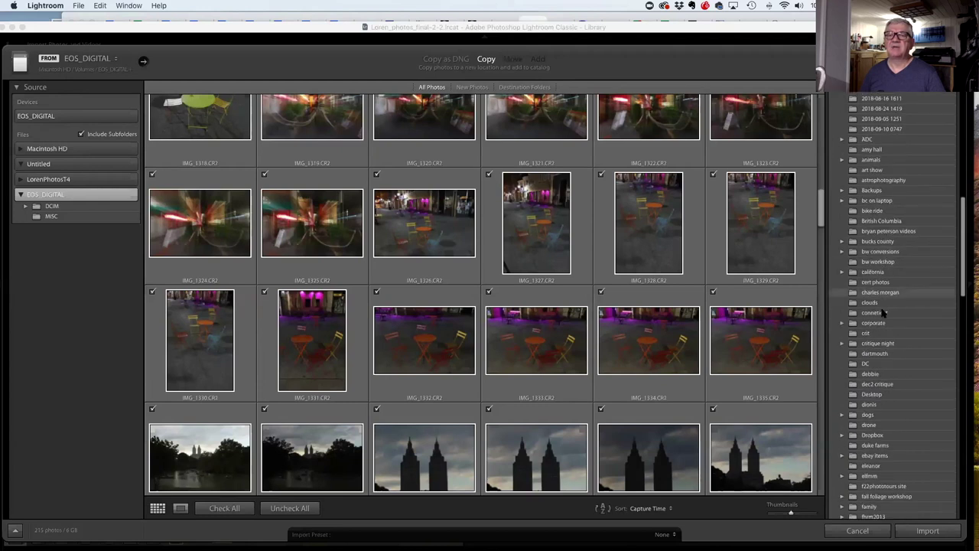
{"action": "scroll", "coordinate": [884, 309], "scroll_direction": "down", "scroll_amount": 8}
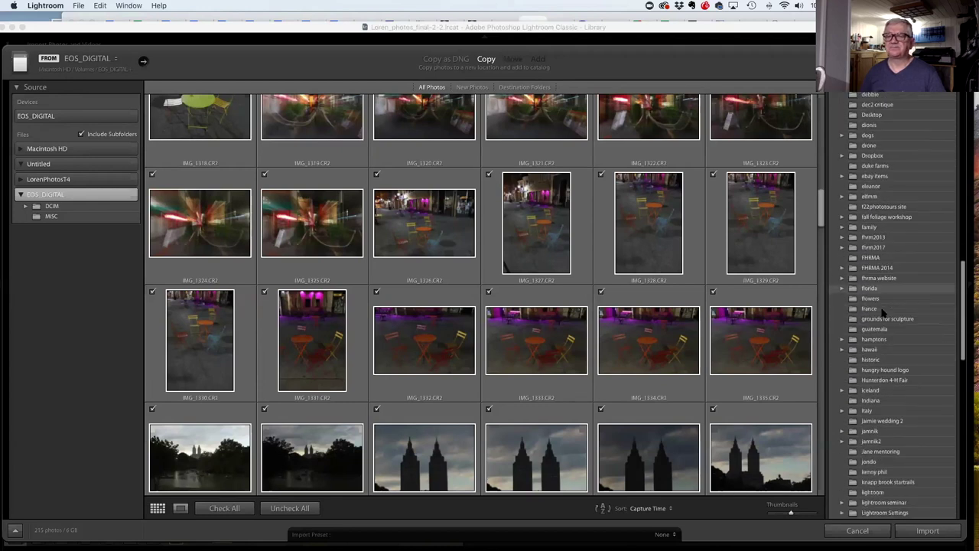
Choose the New York folder on the LorenPhotosT4 drive as the import destination.
{"action": "scroll", "coordinate": [884, 310], "scroll_direction": "down", "scroll_amount": 4}
{"action": "left_click", "coordinate": [872, 468]}
{"action": "scroll", "coordinate": [884, 314], "scroll_direction": "down", "scroll_amount": 2}
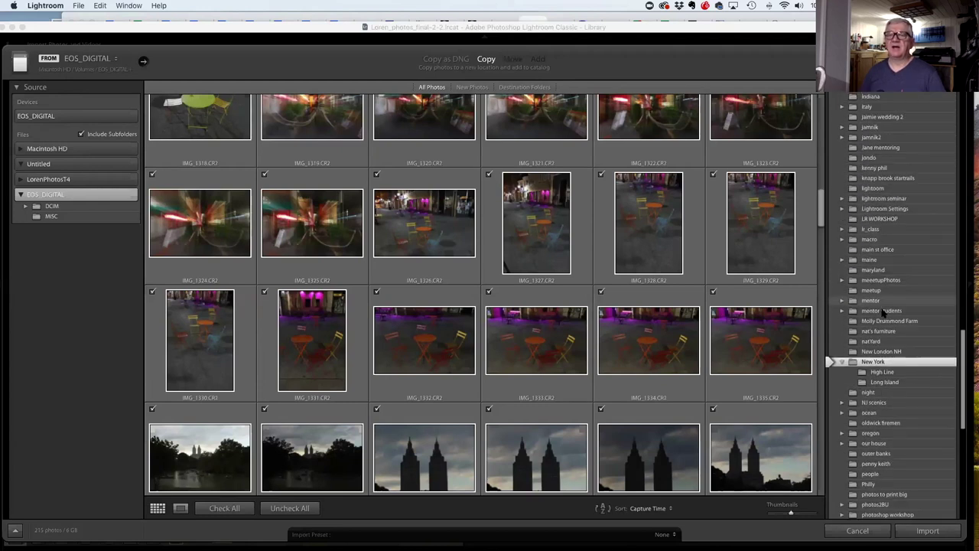
Examine the subject-named destination folders above and below New York on the LorenPhotosT4 drive.
{"action": "scroll", "coordinate": [882, 313], "scroll_direction": "down", "scroll_amount": 2}
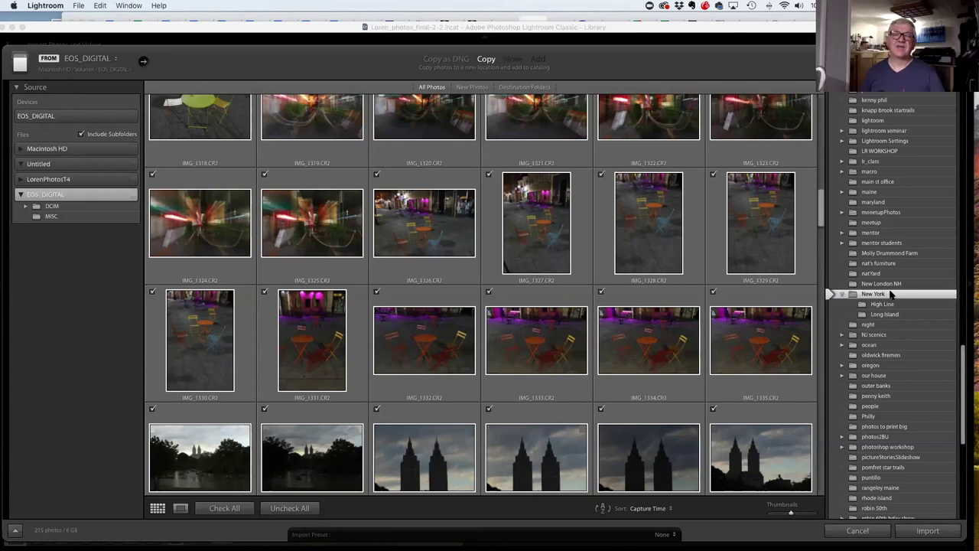
{"action": "scroll", "coordinate": [891, 294], "scroll_direction": "down", "scroll_amount": 5}
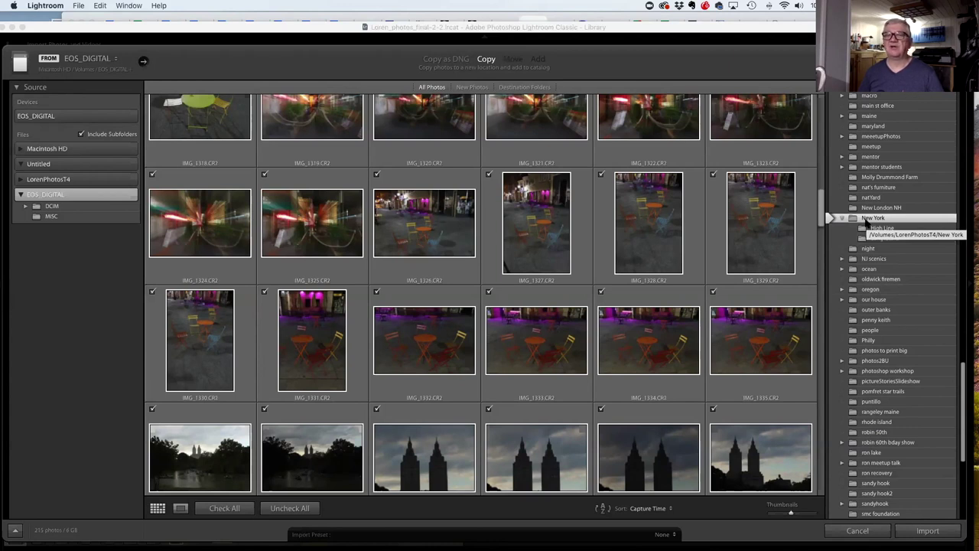
{"action": "scroll", "coordinate": [863, 222], "scroll_direction": "down", "scroll_amount": 10}
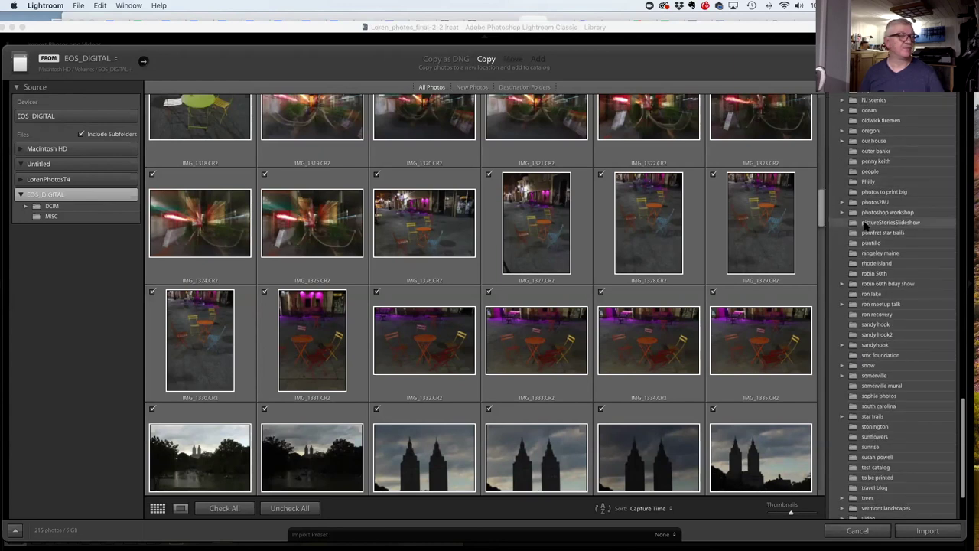
{"action": "scroll", "coordinate": [866, 227], "scroll_direction": "up", "scroll_amount": 12}
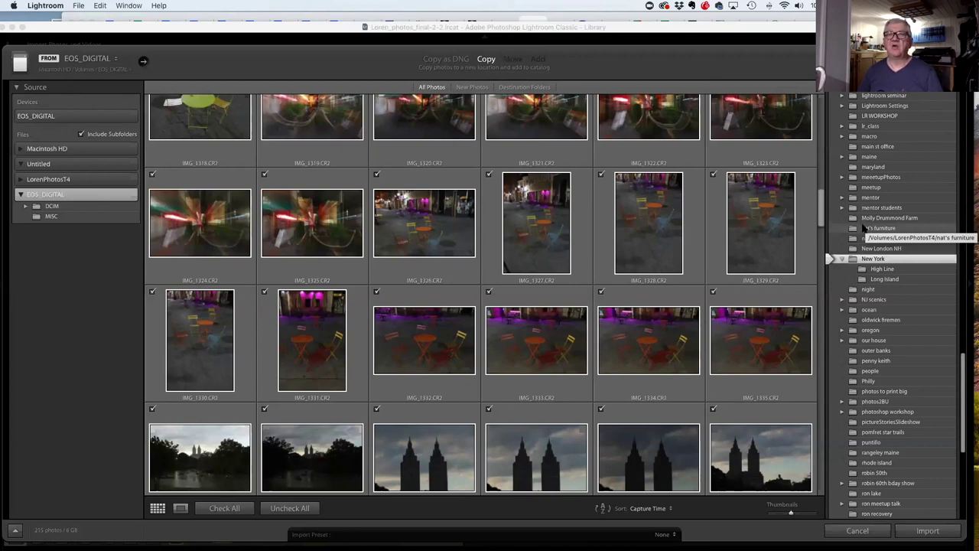
{"action": "scroll", "coordinate": [865, 227], "scroll_direction": "up", "scroll_amount": 10}
{"action": "scroll", "coordinate": [863, 227], "scroll_direction": "up", "scroll_amount": 10}
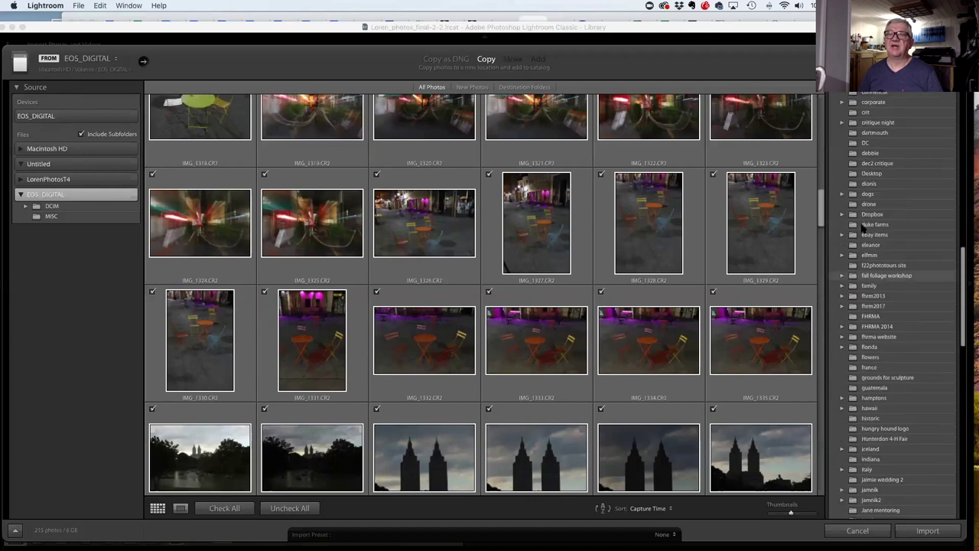
{"action": "scroll", "coordinate": [861, 228], "scroll_direction": "up", "scroll_amount": 1}
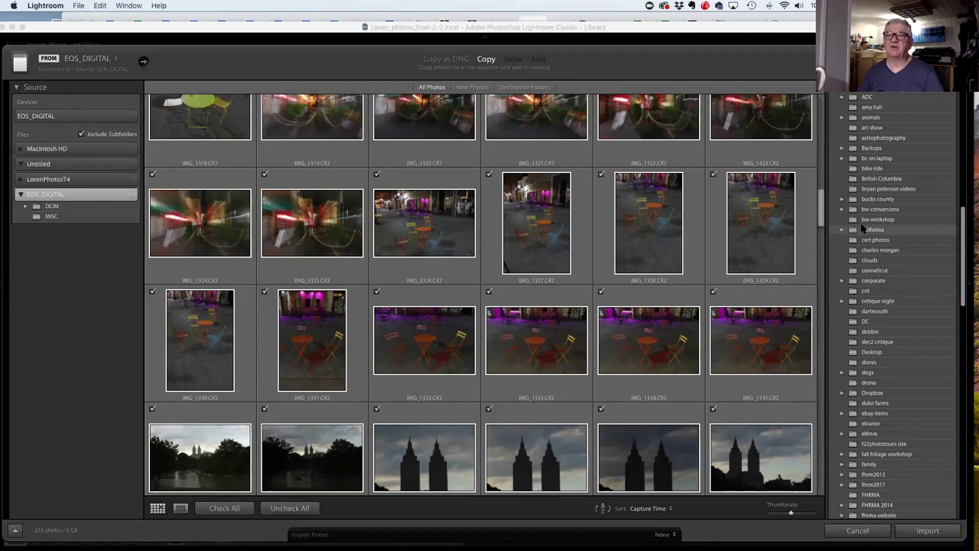
{"action": "scroll", "coordinate": [864, 229], "scroll_direction": "down", "scroll_amount": 10}
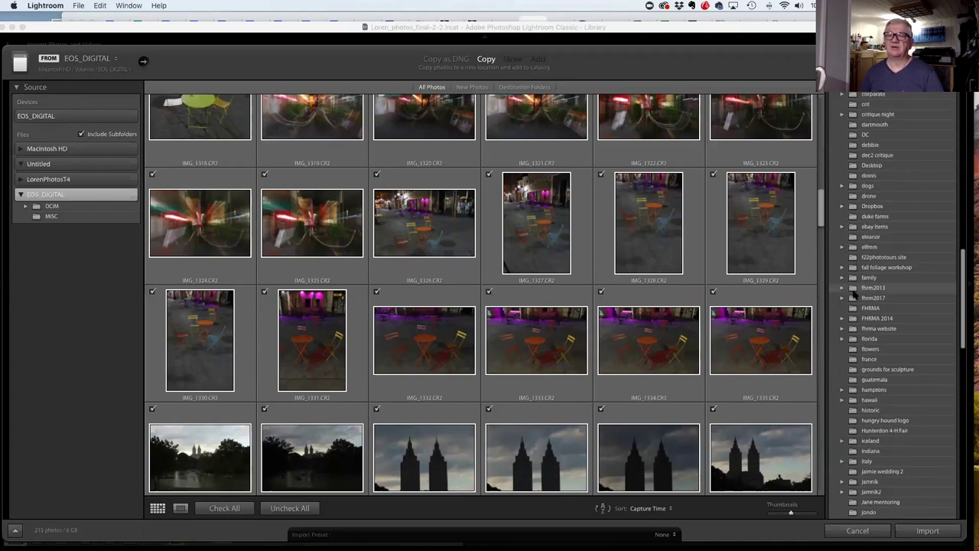
{"action": "scroll", "coordinate": [881, 311], "scroll_direction": "down", "scroll_amount": 8}
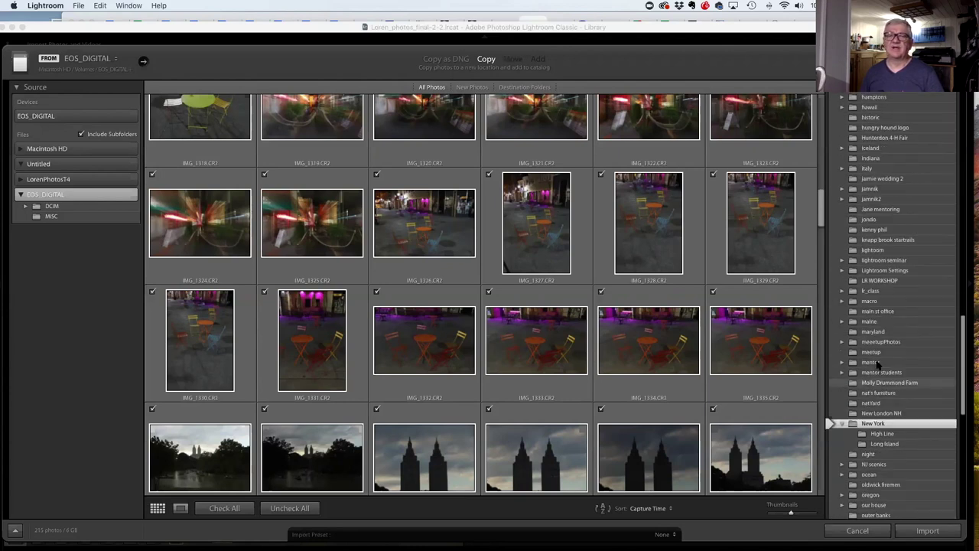
{"action": "scroll", "coordinate": [860, 279], "scroll_direction": "down", "scroll_amount": 1}
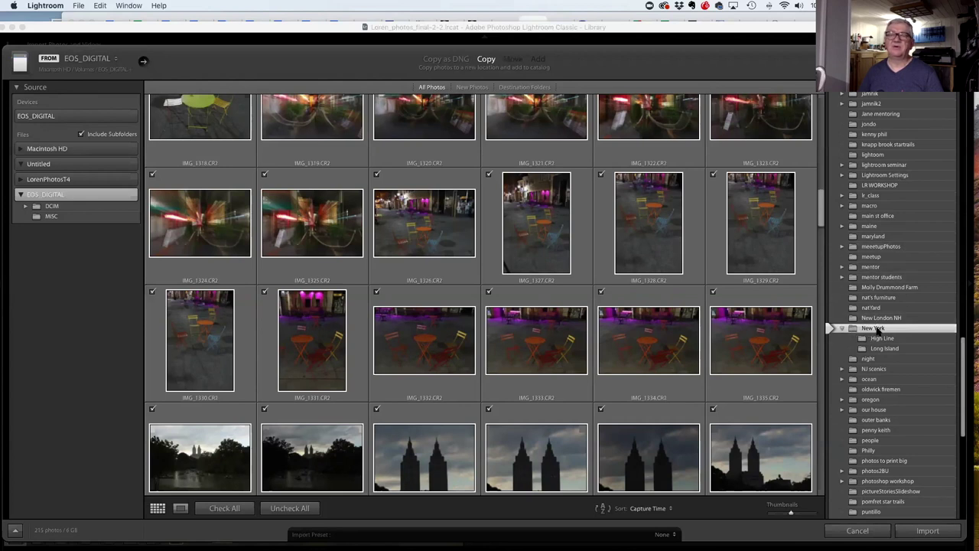
Turn on Into Subfolder for the import destination and name the subfolder night photo.
{"action": "scroll", "coordinate": [872, 329], "scroll_direction": "up", "scroll_amount": 10}
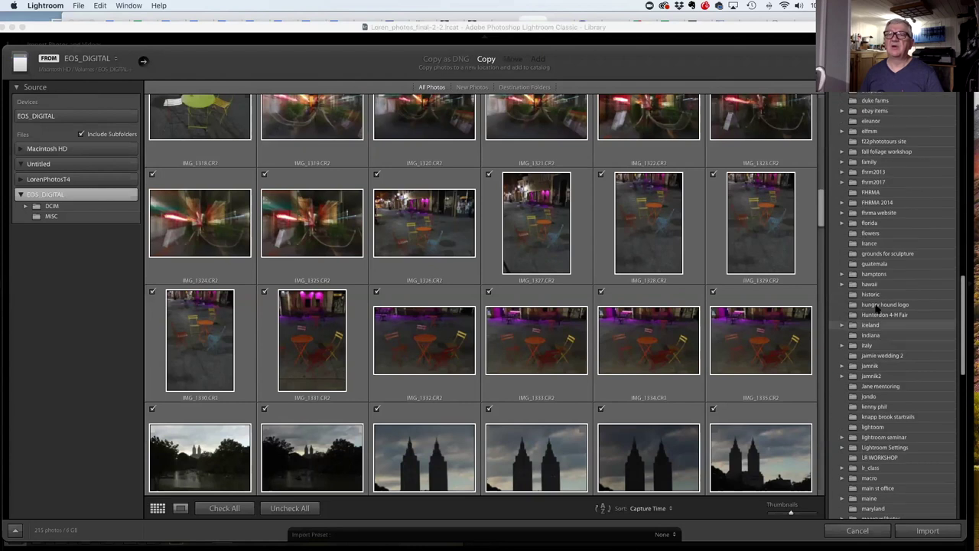
{"action": "scroll", "coordinate": [877, 298], "scroll_direction": "up", "scroll_amount": 10}
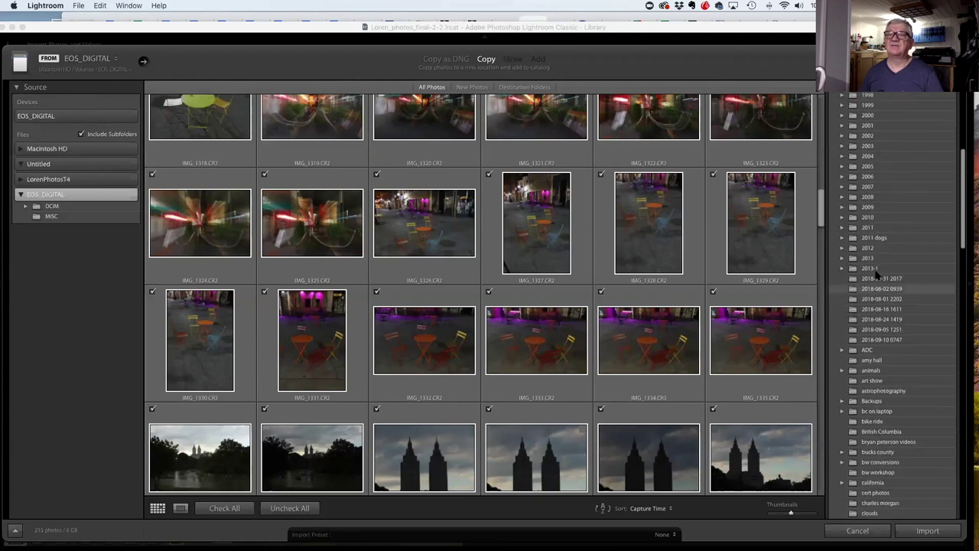
{"action": "scroll", "coordinate": [880, 253], "scroll_direction": "up", "scroll_amount": 3}
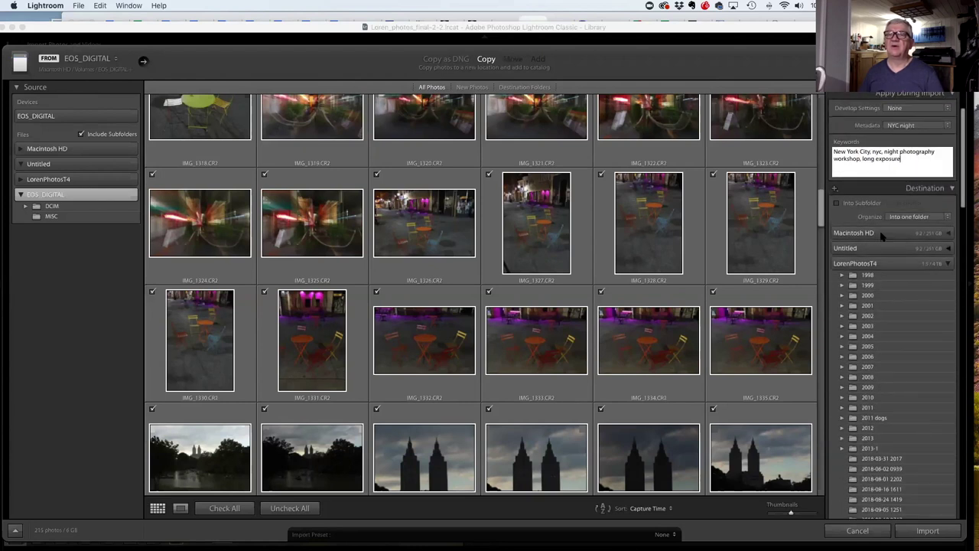
{"action": "left_click", "coordinate": [836, 204]}
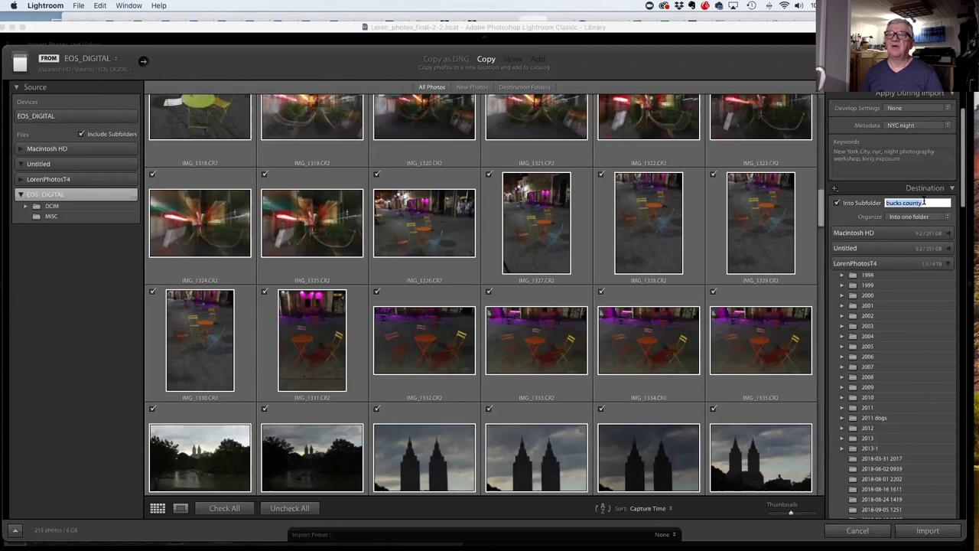
{"action": "key", "text": "BackSpace"}
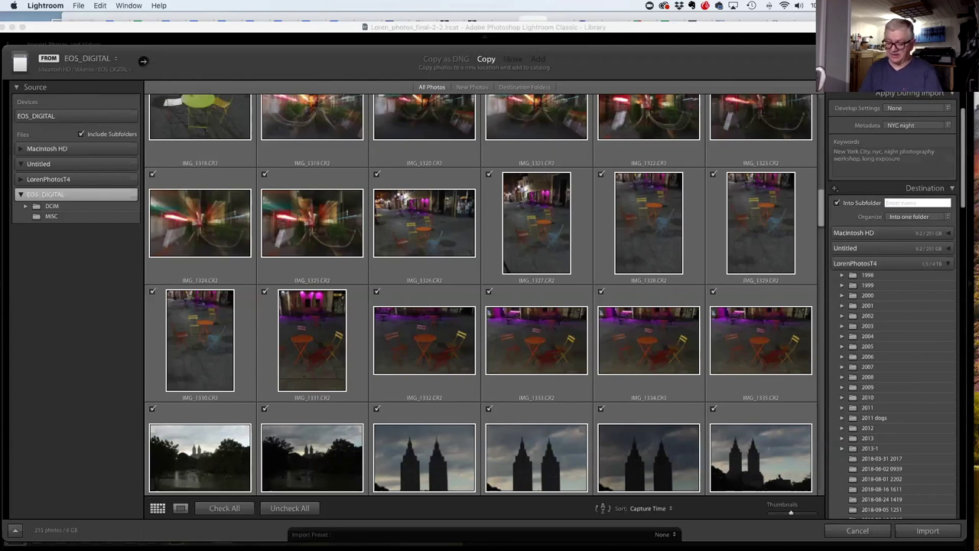
{"action": "type", "text": "night photo"}
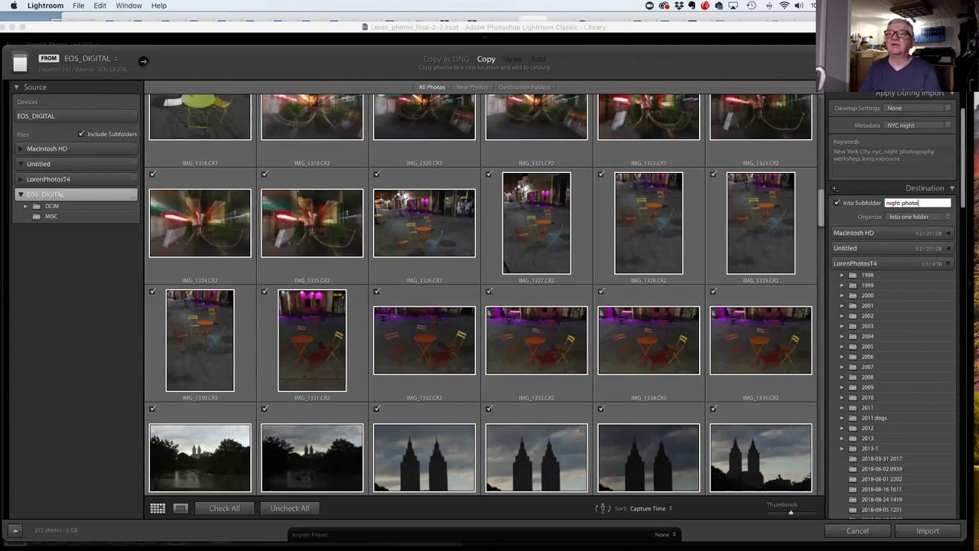
Check the placement of the night photo subfolder inside the New York destination folder.
{"action": "scroll", "coordinate": [894, 260], "scroll_direction": "down", "scroll_amount": 10}
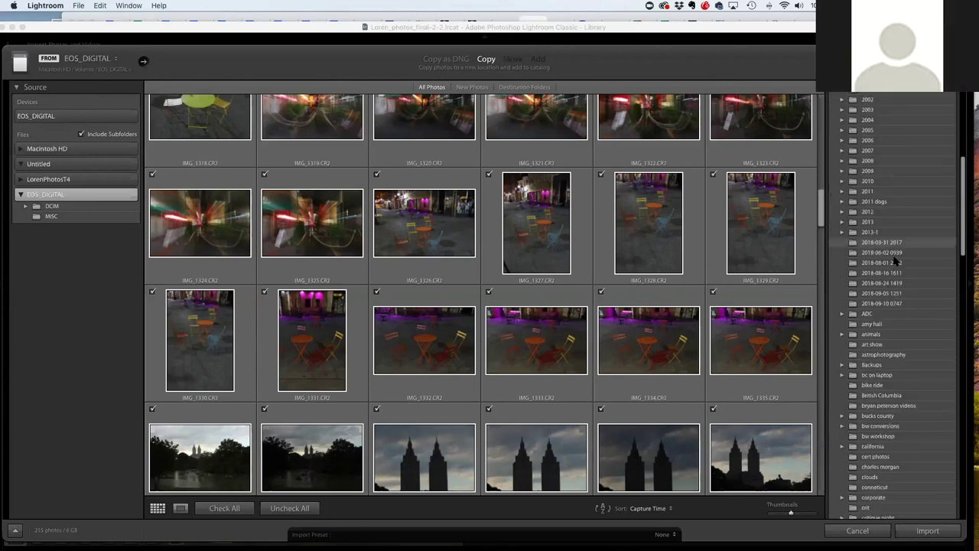
{"action": "scroll", "coordinate": [895, 261], "scroll_direction": "down", "scroll_amount": 10}
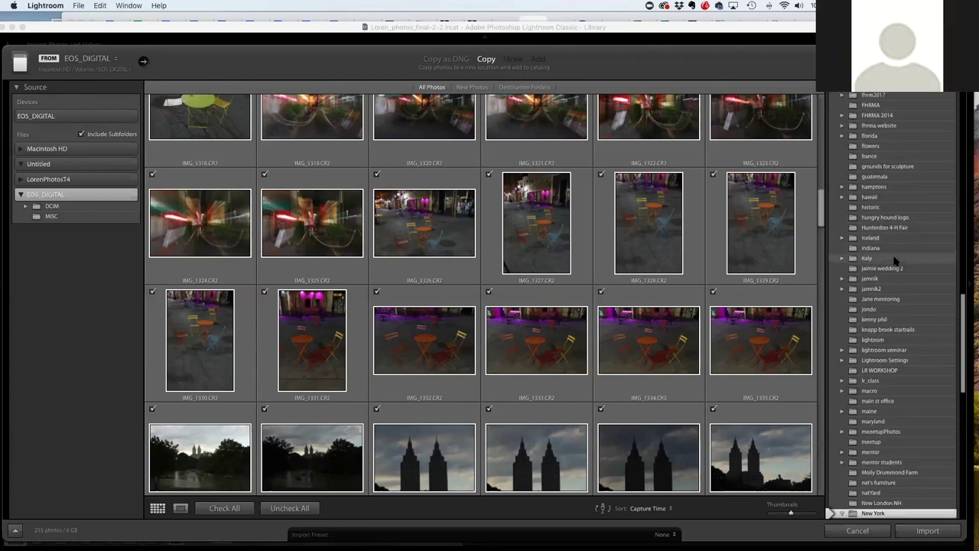
{"action": "scroll", "coordinate": [895, 260], "scroll_direction": "down", "scroll_amount": 3}
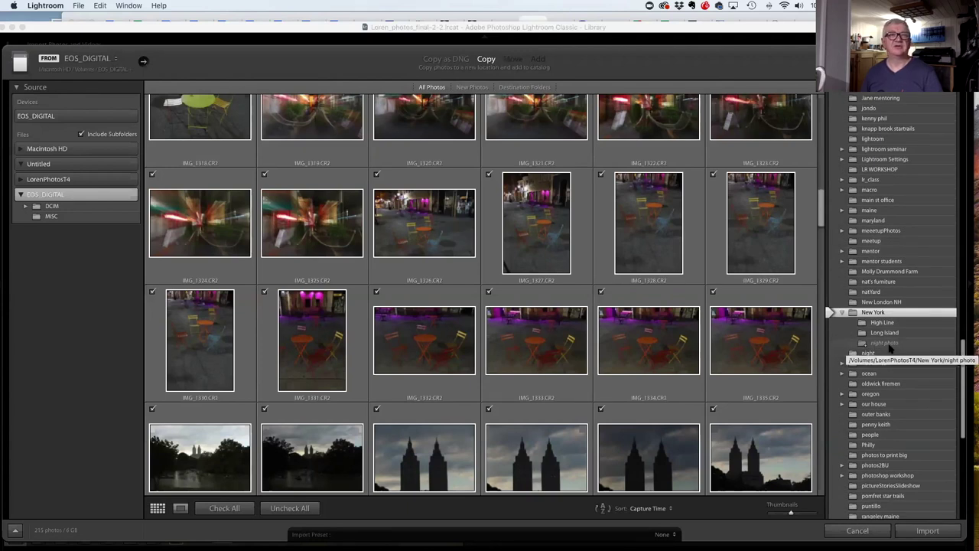
{"action": "scroll", "coordinate": [890, 349], "scroll_direction": "up", "scroll_amount": 10}
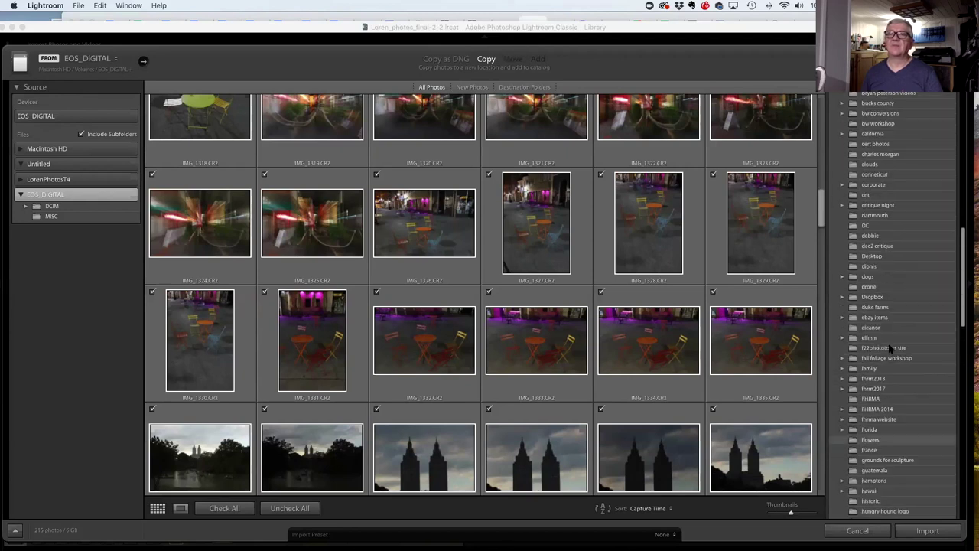
{"action": "scroll", "coordinate": [889, 349], "scroll_direction": "up", "scroll_amount": 10}
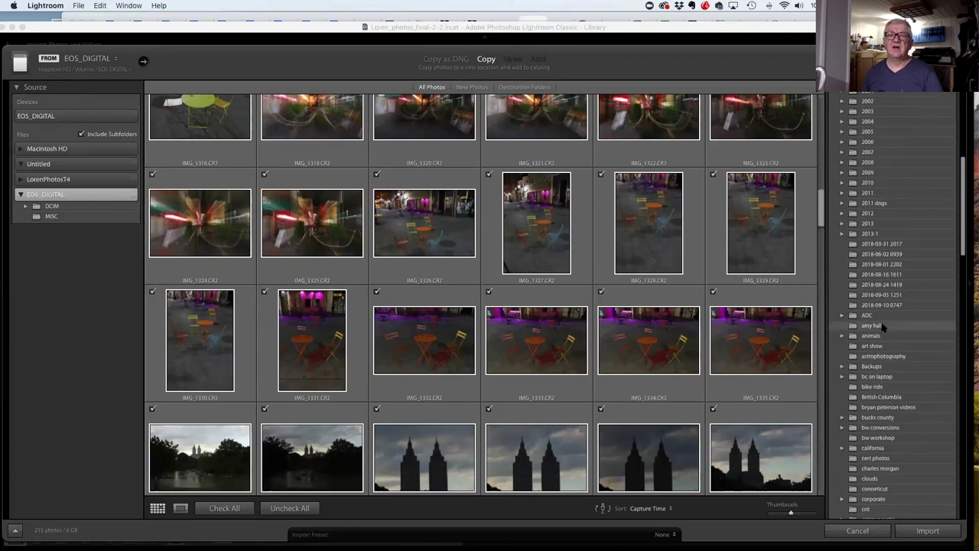
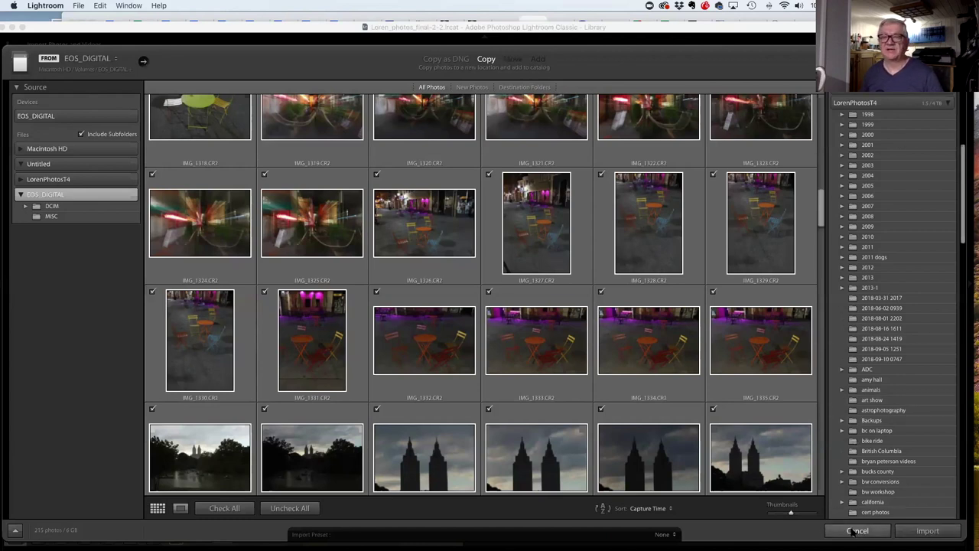
Cancel the import and look through the Previous Import photos in the Library grid.
{"action": "left_click", "coordinate": [857, 530]}
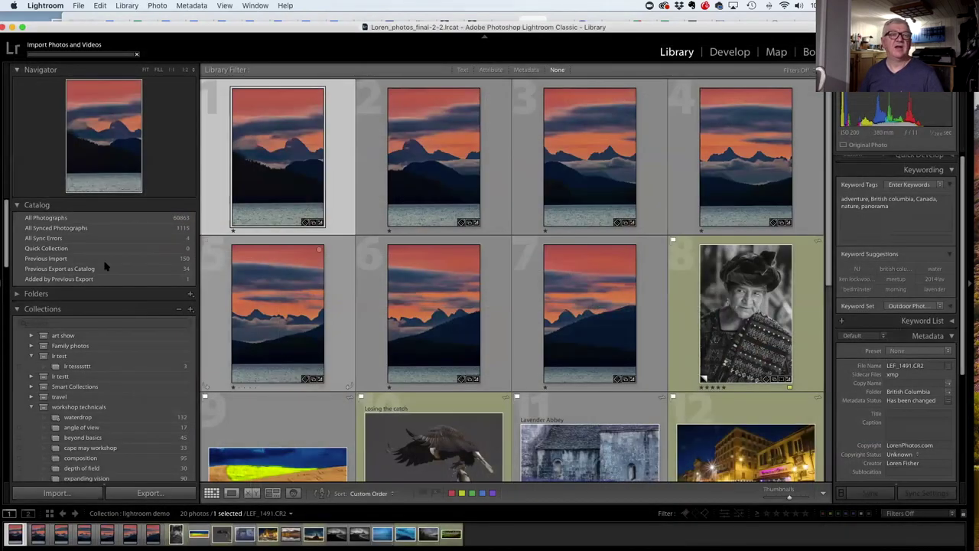
{"action": "left_click", "coordinate": [46, 258]}
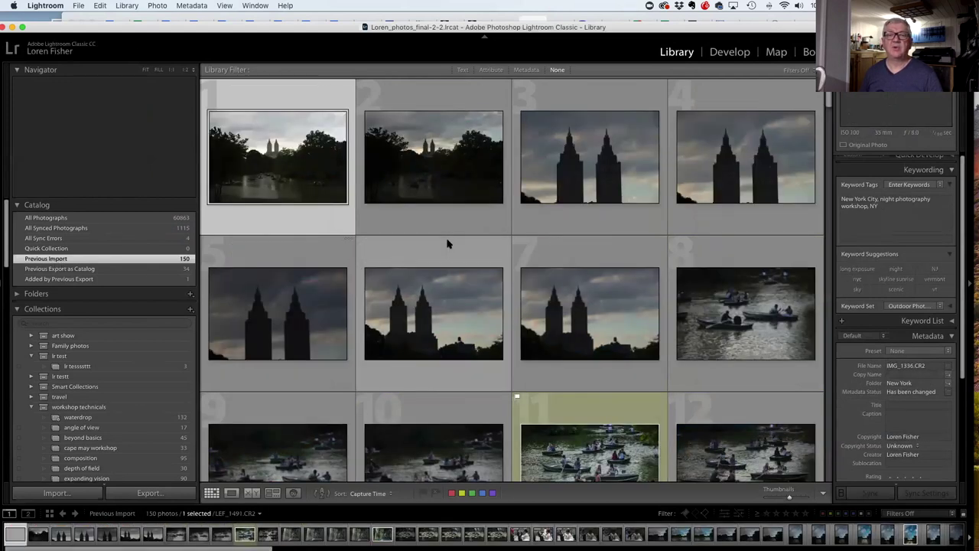
{"action": "scroll", "coordinate": [464, 262], "scroll_direction": "down", "scroll_amount": 10}
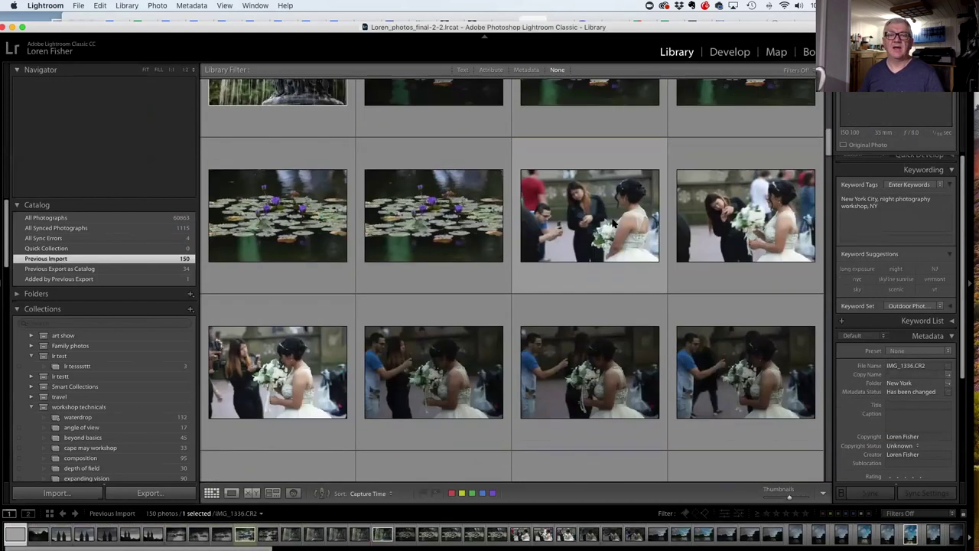
{"action": "scroll", "coordinate": [540, 271], "scroll_direction": "down", "scroll_amount": 10}
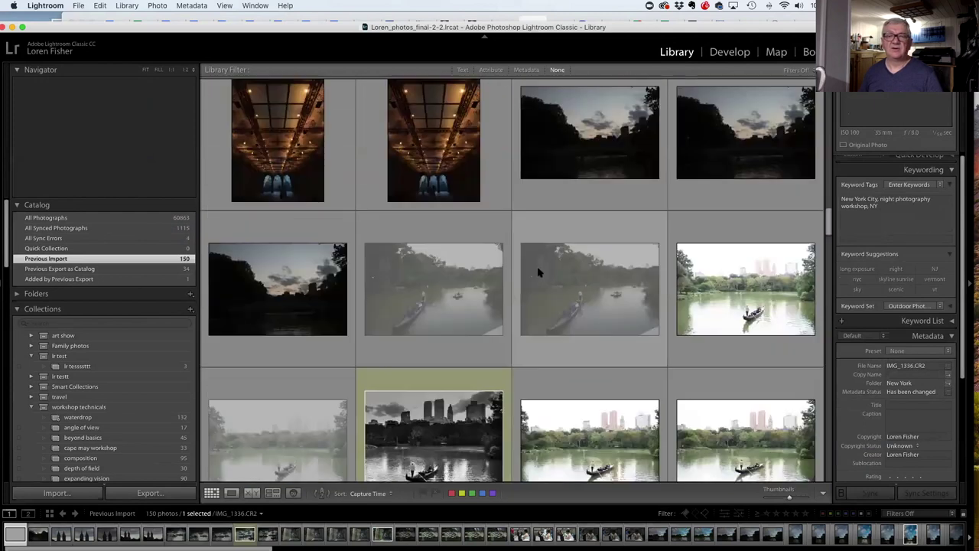
{"action": "scroll", "coordinate": [539, 271], "scroll_direction": "down", "scroll_amount": 5}
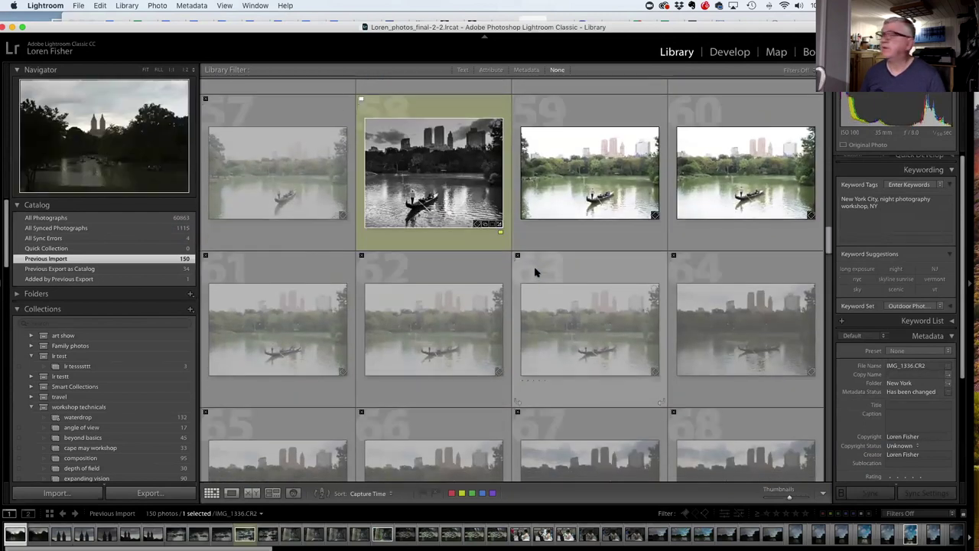
{"action": "scroll", "coordinate": [535, 274], "scroll_direction": "down", "scroll_amount": 10}
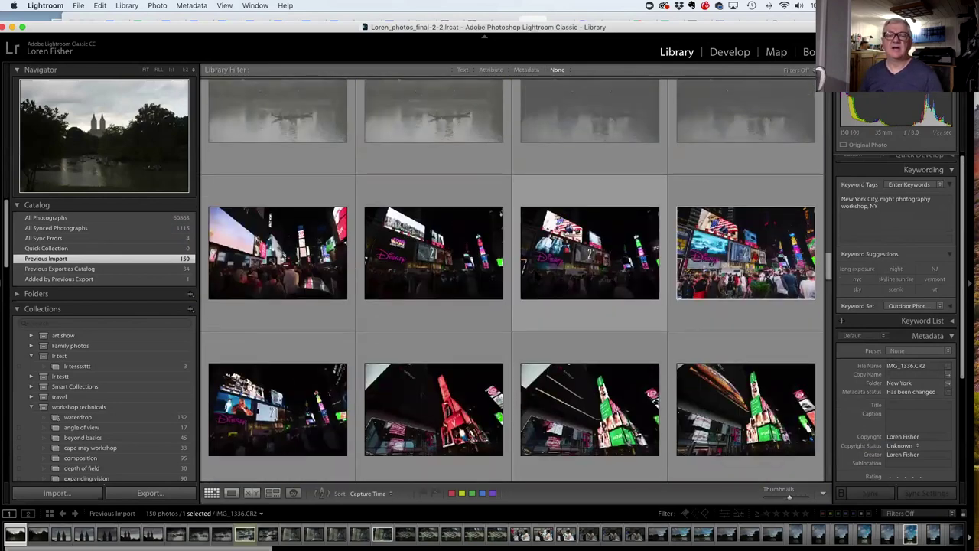
{"action": "scroll", "coordinate": [534, 277], "scroll_direction": "down", "scroll_amount": 10}
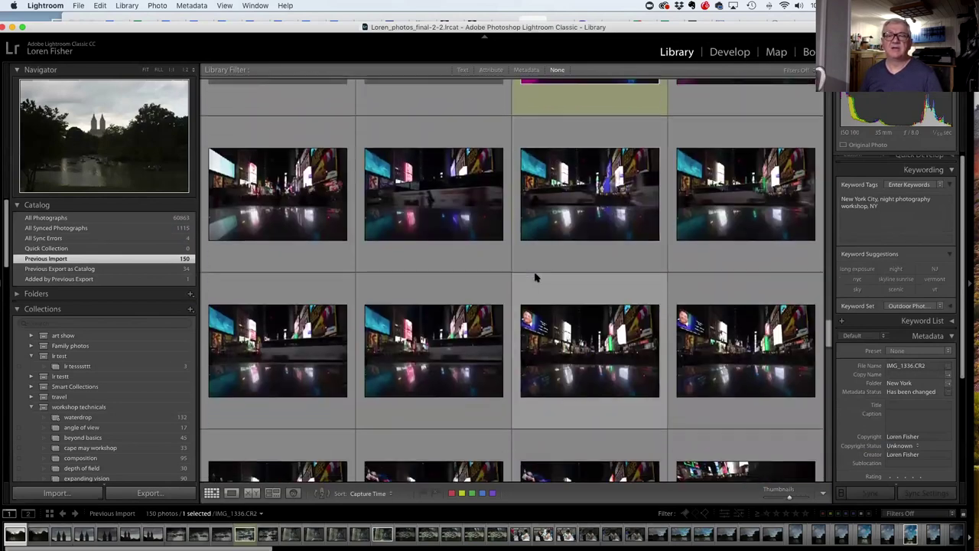
{"action": "scroll", "coordinate": [535, 277], "scroll_direction": "down", "scroll_amount": 10}
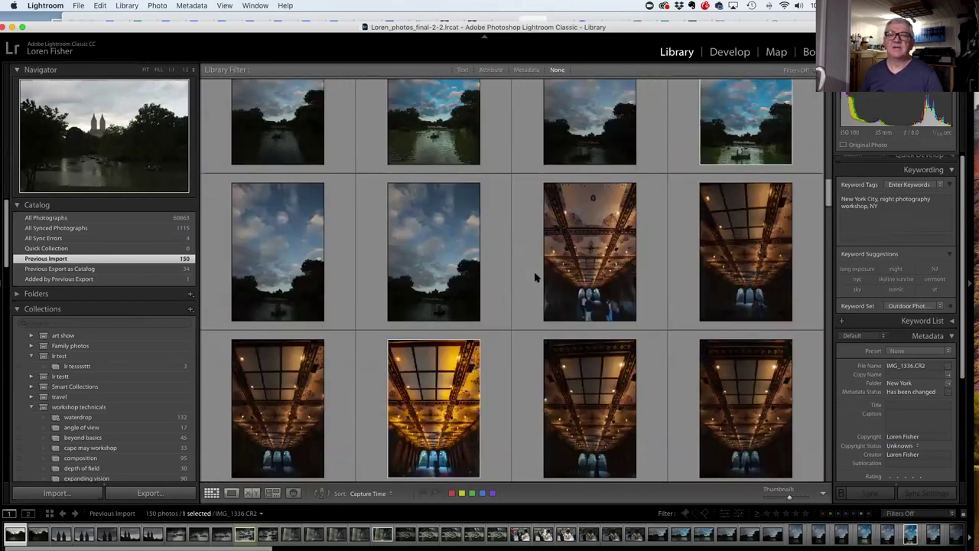
{"action": "scroll", "coordinate": [537, 277], "scroll_direction": "up", "scroll_amount": 15}
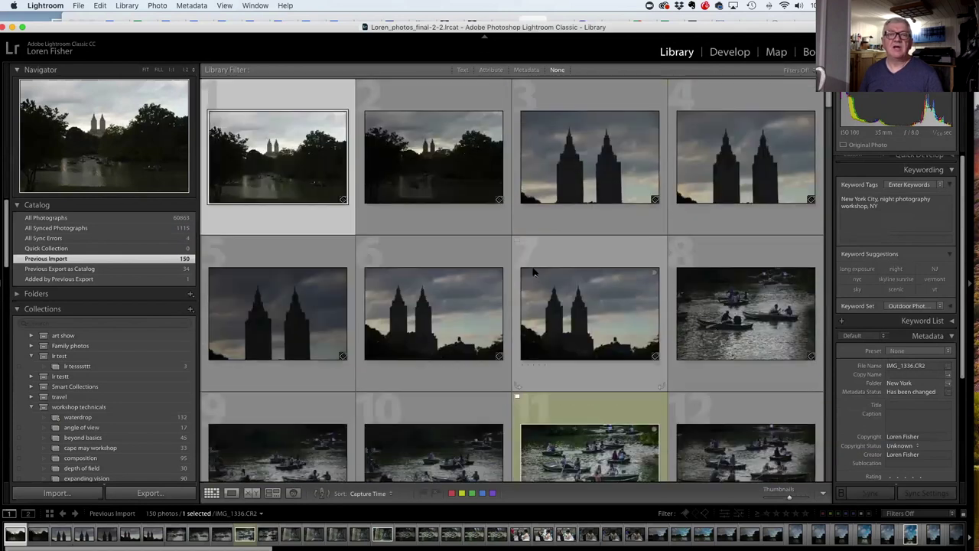
Try a pick flag on IMG_1336.CR2 in Loupe view, remove it and flag the photo as rejected.
{"action": "double_click", "coordinate": [278, 153]}
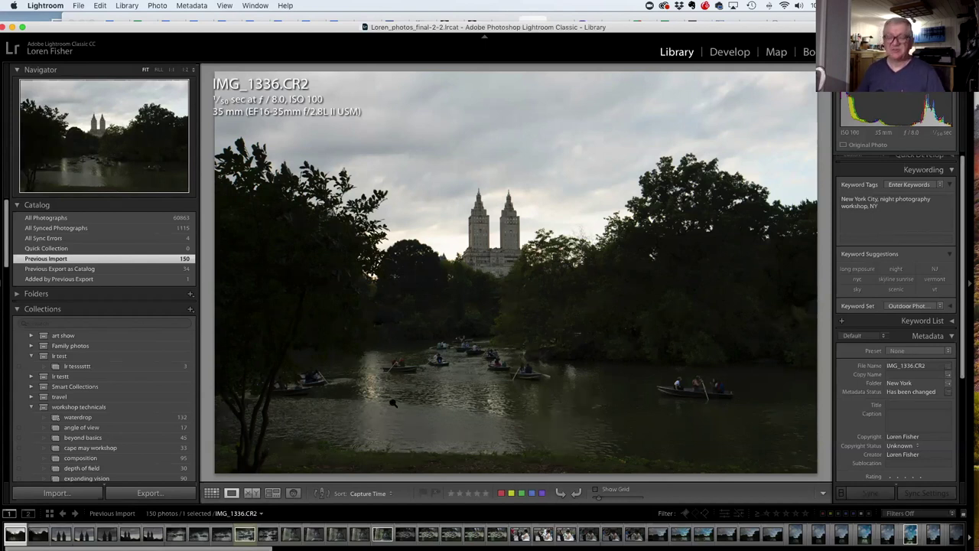
{"action": "key", "text": "p"}
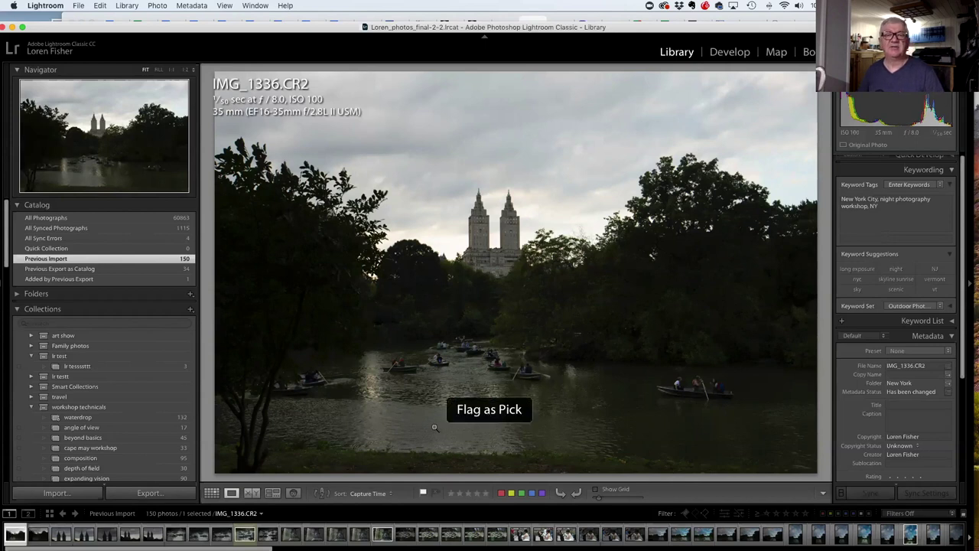
{"action": "left_click", "coordinate": [423, 494]}
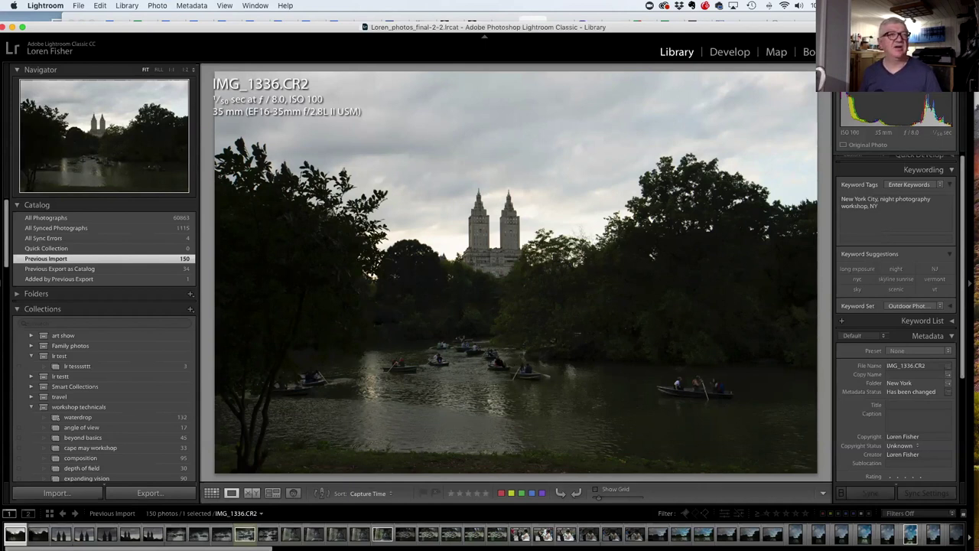
{"action": "key", "text": "x"}
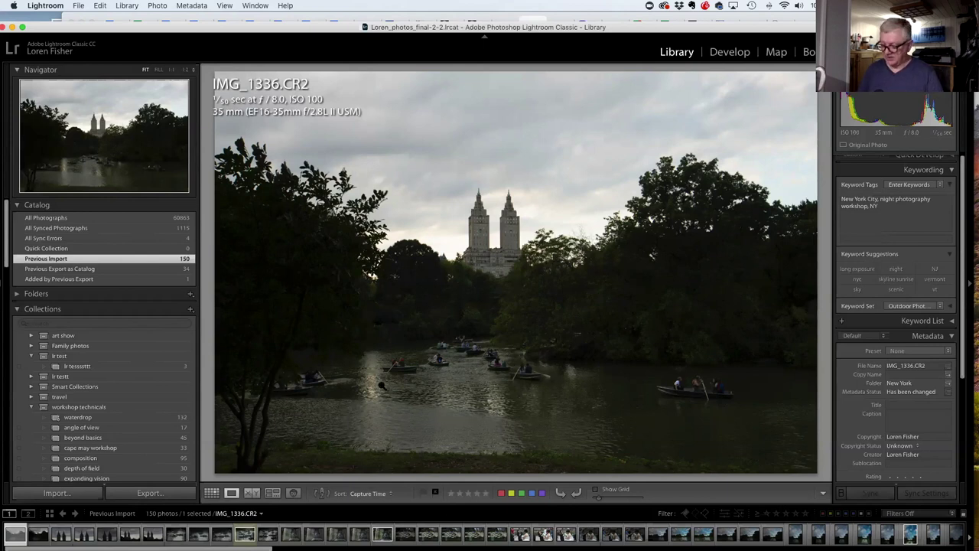
Step through the previous import in Loupe view, flagging IMG_1337.CR2 and IMG_1339.CR2 as rejected and leaving IMG_1338.CR2 unflagged.
{"action": "key", "text": "Right"}
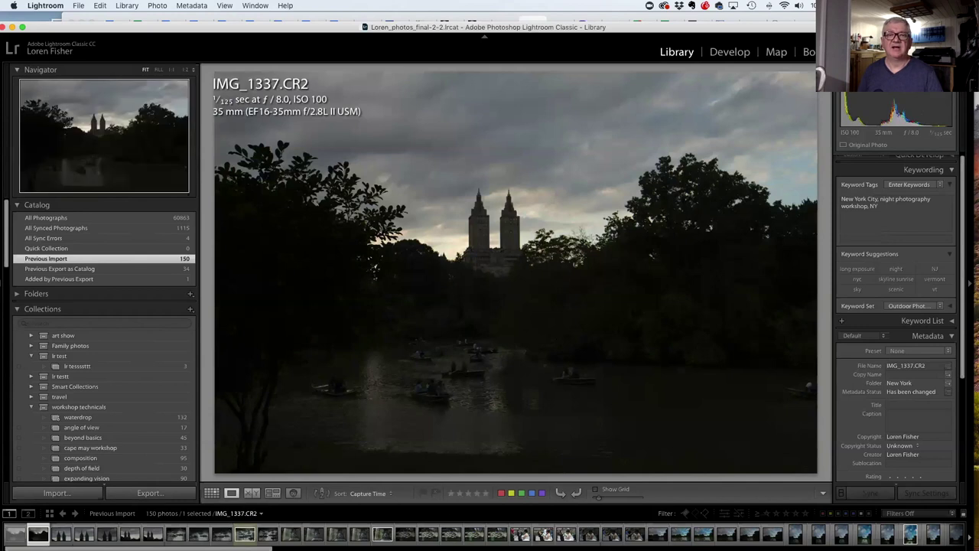
{"action": "key", "text": "x"}
{"action": "key", "text": "Right"}
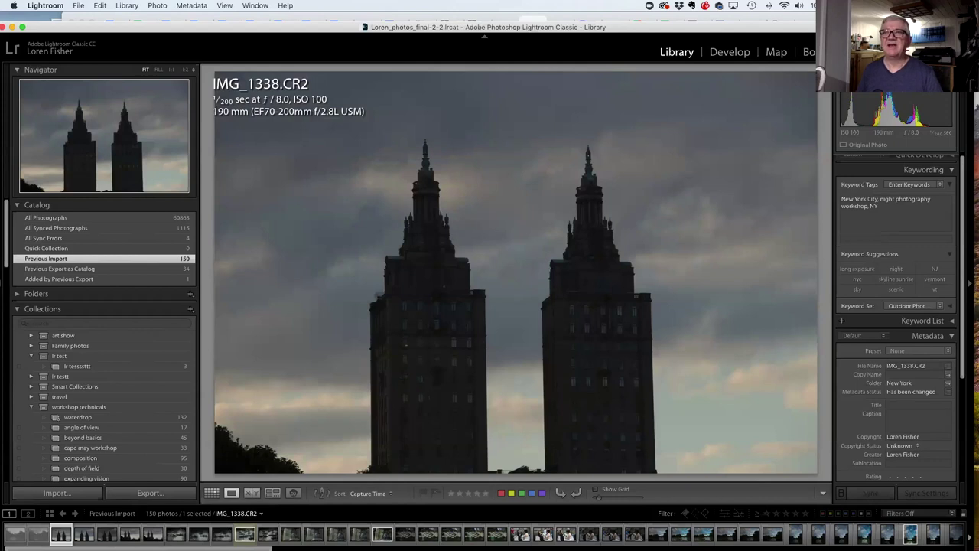
{"action": "key", "text": "Right"}
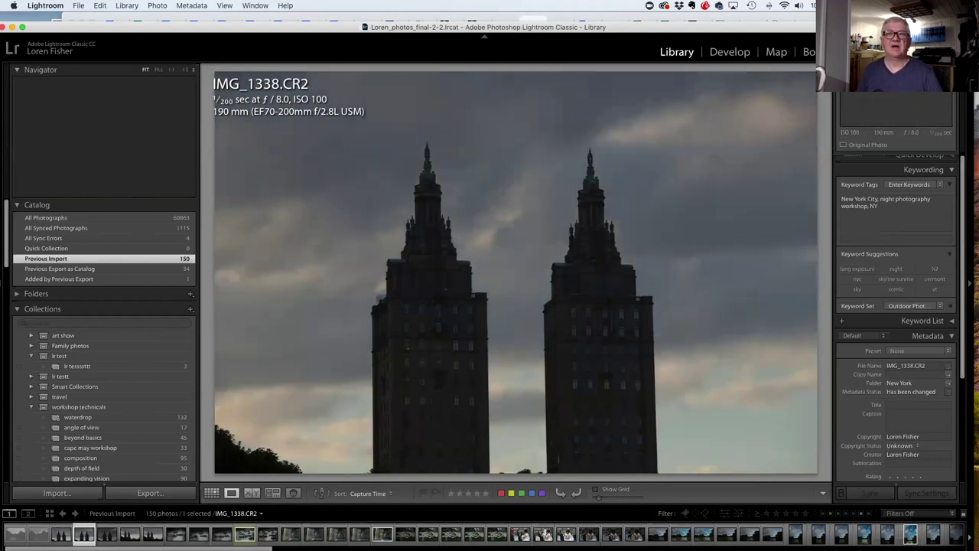
{"action": "key", "text": "x"}
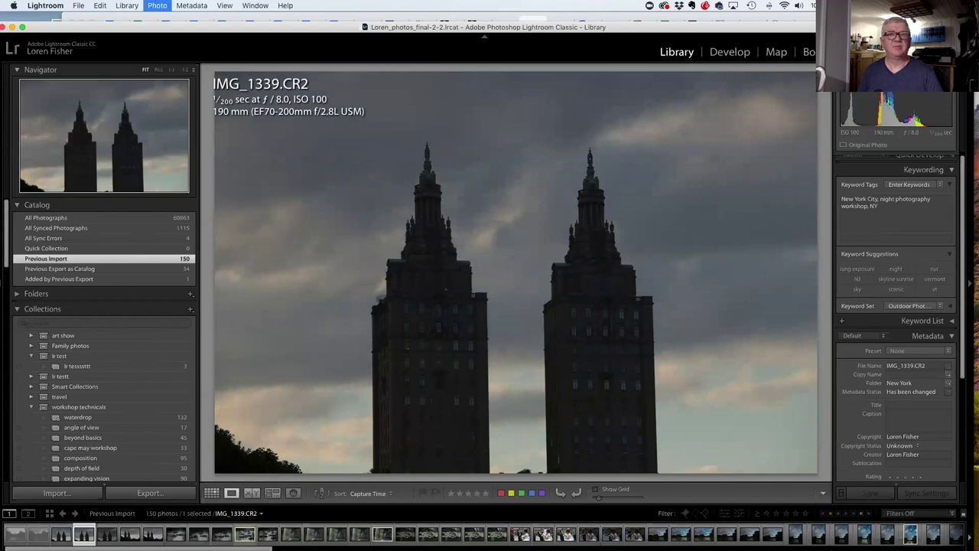
{"action": "key", "text": "Right"}
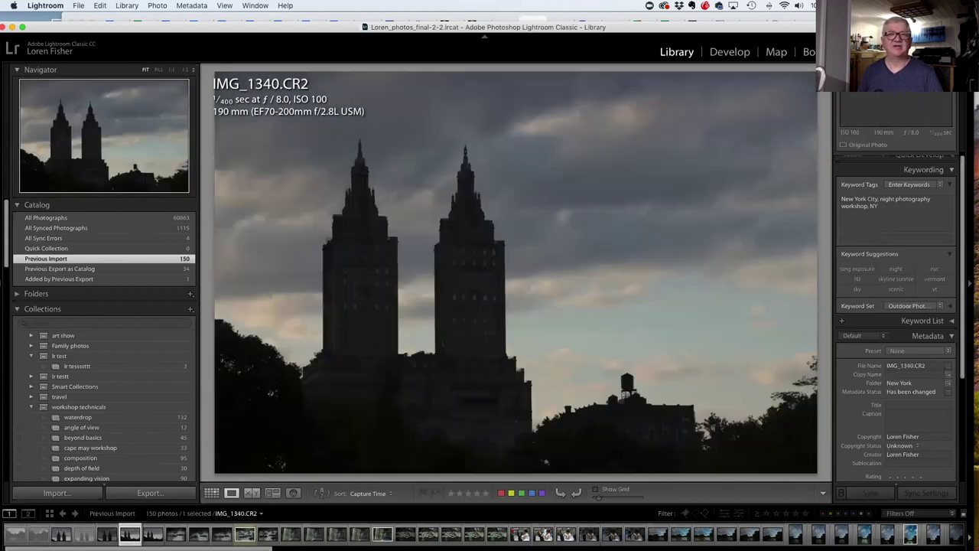
Look through the following skyline, rowboat and fountain photos in Loupe view up to IMG_1349.CR2.
{"action": "key", "text": "Right"}
{"action": "key", "text": "Right"}
{"action": "key", "text": "Right"}
{"action": "key", "text": "Right"}
{"action": "key", "text": "Right"}
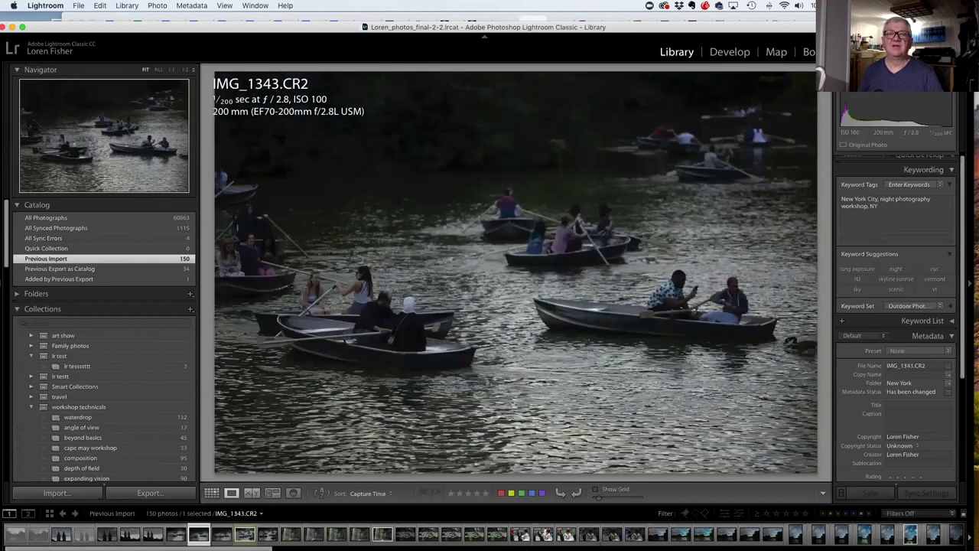
{"action": "key", "text": "Right"}
{"action": "key", "text": "Right"}
{"action": "key", "text": "Right"}
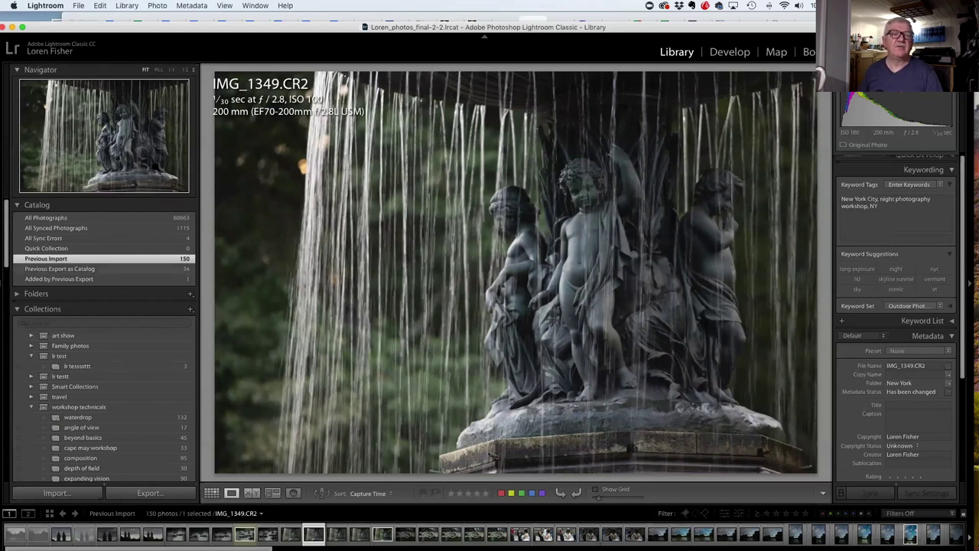
Collapse the Collections list and show All Photographs in Grid view.
{"action": "mouse_move", "coordinate": [118, 272]}
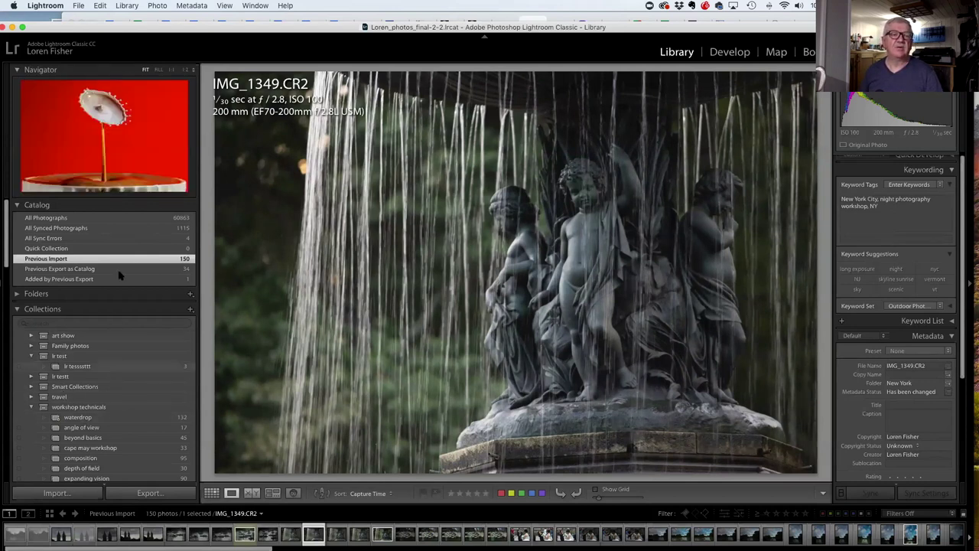
{"action": "left_click", "coordinate": [20, 309]}
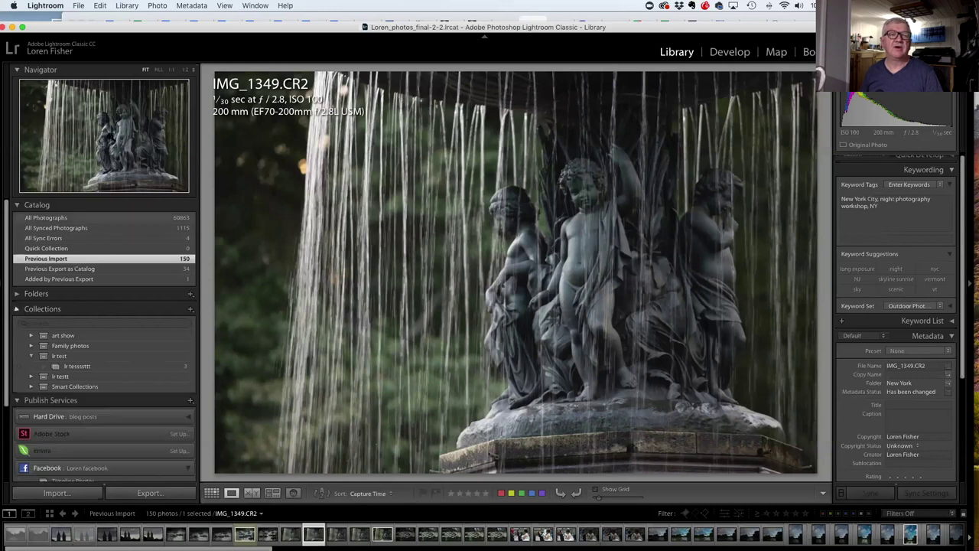
{"action": "left_click", "coordinate": [75, 220]}
{"action": "key", "text": "g"}
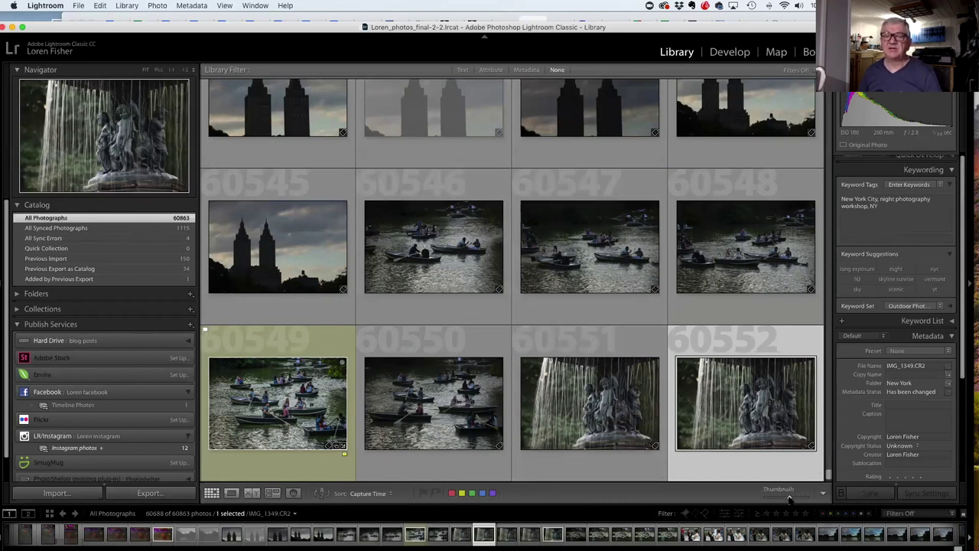
{"action": "mouse_move", "coordinate": [790, 499]}
{"action": "left_mouse_down"}
{"action": "mouse_move", "coordinate": [771, 498]}
{"action": "mouse_move", "coordinate": [803, 498]}
{"action": "mouse_move", "coordinate": [791, 498]}
{"action": "left_mouse_up"}
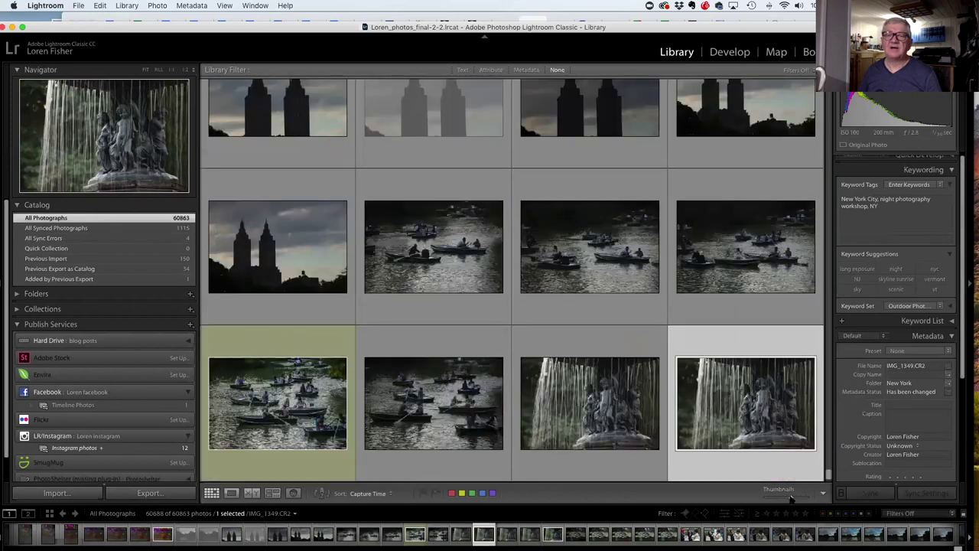
Switch the fountain photo IMG_1349.CR2 back and forth between Loupe and Grid view.
{"action": "double_click", "coordinate": [739, 386]}
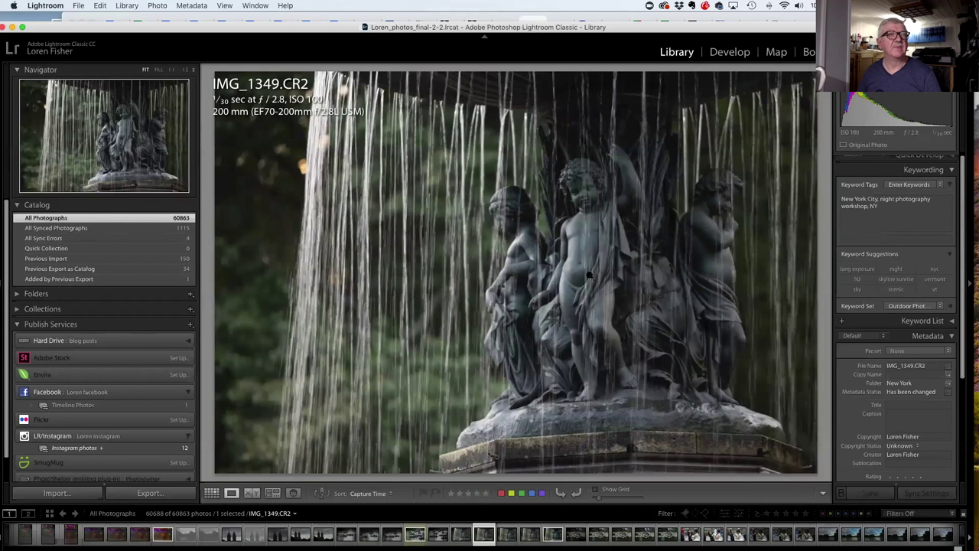
{"action": "double_click", "coordinate": [536, 257]}
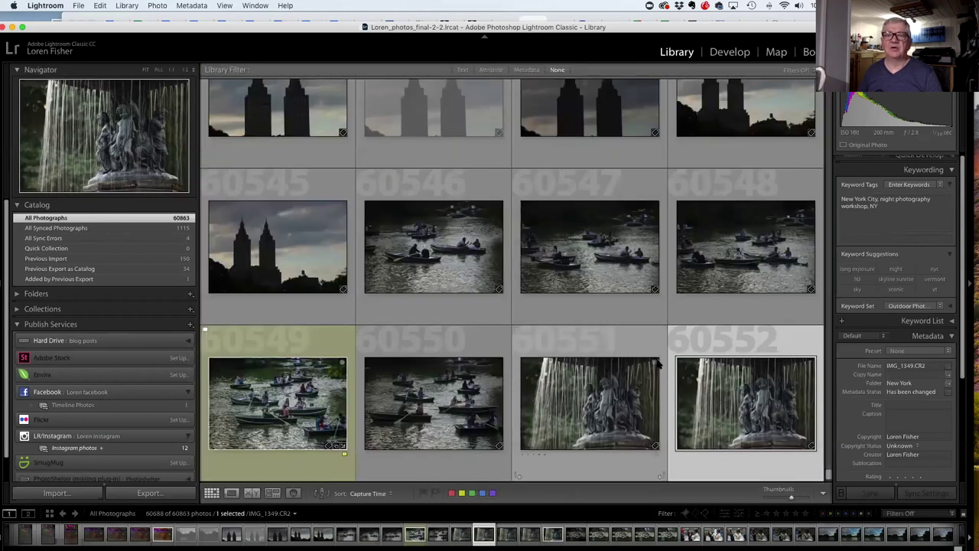
{"action": "double_click", "coordinate": [736, 398]}
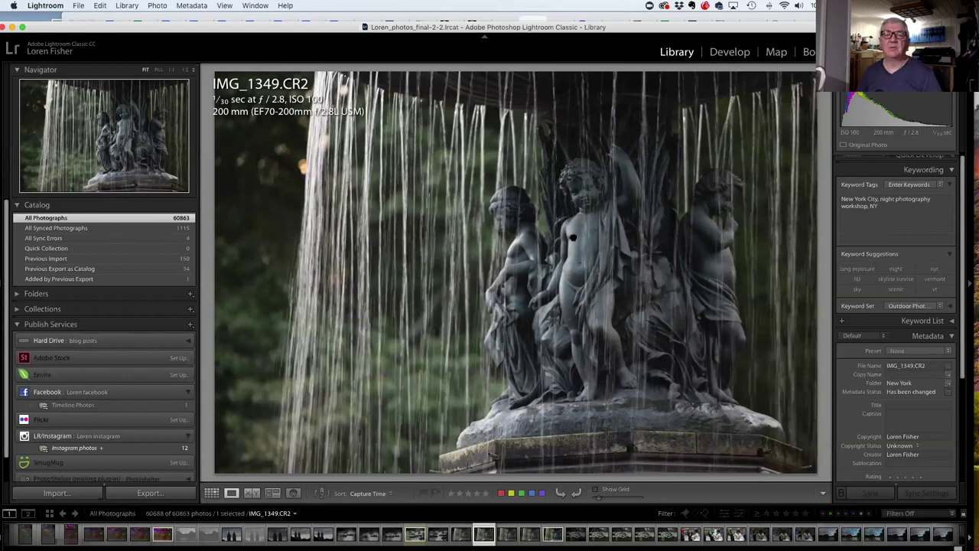
{"action": "key", "text": "g"}
Browse the All Photographs grid to the gondola photos and examine their pick and reject flags.
{"action": "scroll", "coordinate": [599, 270], "scroll_direction": "down", "scroll_amount": 2}
{"action": "scroll", "coordinate": [599, 270], "scroll_direction": "down", "scroll_amount": 15}
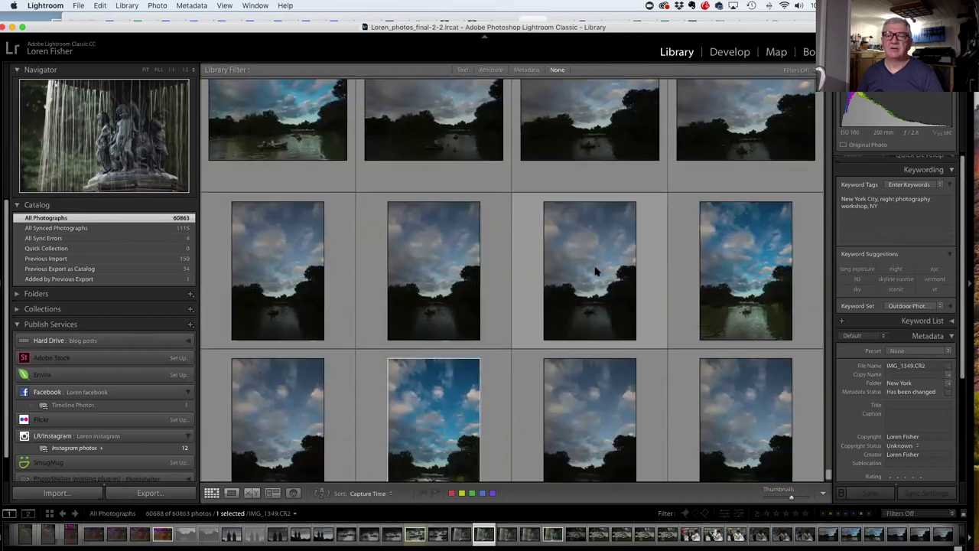
{"action": "scroll", "coordinate": [596, 270], "scroll_direction": "down", "scroll_amount": 15}
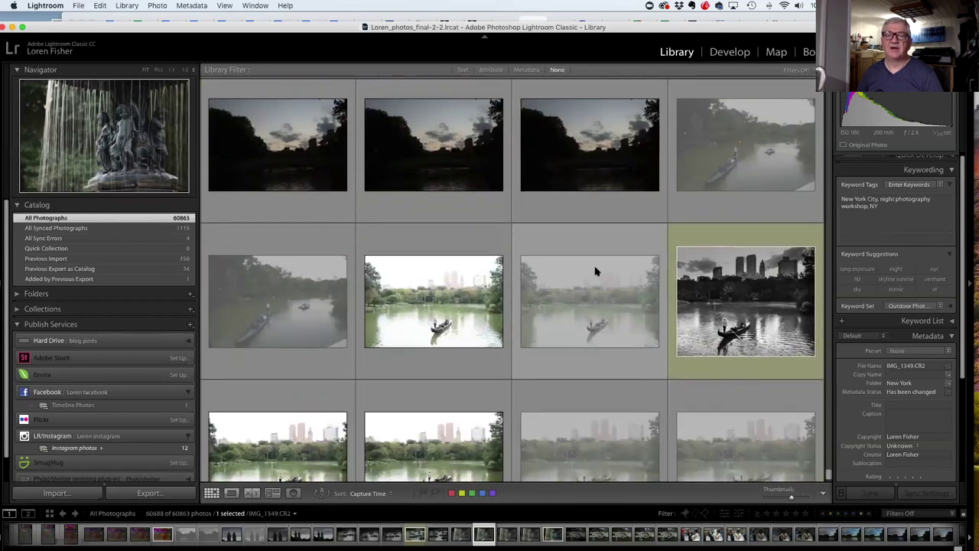
{"action": "scroll", "coordinate": [594, 271], "scroll_direction": "up", "scroll_amount": 3}
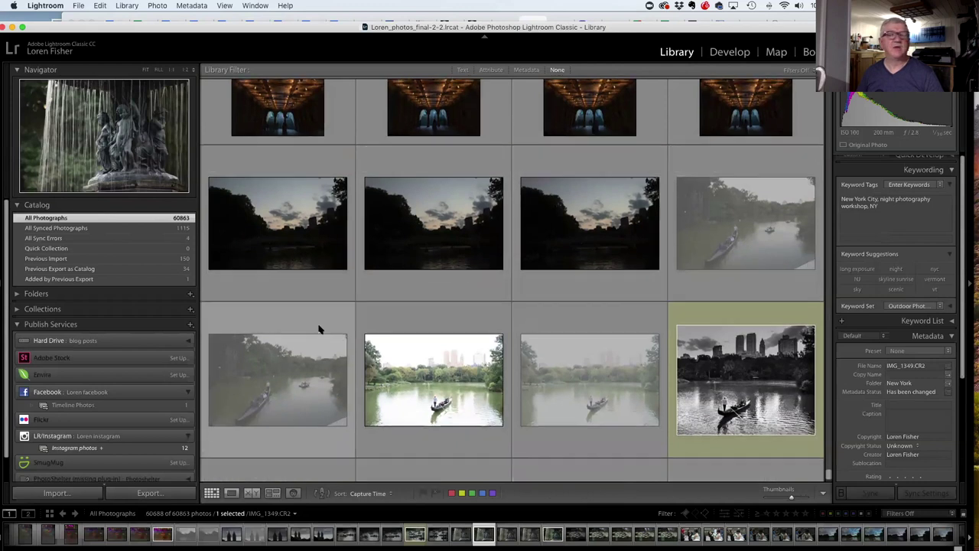
{"action": "scroll", "coordinate": [320, 328], "scroll_direction": "down", "scroll_amount": 5}
{"action": "scroll", "coordinate": [320, 329], "scroll_direction": "down", "scroll_amount": 2}
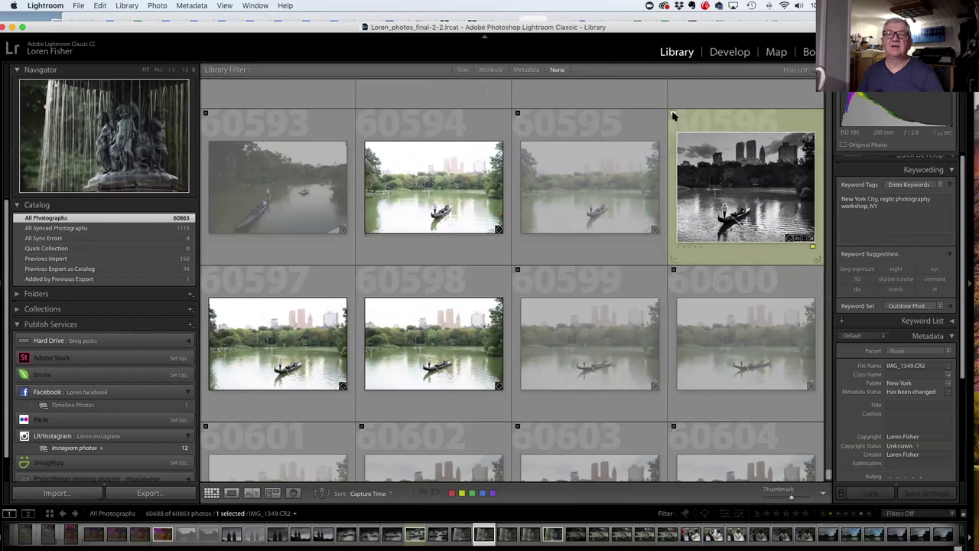
{"action": "scroll", "coordinate": [538, 221], "scroll_direction": "down", "scroll_amount": 10}
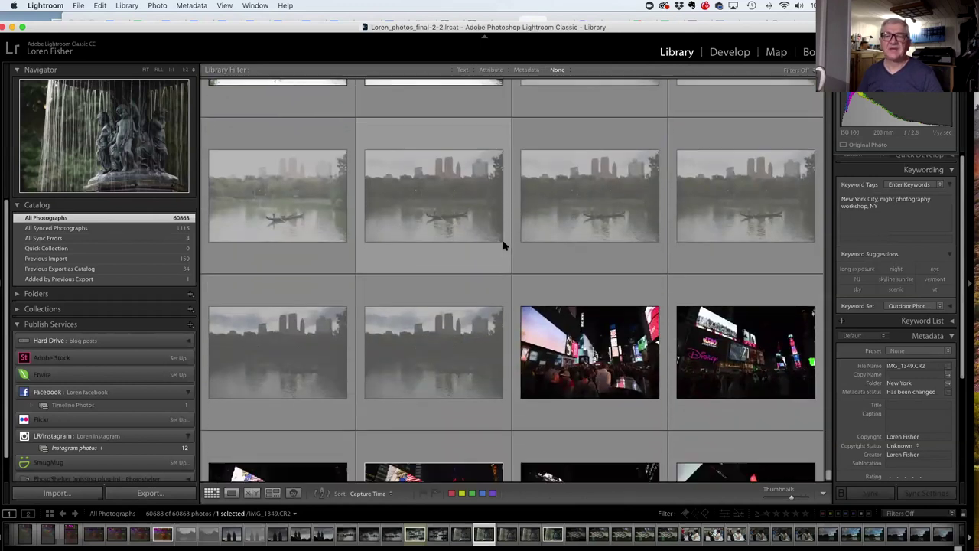
{"action": "scroll", "coordinate": [503, 246], "scroll_direction": "up", "scroll_amount": 6}
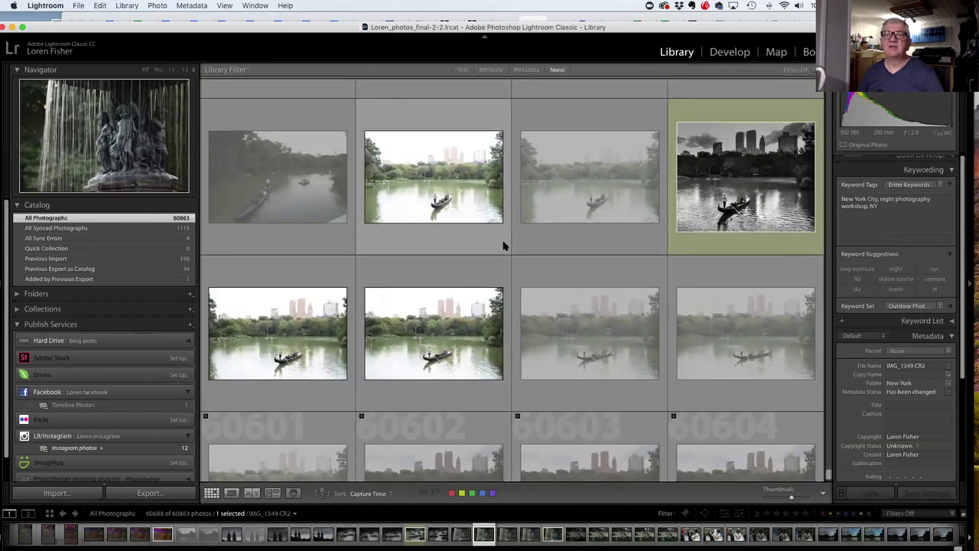
{"action": "scroll", "coordinate": [727, 237], "scroll_direction": "up", "scroll_amount": 1}
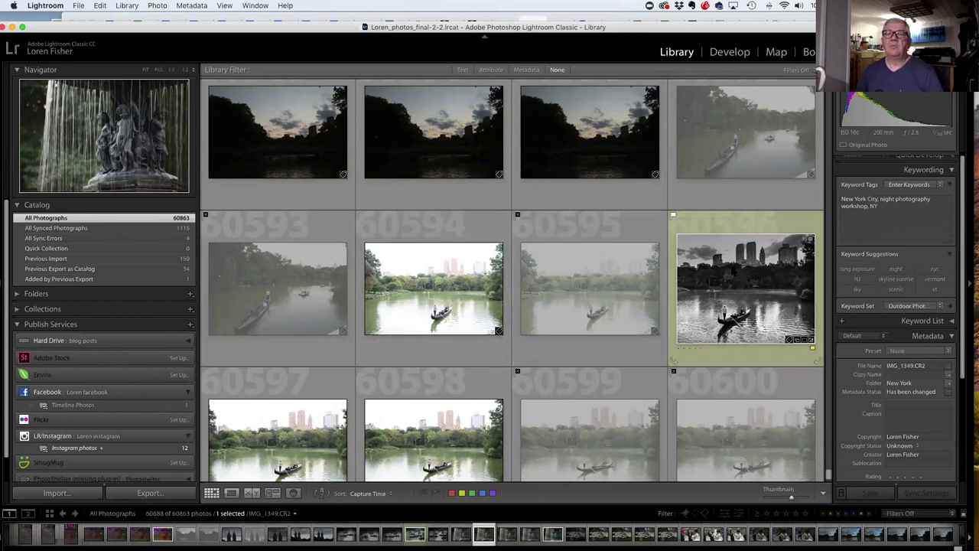
Compare the rejected, unflagged and picked photos across the lake and Times Square shots in the grid.
{"action": "scroll", "coordinate": [736, 269], "scroll_direction": "down", "scroll_amount": 1}
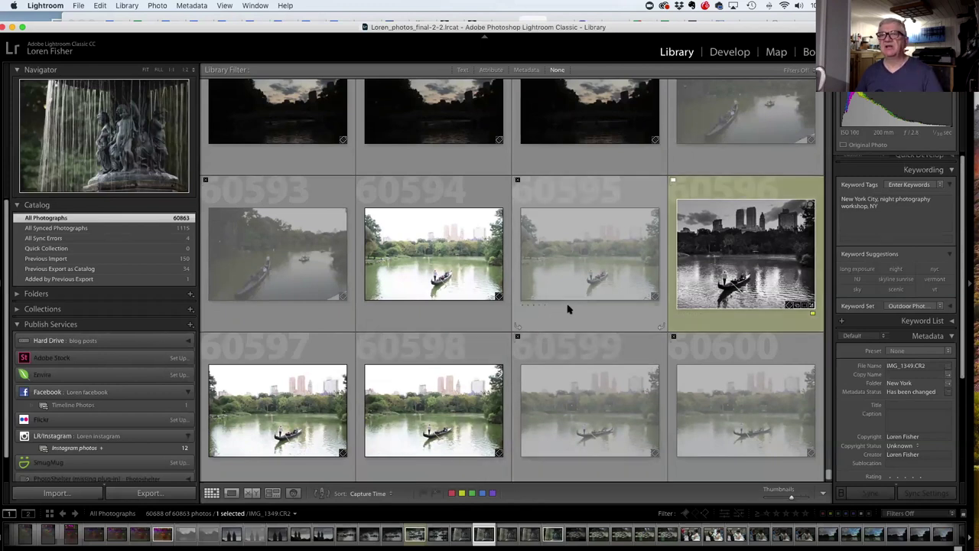
{"action": "scroll", "coordinate": [567, 309], "scroll_direction": "down", "scroll_amount": 8}
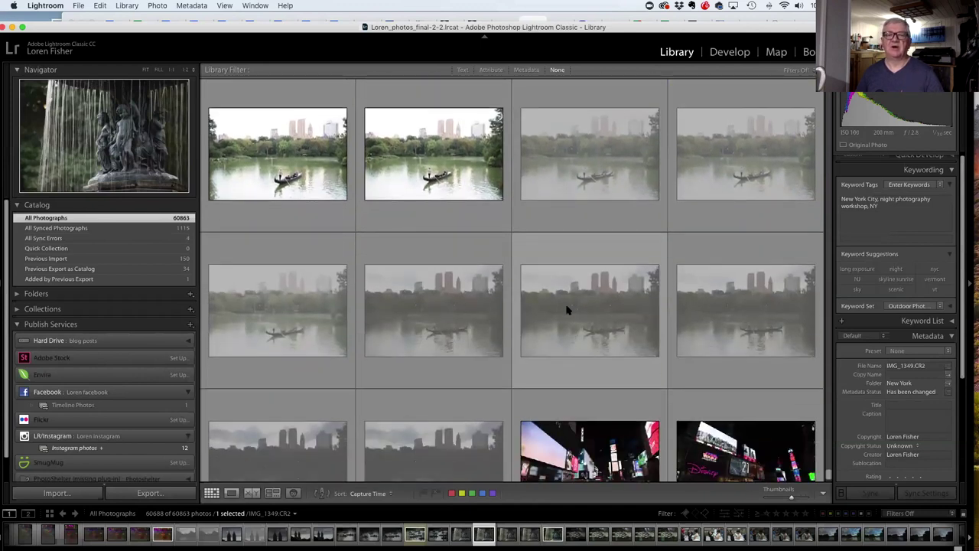
{"action": "scroll", "coordinate": [568, 309], "scroll_direction": "down", "scroll_amount": 5}
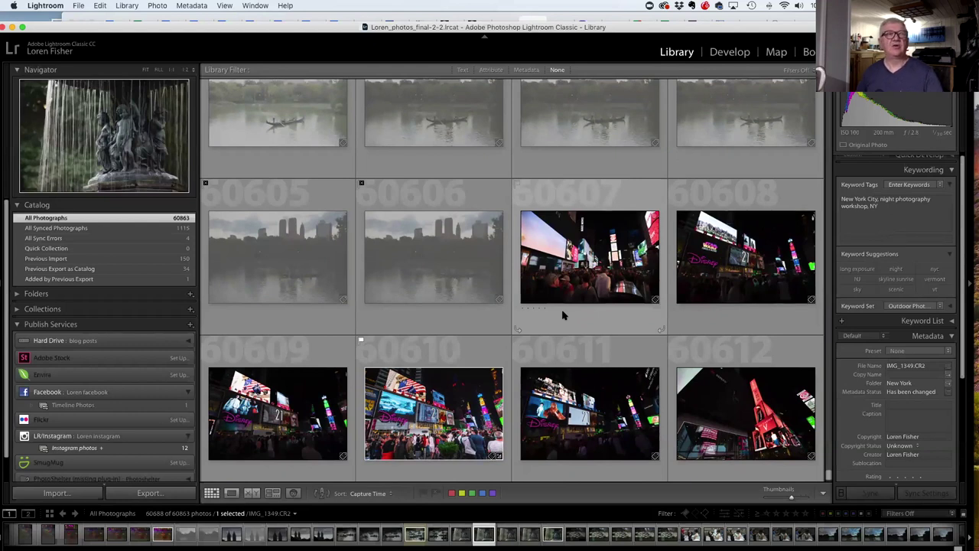
{"action": "scroll", "coordinate": [562, 315], "scroll_direction": "up", "scroll_amount": 10}
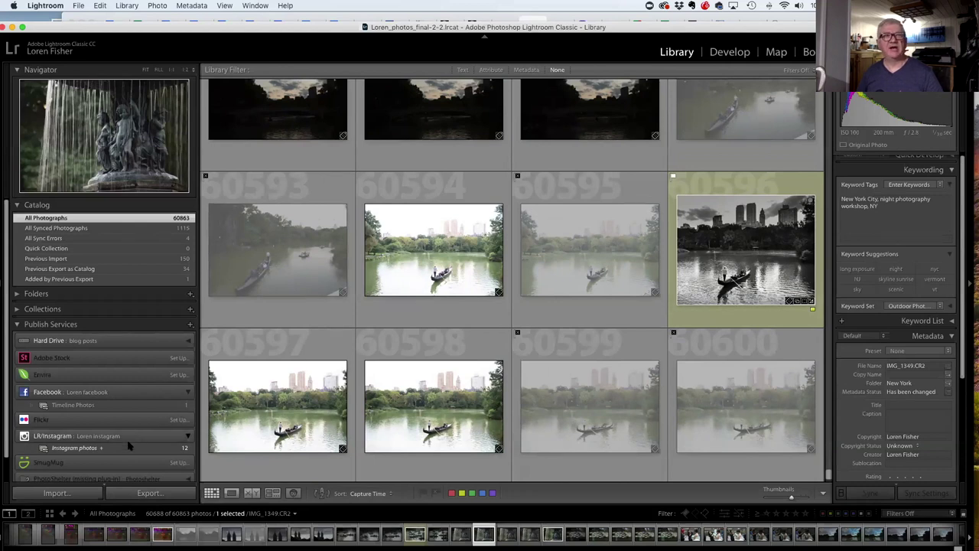
{"action": "mouse_move", "coordinate": [128, 448]}
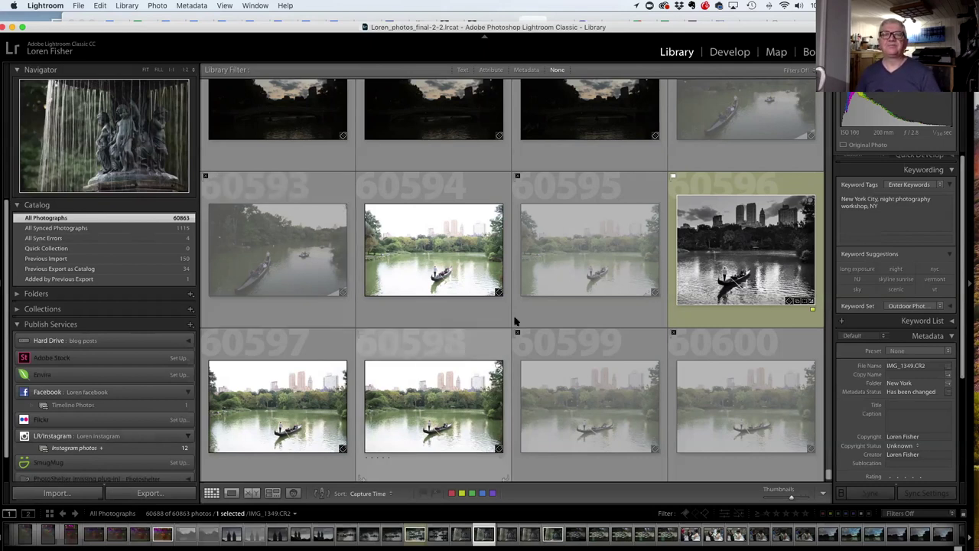
{"action": "scroll", "coordinate": [501, 310], "scroll_direction": "down", "scroll_amount": 3}
{"action": "scroll", "coordinate": [501, 312], "scroll_direction": "down", "scroll_amount": 10}
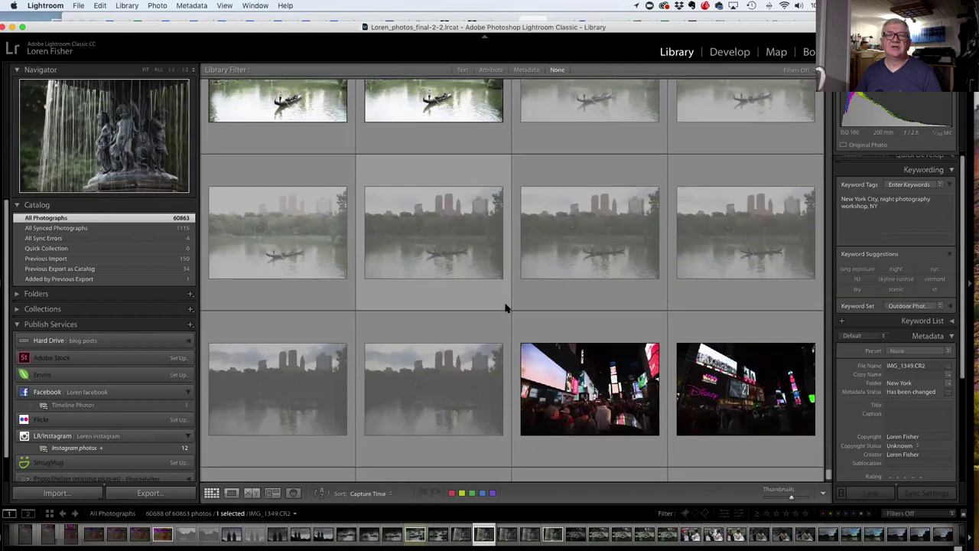
{"action": "scroll", "coordinate": [494, 308], "scroll_direction": "down", "scroll_amount": 8}
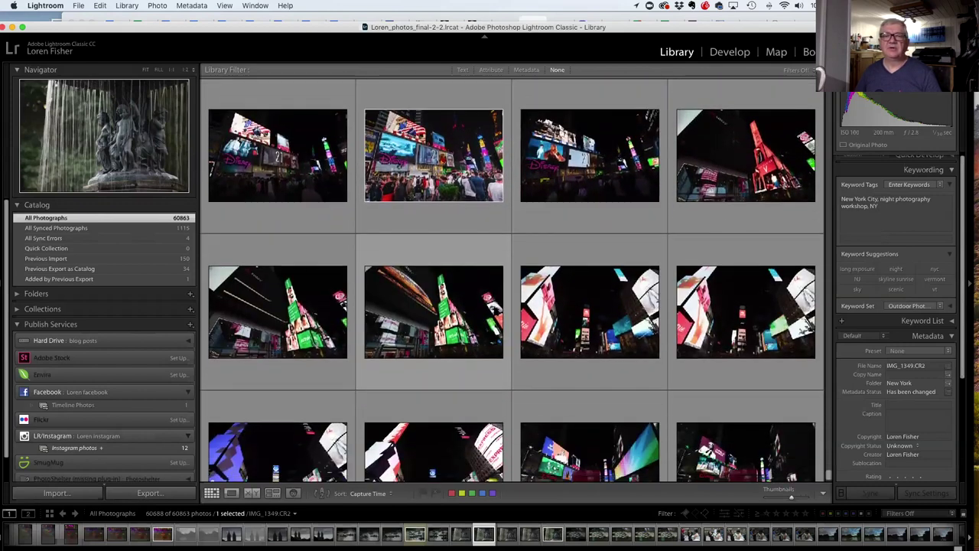
{"action": "scroll", "coordinate": [495, 310], "scroll_direction": "down", "scroll_amount": 6}
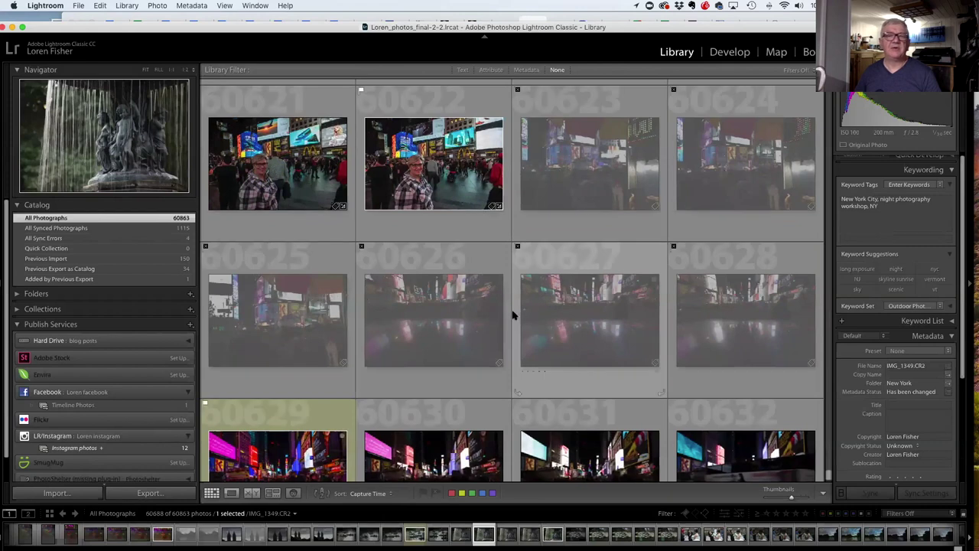
{"action": "scroll", "coordinate": [514, 312], "scroll_direction": "down", "scroll_amount": 6}
{"action": "scroll", "coordinate": [509, 314], "scroll_direction": "down", "scroll_amount": 8}
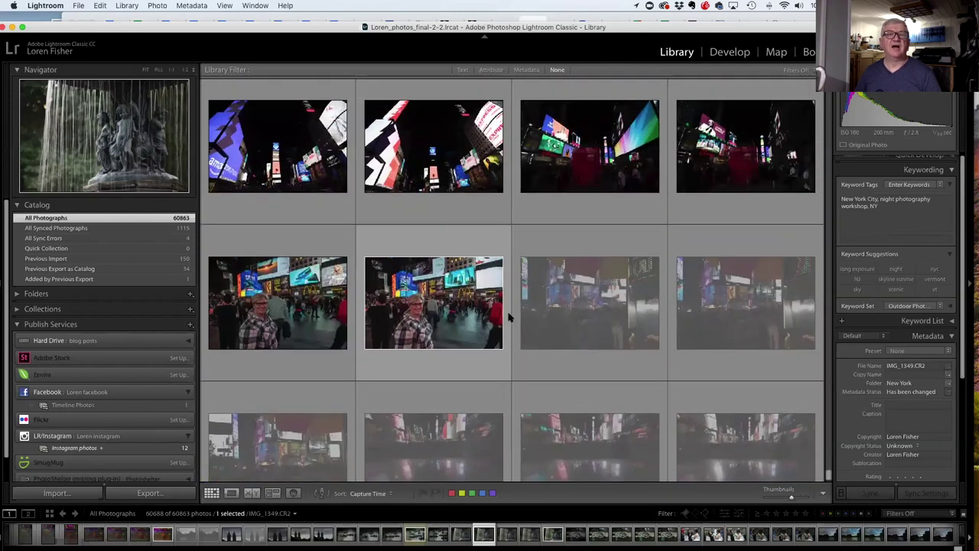
{"action": "scroll", "coordinate": [505, 315], "scroll_direction": "up", "scroll_amount": 2}
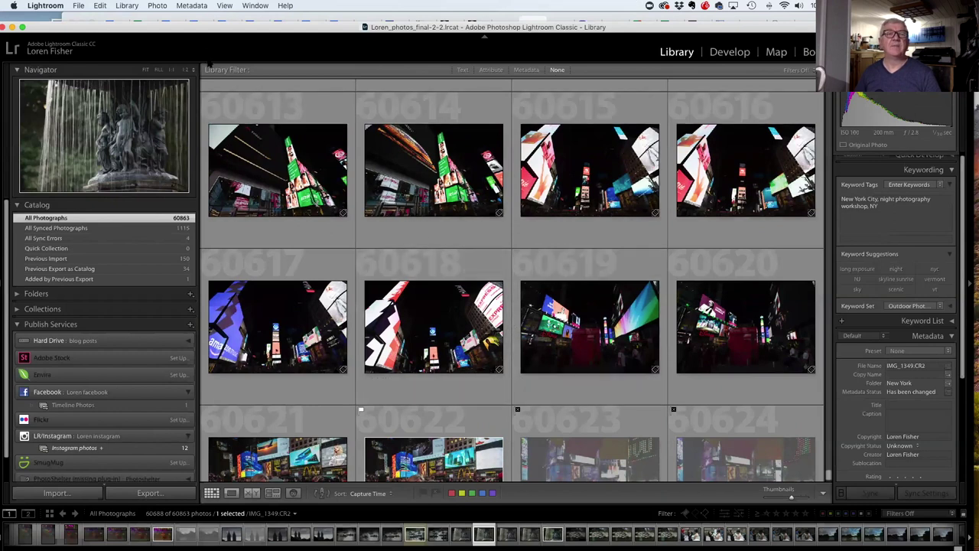
Open the Delete Rejected Photos confirmation to view its options, cancel it and return to the unfiltered grid.
{"action": "left_click", "coordinate": [158, 7]}
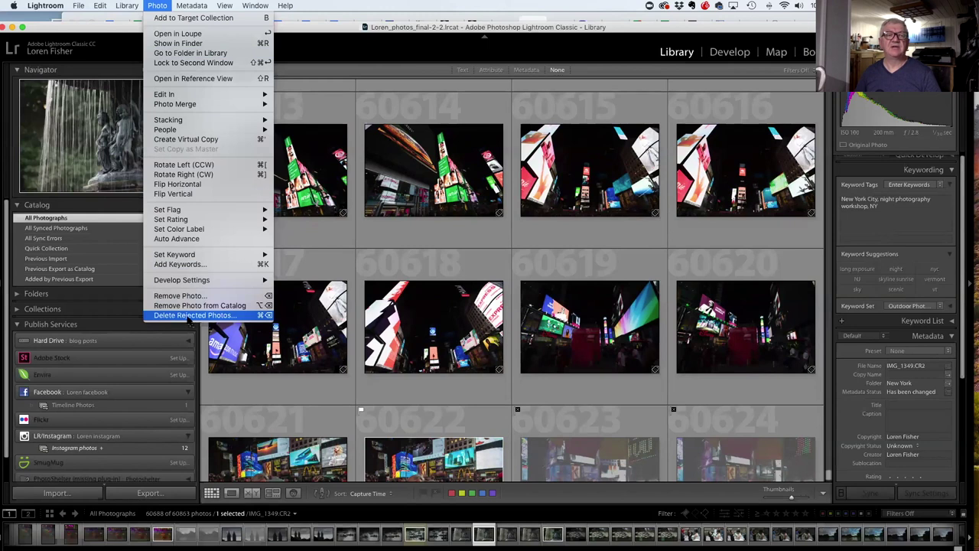
{"action": "left_click", "coordinate": [190, 315]}
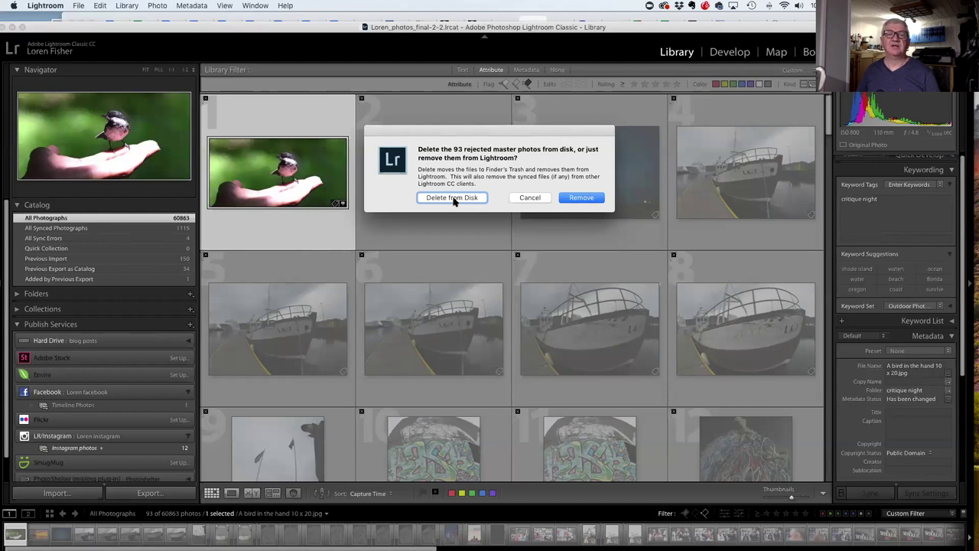
{"action": "left_click", "coordinate": [525, 202]}
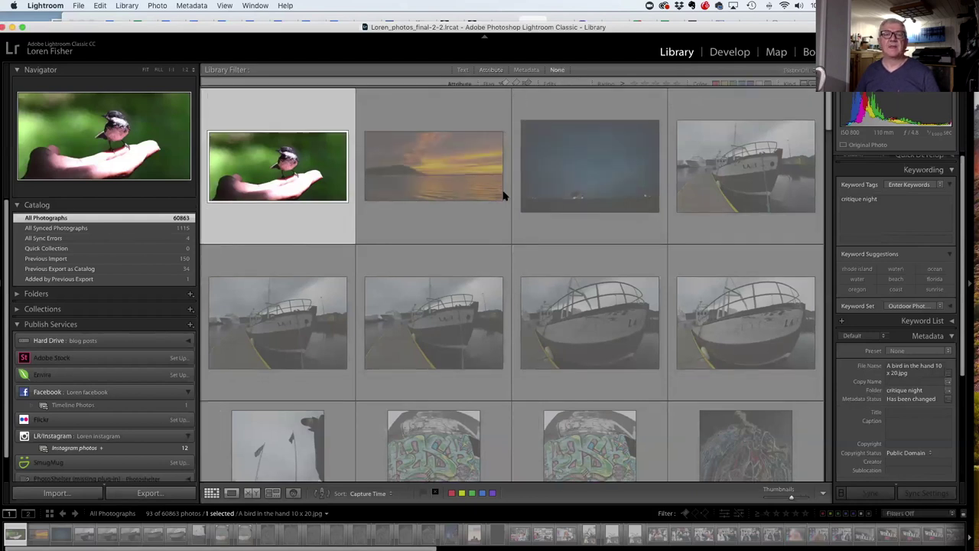
{"action": "key", "text": "super+l"}
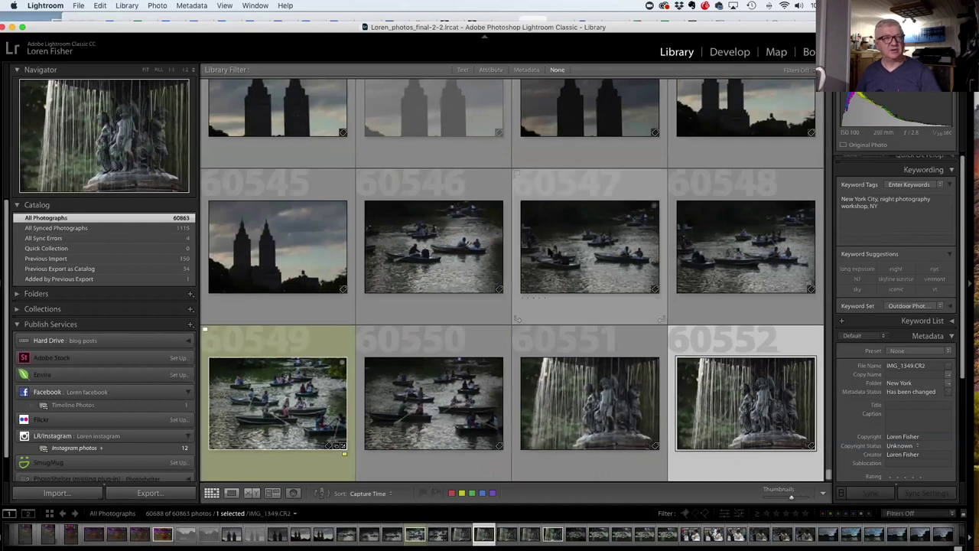
Flag the dark rowboat photos IMG_1343.CR2 and IMG_1344.CR2 as rejected.
{"action": "scroll", "coordinate": [525, 250], "scroll_direction": "down", "scroll_amount": 1}
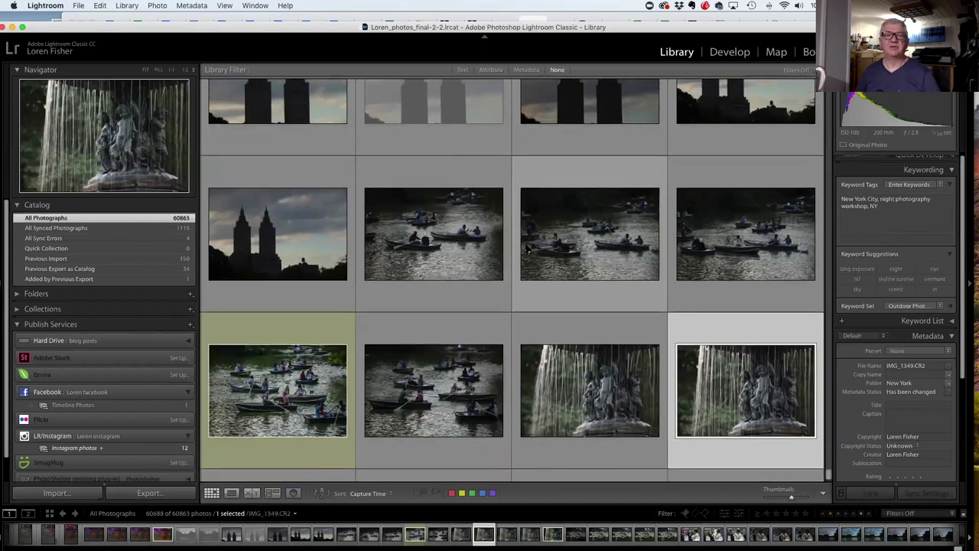
{"action": "scroll", "coordinate": [525, 250], "scroll_direction": "down", "scroll_amount": 1}
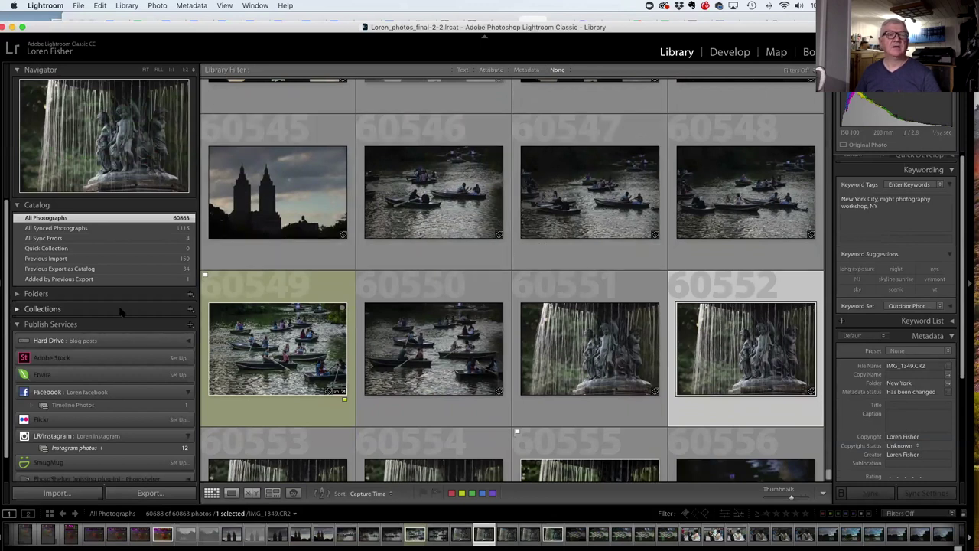
{"action": "scroll", "coordinate": [120, 311], "scroll_direction": "up", "scroll_amount": 1}
{"action": "scroll", "coordinate": [120, 312], "scroll_direction": "down", "scroll_amount": 1}
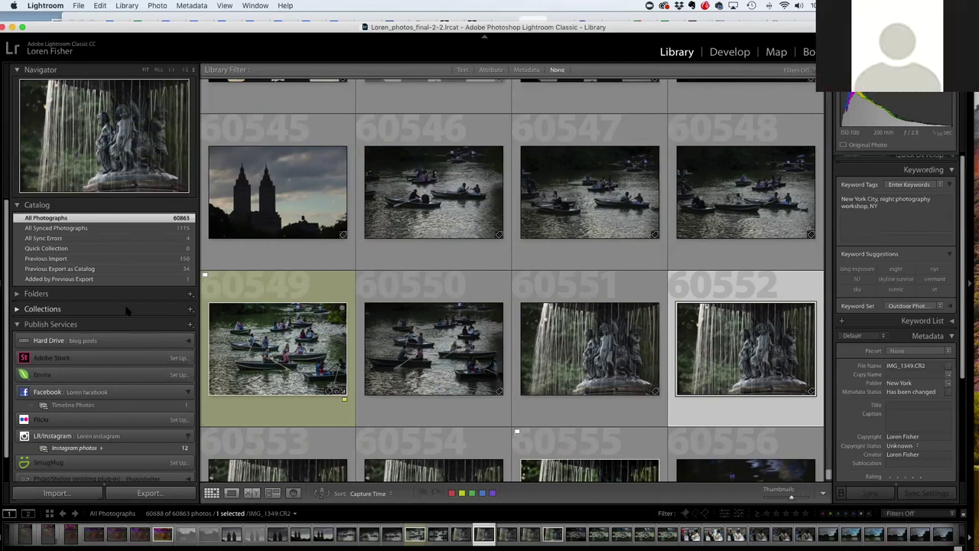
{"action": "left_click", "coordinate": [409, 226]}
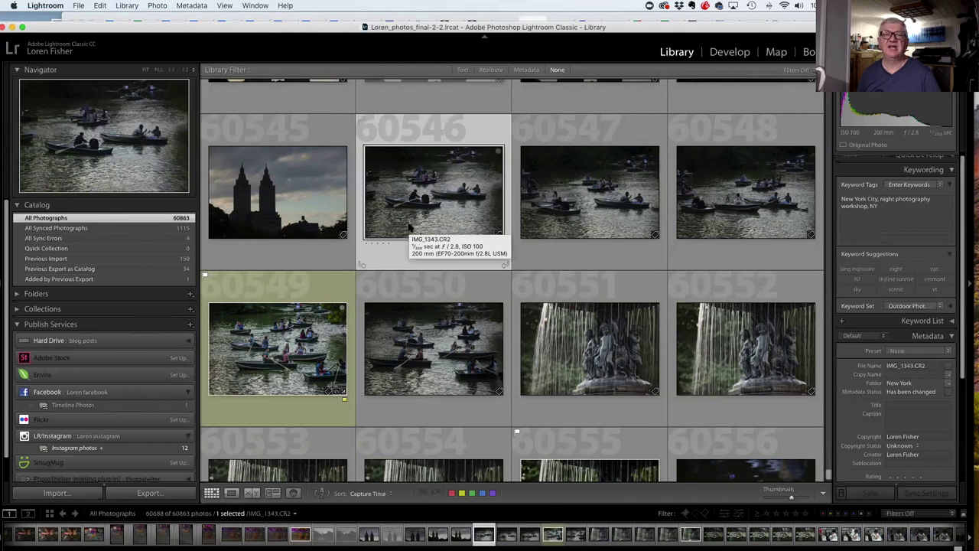
{"action": "key", "text": "x"}
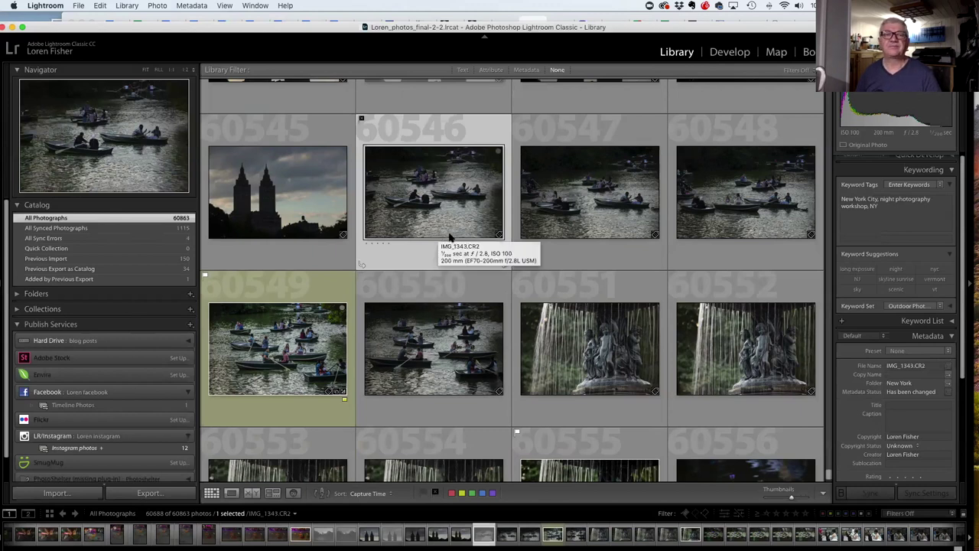
{"action": "left_click", "coordinate": [534, 224]}
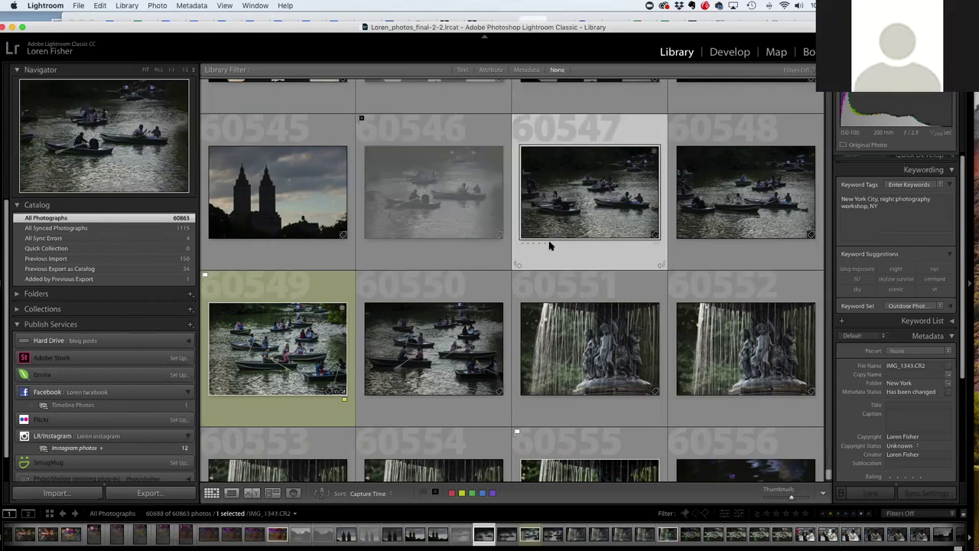
{"action": "key", "text": "x"}
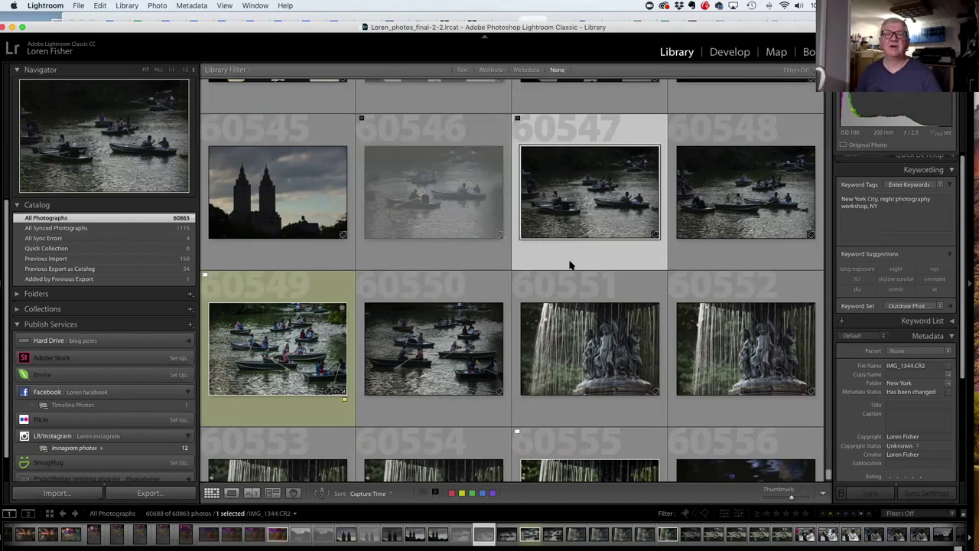
Select the rowboat photo IMG_1345.CR2 and clear the reject flags from the two rowboat photos before it.
{"action": "left_click", "coordinate": [692, 237]}
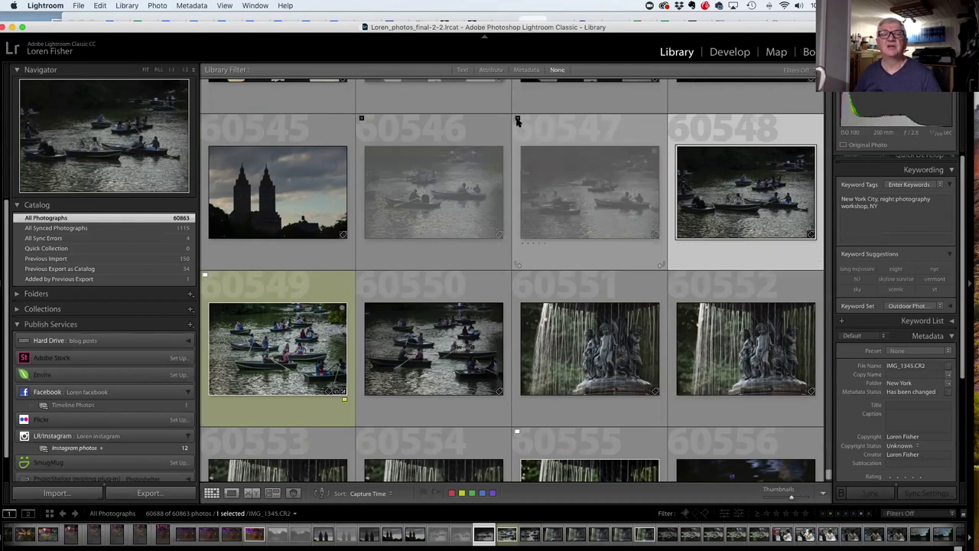
{"action": "left_click", "coordinate": [517, 121]}
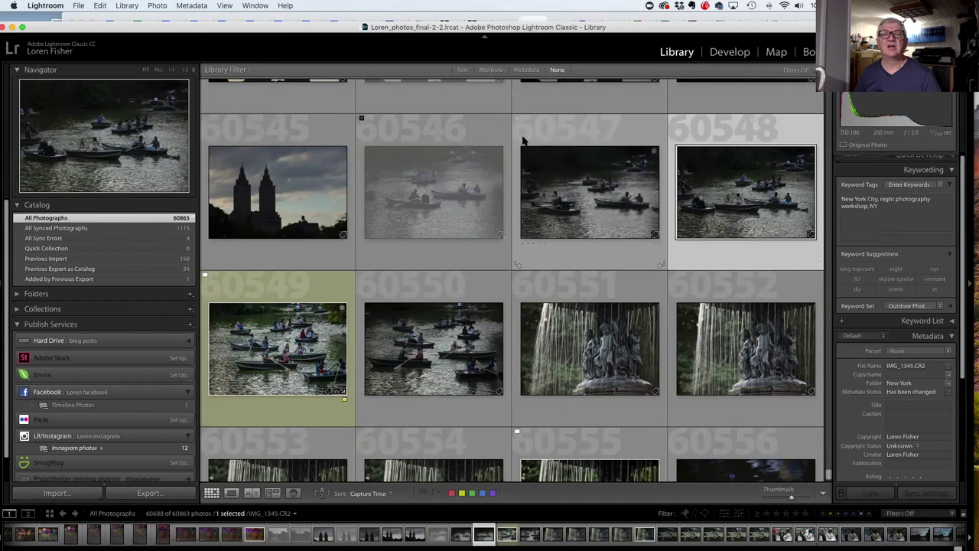
{"action": "left_click", "coordinate": [362, 121]}
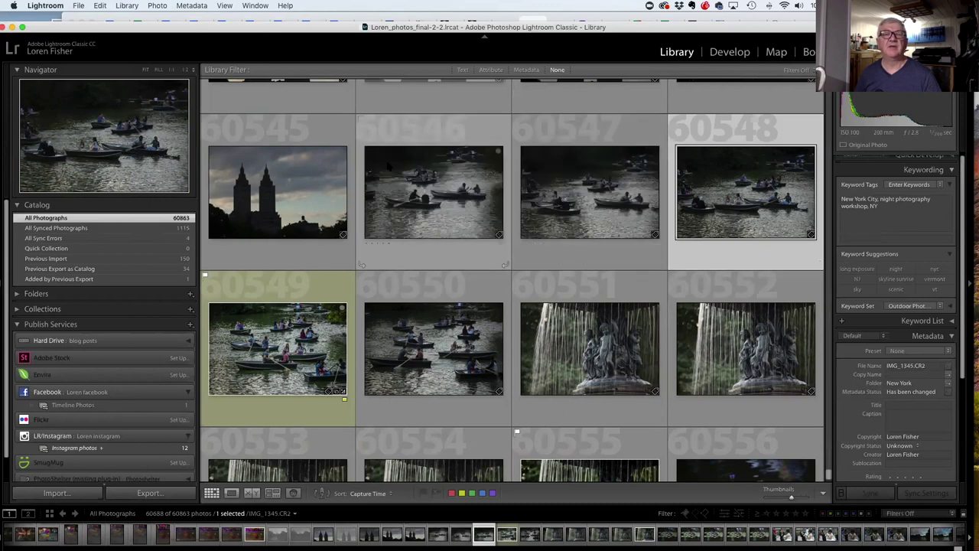
Flag the rowboat photo IMG_1343.CR2 as rejected and change its flag to a pick.
{"action": "left_click", "coordinate": [444, 208]}
{"action": "key", "text": "x"}
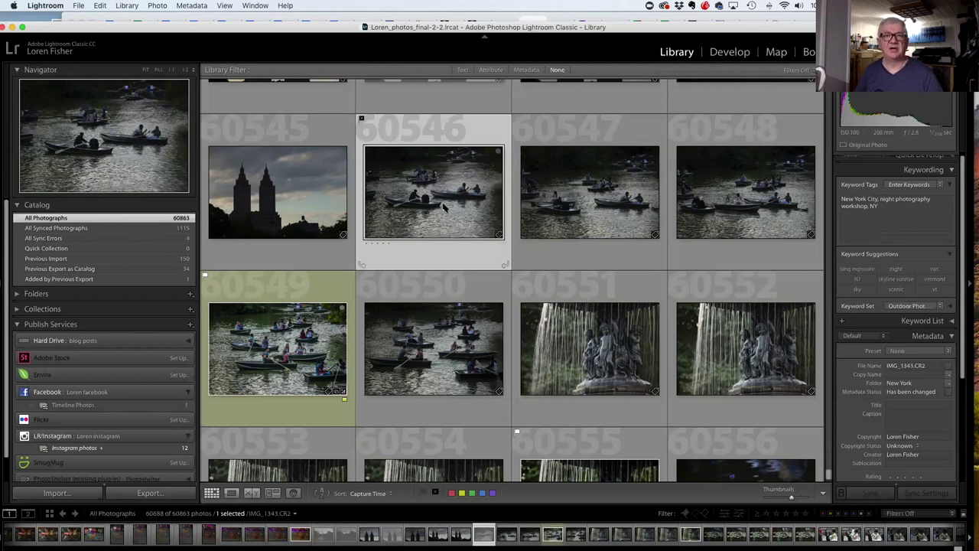
{"action": "key", "text": "p"}
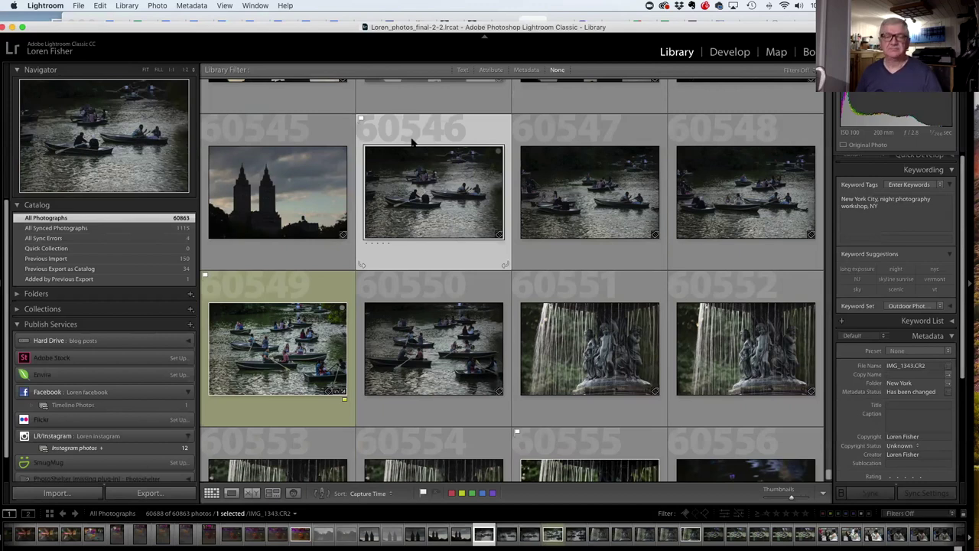
Turn on Auto Advance and flag the rowboat photo IMG_1347.CR2 as rejected.
{"action": "scroll", "coordinate": [433, 178], "scroll_direction": "down", "scroll_amount": 3}
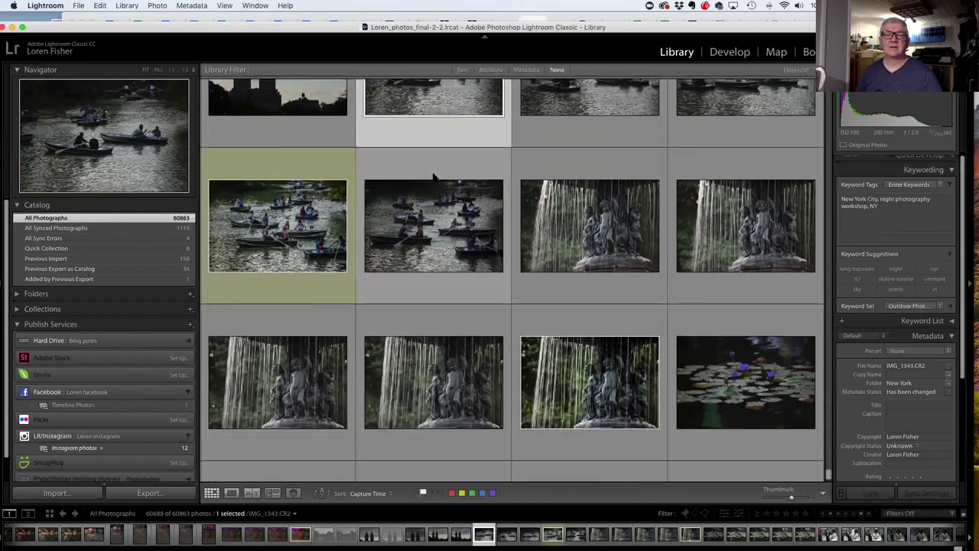
{"action": "scroll", "coordinate": [433, 177], "scroll_direction": "down", "scroll_amount": 1}
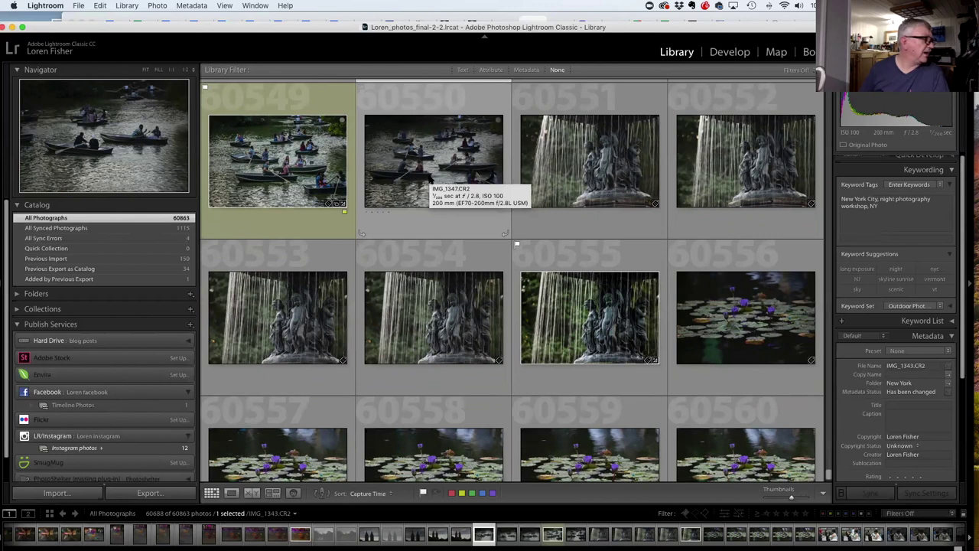
{"action": "left_click", "coordinate": [152, 6]}
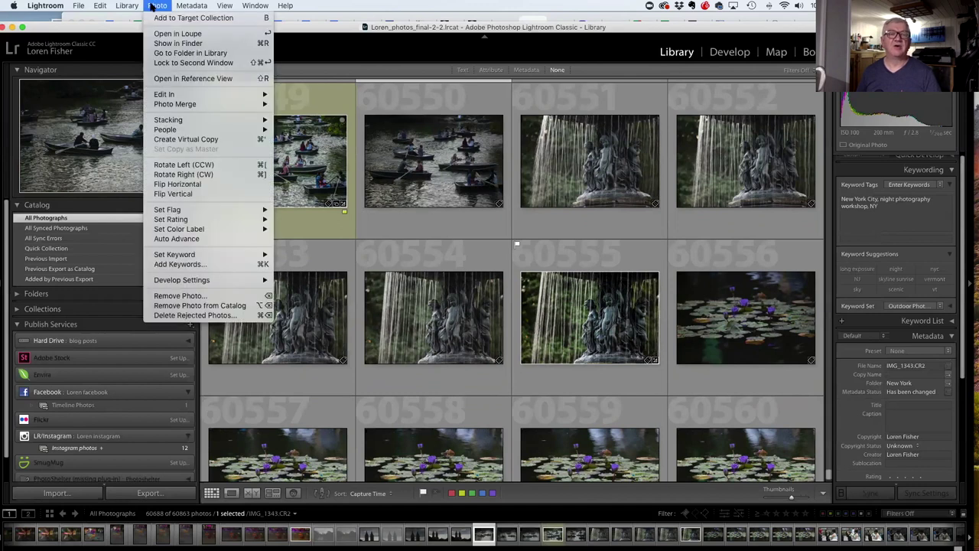
{"action": "left_click", "coordinate": [152, 6]}
{"action": "left_click", "coordinate": [153, 6]}
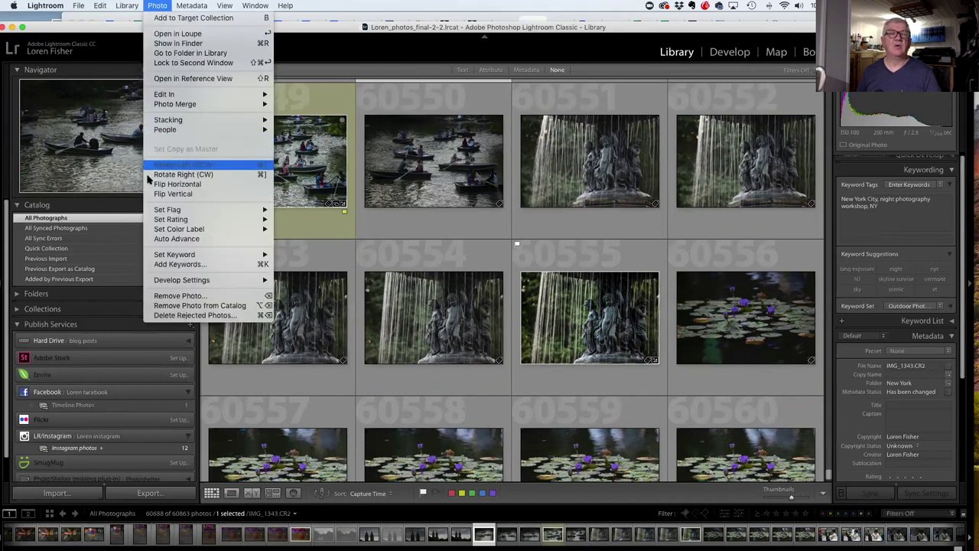
{"action": "left_click", "coordinate": [361, 233]}
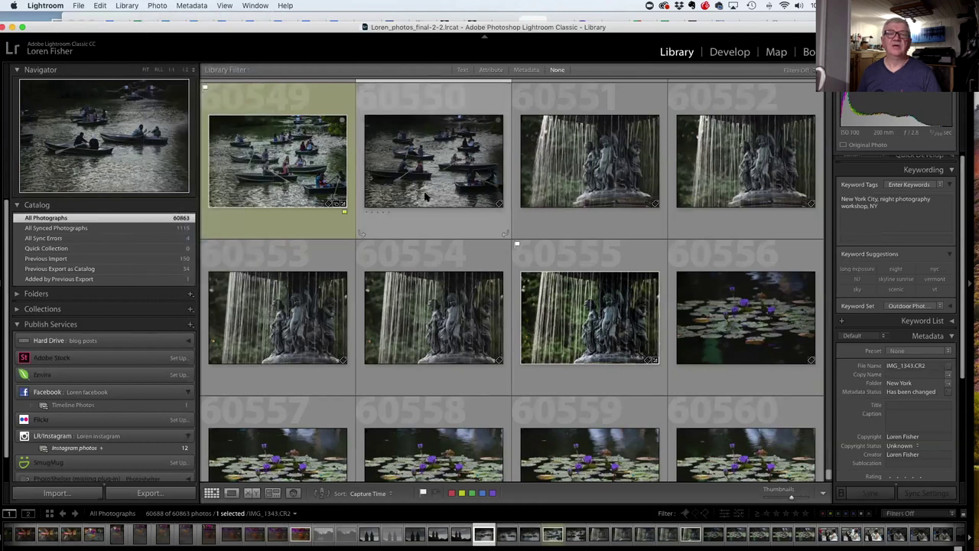
{"action": "left_click", "coordinate": [361, 233]}
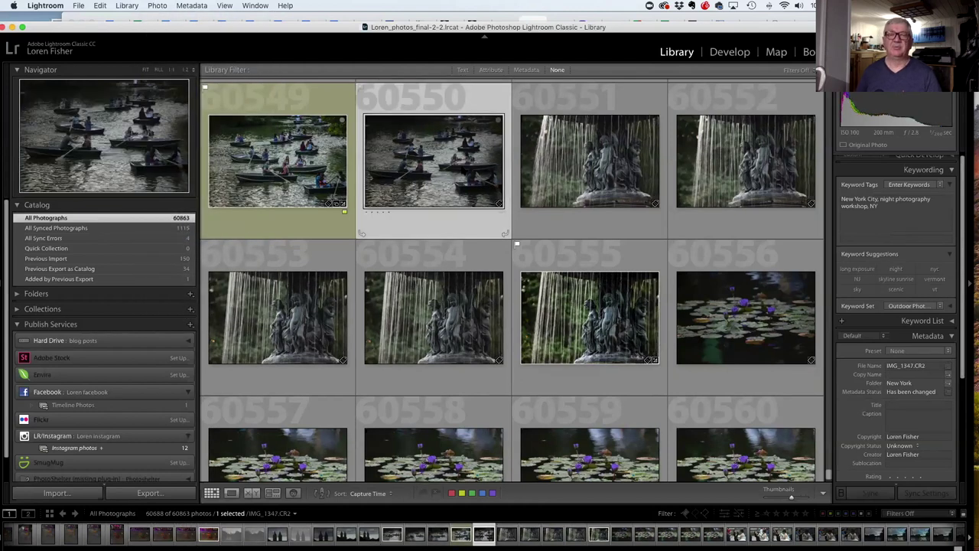
{"action": "key", "text": "x"}
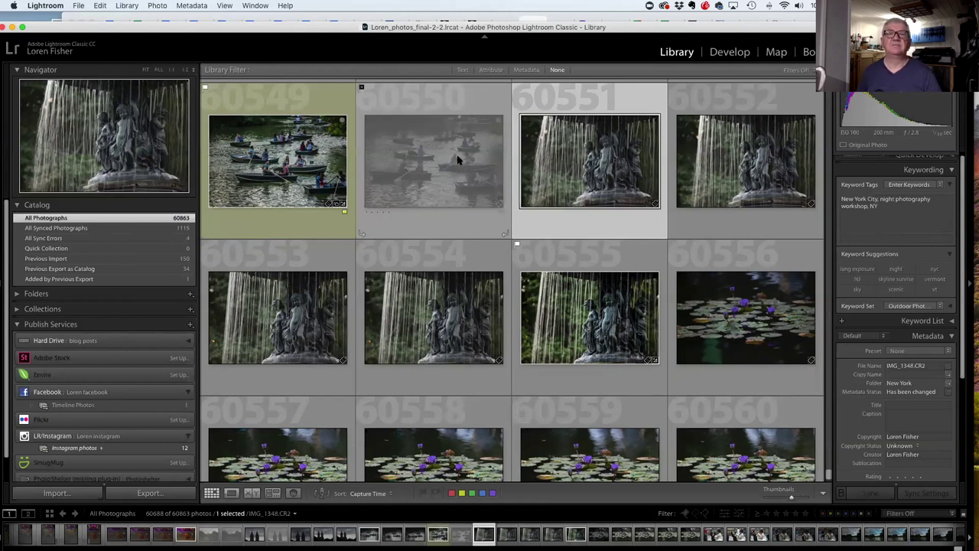
Clear the reject flag from the rowboat photo IMG_1347.CR2 and turn Auto Advance off.
{"action": "left_click", "coordinate": [361, 87]}
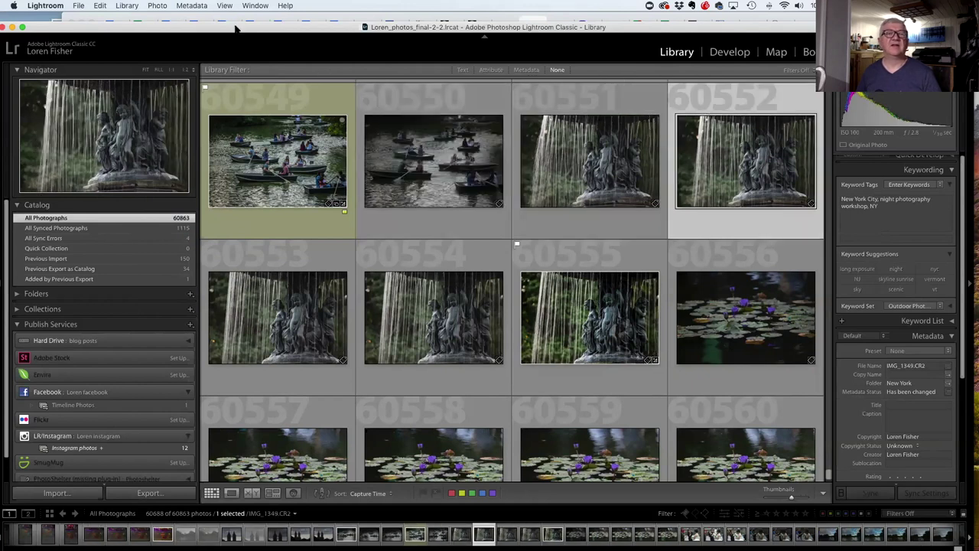
{"action": "left_click", "coordinate": [157, 5]}
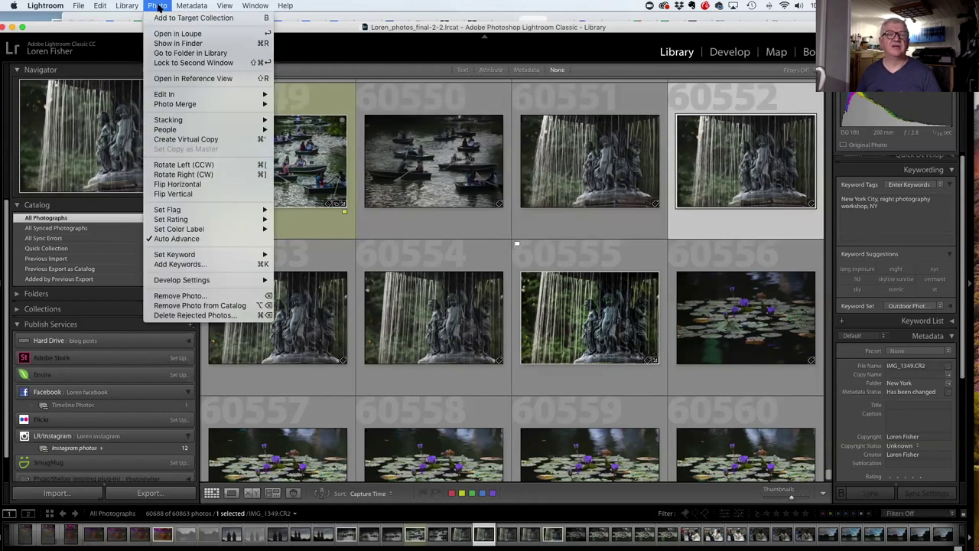
{"action": "left_click", "coordinate": [182, 239]}
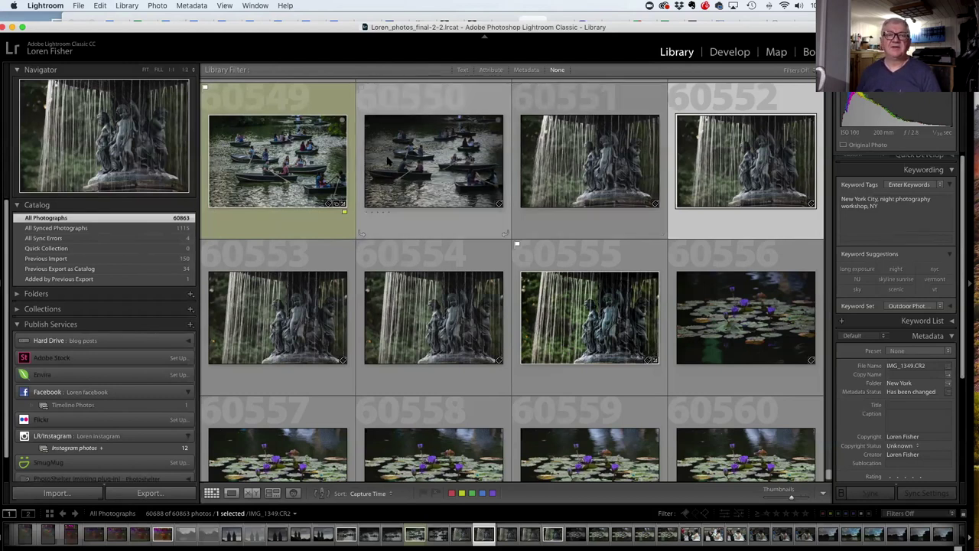
Add the keywords water and fountain to the five water lily photos starting with IMG_1353.CR2.
{"action": "scroll", "coordinate": [394, 177], "scroll_direction": "up", "scroll_amount": 3}
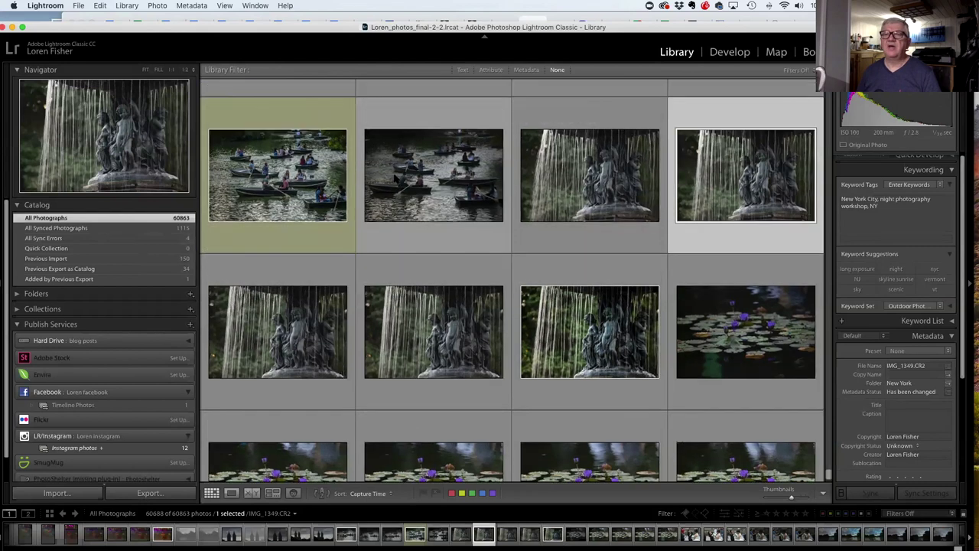
{"action": "scroll", "coordinate": [394, 179], "scroll_direction": "up", "scroll_amount": 1}
{"action": "scroll", "coordinate": [394, 178], "scroll_direction": "down", "scroll_amount": 5}
{"action": "scroll", "coordinate": [394, 178], "scroll_direction": "down", "scroll_amount": 5}
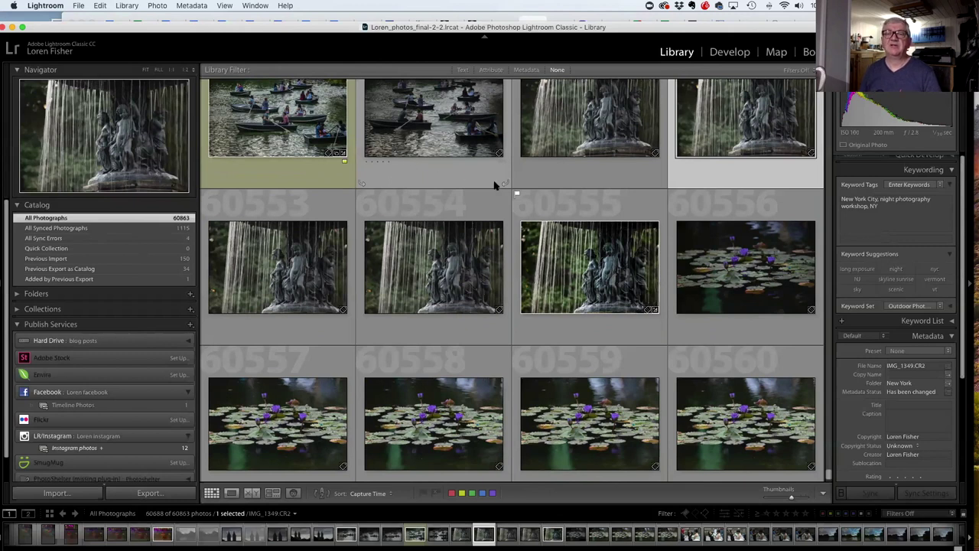
{"action": "scroll", "coordinate": [669, 247], "scroll_direction": "down", "scroll_amount": 2}
{"action": "scroll", "coordinate": [765, 227], "scroll_direction": "down", "scroll_amount": 3}
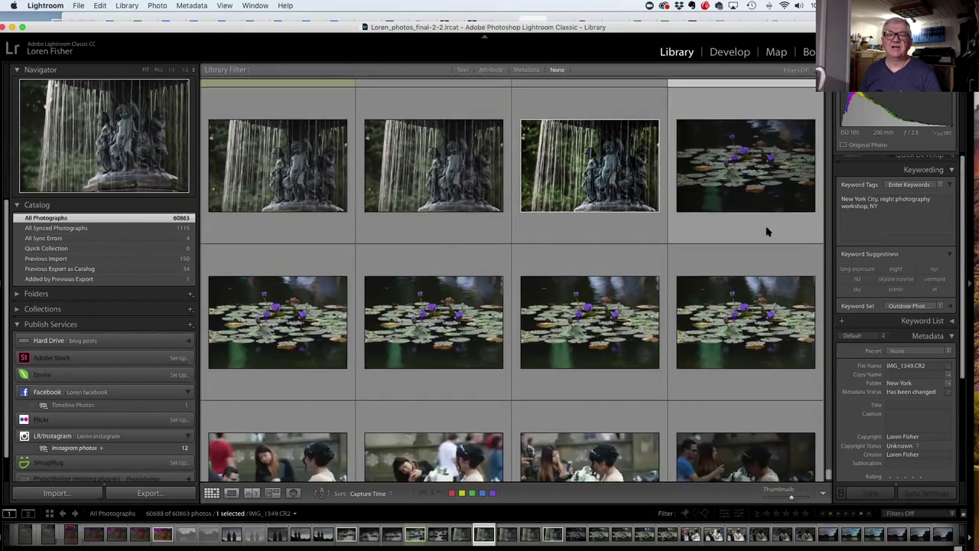
{"action": "scroll", "coordinate": [769, 227], "scroll_direction": "up", "scroll_amount": 2}
{"action": "left_click", "coordinate": [672, 246]}
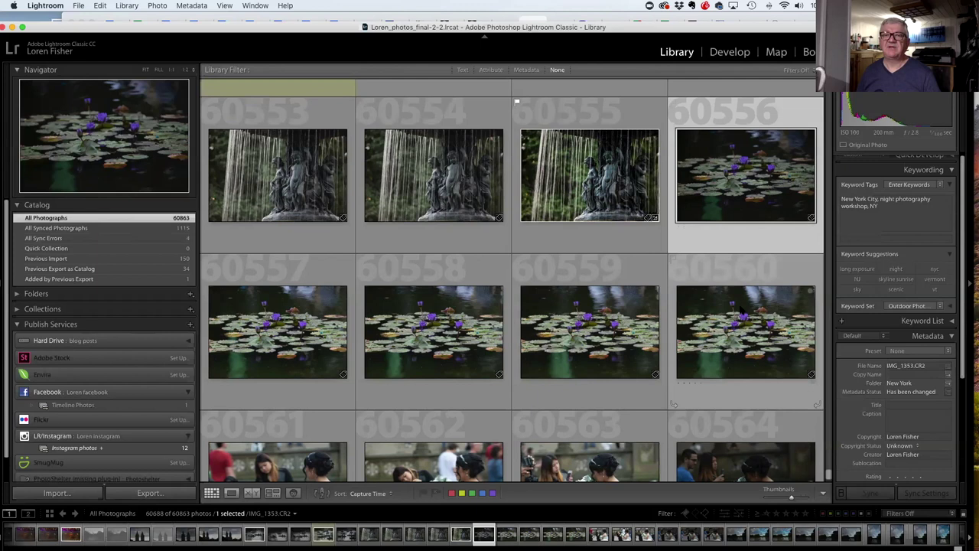
{"action": "left_click", "coordinate": [746, 332], "text": "shift"}
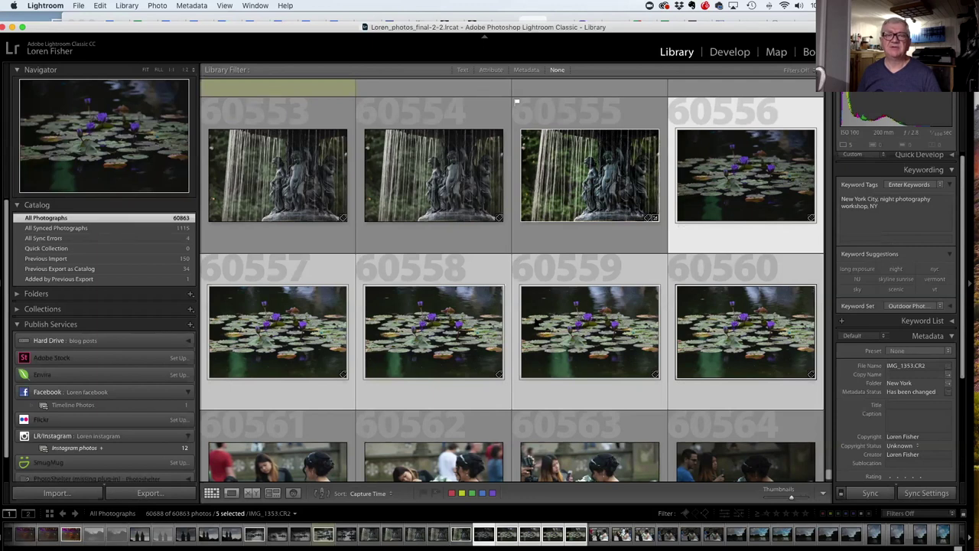
{"action": "left_click", "coordinate": [893, 215]}
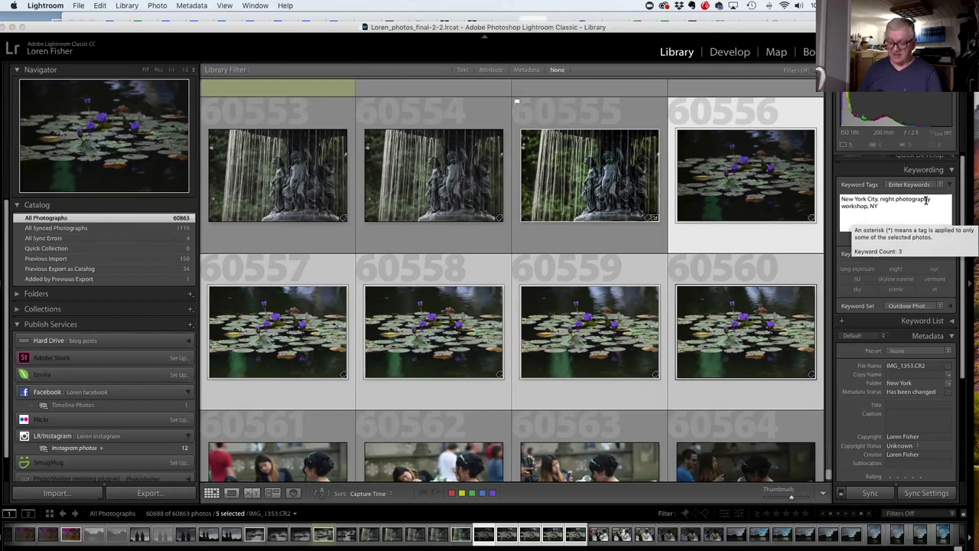
{"action": "type", "text": ", water, fount"}
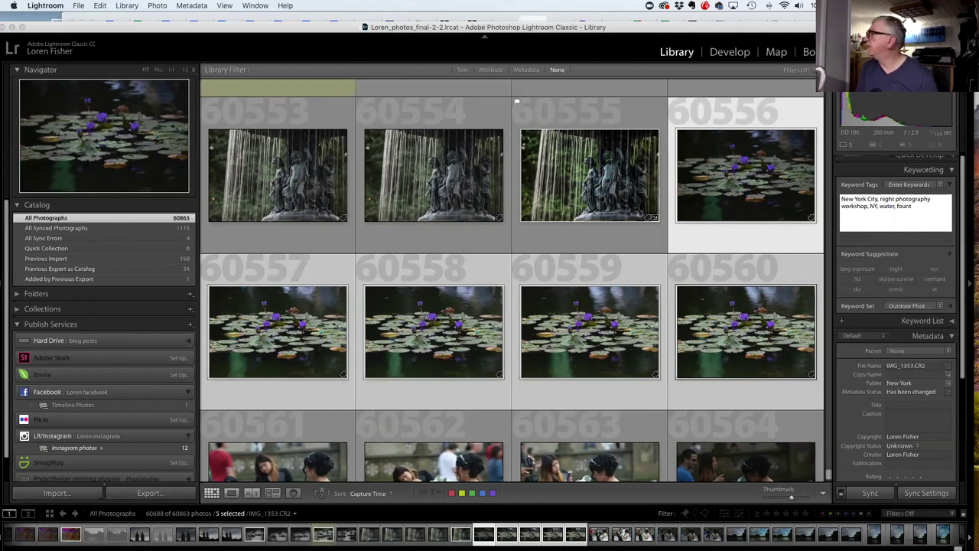
{"action": "type", "text": "ain"}
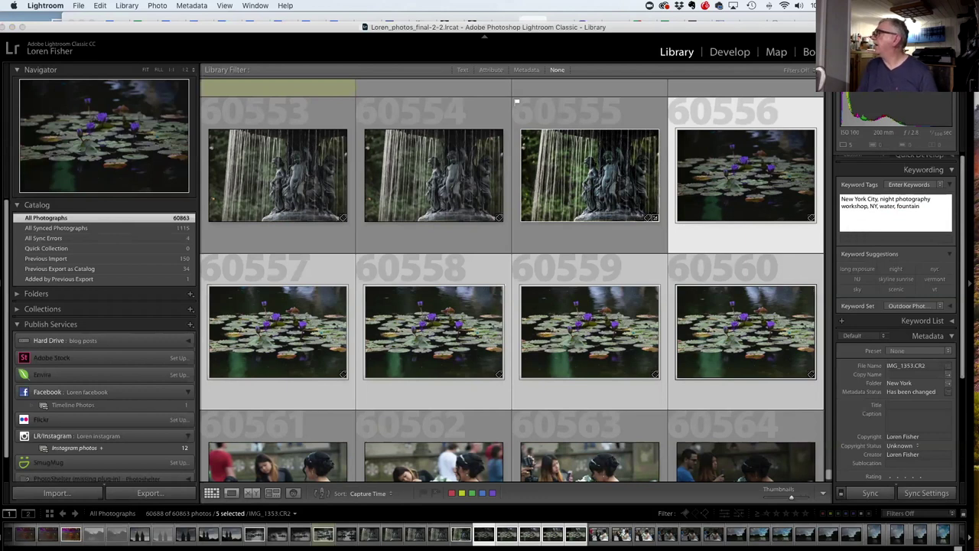
{"action": "type", "text": ","}
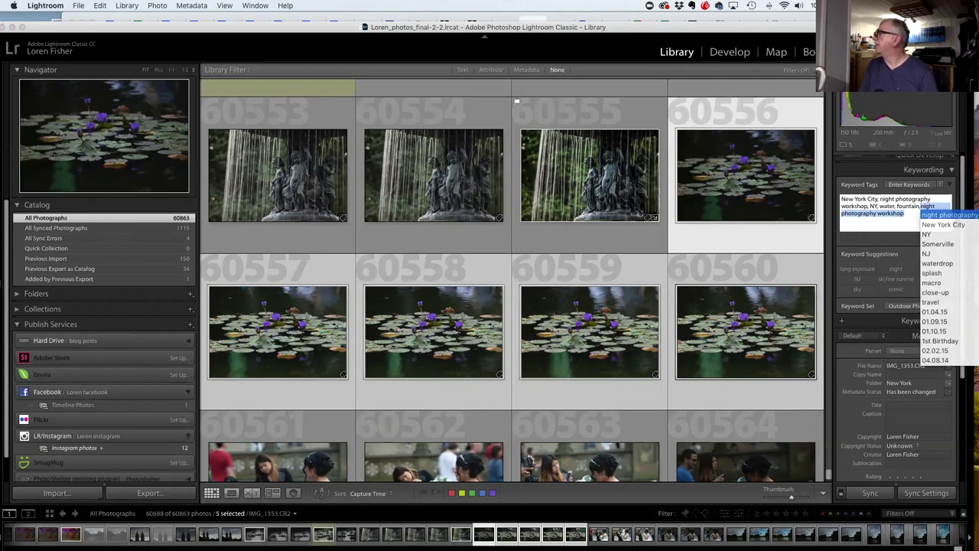
{"action": "key", "text": "BackSpace"}
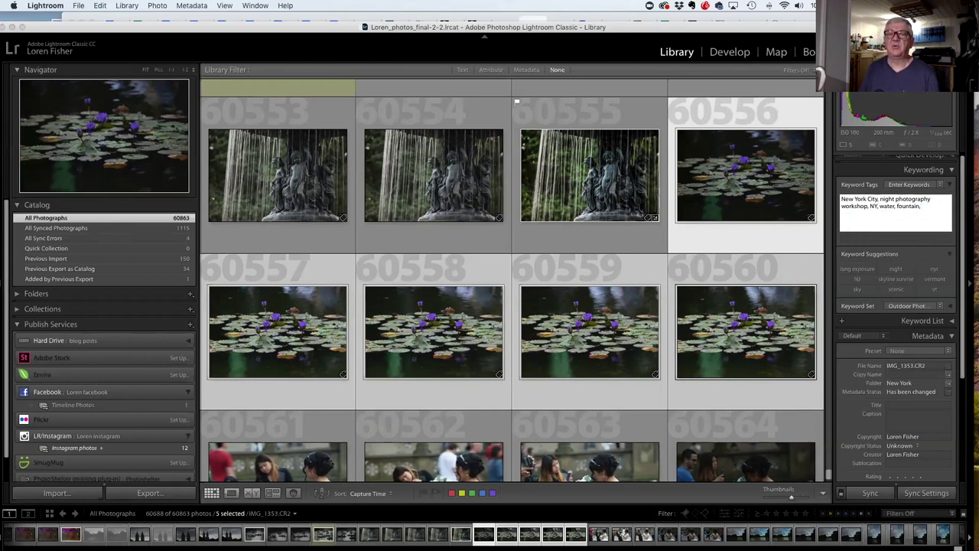
{"action": "key", "text": "Return"}
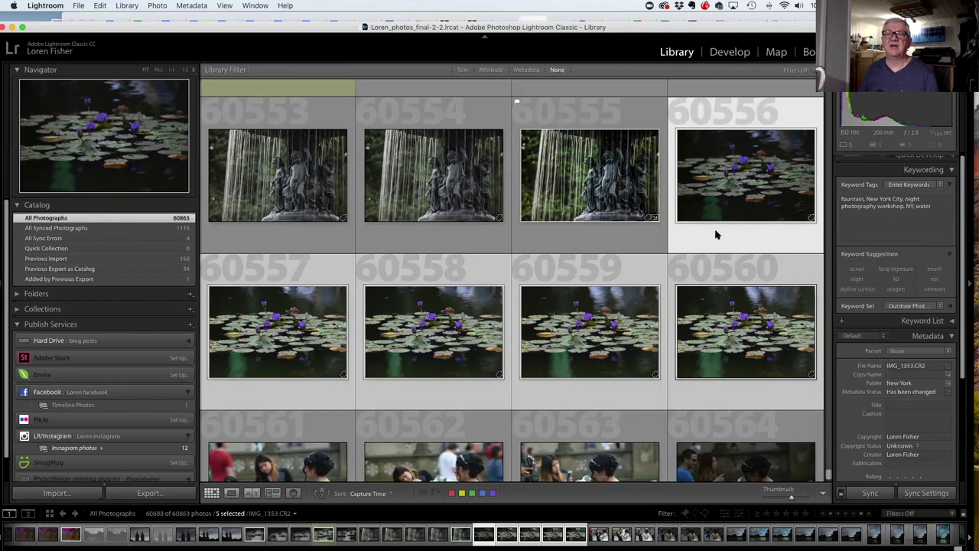
{"action": "key", "text": "j"}
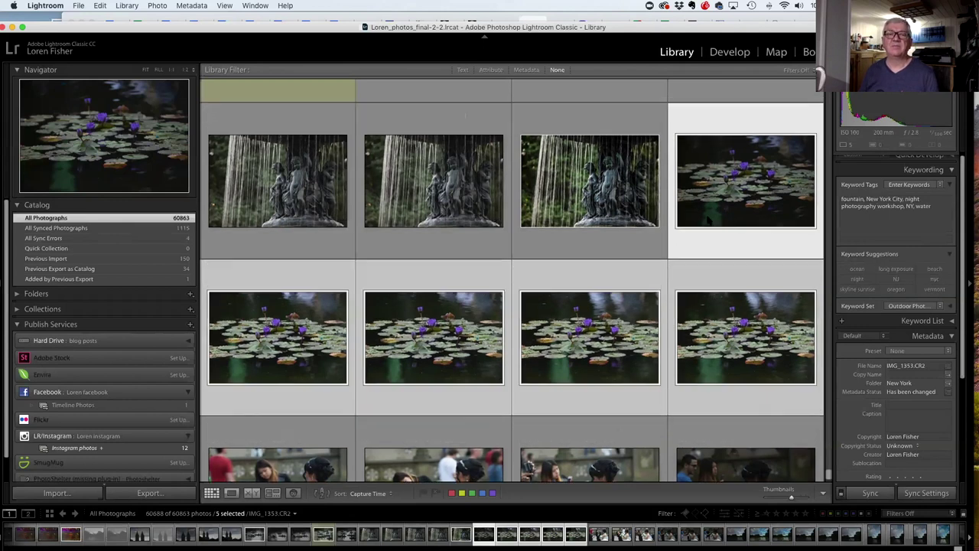
{"action": "key", "text": "j"}
{"action": "scroll", "coordinate": [701, 219], "scroll_direction": "up", "scroll_amount": 2}
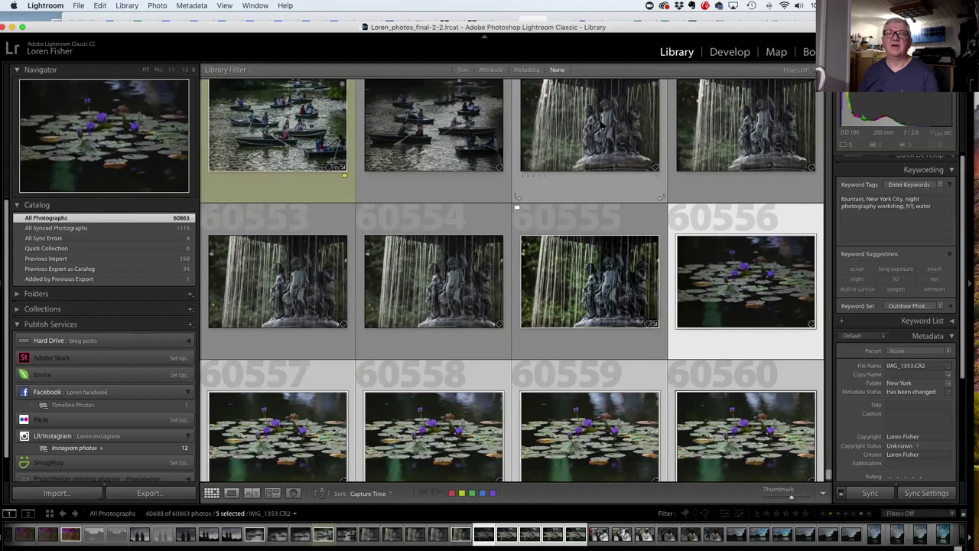
Add the keywords statue, water fountain and fountain to the five fountain statue photos starting with IMG_1348.CR2.
{"action": "scroll", "coordinate": [601, 126], "scroll_direction": "up", "scroll_amount": 1}
{"action": "left_click", "coordinate": [602, 138]}
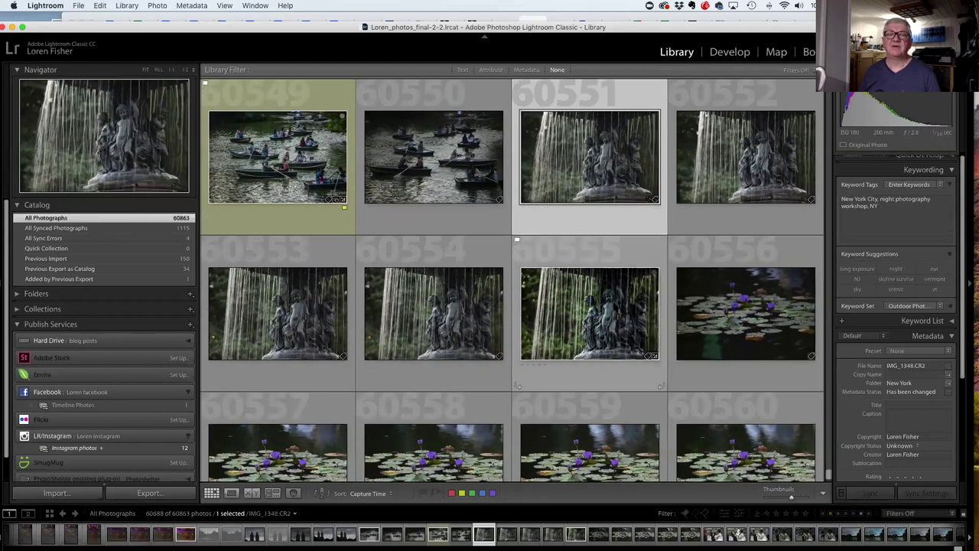
{"action": "left_click", "coordinate": [517, 386], "text": "shift"}
{"action": "left_click", "coordinate": [889, 218]}
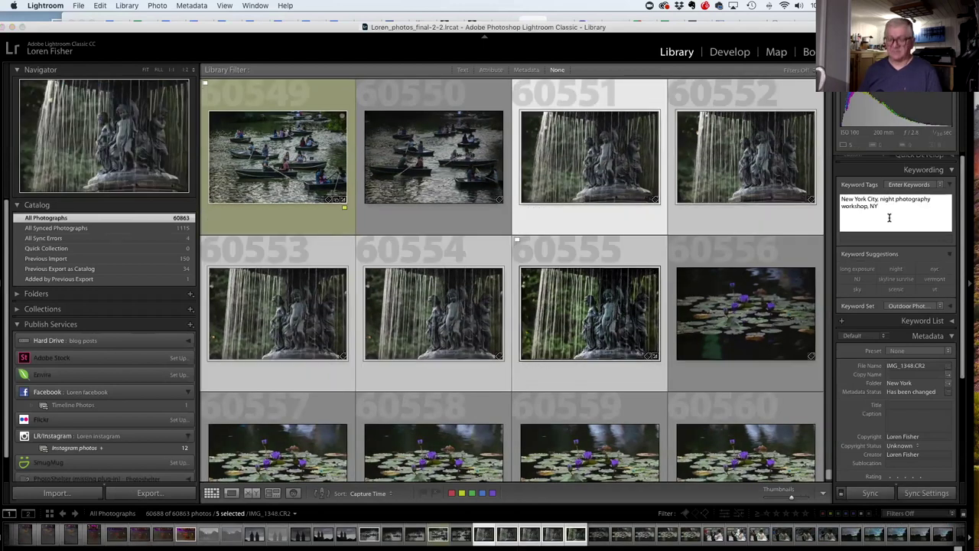
{"action": "type", "text": ", stature"}
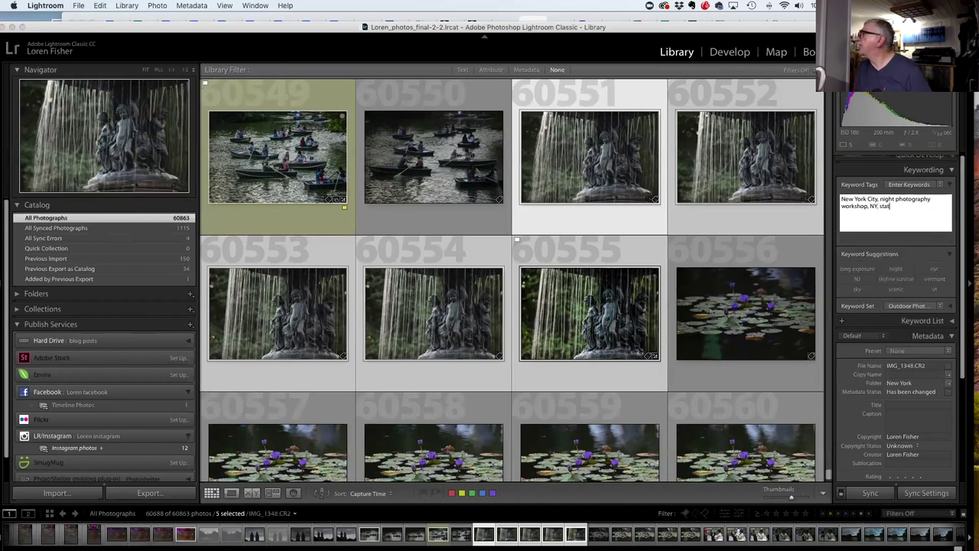
{"action": "type", "text": "ue, s"}
{"action": "key", "text": "BackSpace"}
{"action": "type", "text": "wat"}
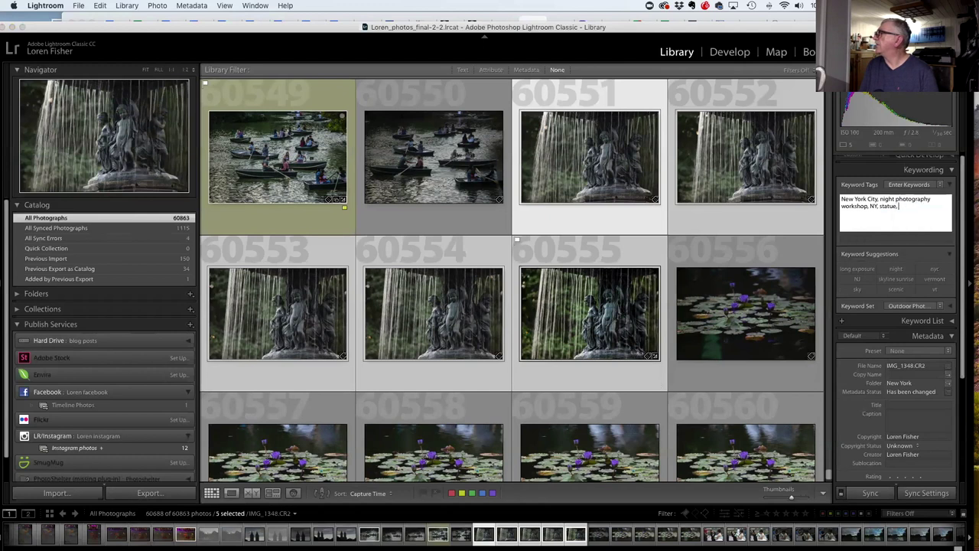
{"action": "type", "text": "er"}
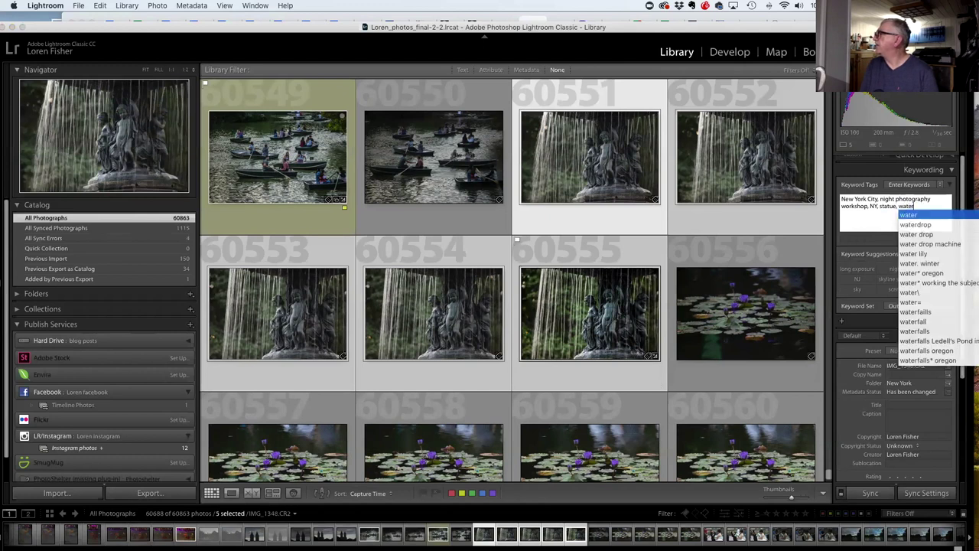
{"action": "type", "text": " f"}
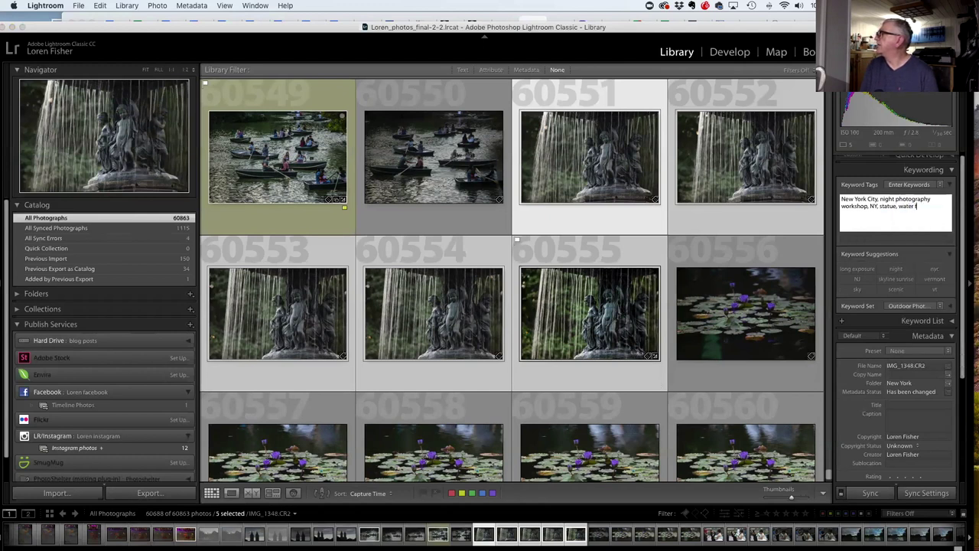
{"action": "type", "text": "ountain, fountain"}
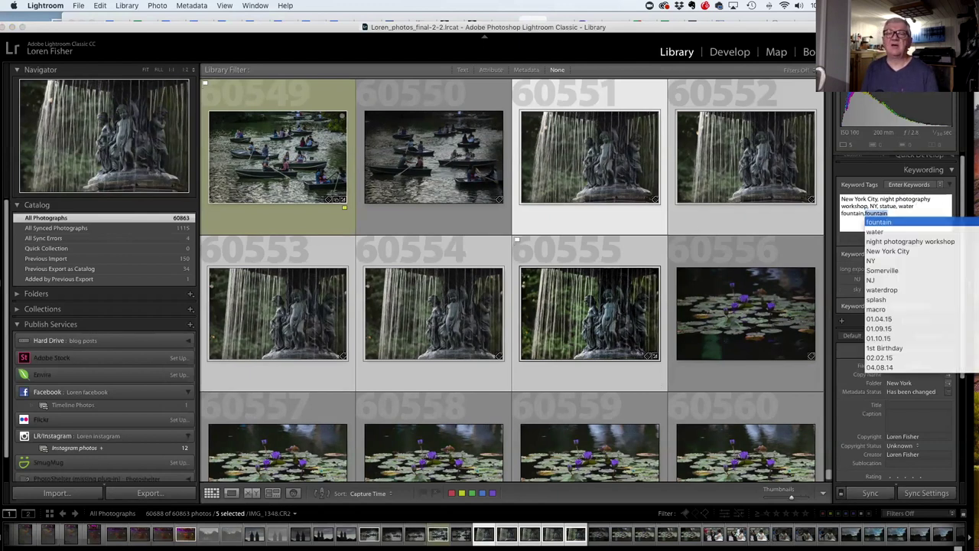
{"action": "key", "text": "Return"}
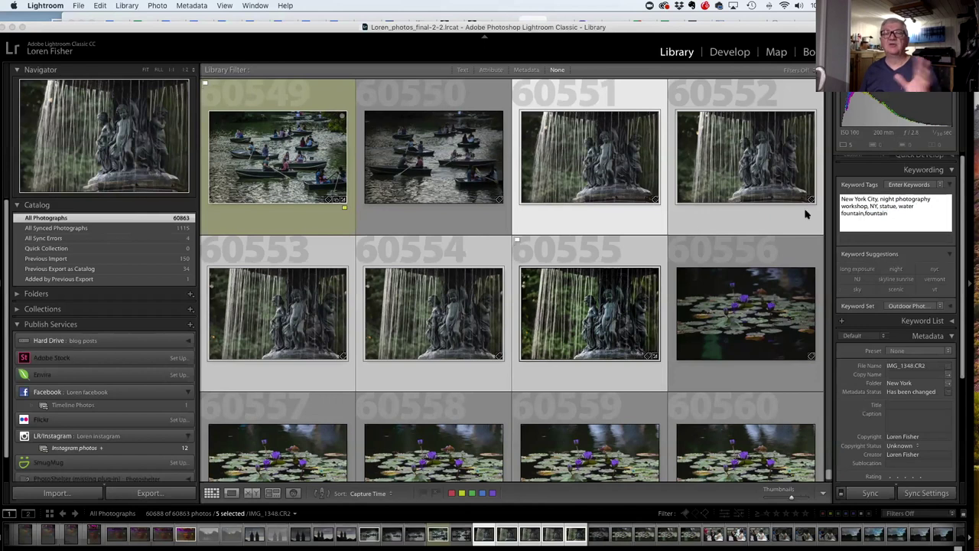
Look through the neighbouring New York photos, from the rowboats and fountain statues to the water lilies, bride and lake shots.
{"action": "scroll", "coordinate": [568, 221], "scroll_direction": "up", "scroll_amount": 5}
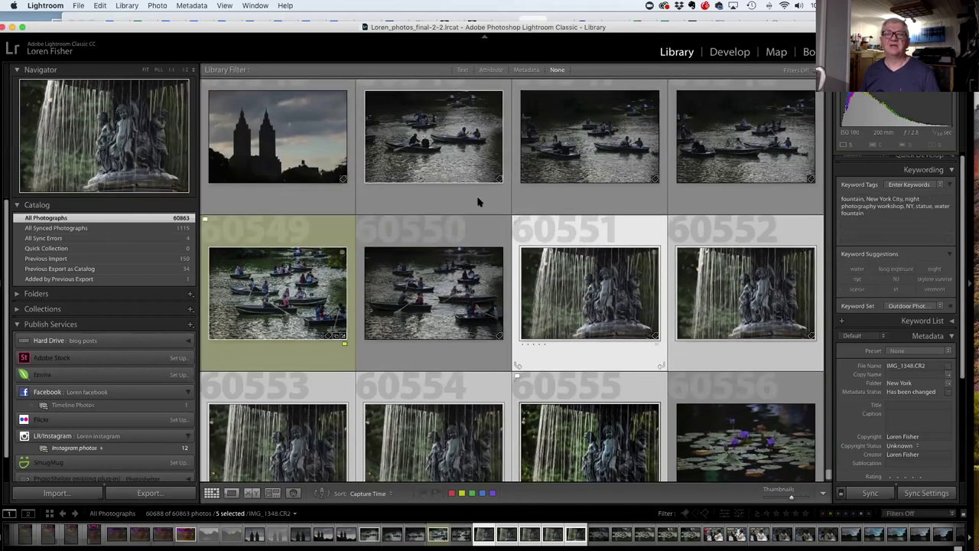
{"action": "scroll", "coordinate": [489, 219], "scroll_direction": "up", "scroll_amount": 5}
{"action": "scroll", "coordinate": [505, 224], "scroll_direction": "down", "scroll_amount": 15}
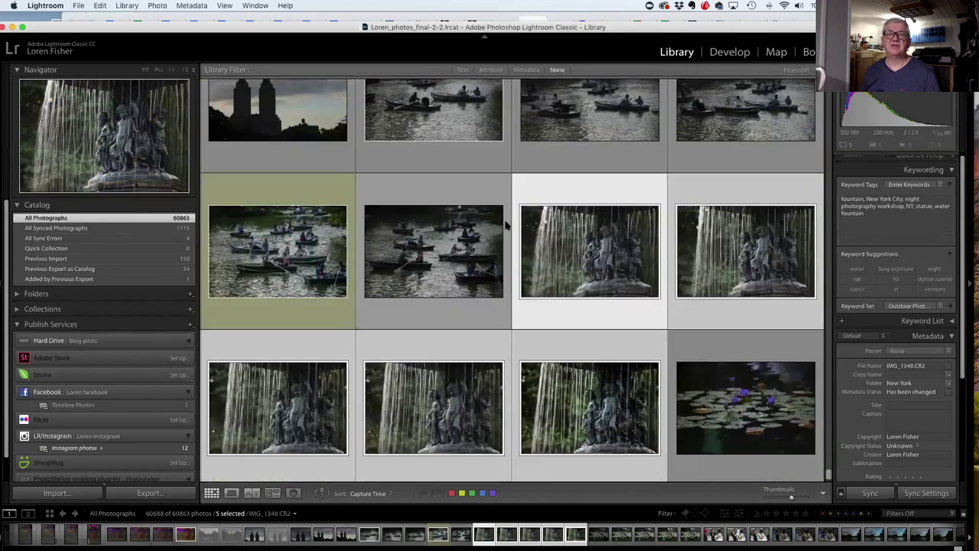
{"action": "scroll", "coordinate": [506, 228], "scroll_direction": "up", "scroll_amount": 3}
{"action": "scroll", "coordinate": [506, 228], "scroll_direction": "up", "scroll_amount": 6}
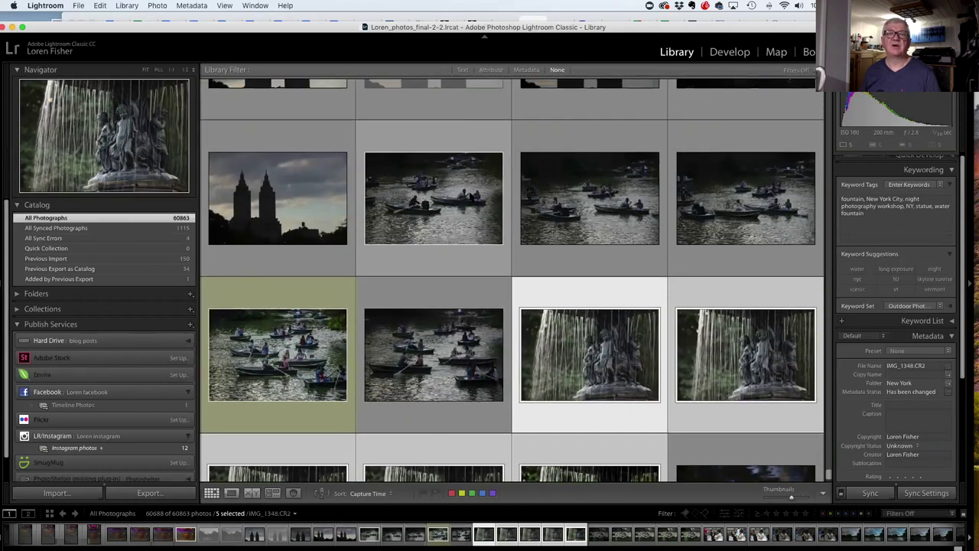
{"action": "left_click", "coordinate": [474, 214]}
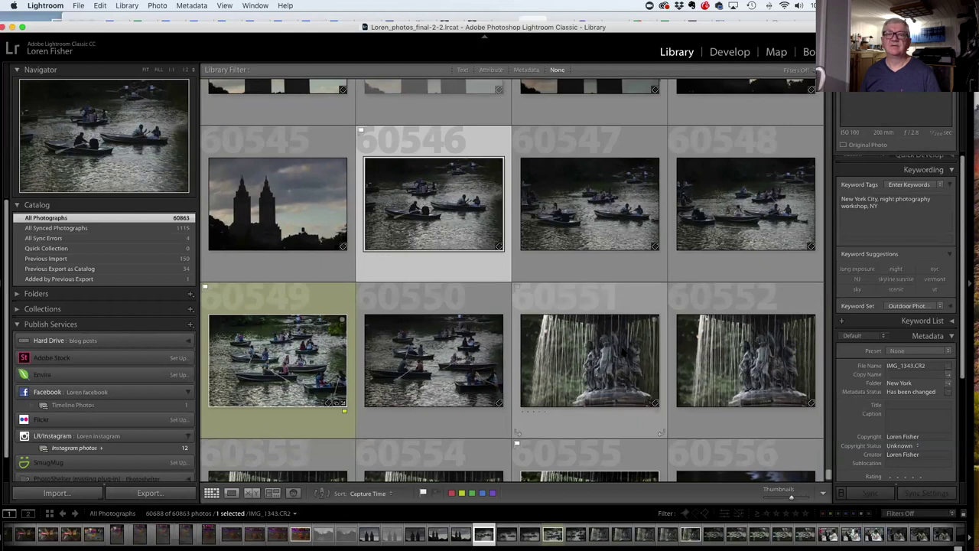
{"action": "scroll", "coordinate": [623, 350], "scroll_direction": "down", "scroll_amount": 12}
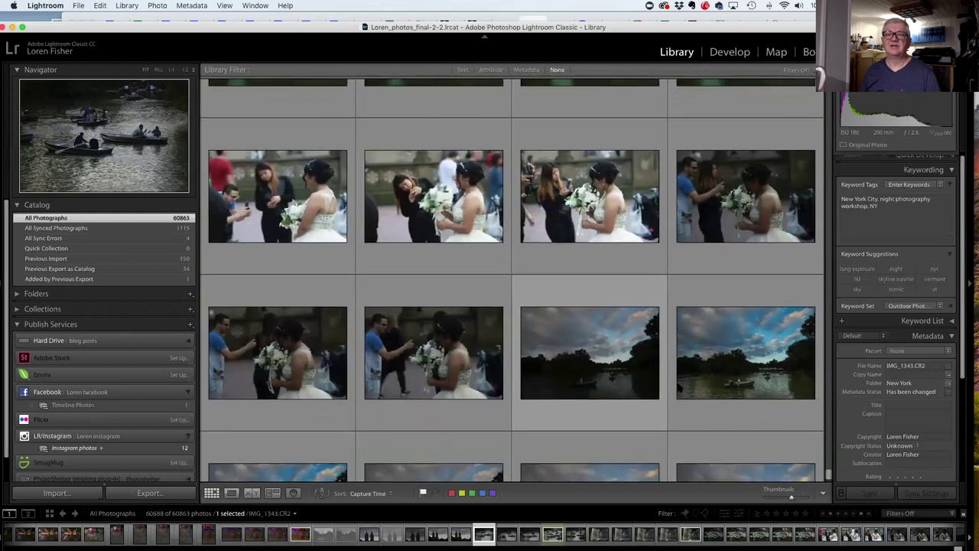
{"action": "scroll", "coordinate": [717, 381], "scroll_direction": "down", "scroll_amount": 2}
{"action": "scroll", "coordinate": [717, 381], "scroll_direction": "down", "scroll_amount": 3}
{"action": "scroll", "coordinate": [715, 378], "scroll_direction": "up", "scroll_amount": 8}
{"action": "scroll", "coordinate": [716, 379], "scroll_direction": "up", "scroll_amount": 5}
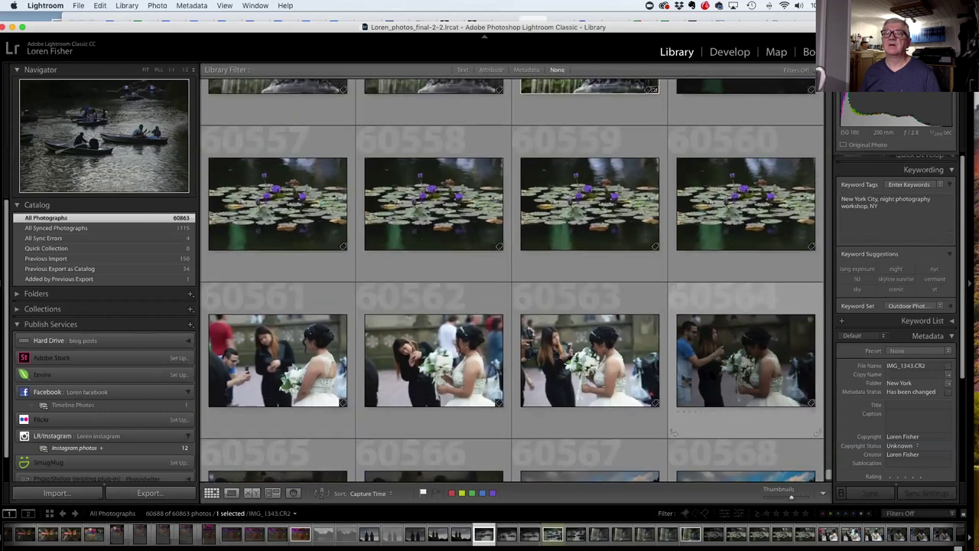
Assign the existing astrophotography keyword from the Keyword List to the water lily photo IMG_1357.CR2.
{"action": "left_click", "coordinate": [673, 365]}
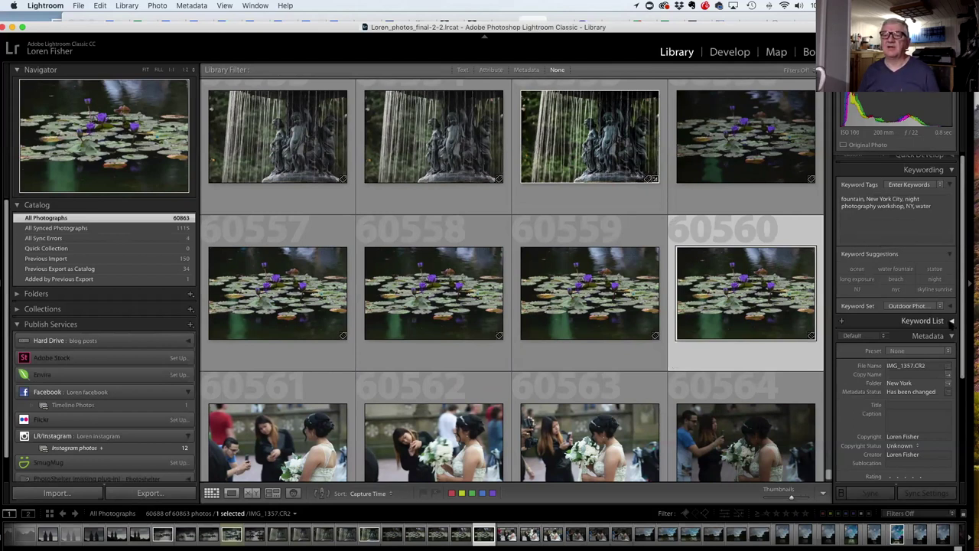
{"action": "left_click", "coordinate": [926, 321]}
{"action": "scroll", "coordinate": [896, 268], "scroll_direction": "down", "scroll_amount": 5}
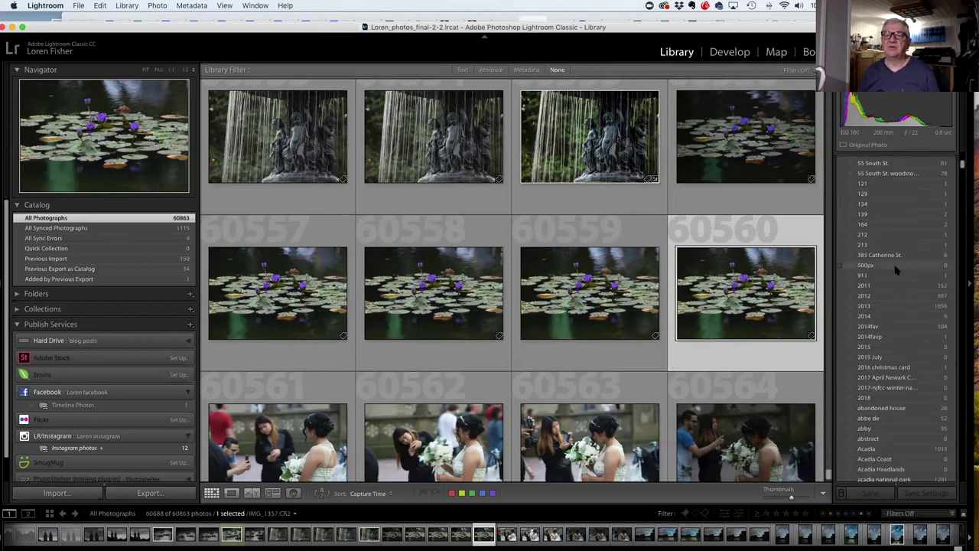
{"action": "scroll", "coordinate": [896, 272], "scroll_direction": "down", "scroll_amount": 6}
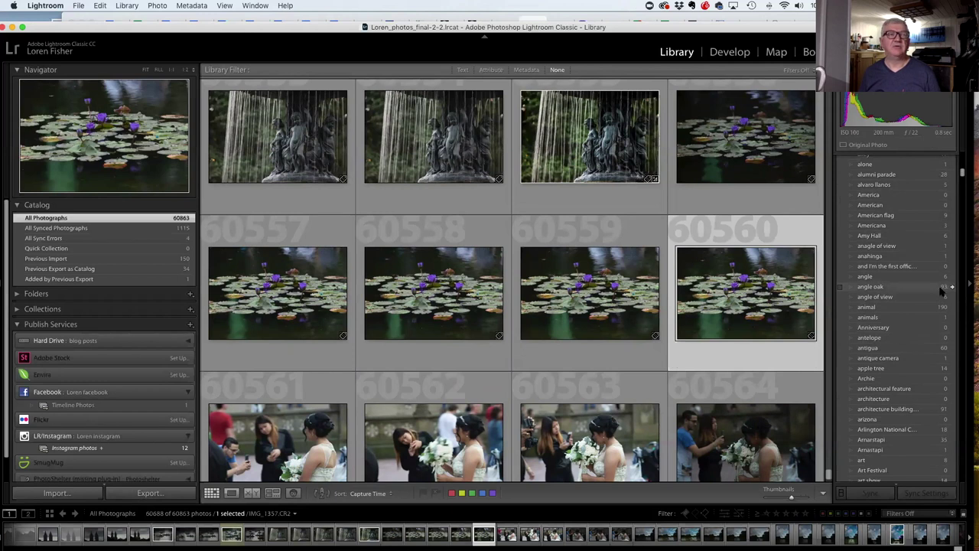
{"action": "scroll", "coordinate": [910, 295], "scroll_direction": "down", "scroll_amount": 5}
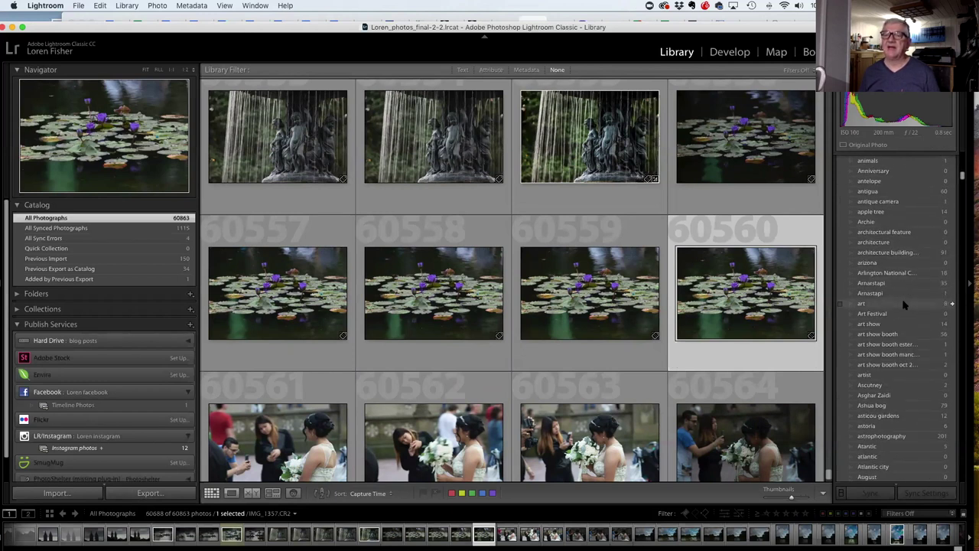
{"action": "scroll", "coordinate": [906, 310], "scroll_direction": "down", "scroll_amount": 1}
{"action": "scroll", "coordinate": [912, 319], "scroll_direction": "down", "scroll_amount": 4}
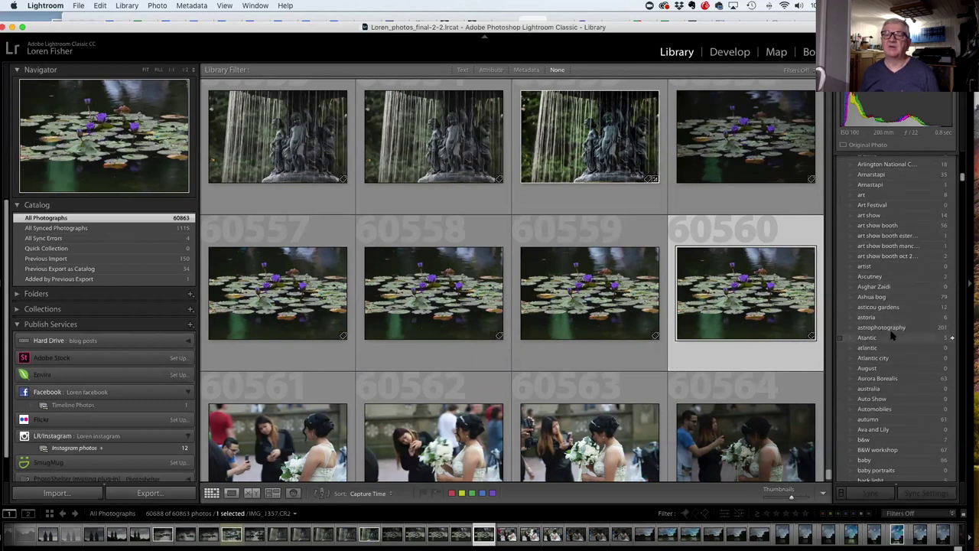
{"action": "left_click", "coordinate": [894, 327]}
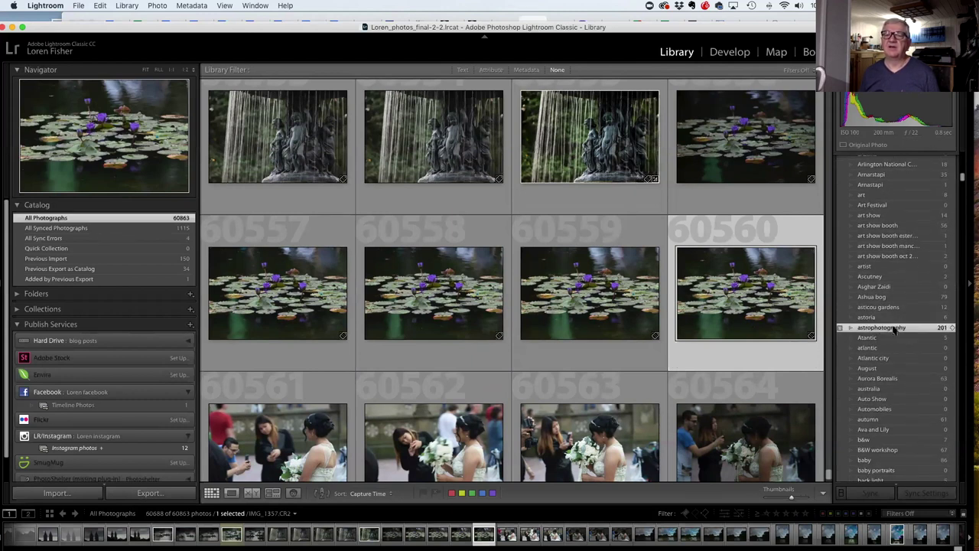
{"action": "left_click", "coordinate": [841, 327]}
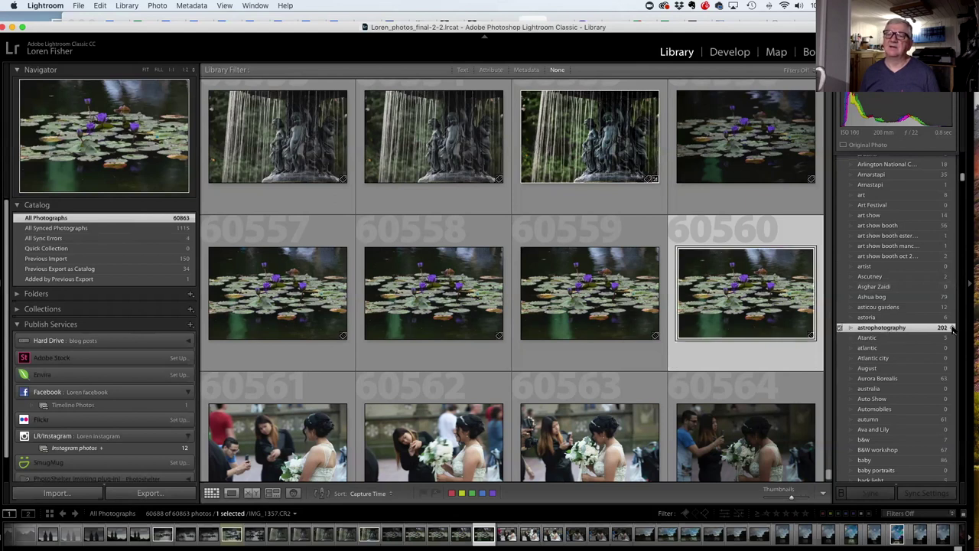
Show only the photos with the astrophotography keyword and look through the night sky and moon shots.
{"action": "left_click", "coordinate": [952, 328]}
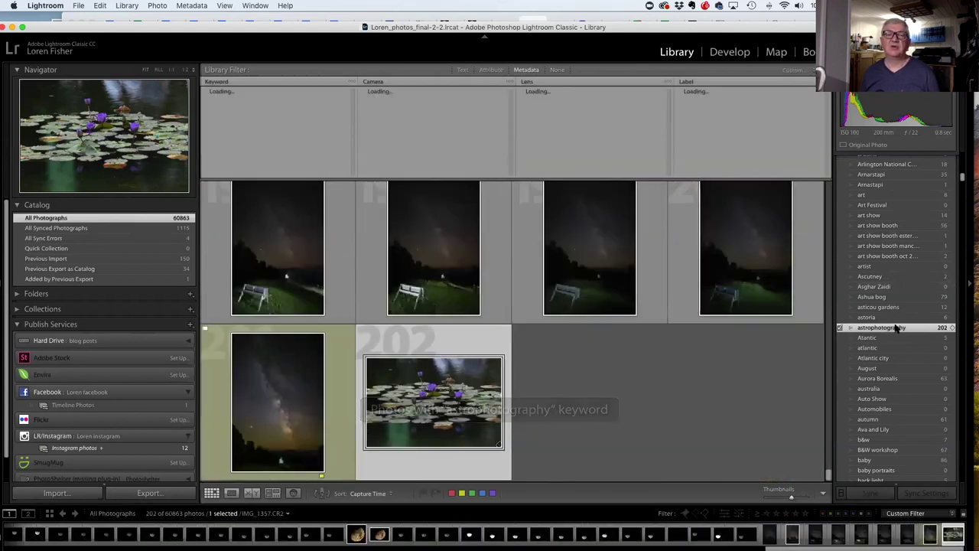
{"action": "scroll", "coordinate": [749, 279], "scroll_direction": "up", "scroll_amount": 10}
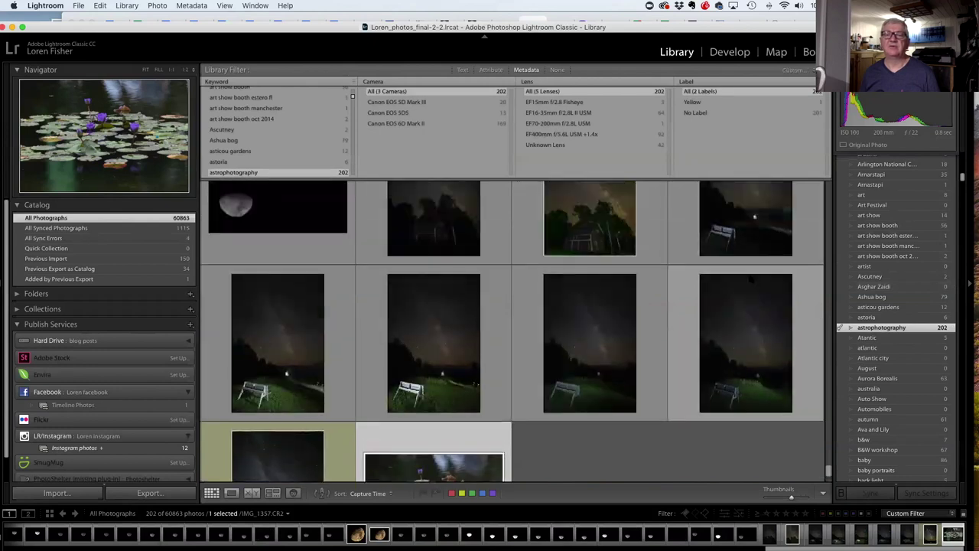
{"action": "scroll", "coordinate": [750, 278], "scroll_direction": "up", "scroll_amount": 10}
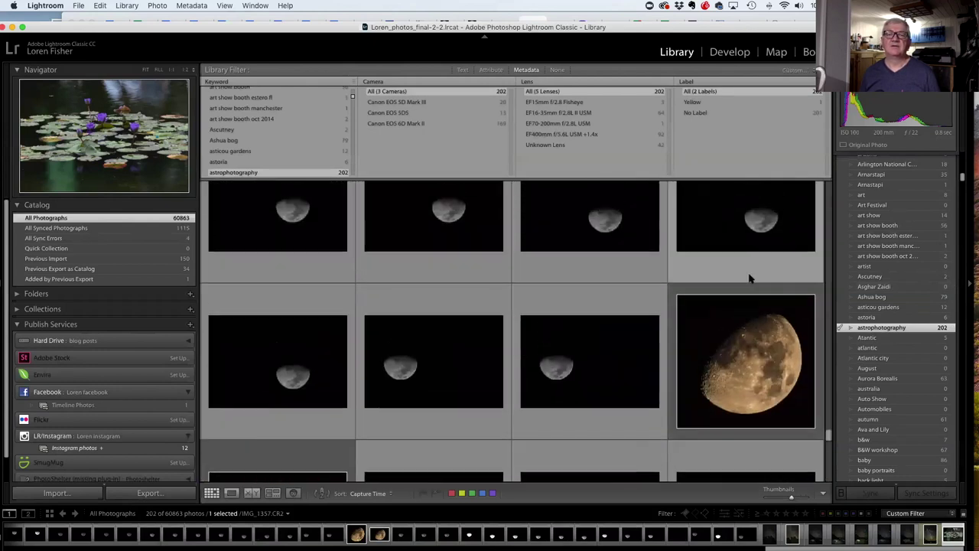
{"action": "scroll", "coordinate": [817, 213], "scroll_direction": "down", "scroll_amount": 3}
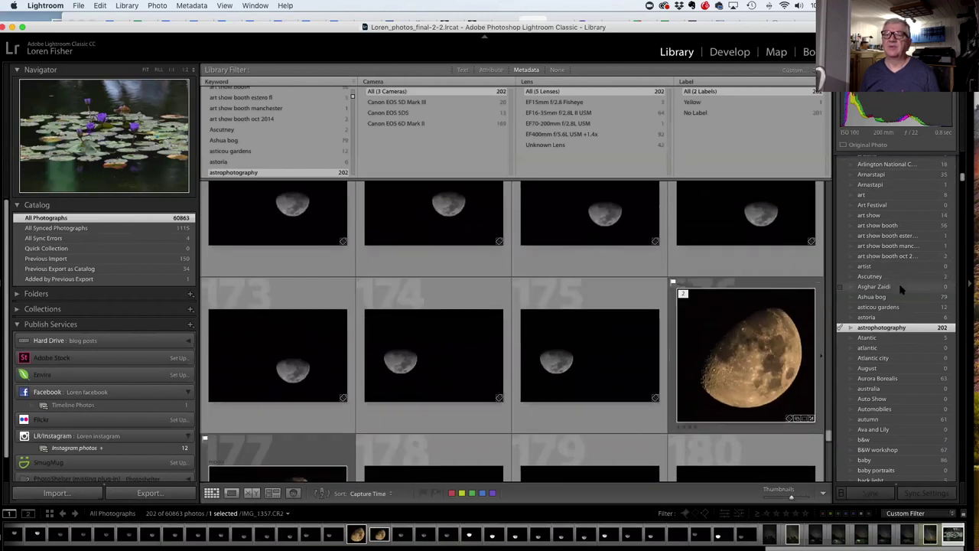
{"action": "scroll", "coordinate": [902, 290], "scroll_direction": "up", "scroll_amount": 1}
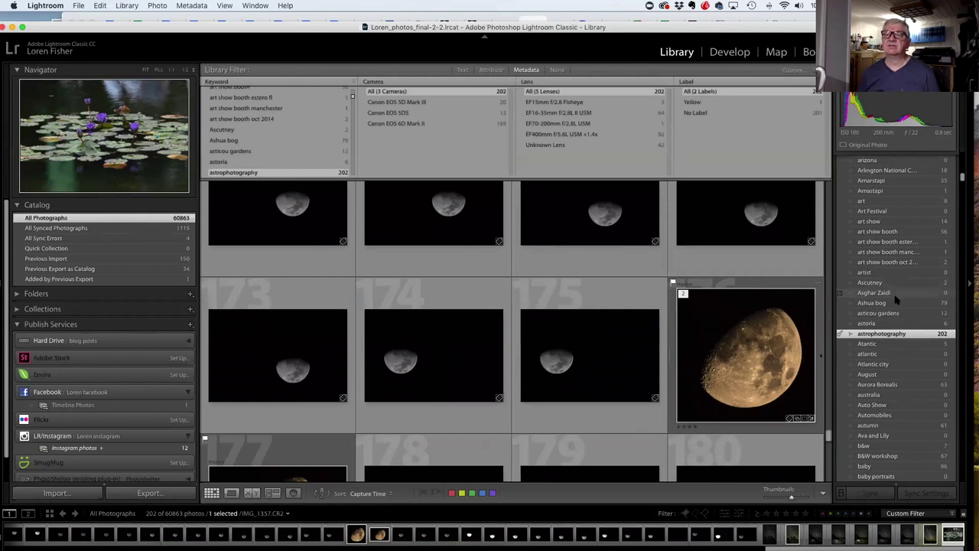
{"action": "scroll", "coordinate": [908, 304], "scroll_direction": "down", "scroll_amount": 4}
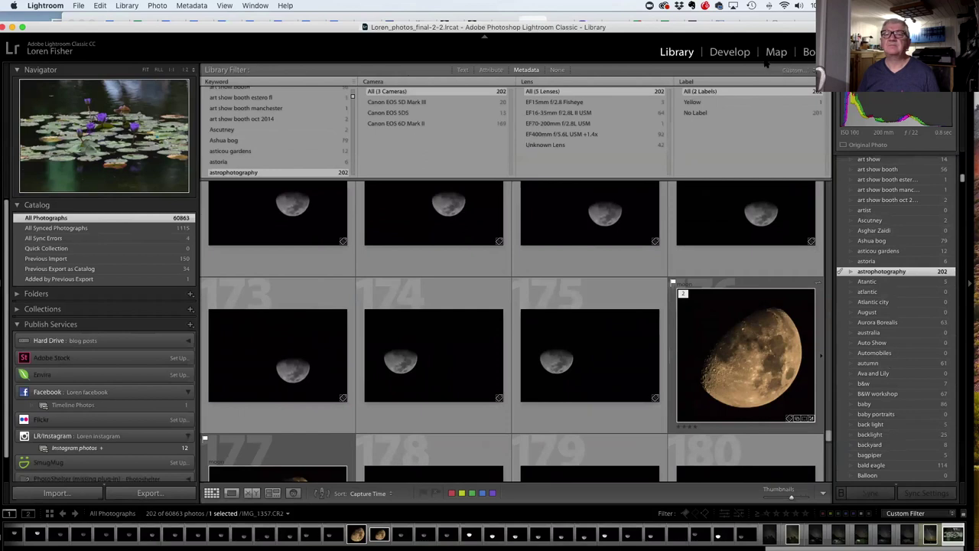
Switch the text search filter on and off, and remove all library filters from the catalog.
{"action": "left_click", "coordinate": [462, 70]}
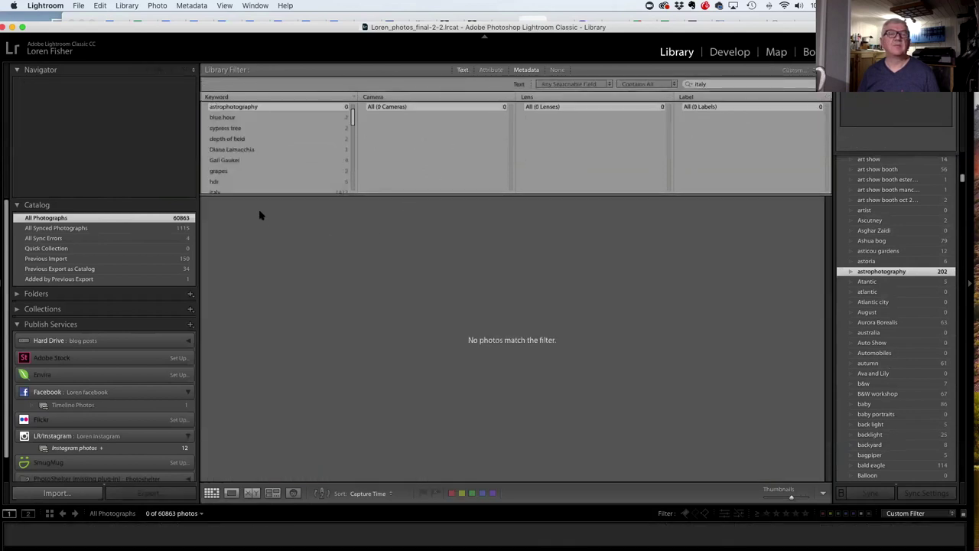
{"action": "left_click", "coordinate": [463, 69]}
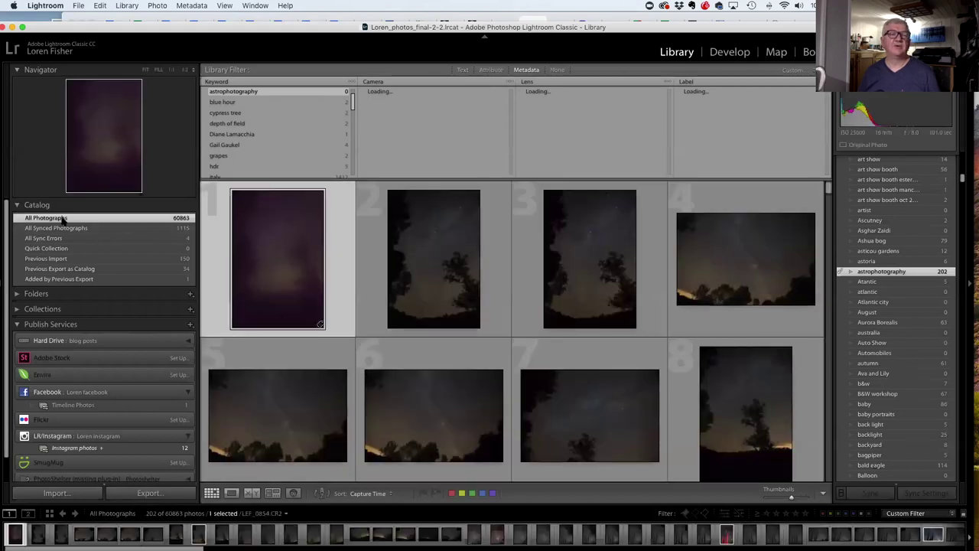
{"action": "left_click", "coordinate": [557, 70]}
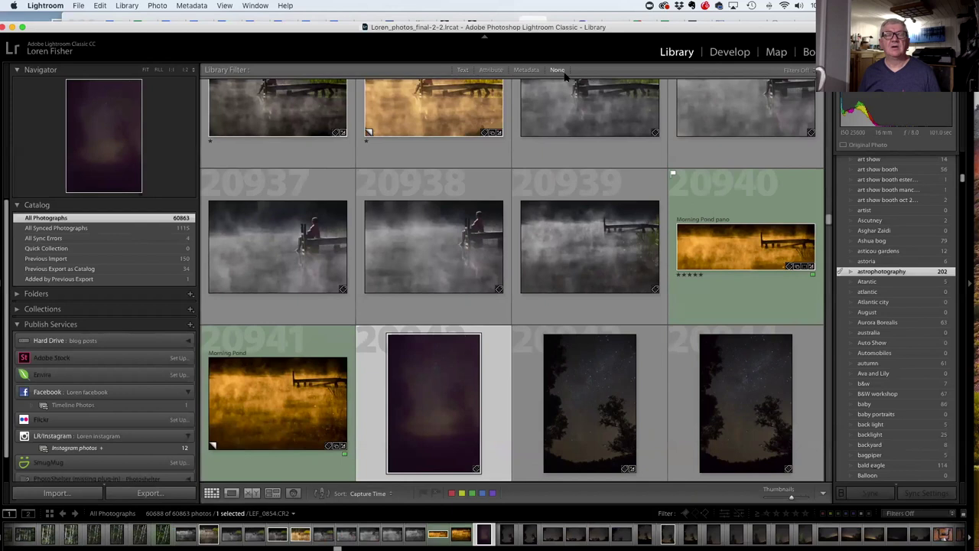
Collapse the Keyword List and go to the very first photos in the catalog grid.
{"action": "scroll", "coordinate": [739, 196], "scroll_direction": "down", "scroll_amount": 1}
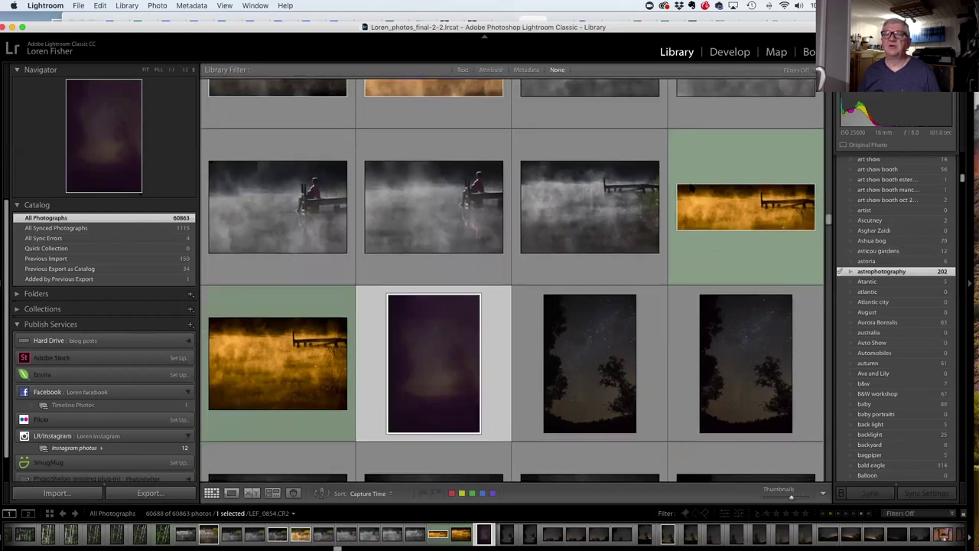
{"action": "scroll", "coordinate": [813, 215], "scroll_direction": "up", "scroll_amount": 4}
{"action": "scroll", "coordinate": [813, 215], "scroll_direction": "up", "scroll_amount": 2}
{"action": "scroll", "coordinate": [903, 229], "scroll_direction": "up", "scroll_amount": 10}
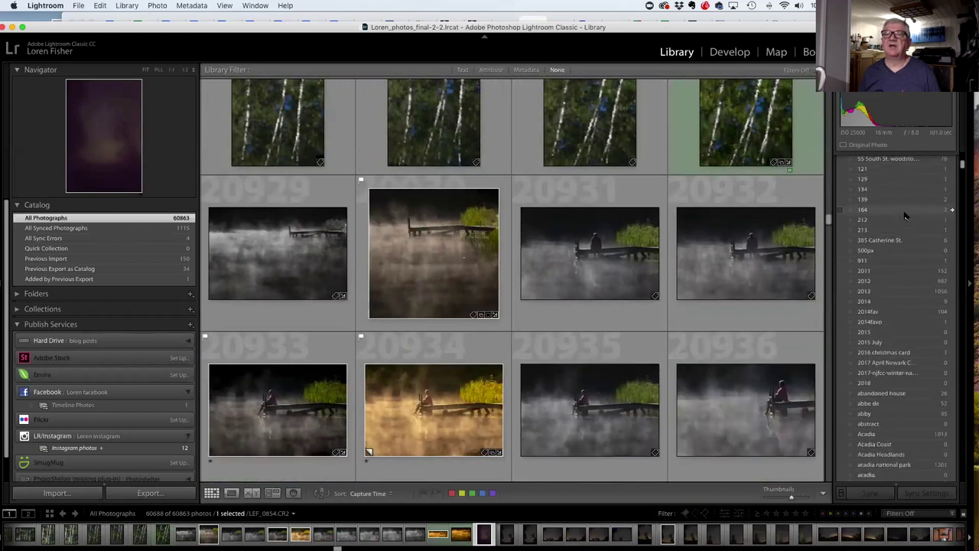
{"action": "scroll", "coordinate": [905, 217], "scroll_direction": "down", "scroll_amount": 1}
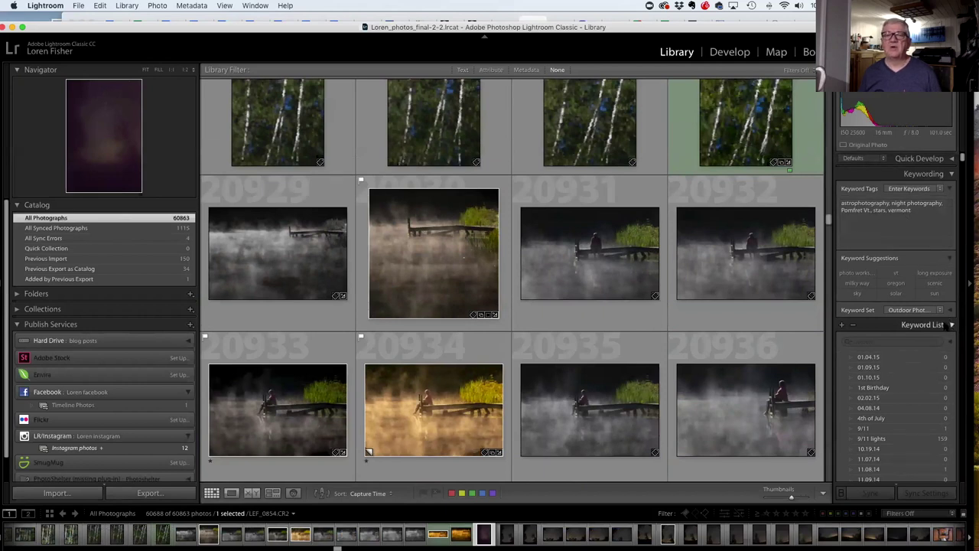
{"action": "left_click", "coordinate": [934, 325]}
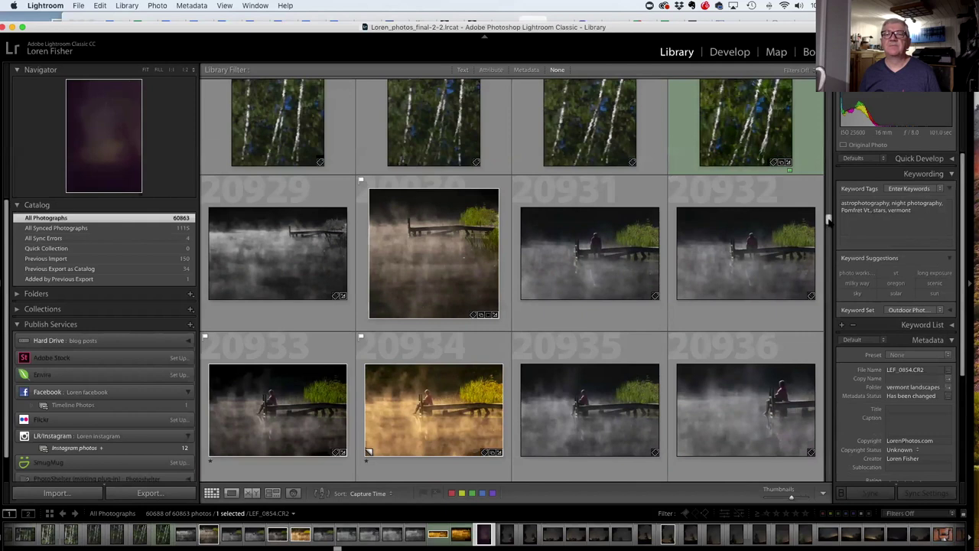
{"action": "left_click_drag", "start_coordinate": [828, 220], "coordinate": [827, 81]}
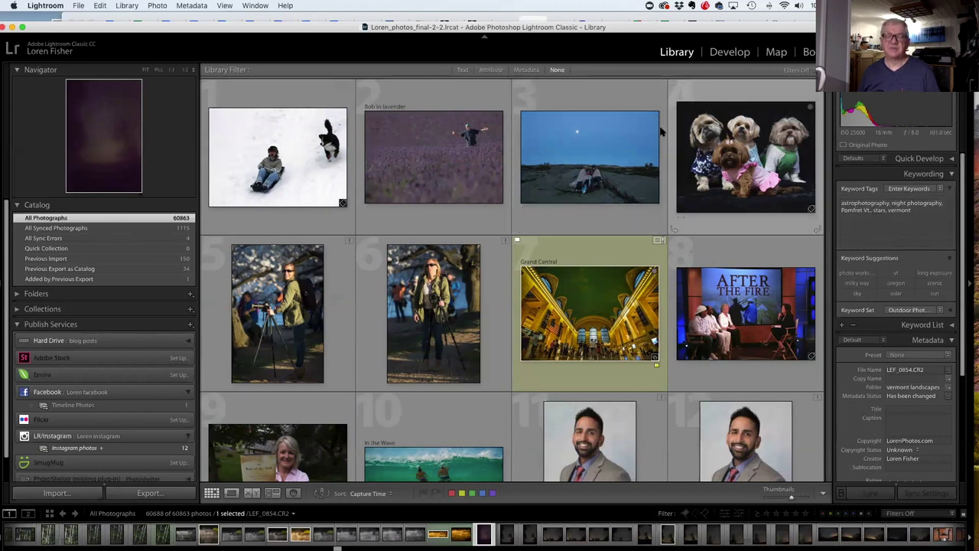
Search all photographs for the text "barn" and look through the matching photos in the grid.
{"action": "key", "text": "super+f"}
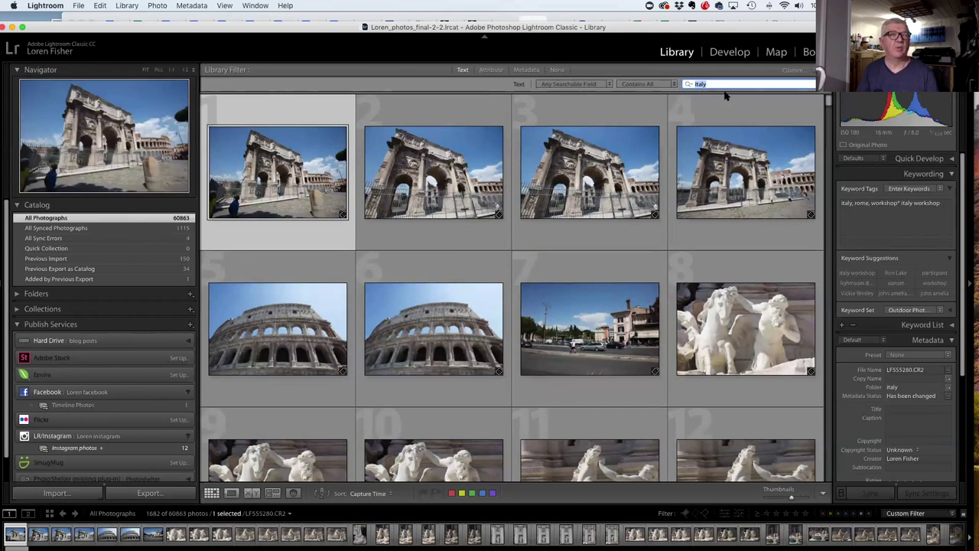
{"action": "type", "text": "barn"}
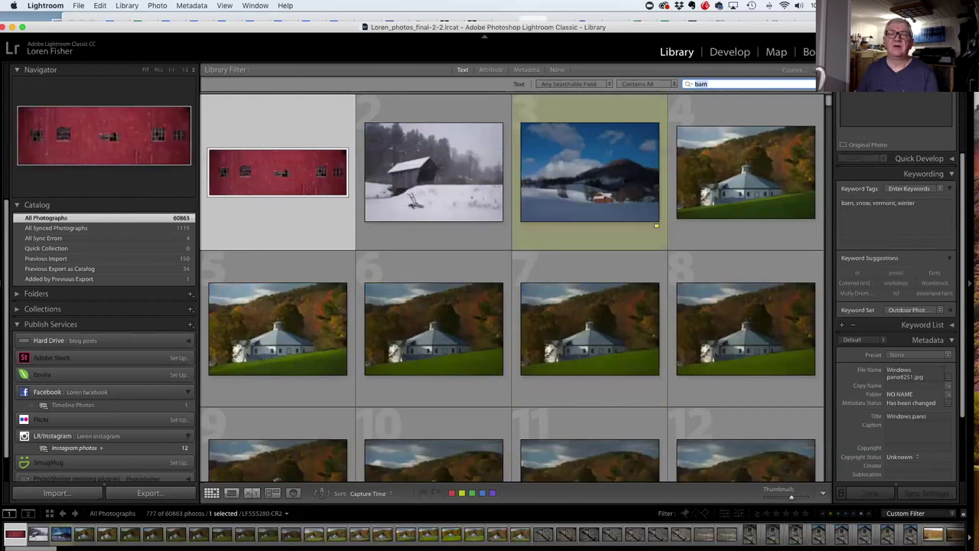
{"action": "scroll", "coordinate": [634, 142], "scroll_direction": "down", "scroll_amount": 5}
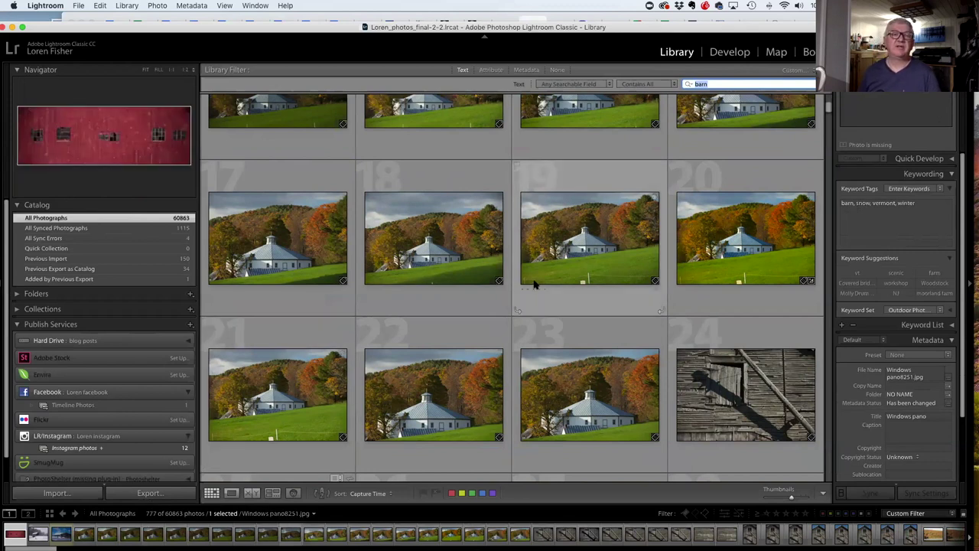
{"action": "scroll", "coordinate": [539, 287], "scroll_direction": "up", "scroll_amount": 8}
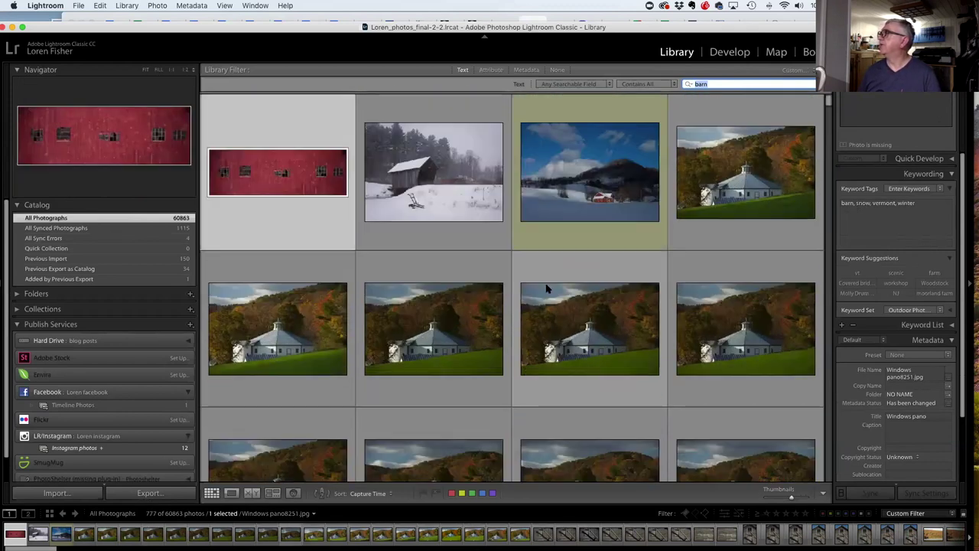
{"action": "scroll", "coordinate": [546, 288], "scroll_direction": "down", "scroll_amount": 8}
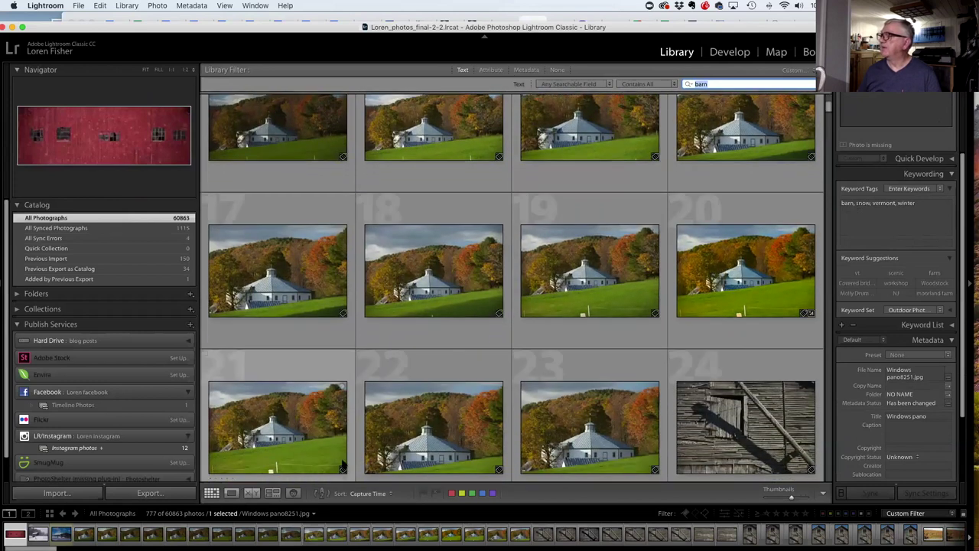
{"action": "scroll", "coordinate": [573, 316], "scroll_direction": "down", "scroll_amount": 5}
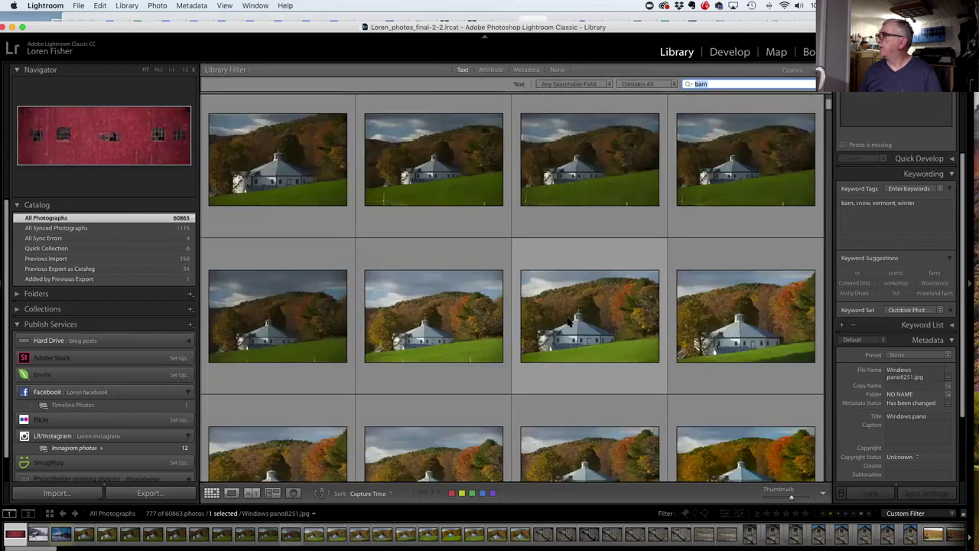
{"action": "scroll", "coordinate": [566, 322], "scroll_direction": "up", "scroll_amount": 13}
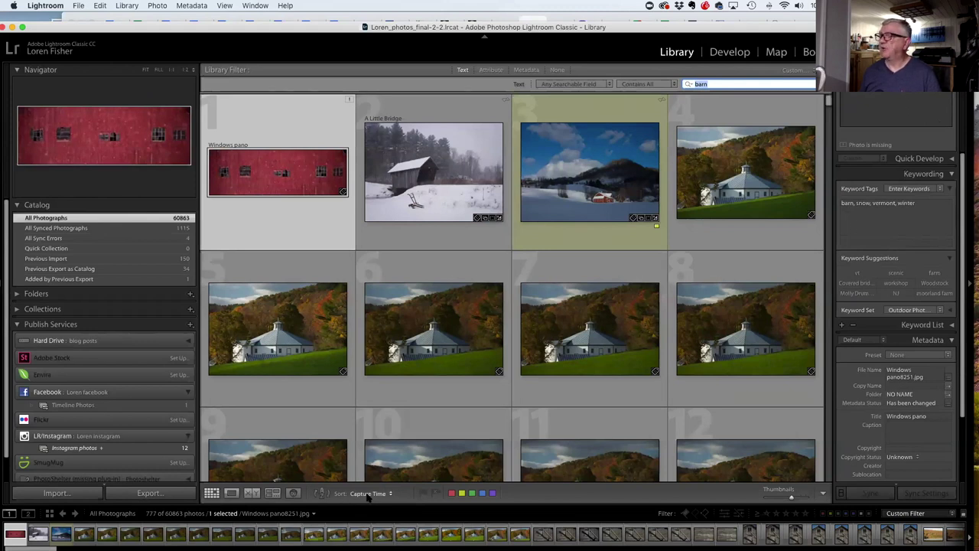
Sort the barn photos by Pick and review the flagged ones at the start of the grid.
{"action": "left_click", "coordinate": [370, 493]}
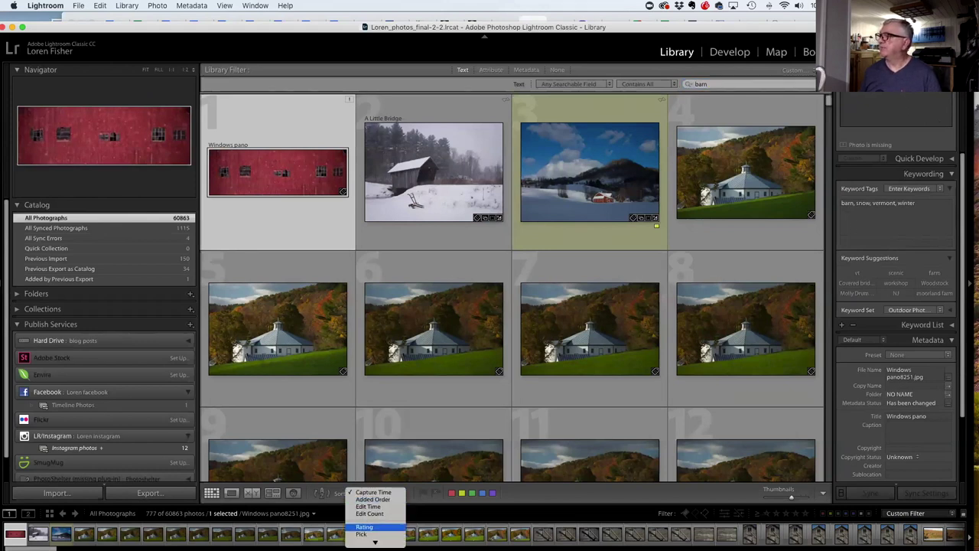
{"action": "mouse_move", "coordinate": [374, 541]}
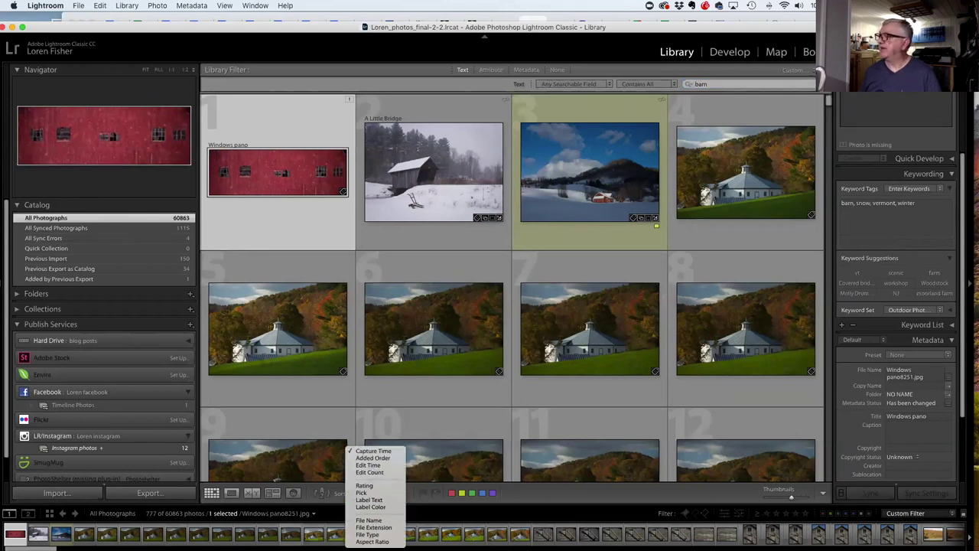
{"action": "left_click", "coordinate": [363, 493]}
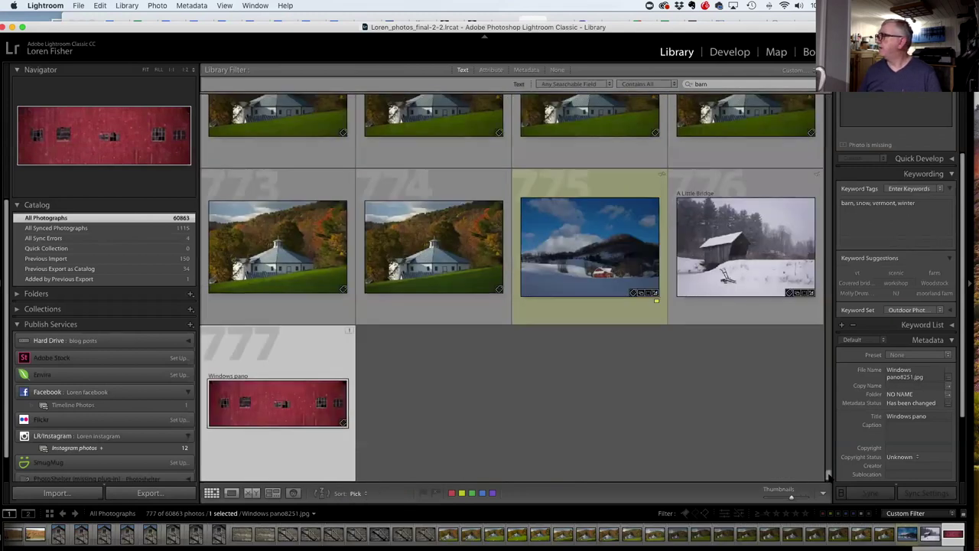
{"action": "left_click_drag", "start_coordinate": [828, 474], "coordinate": [827, 98]}
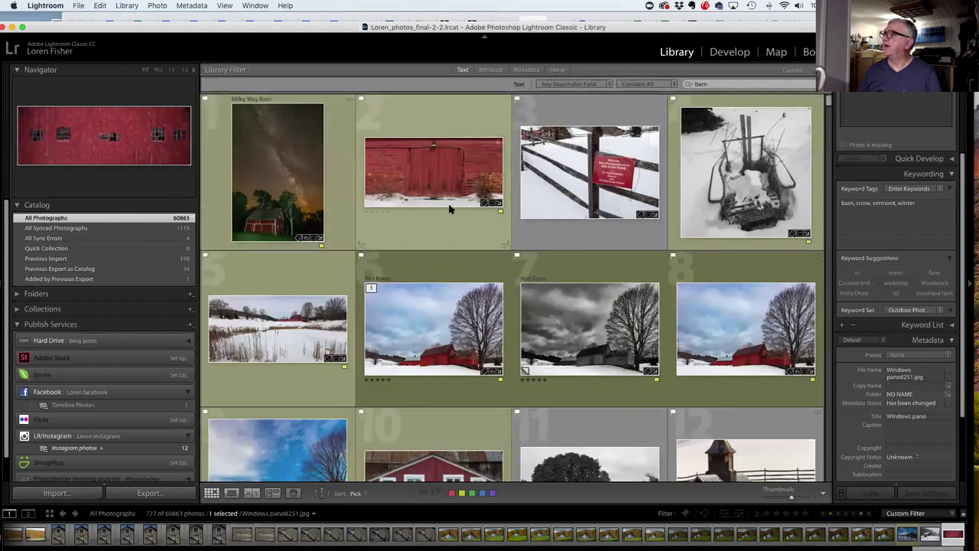
{"action": "scroll", "coordinate": [540, 191], "scroll_direction": "down", "scroll_amount": 6}
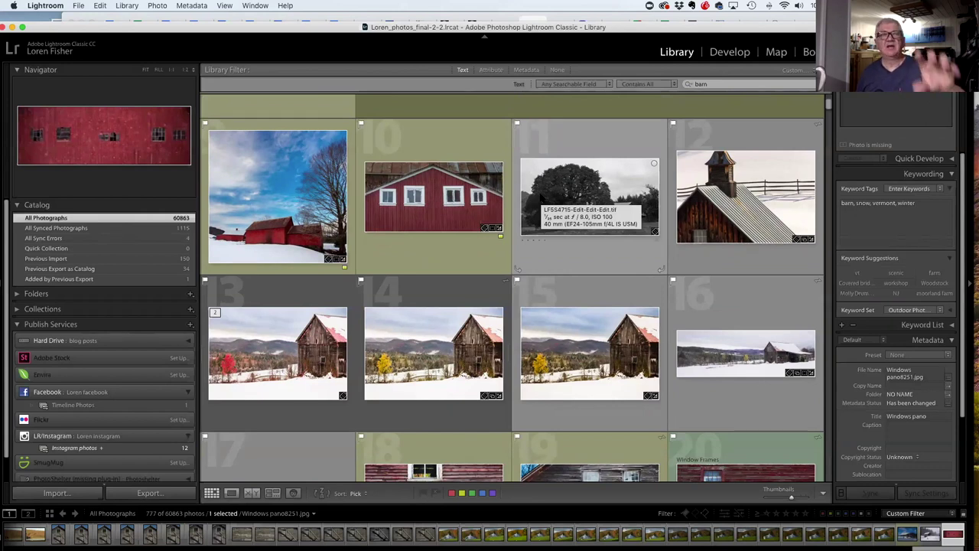
{"action": "scroll", "coordinate": [541, 197], "scroll_direction": "up", "scroll_amount": 5}
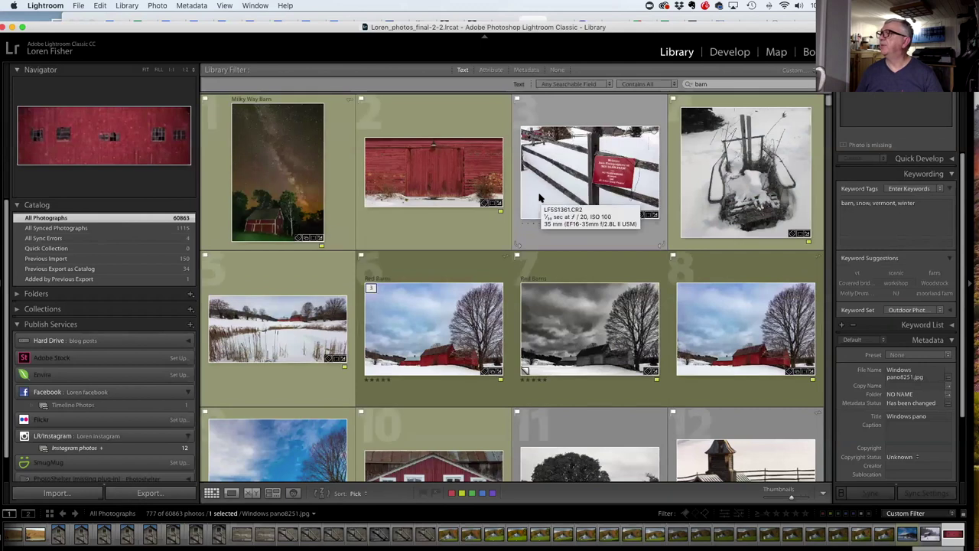
View the Milky Way Barn photo enlarged, return to the grid and look through the other flagged barn photos.
{"action": "double_click", "coordinate": [283, 165]}
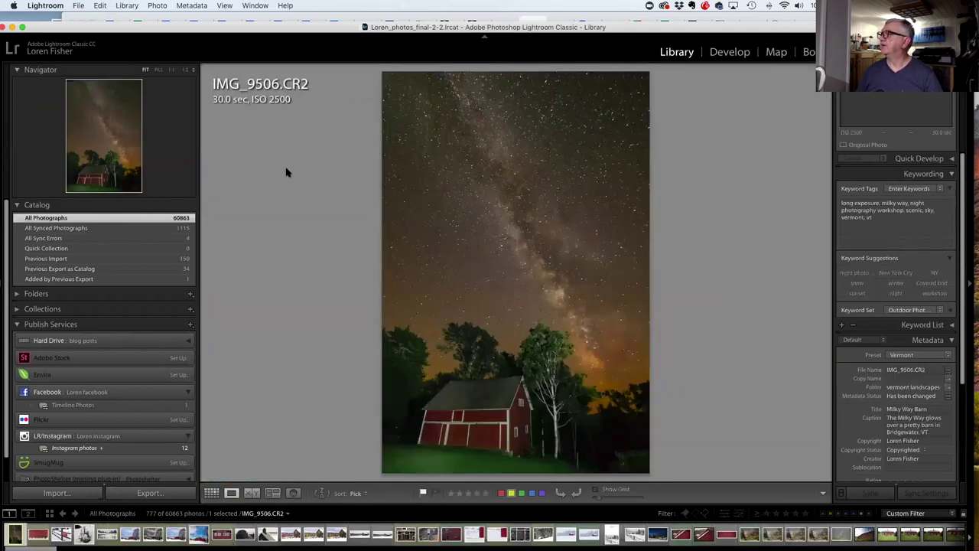
{"action": "double_click", "coordinate": [509, 275]}
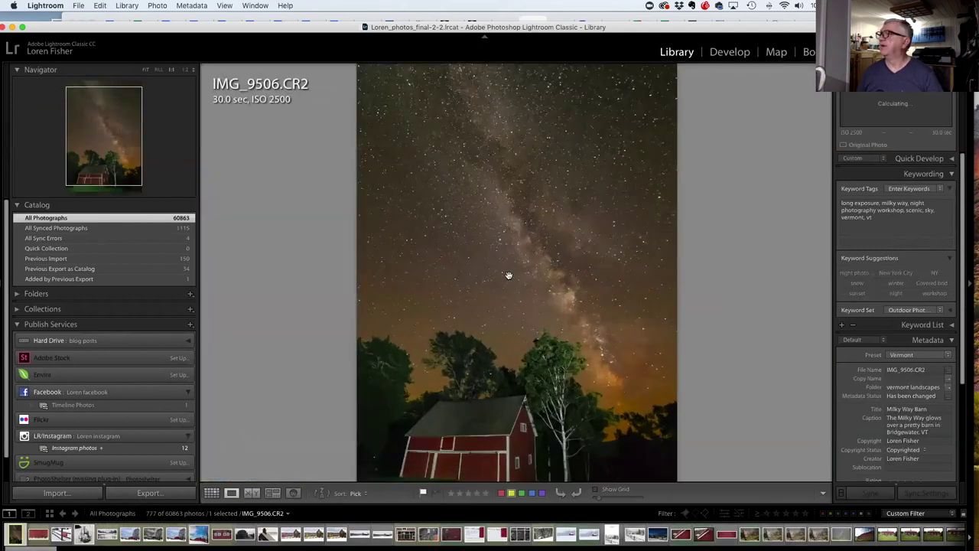
{"action": "scroll", "coordinate": [559, 298], "scroll_direction": "down", "scroll_amount": 3}
{"action": "scroll", "coordinate": [566, 303], "scroll_direction": "down", "scroll_amount": 10}
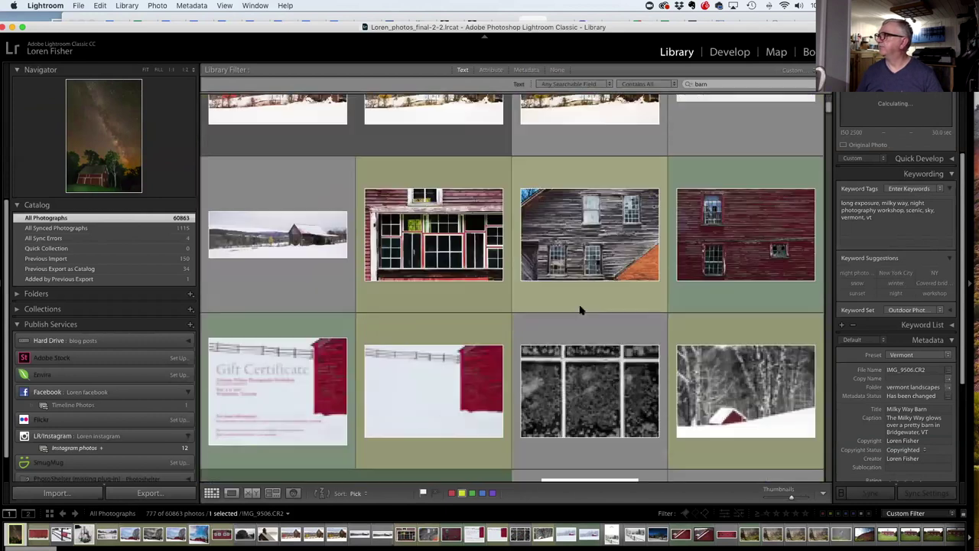
{"action": "scroll", "coordinate": [580, 310], "scroll_direction": "down", "scroll_amount": 5}
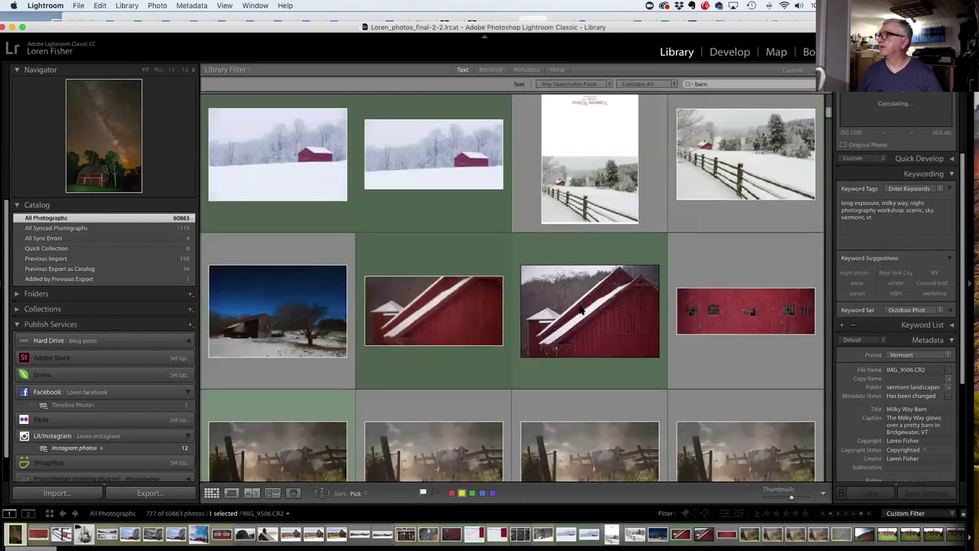
{"action": "scroll", "coordinate": [580, 310], "scroll_direction": "up", "scroll_amount": 6}
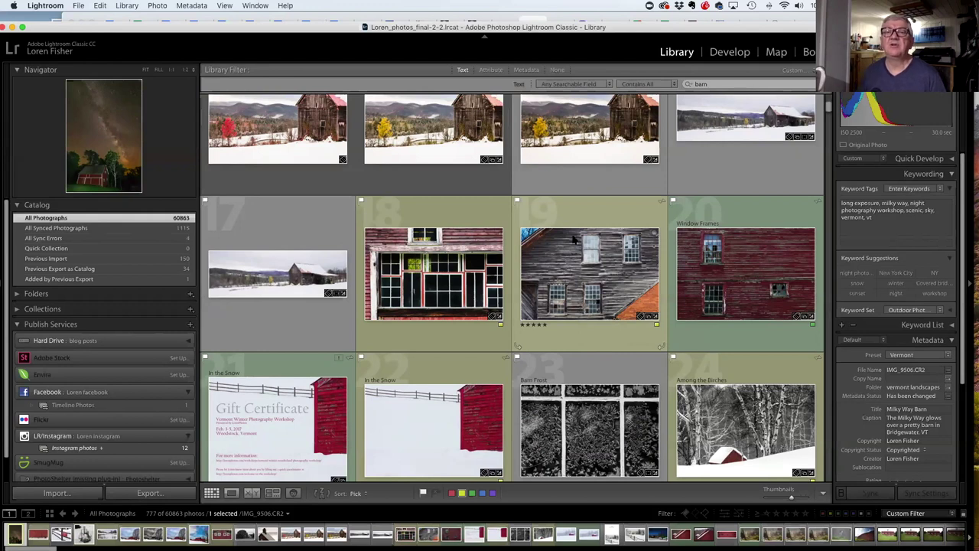
Narrow the text search to "barn winter" and check the matching photos and the first one's keyword tags.
{"action": "left_click", "coordinate": [724, 84]}
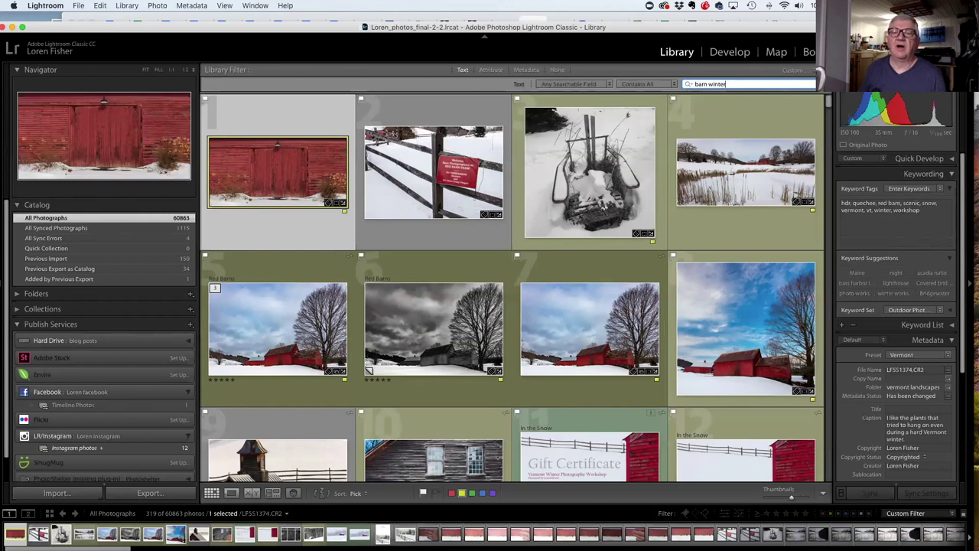
{"action": "key", "text": "j"}
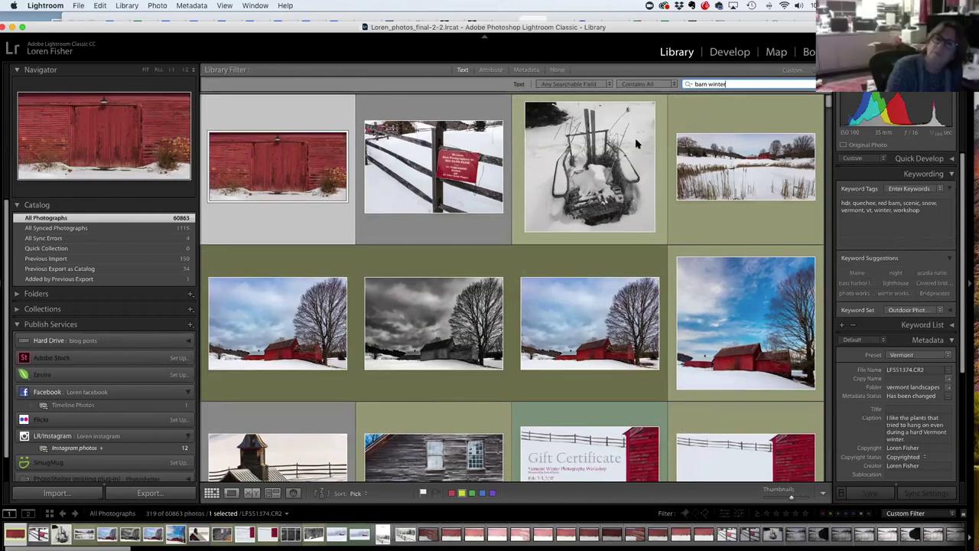
{"action": "scroll", "coordinate": [636, 143], "scroll_direction": "down", "scroll_amount": 2}
{"action": "key", "text": "j"}
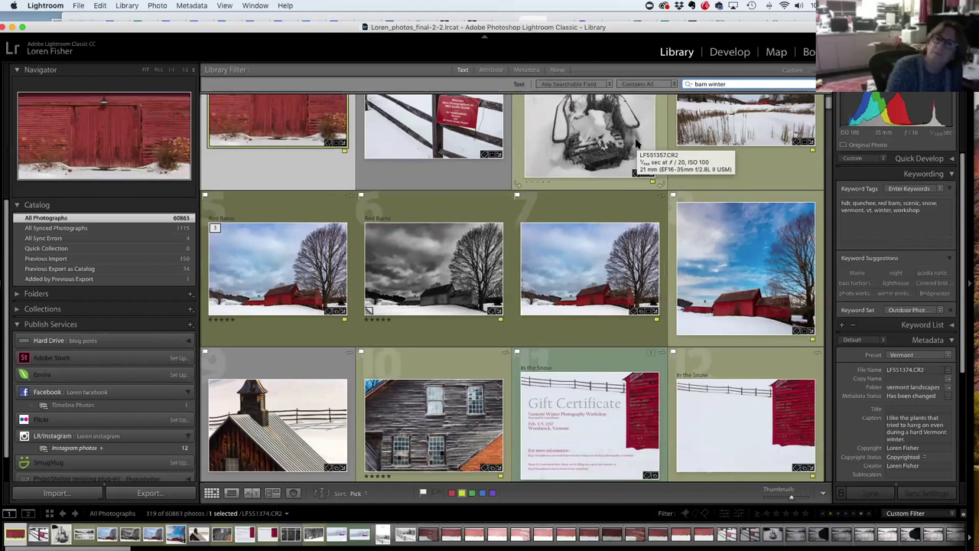
{"action": "left_click", "coordinate": [924, 224]}
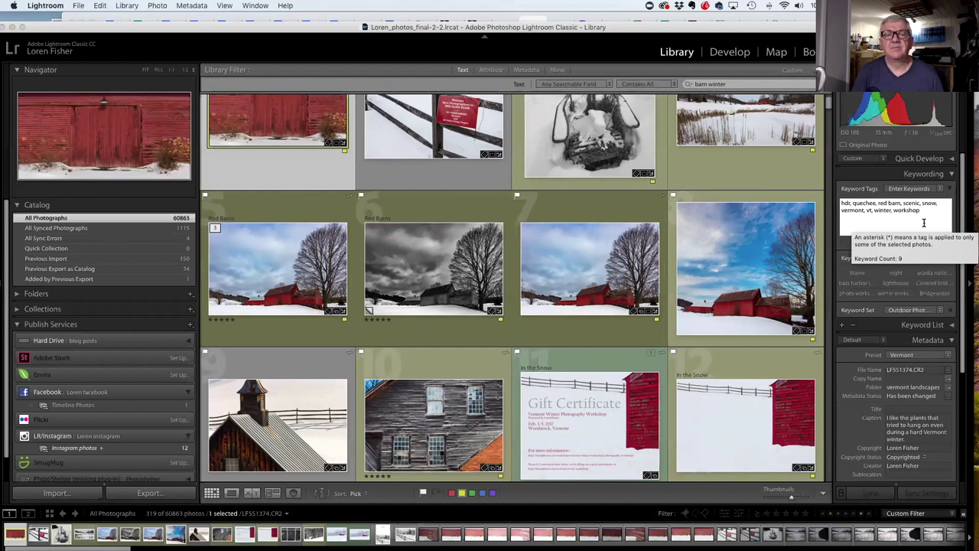
{"action": "scroll", "coordinate": [765, 168], "scroll_direction": "up", "scroll_amount": 3}
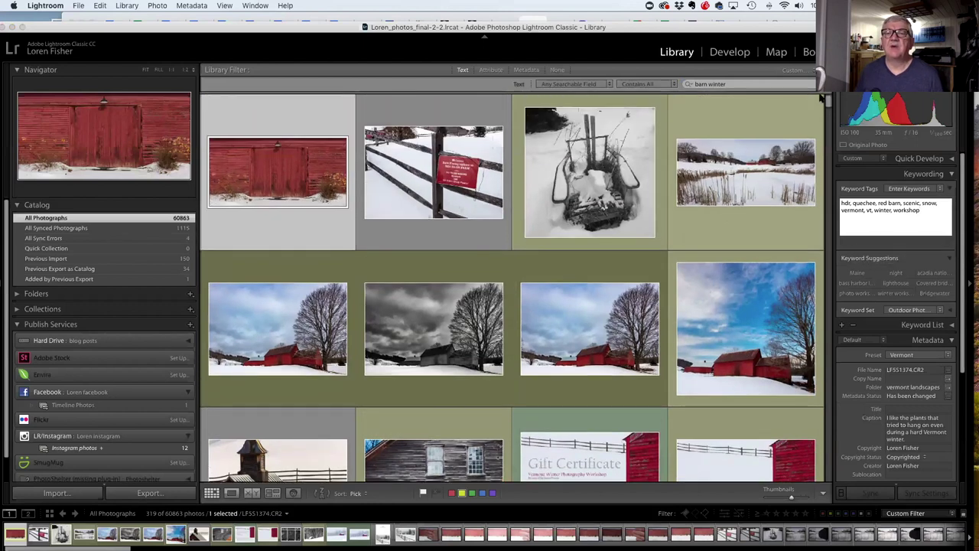
Clear the search filter and sort the whole catalog by Capture Time with the blue-sky lake photo IMG_1375.CR2 selected.
{"action": "left_click", "coordinate": [815, 72]}
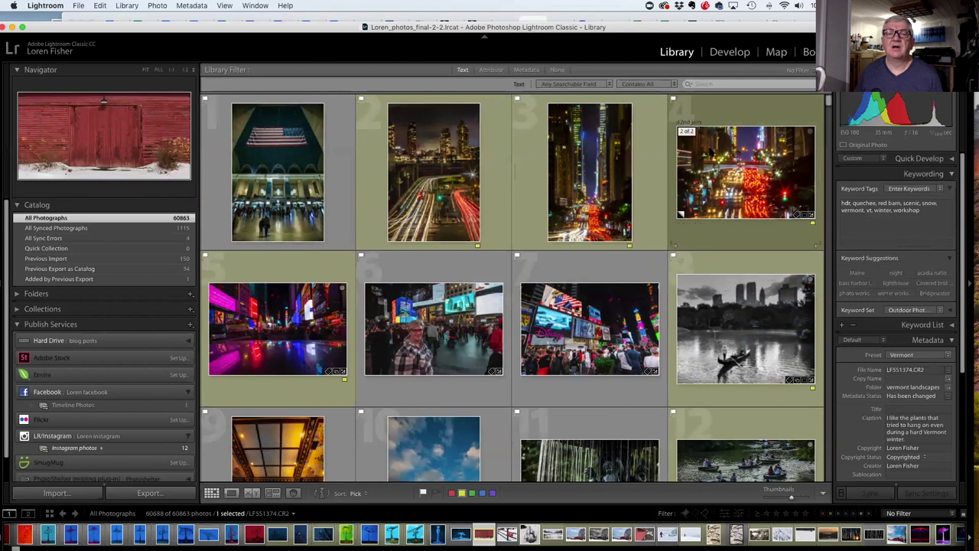
{"action": "scroll", "coordinate": [551, 233], "scroll_direction": "down", "scroll_amount": 5}
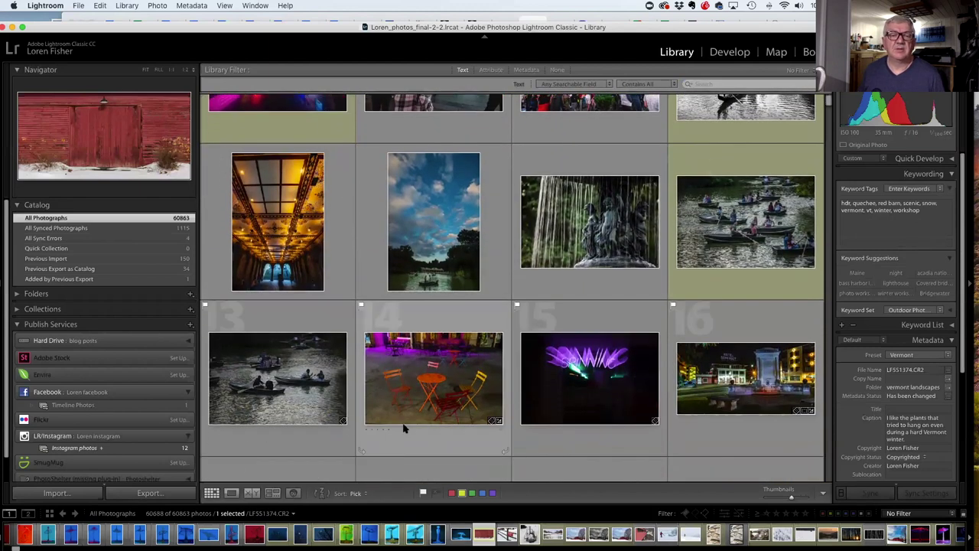
{"action": "left_click", "coordinate": [444, 200]}
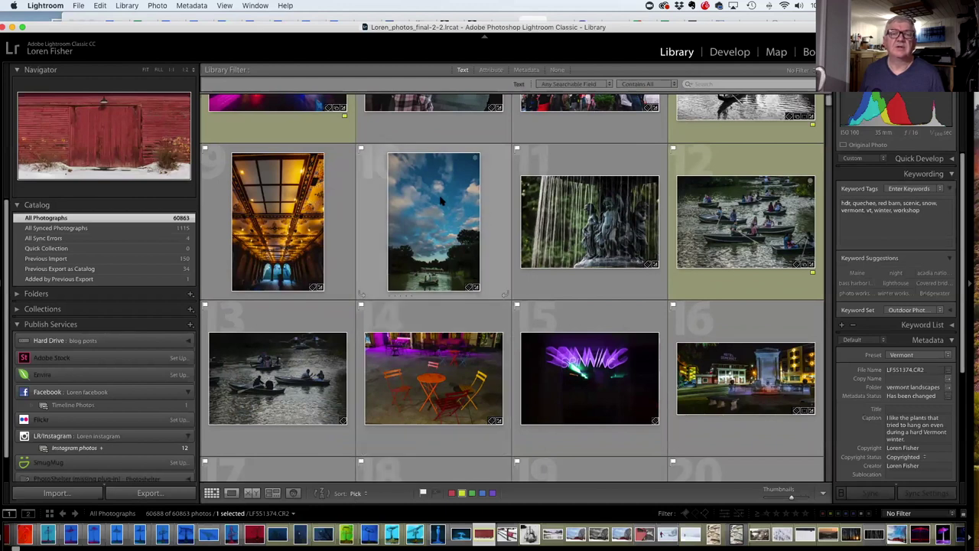
{"action": "left_click", "coordinate": [354, 494]}
{"action": "left_click", "coordinate": [373, 450]}
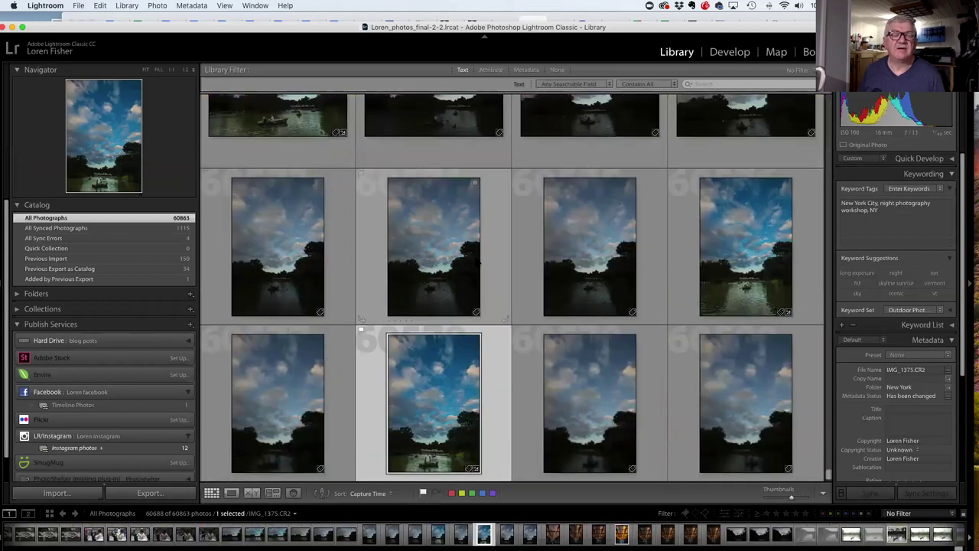
Look through the New York shots taken around the selected lake photo and examine its metadata.
{"action": "scroll", "coordinate": [459, 252], "scroll_direction": "down", "scroll_amount": 2}
{"action": "scroll", "coordinate": [476, 262], "scroll_direction": "down", "scroll_amount": 5}
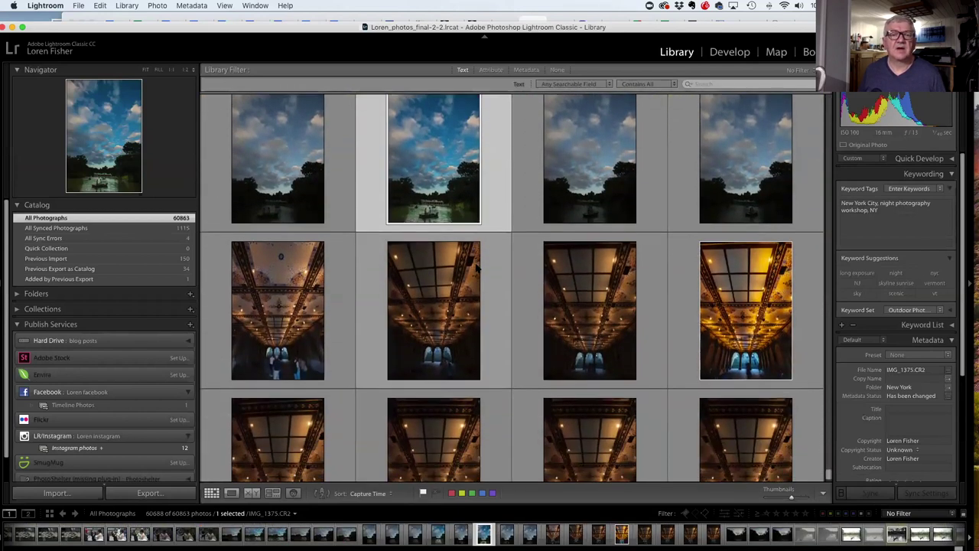
{"action": "scroll", "coordinate": [476, 266], "scroll_direction": "down", "scroll_amount": 1}
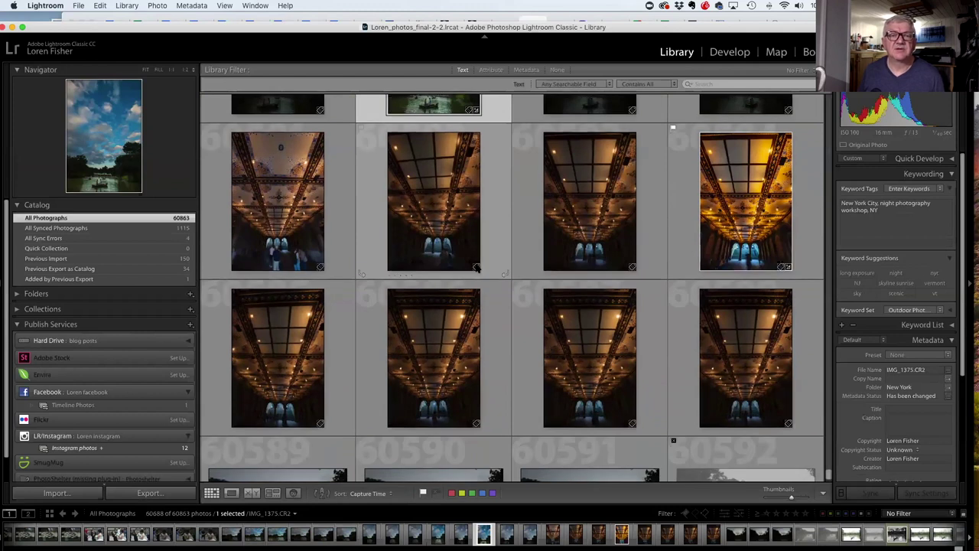
{"action": "scroll", "coordinate": [476, 266], "scroll_direction": "down", "scroll_amount": 2}
{"action": "scroll", "coordinate": [476, 265], "scroll_direction": "up", "scroll_amount": 6}
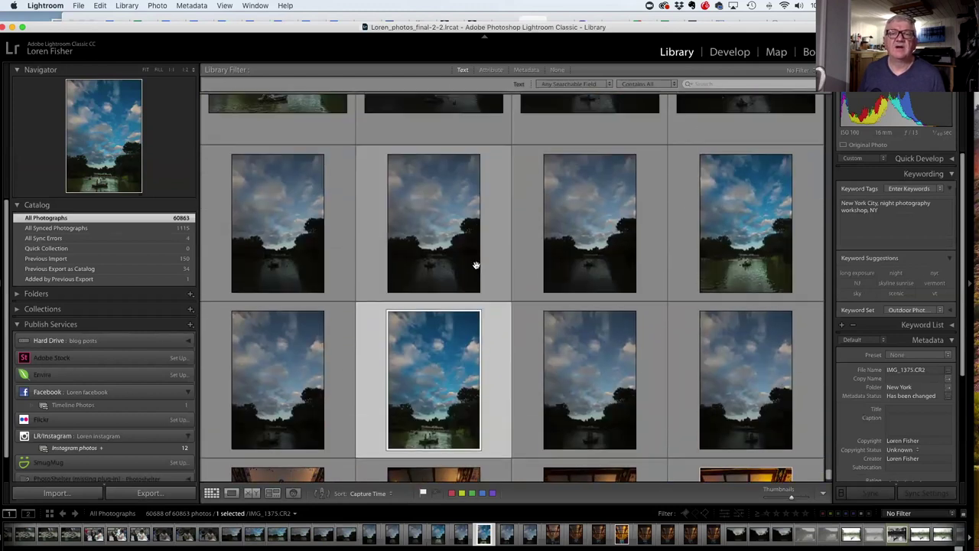
{"action": "scroll", "coordinate": [476, 266], "scroll_direction": "up", "scroll_amount": 5}
{"action": "scroll", "coordinate": [466, 247], "scroll_direction": "up", "scroll_amount": 6}
{"action": "scroll", "coordinate": [467, 247], "scroll_direction": "up", "scroll_amount": 5}
{"action": "scroll", "coordinate": [467, 245], "scroll_direction": "down", "scroll_amount": 4}
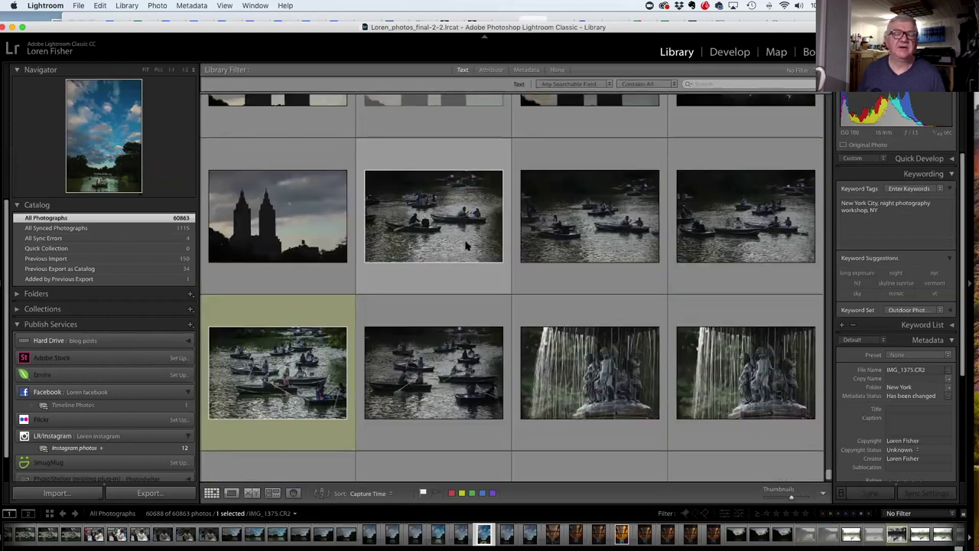
{"action": "scroll", "coordinate": [467, 246], "scroll_direction": "down", "scroll_amount": 2}
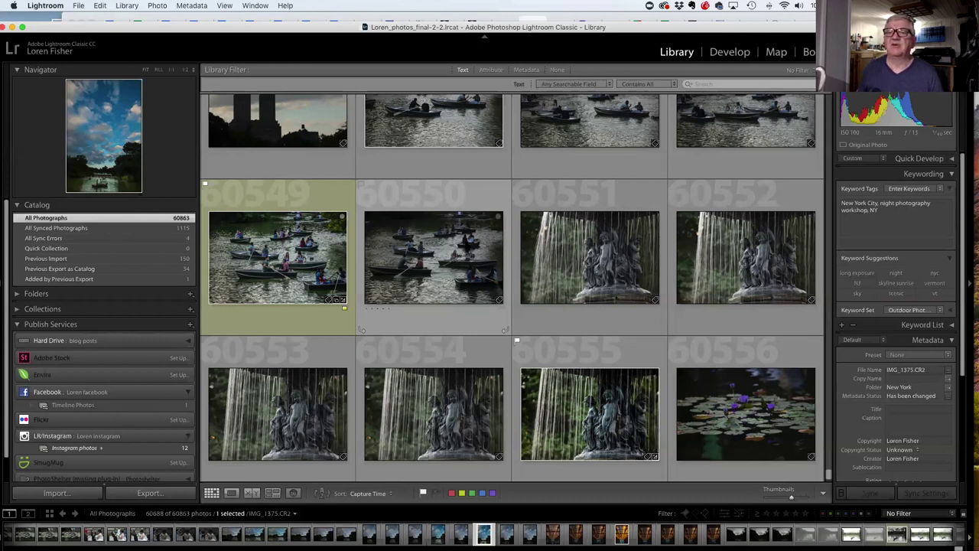
{"action": "scroll", "coordinate": [889, 229], "scroll_direction": "down", "scroll_amount": 1}
{"action": "scroll", "coordinate": [889, 229], "scroll_direction": "down", "scroll_amount": 5}
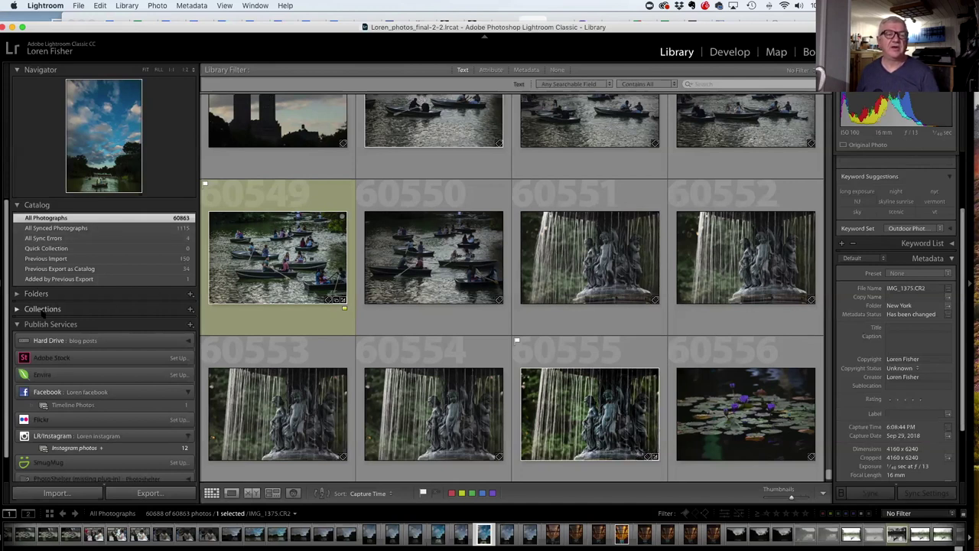
Expand the Collections list and look over its collection sets, including the workshop technicals collections.
{"action": "left_click", "coordinate": [17, 309]}
{"action": "scroll", "coordinate": [62, 290], "scroll_direction": "down", "scroll_amount": 3}
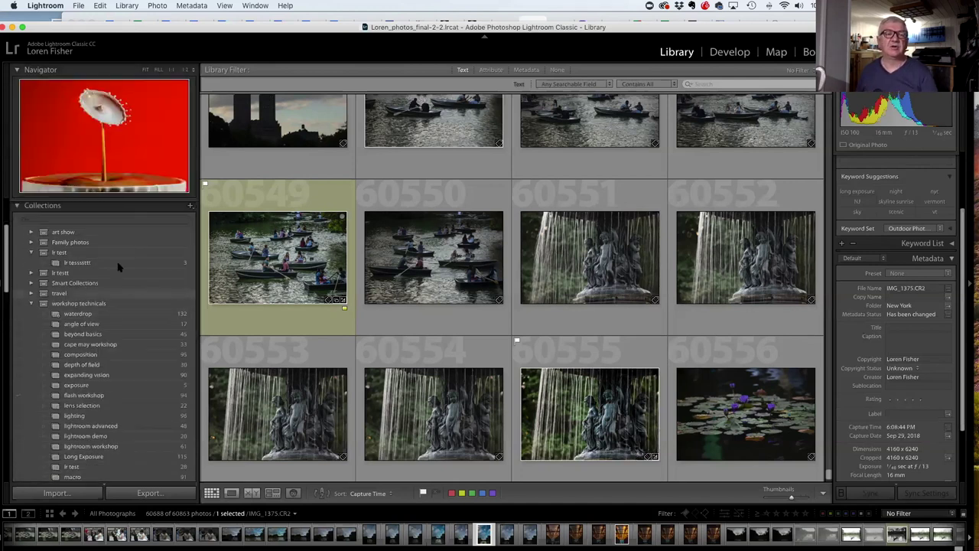
{"action": "scroll", "coordinate": [88, 268], "scroll_direction": "up", "scroll_amount": 3}
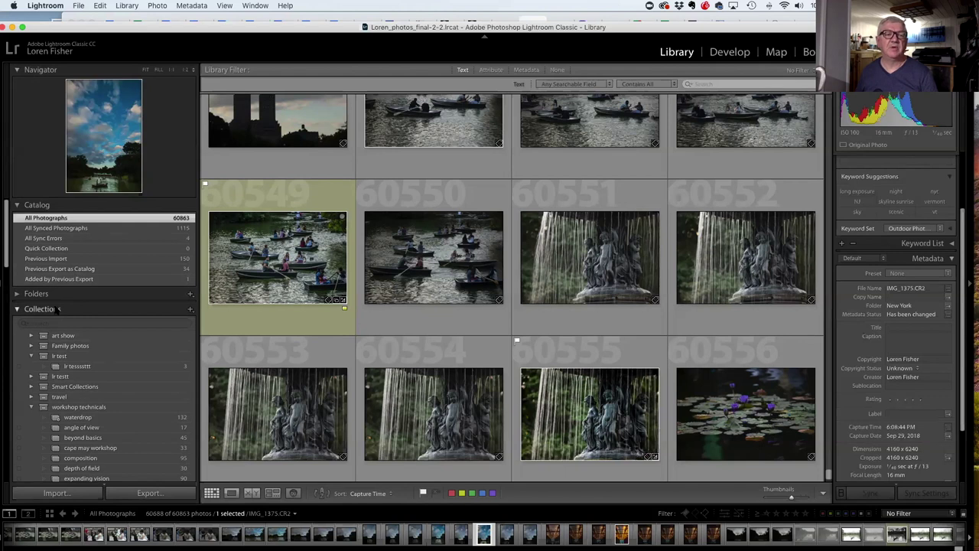
Look through the Collections list, from the workshop technicals set down to the smart and regular collections outside any set.
{"action": "scroll", "coordinate": [50, 313], "scroll_direction": "down", "scroll_amount": 4}
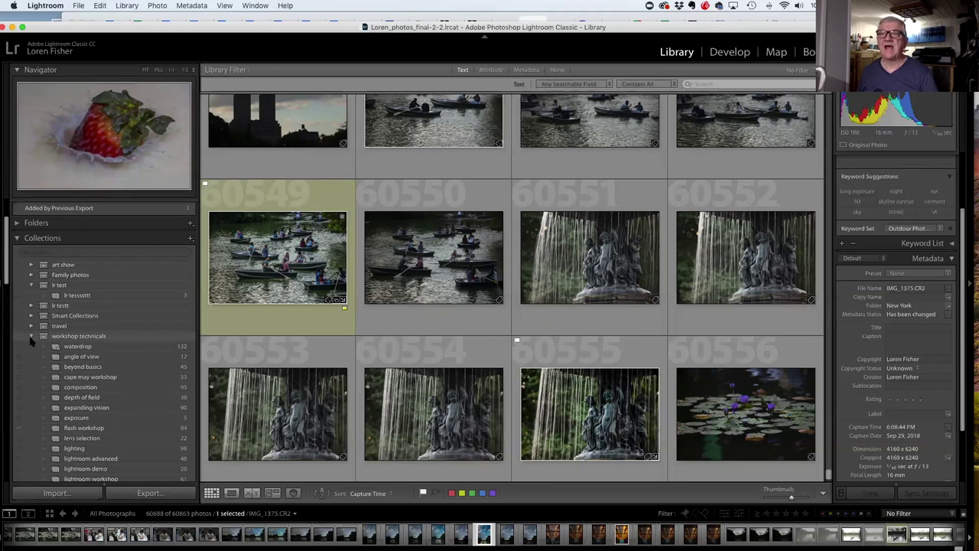
{"action": "scroll", "coordinate": [79, 316], "scroll_direction": "down", "scroll_amount": 3}
{"action": "scroll", "coordinate": [79, 314], "scroll_direction": "down", "scroll_amount": 1}
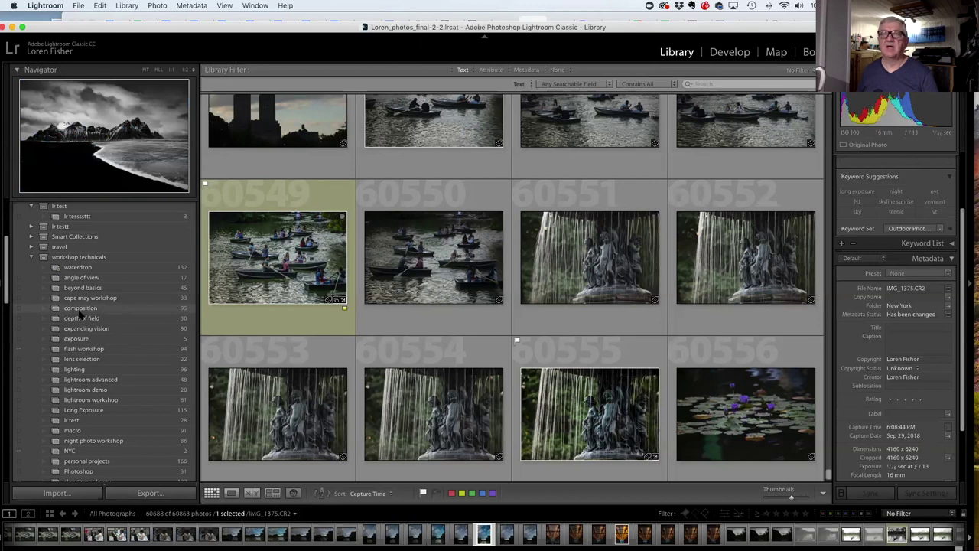
{"action": "scroll", "coordinate": [79, 314], "scroll_direction": "down", "scroll_amount": 6}
{"action": "scroll", "coordinate": [80, 315], "scroll_direction": "down", "scroll_amount": 3}
{"action": "scroll", "coordinate": [80, 315], "scroll_direction": "down", "scroll_amount": 15}
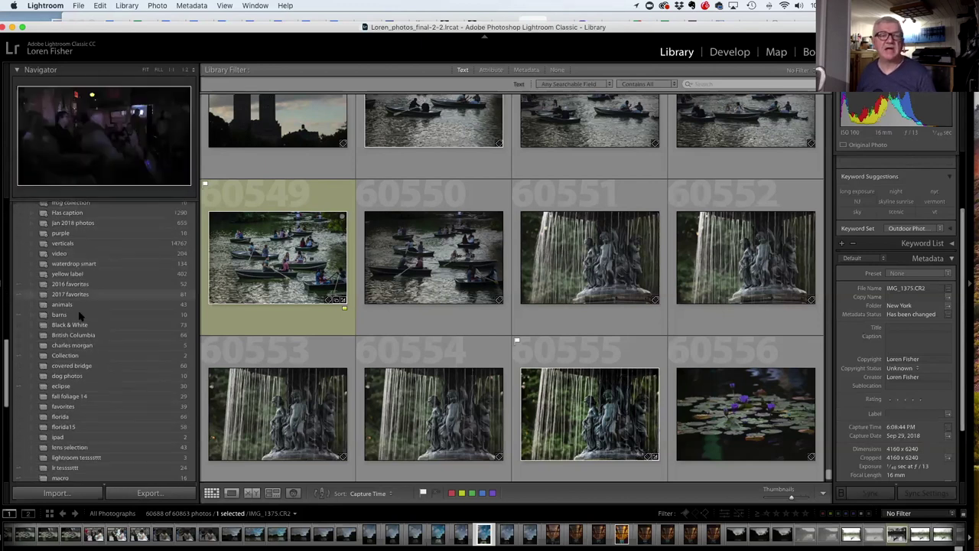
{"action": "scroll", "coordinate": [79, 316], "scroll_direction": "down", "scroll_amount": 2}
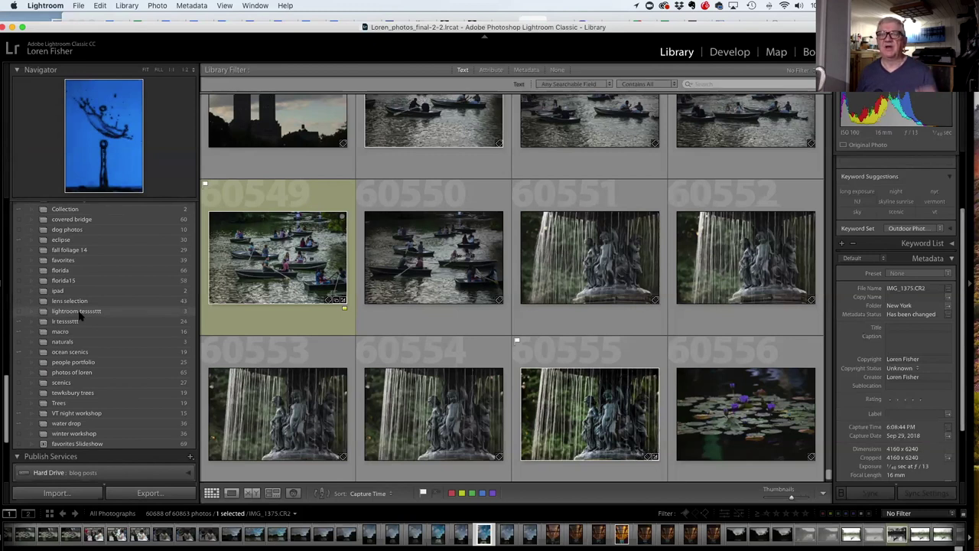
{"action": "scroll", "coordinate": [80, 316], "scroll_direction": "up", "scroll_amount": 7}
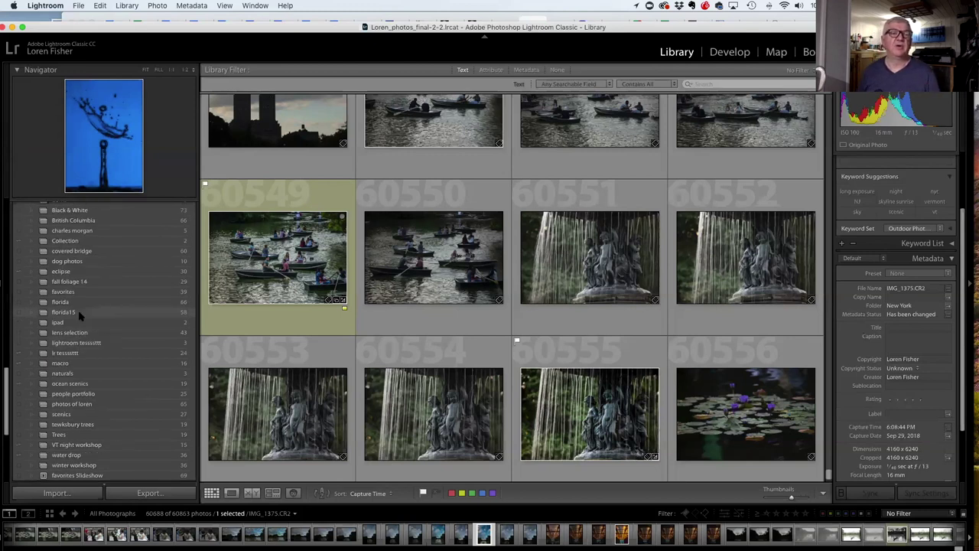
{"action": "scroll", "coordinate": [80, 315], "scroll_direction": "up", "scroll_amount": 6}
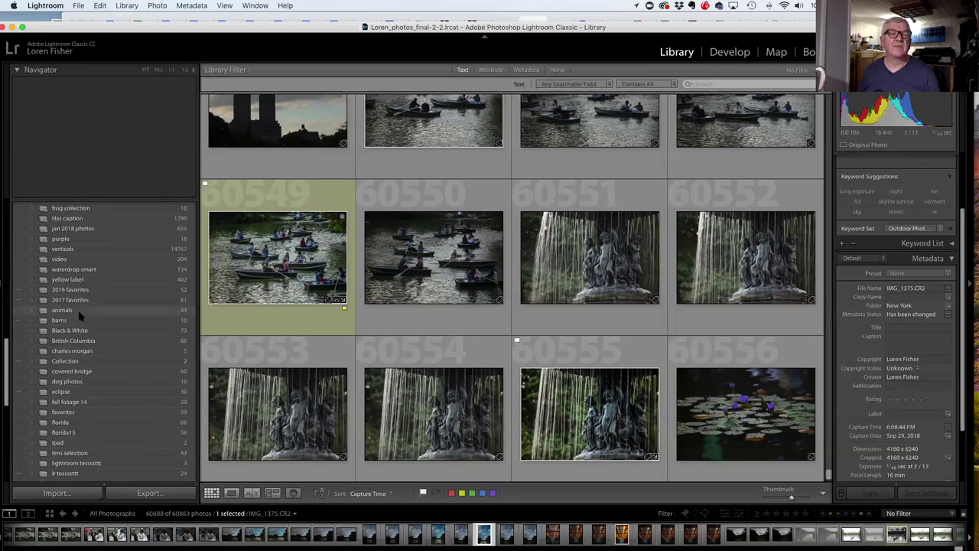
{"action": "scroll", "coordinate": [79, 316], "scroll_direction": "up", "scroll_amount": 2}
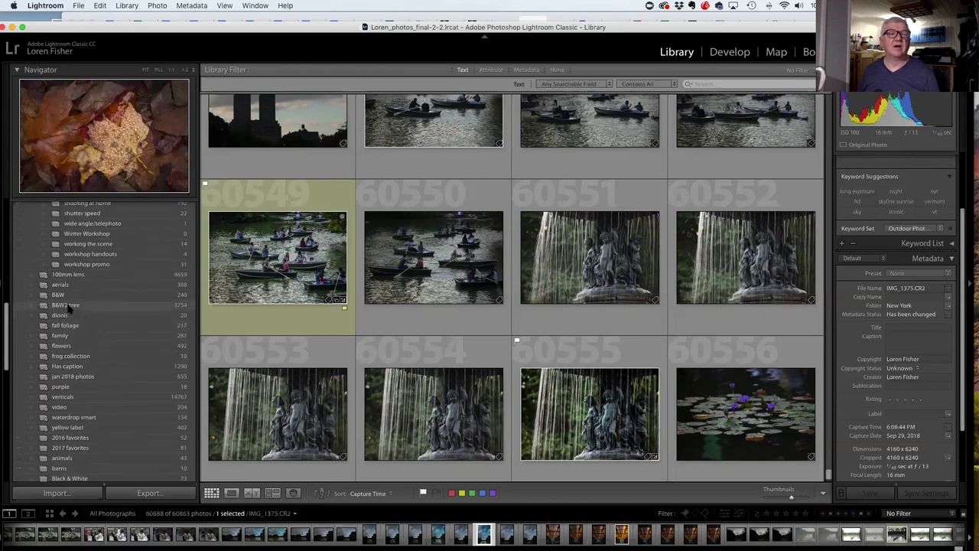
Expand the travel collection set and view its France picks and italy smart collections.
{"action": "scroll", "coordinate": [69, 307], "scroll_direction": "up", "scroll_amount": 15}
{"action": "scroll", "coordinate": [68, 307], "scroll_direction": "up", "scroll_amount": 5}
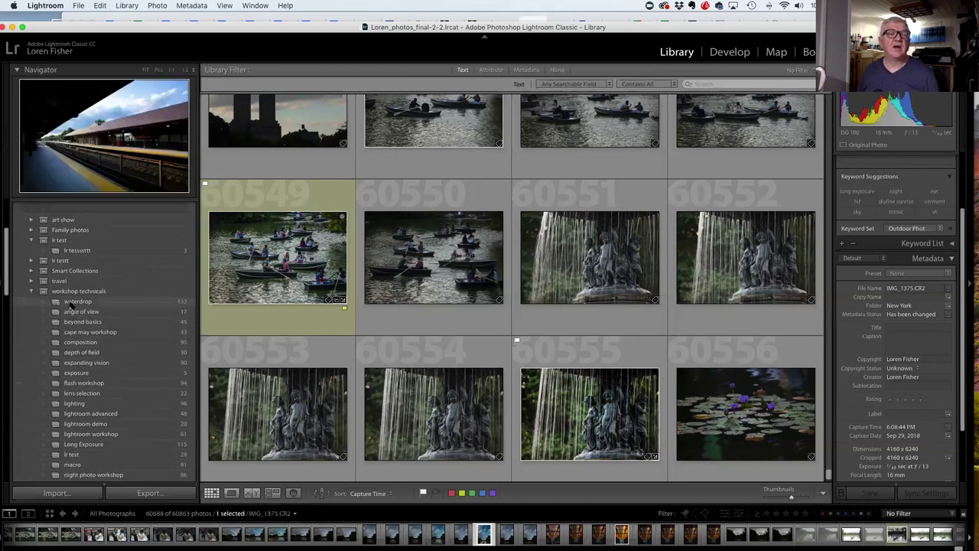
{"action": "left_click", "coordinate": [50, 308]}
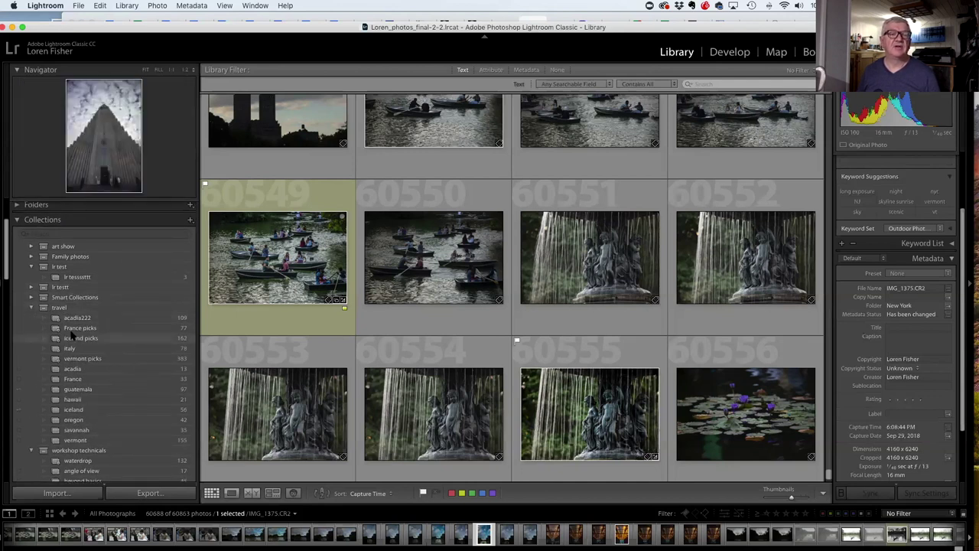
{"action": "left_click", "coordinate": [71, 329]}
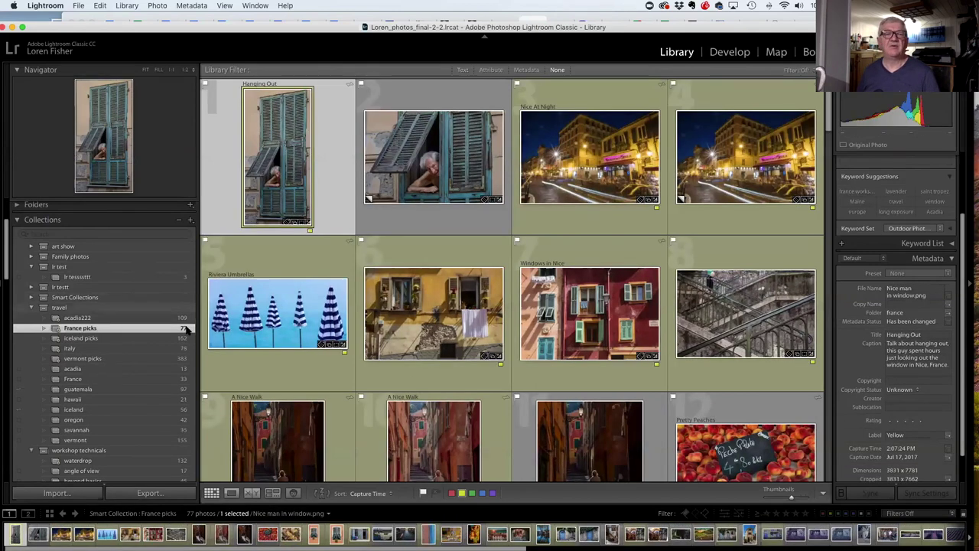
{"action": "left_click", "coordinate": [69, 348]}
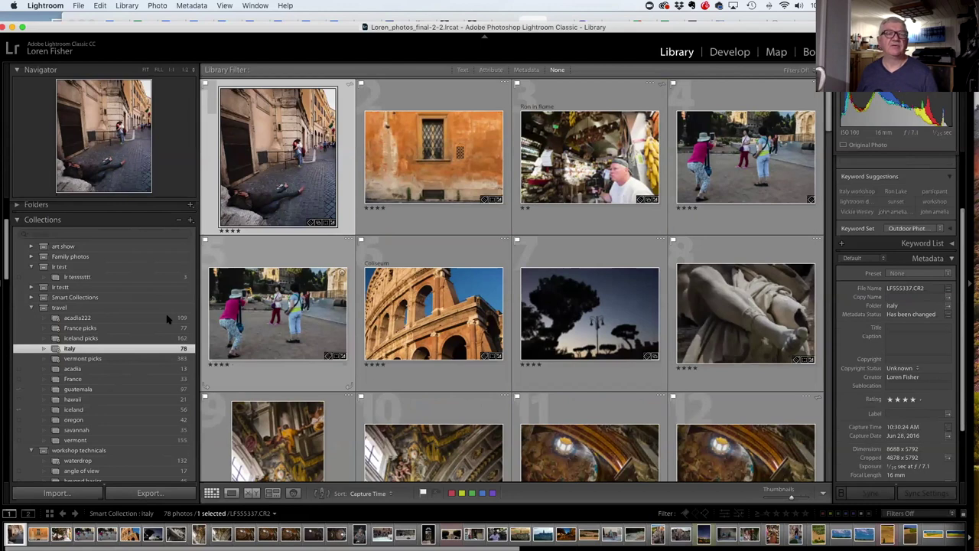
Display the photos in the dog photos collection.
{"action": "scroll", "coordinate": [115, 329], "scroll_direction": "down", "scroll_amount": 5}
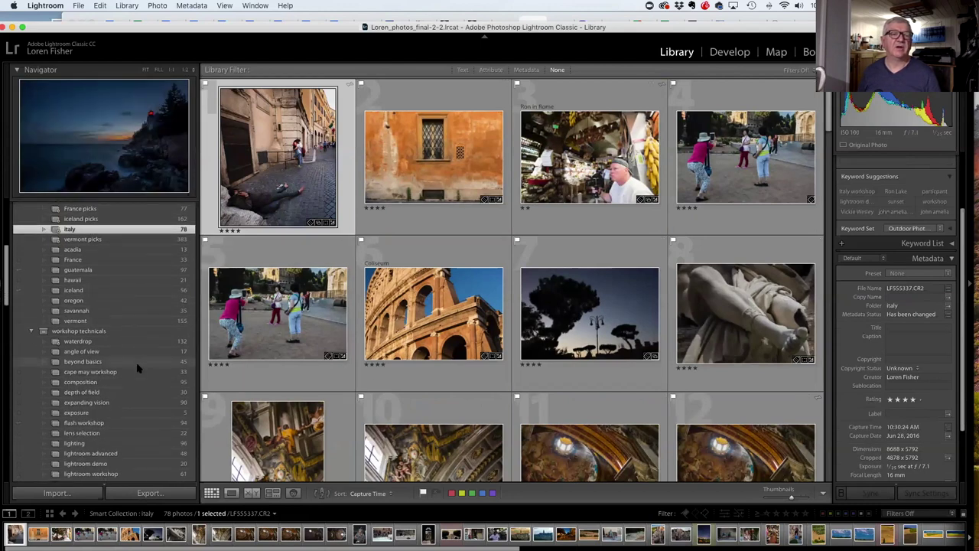
{"action": "scroll", "coordinate": [138, 366], "scroll_direction": "down", "scroll_amount": 10}
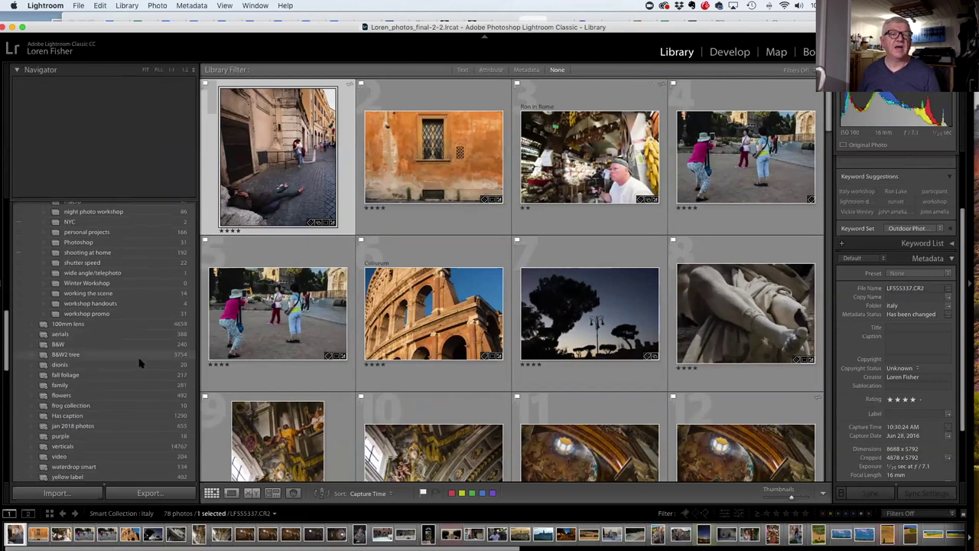
{"action": "scroll", "coordinate": [139, 363], "scroll_direction": "down", "scroll_amount": 4}
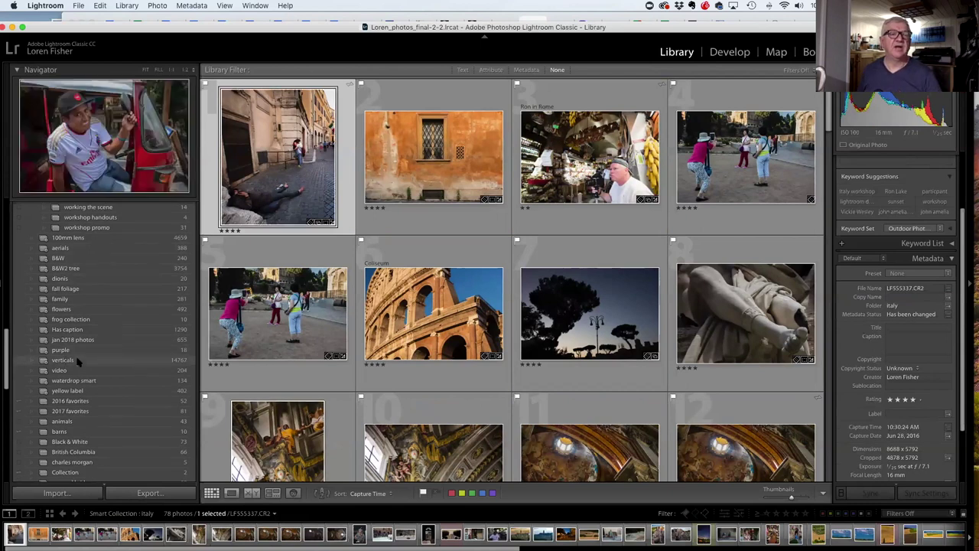
{"action": "scroll", "coordinate": [90, 359], "scroll_direction": "down", "scroll_amount": 8}
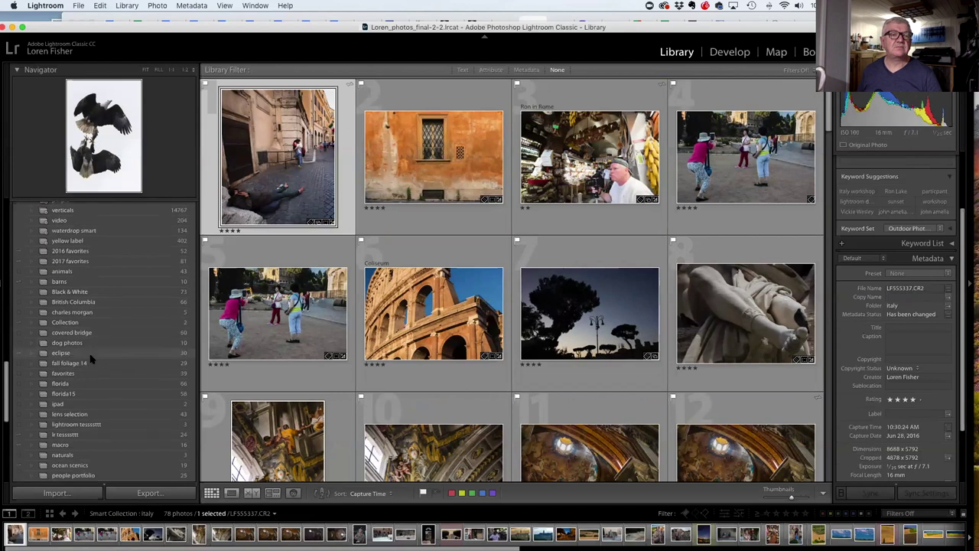
{"action": "left_click", "coordinate": [69, 320]}
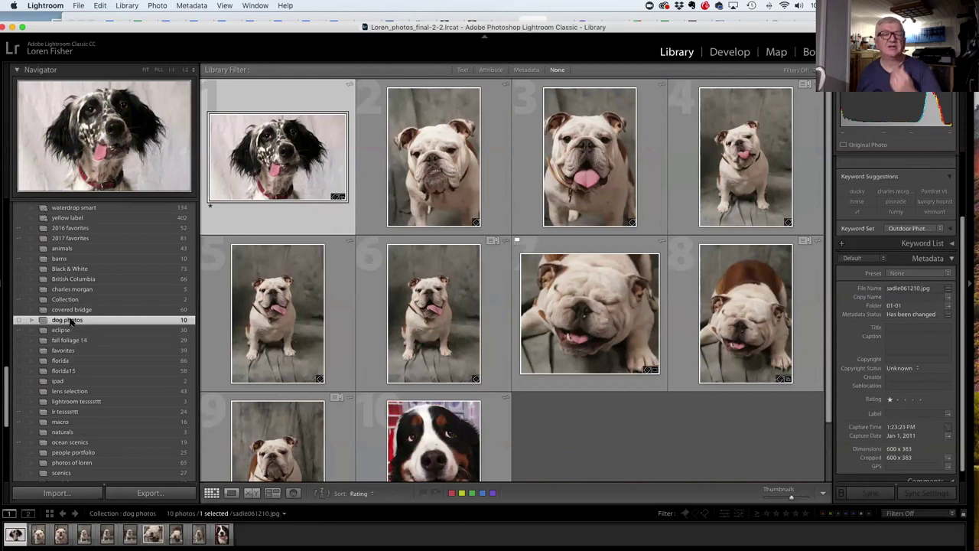
Look over the other collections and display the photos in the aerials smart collection.
{"action": "scroll", "coordinate": [99, 321], "scroll_direction": "up", "scroll_amount": 4}
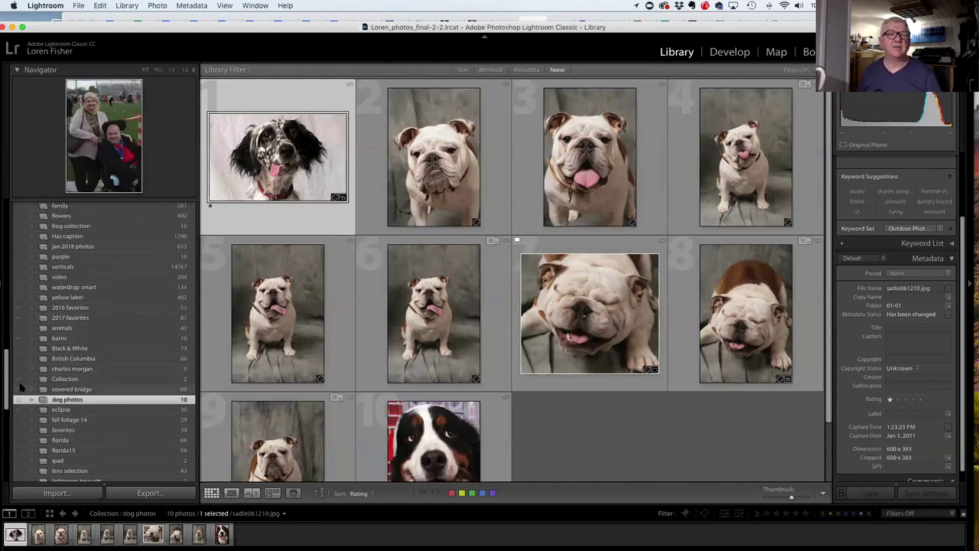
{"action": "scroll", "coordinate": [46, 375], "scroll_direction": "down", "scroll_amount": 7}
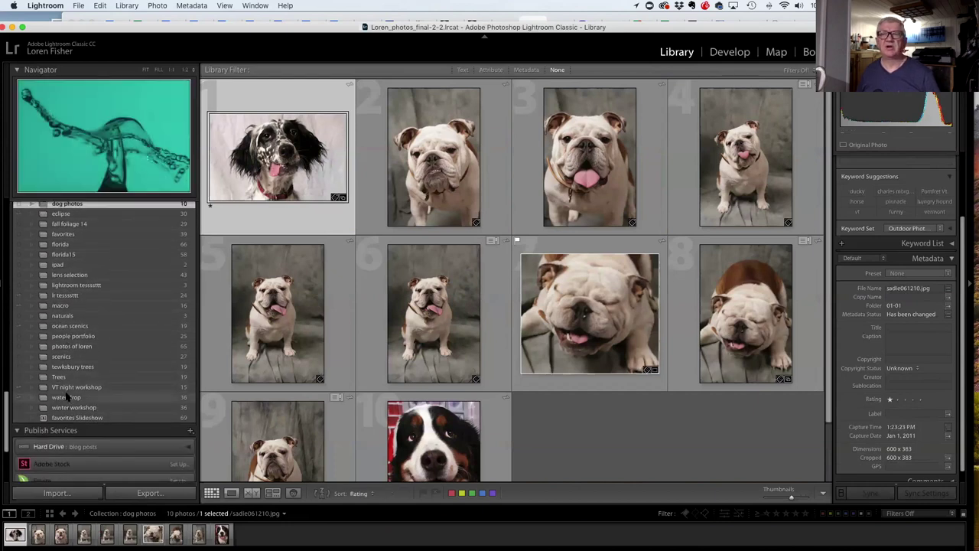
{"action": "scroll", "coordinate": [67, 397], "scroll_direction": "up", "scroll_amount": 4}
{"action": "scroll", "coordinate": [68, 396], "scroll_direction": "up", "scroll_amount": 8}
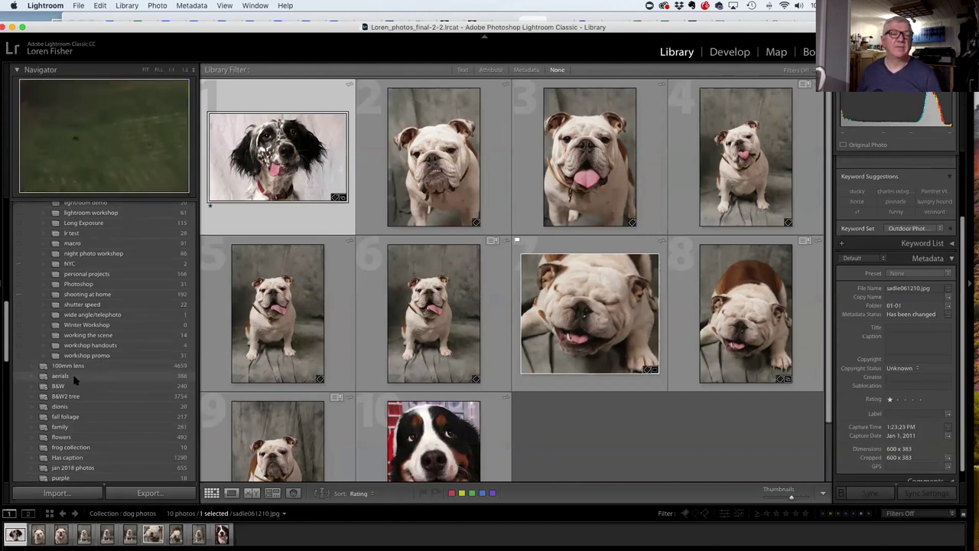
{"action": "left_click", "coordinate": [69, 377]}
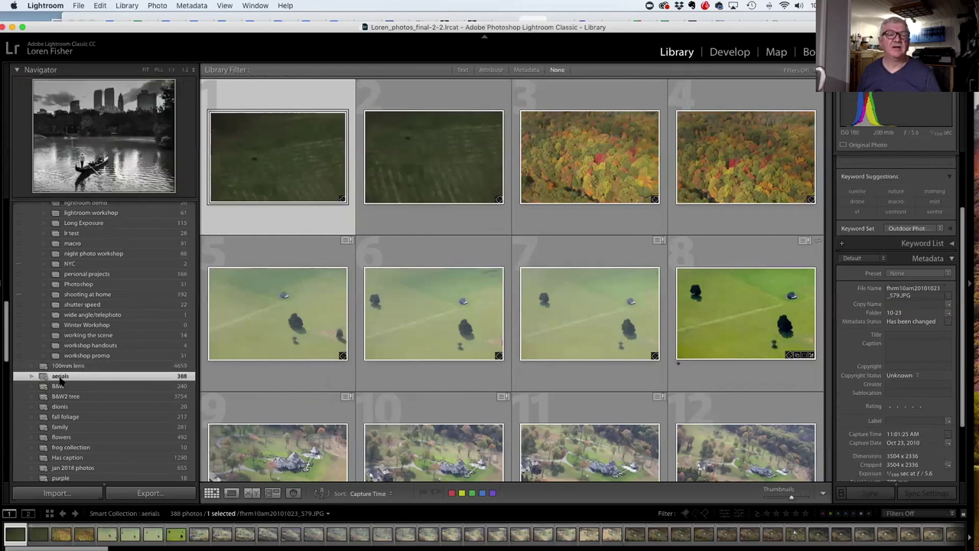
Examine the matching rules of the aerials smart collection and close them without changes.
{"action": "right_click", "coordinate": [59, 376]}
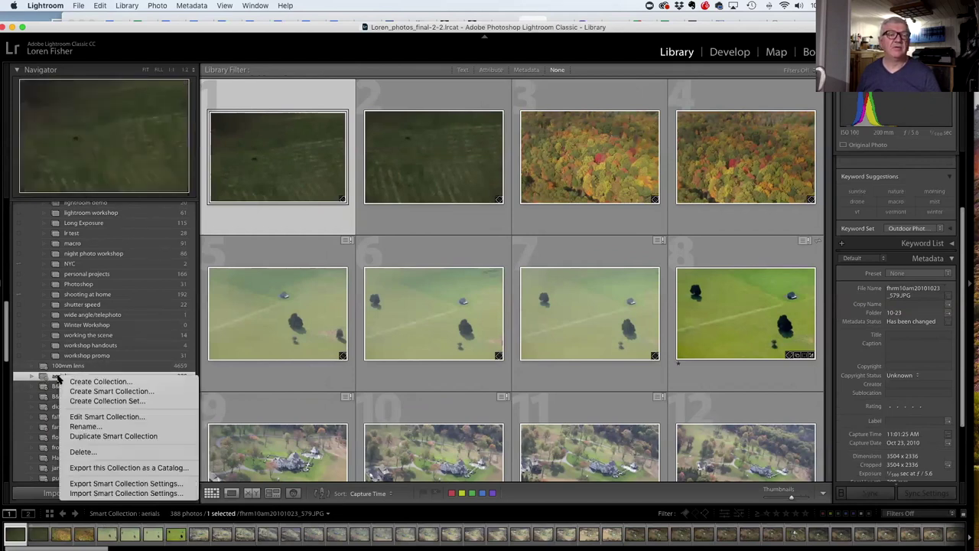
{"action": "left_click", "coordinate": [93, 417]}
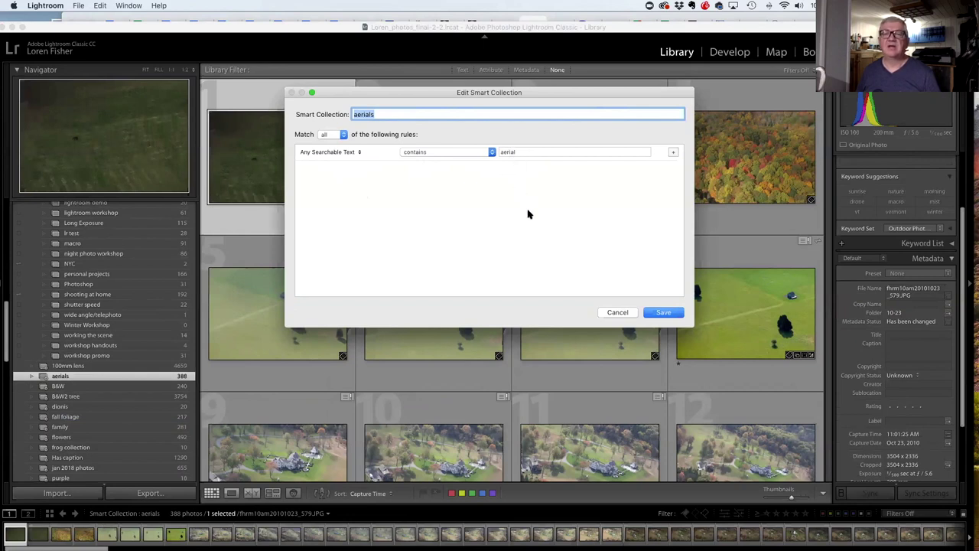
{"action": "left_click", "coordinate": [615, 313]}
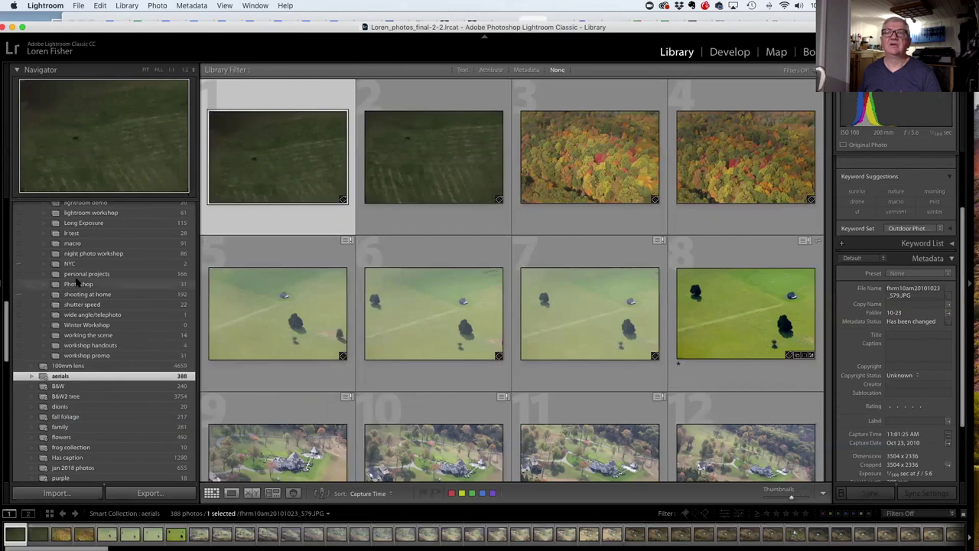
Review the workshop technicals collections again and display the photos in the florida collection.
{"action": "scroll", "coordinate": [128, 284], "scroll_direction": "up", "scroll_amount": 5}
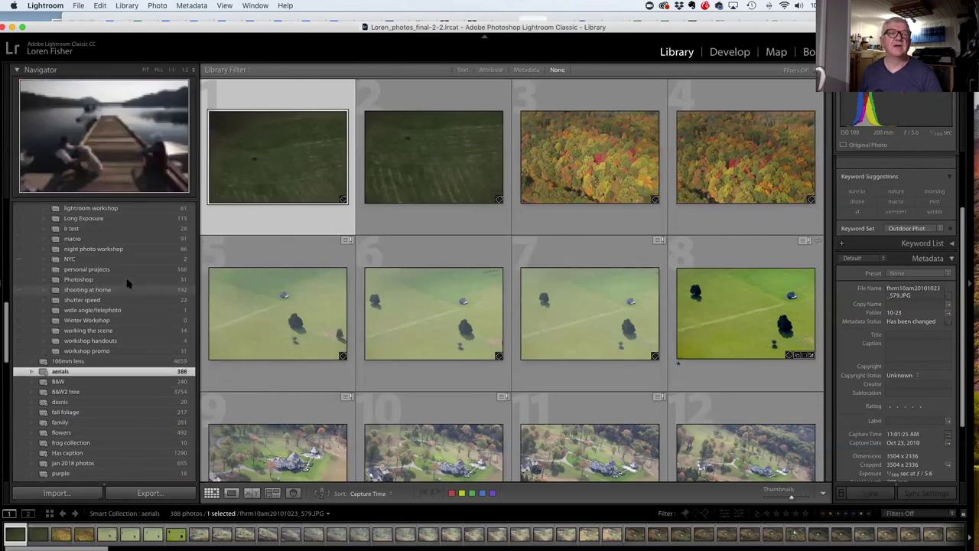
{"action": "scroll", "coordinate": [123, 279], "scroll_direction": "up", "scroll_amount": 4}
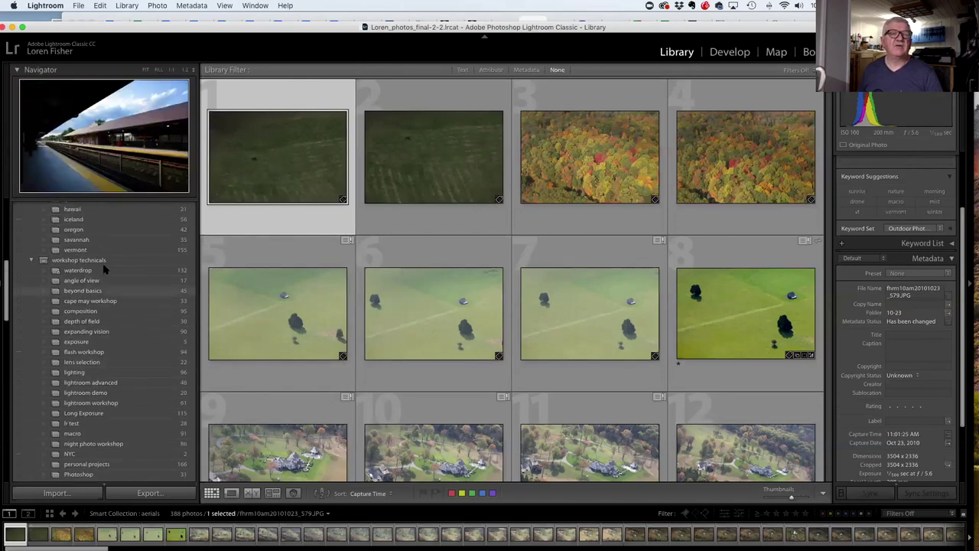
{"action": "scroll", "coordinate": [104, 268], "scroll_direction": "down", "scroll_amount": 2}
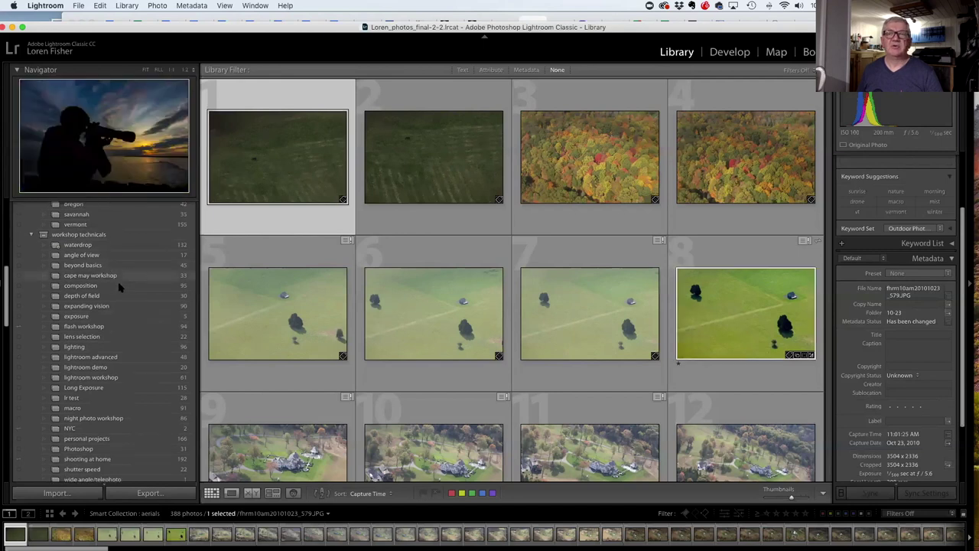
{"action": "scroll", "coordinate": [101, 321], "scroll_direction": "down", "scroll_amount": 1}
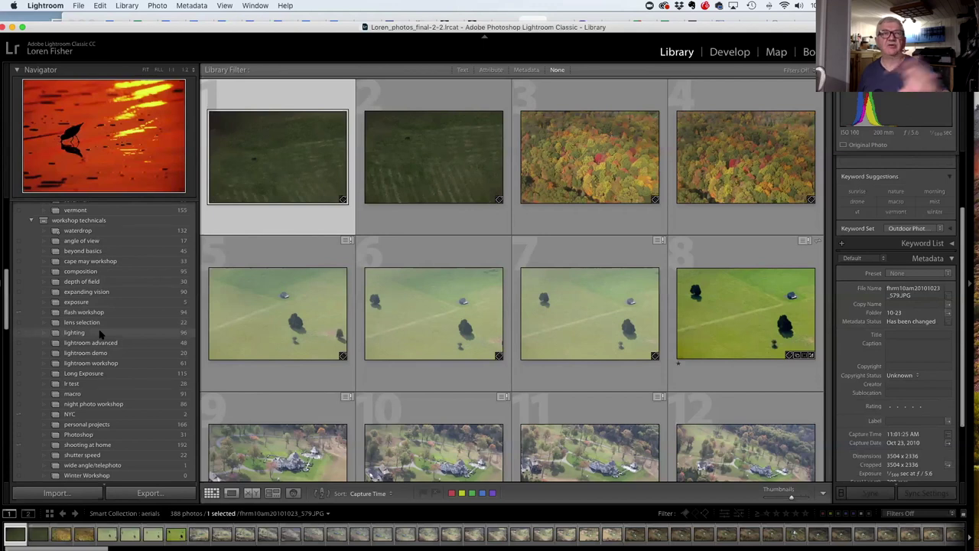
{"action": "scroll", "coordinate": [99, 329], "scroll_direction": "down", "scroll_amount": 10}
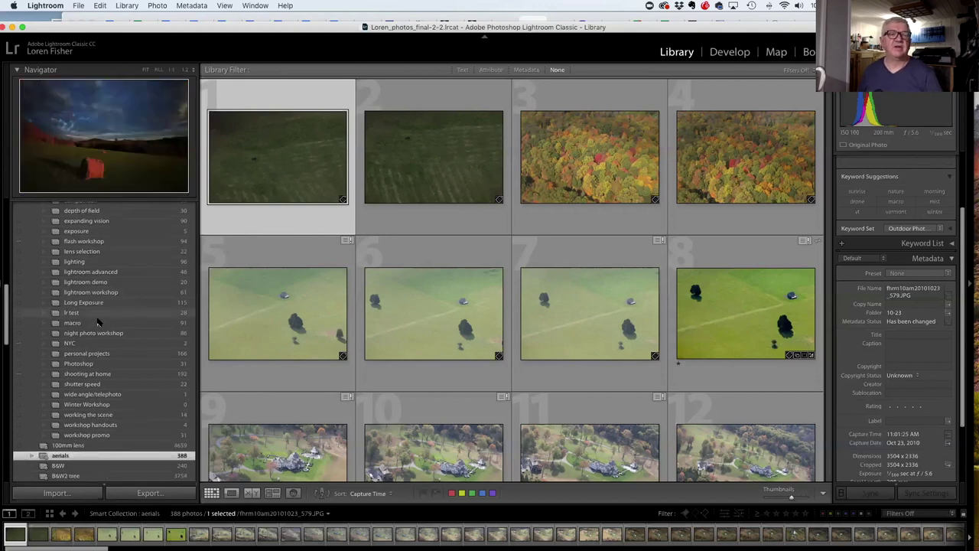
{"action": "scroll", "coordinate": [97, 322], "scroll_direction": "down", "scroll_amount": 11}
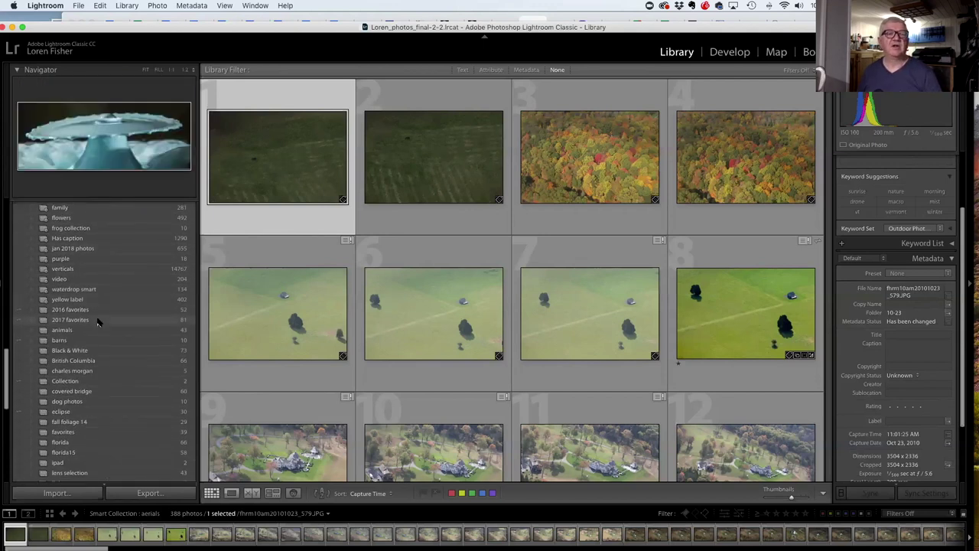
{"action": "scroll", "coordinate": [97, 322], "scroll_direction": "down", "scroll_amount": 4}
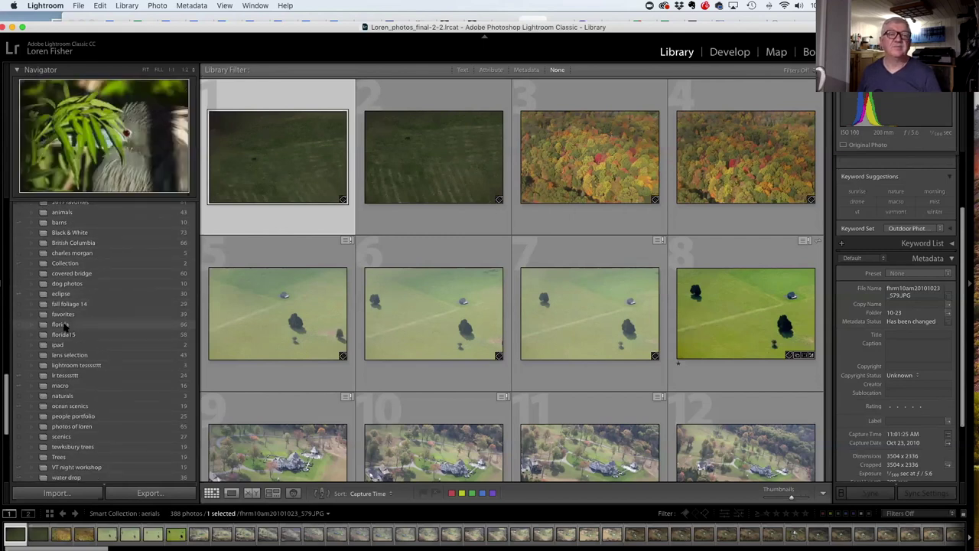
{"action": "left_click", "coordinate": [61, 325]}
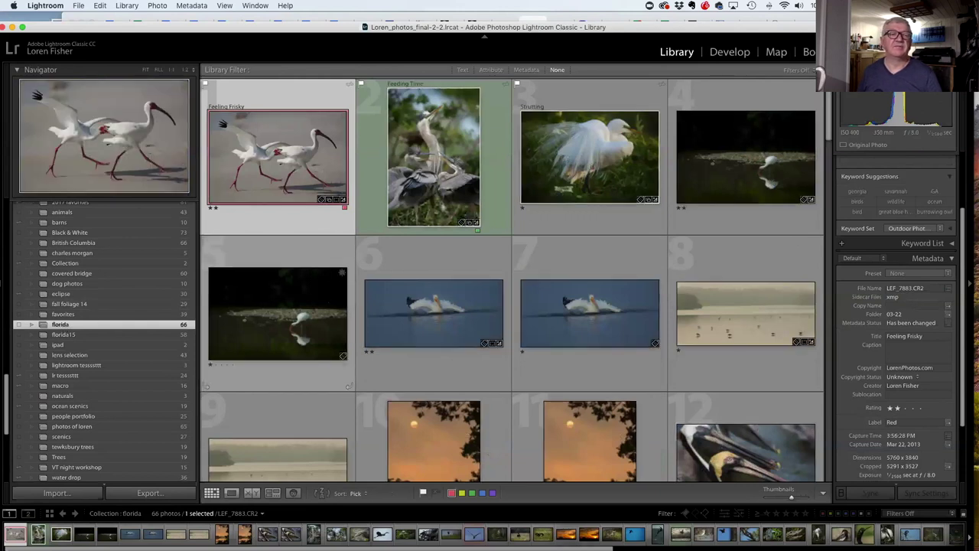
Look through the photos of the florida collection and the list of available collections.
{"action": "scroll", "coordinate": [455, 262], "scroll_direction": "down", "scroll_amount": 5}
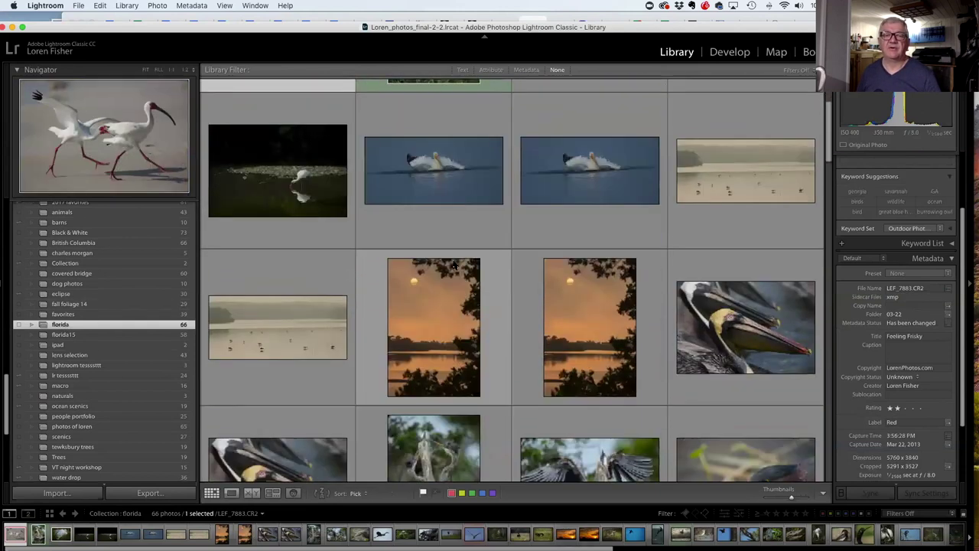
{"action": "scroll", "coordinate": [449, 264], "scroll_direction": "down", "scroll_amount": 1}
{"action": "scroll", "coordinate": [136, 290], "scroll_direction": "down", "scroll_amount": 5}
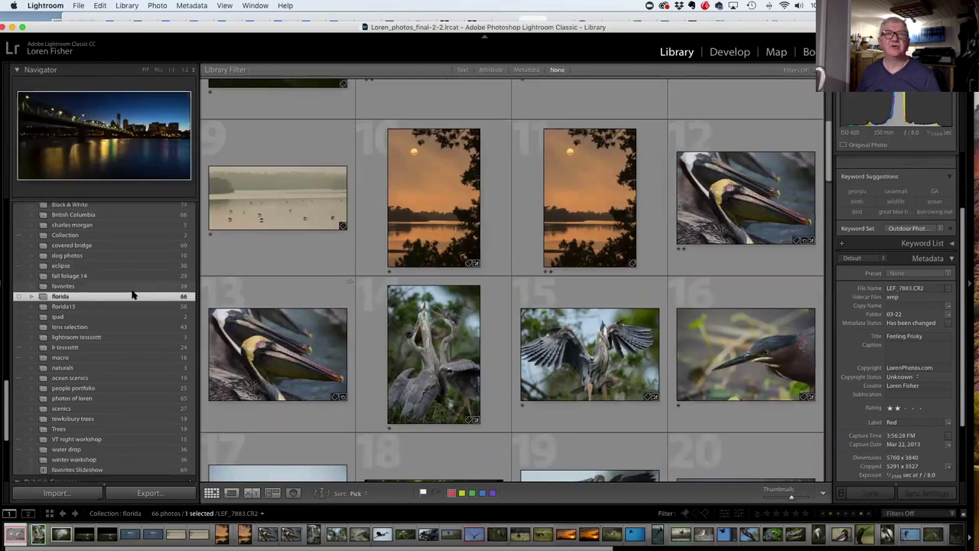
{"action": "scroll", "coordinate": [136, 293], "scroll_direction": "down", "scroll_amount": 2}
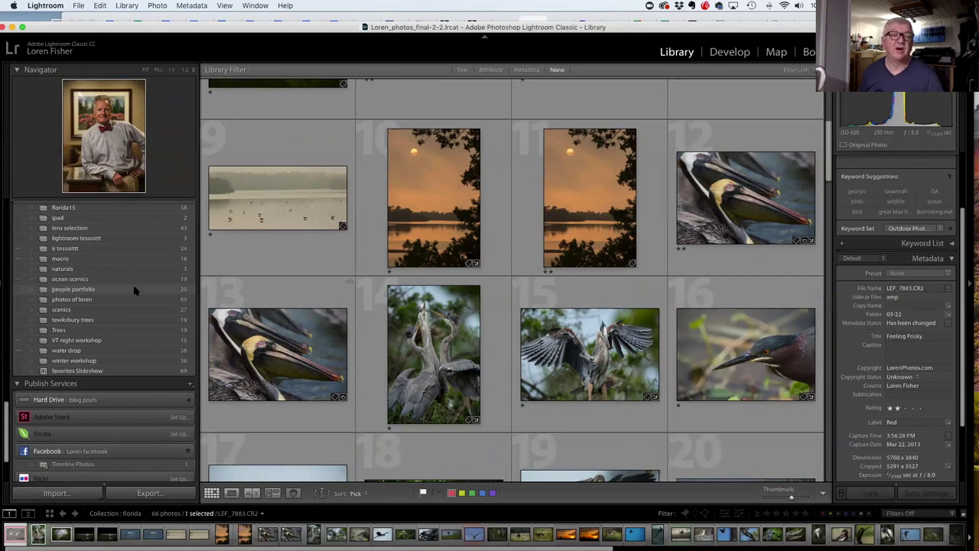
{"action": "scroll", "coordinate": [134, 290], "scroll_direction": "down", "scroll_amount": 1}
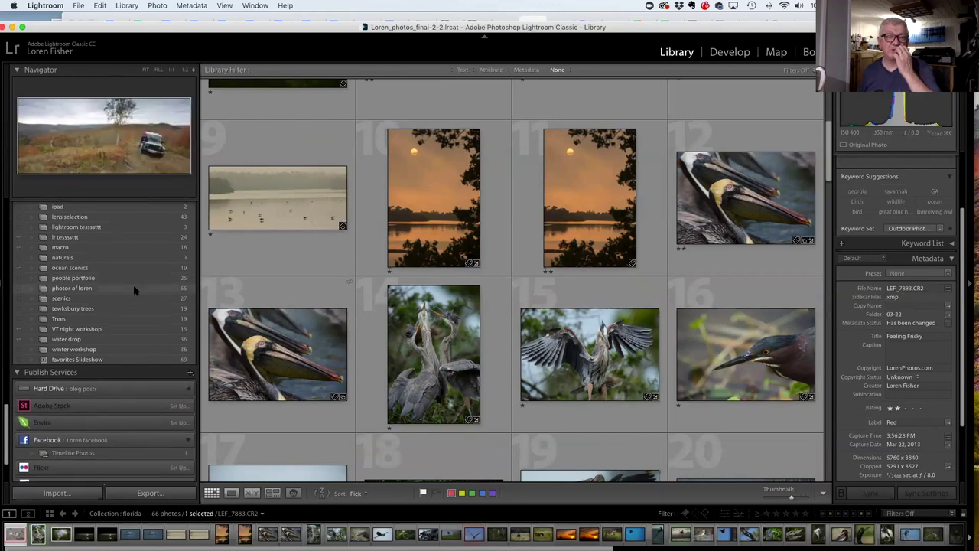
{"action": "scroll", "coordinate": [120, 289], "scroll_direction": "up", "scroll_amount": 3}
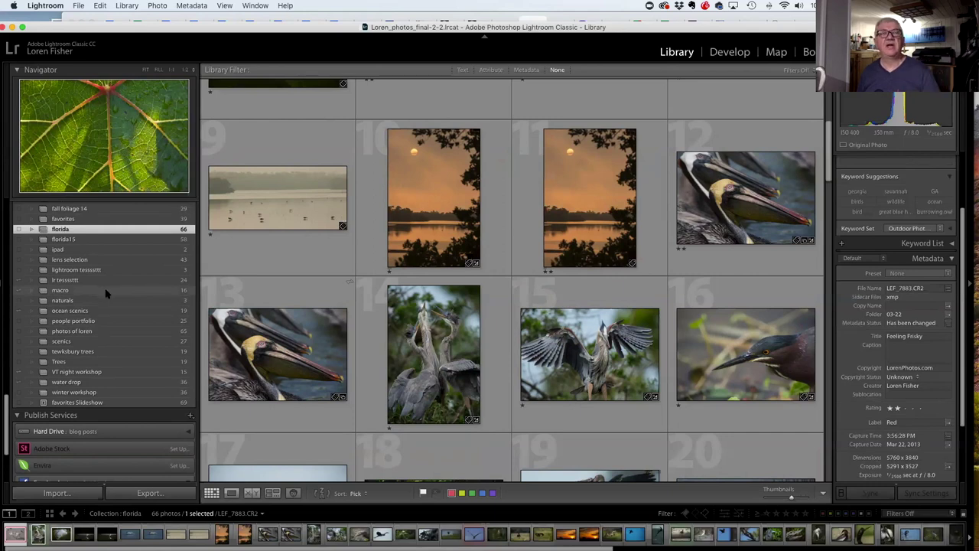
{"action": "scroll", "coordinate": [106, 293], "scroll_direction": "up", "scroll_amount": 5}
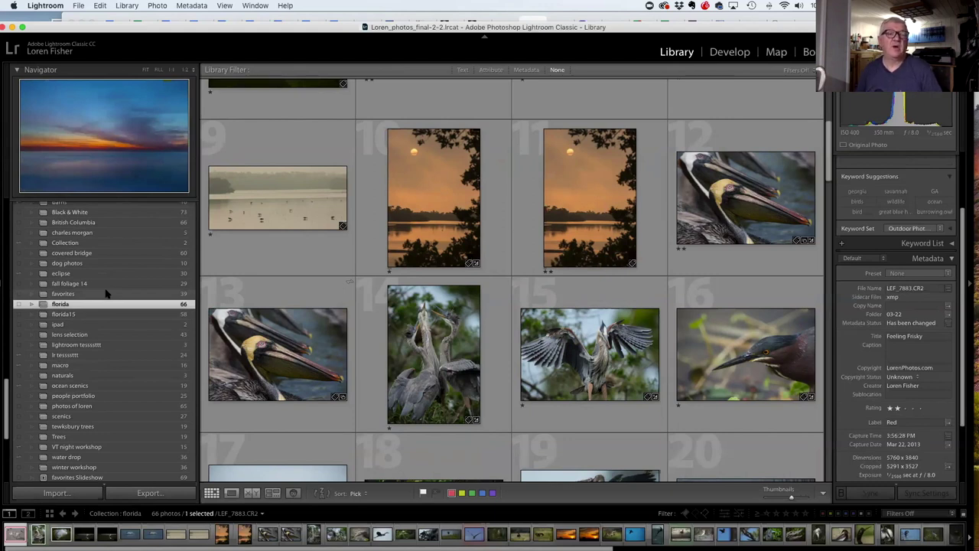
{"action": "scroll", "coordinate": [106, 293], "scroll_direction": "down", "scroll_amount": 3}
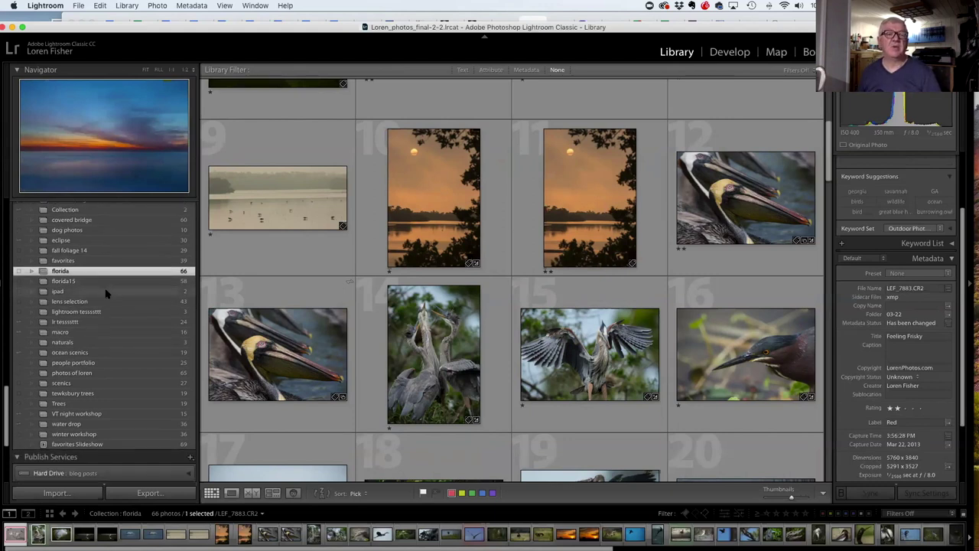
{"action": "scroll", "coordinate": [106, 293], "scroll_direction": "up", "scroll_amount": 5}
{"action": "scroll", "coordinate": [106, 293], "scroll_direction": "up", "scroll_amount": 10}
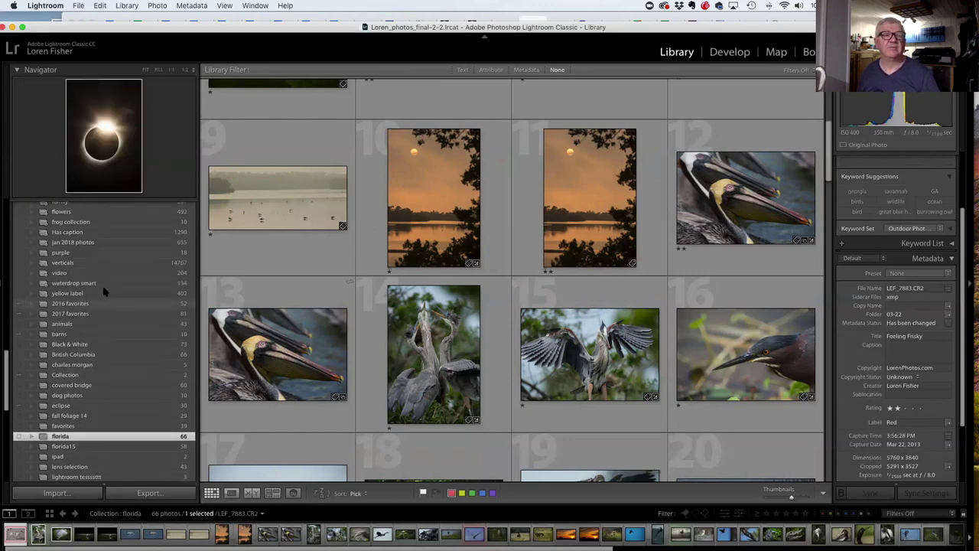
{"action": "scroll", "coordinate": [103, 288], "scroll_direction": "down", "scroll_amount": 3}
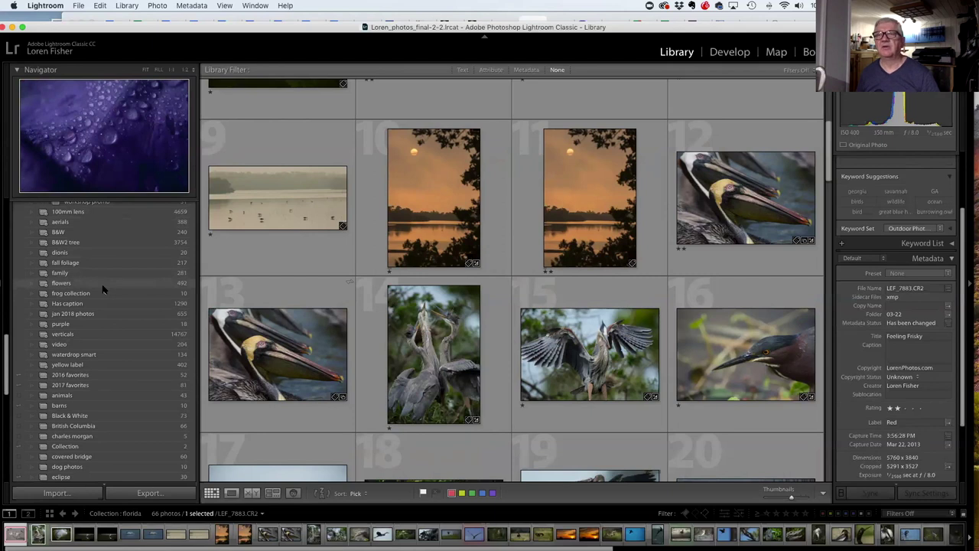
{"action": "scroll", "coordinate": [103, 288], "scroll_direction": "down", "scroll_amount": 3}
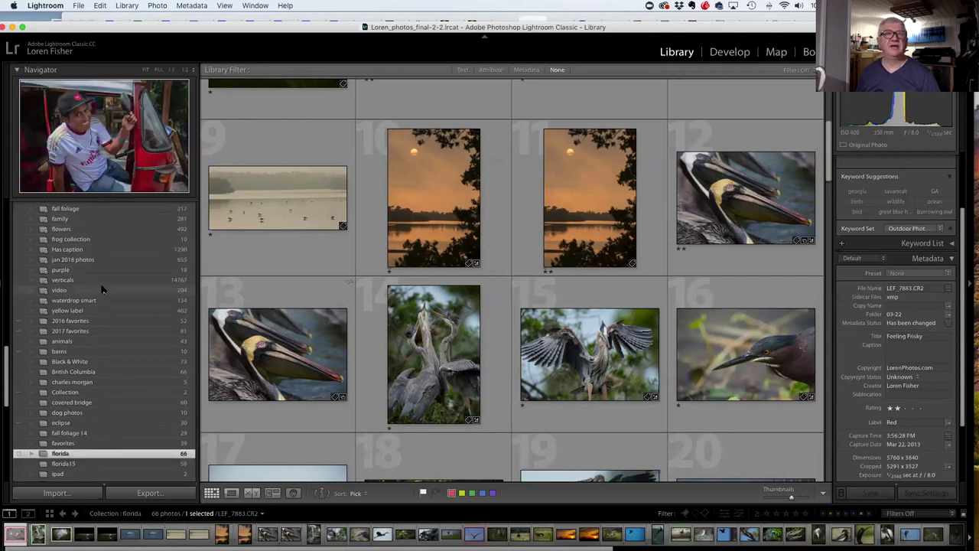
{"action": "scroll", "coordinate": [101, 289], "scroll_direction": "down", "scroll_amount": 7}
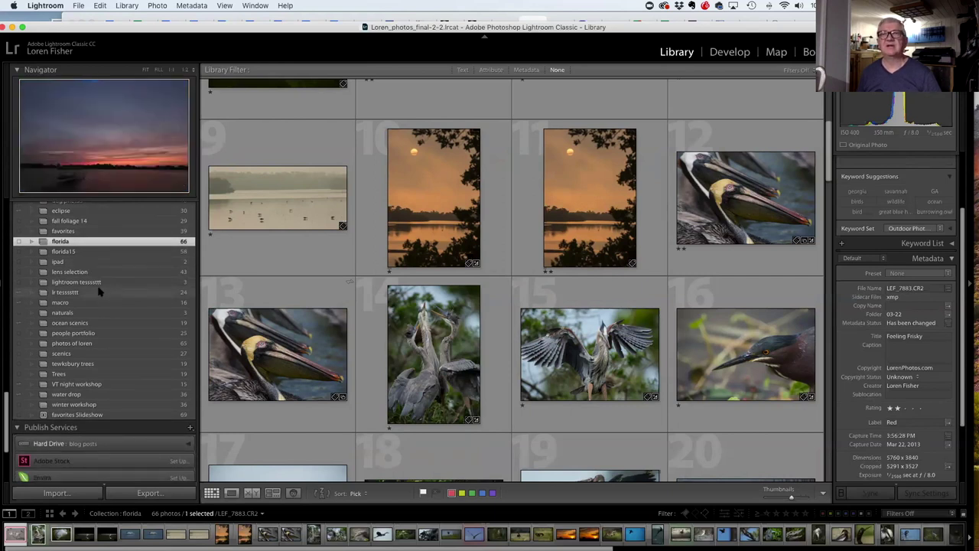
{"action": "scroll", "coordinate": [96, 295], "scroll_direction": "up", "scroll_amount": 4}
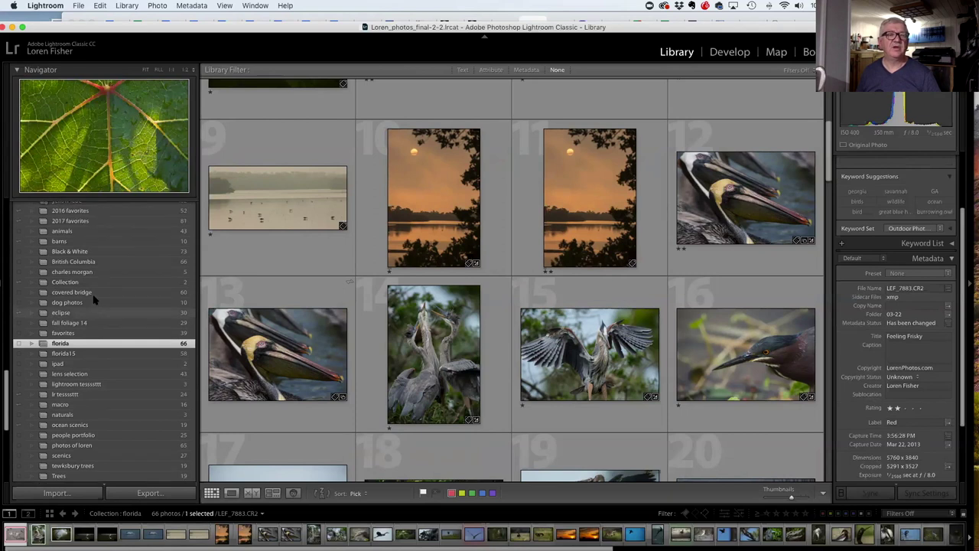
{"action": "scroll", "coordinate": [90, 300], "scroll_direction": "up", "scroll_amount": 2}
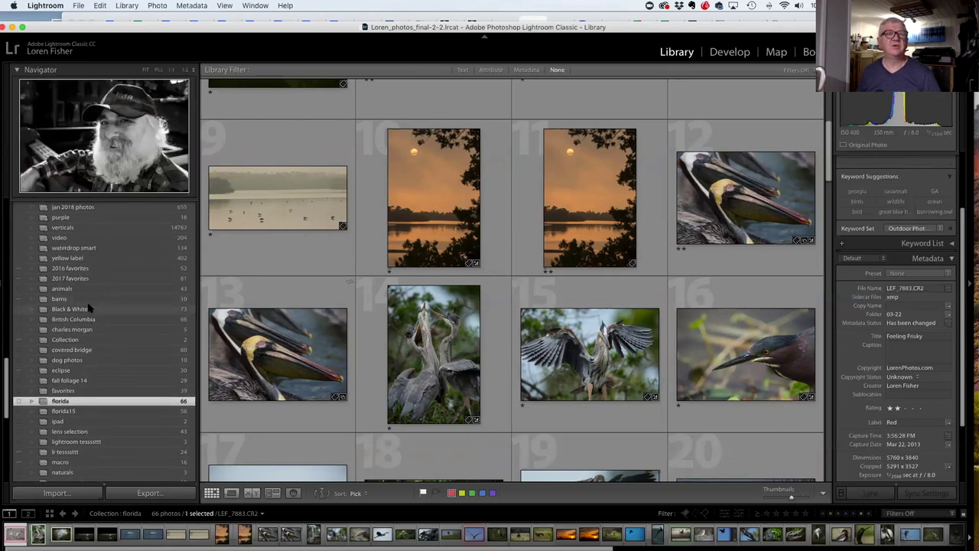
{"action": "scroll", "coordinate": [91, 294], "scroll_direction": "up", "scroll_amount": 1}
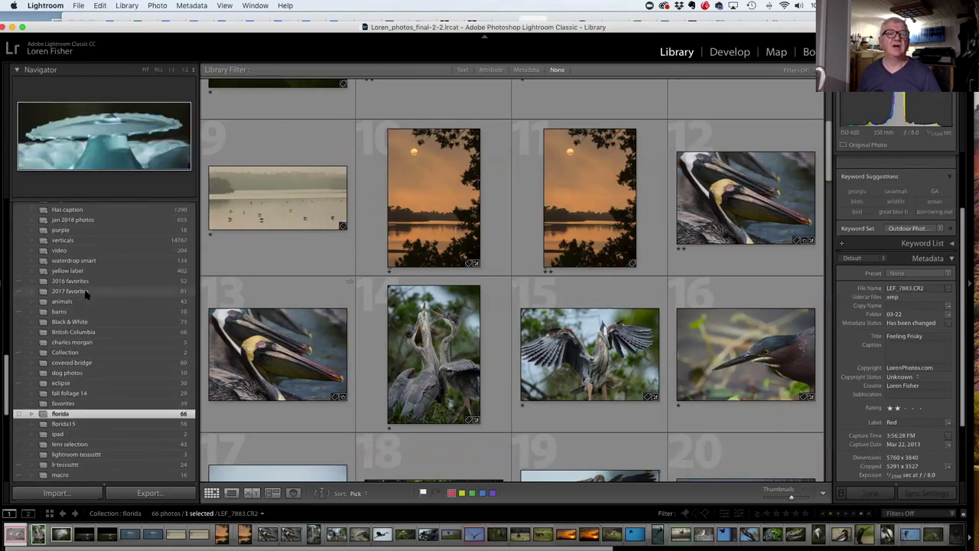
Show the 2017 favorites collection and look through its photos.
{"action": "left_click", "coordinate": [86, 293]}
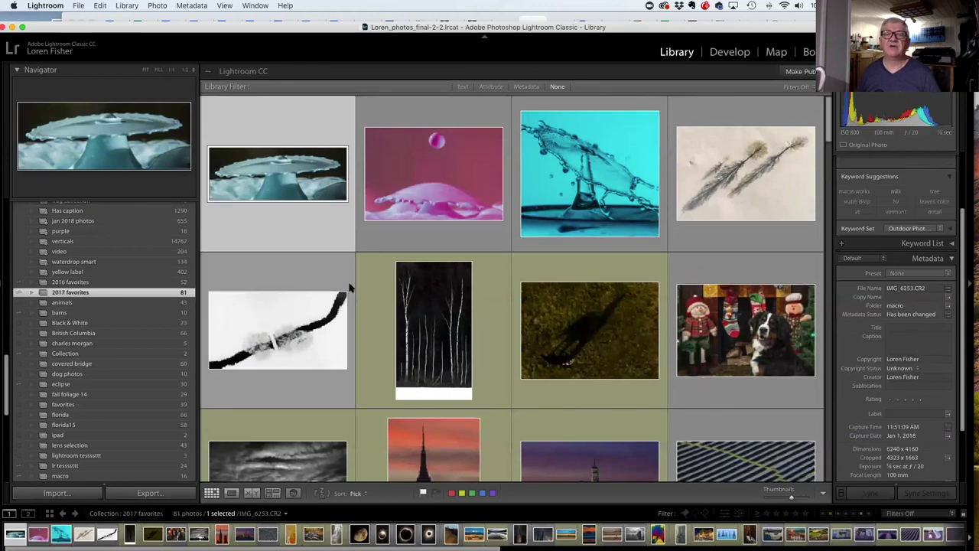
{"action": "scroll", "coordinate": [337, 278], "scroll_direction": "down", "scroll_amount": 10}
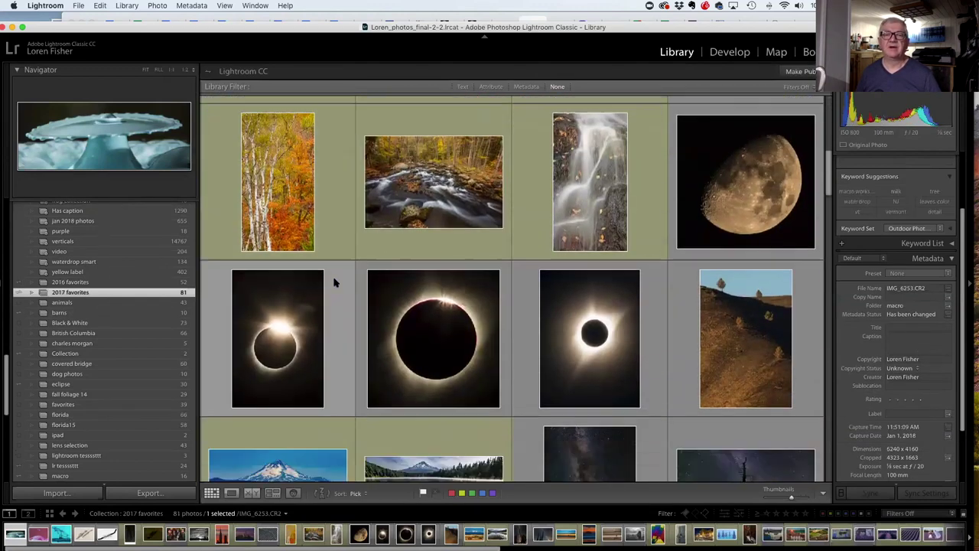
{"action": "scroll", "coordinate": [334, 282], "scroll_direction": "down", "scroll_amount": 8}
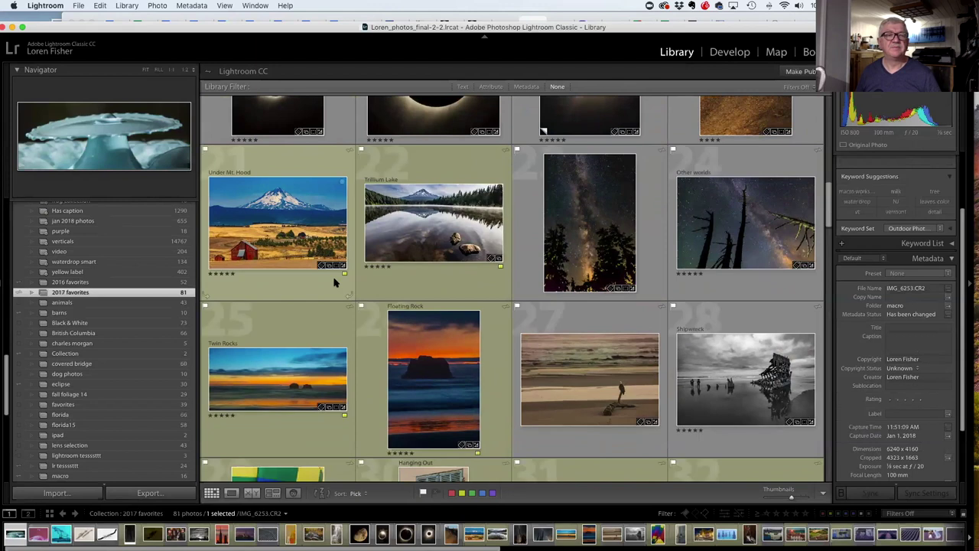
{"action": "scroll", "coordinate": [334, 283], "scroll_direction": "down", "scroll_amount": 3}
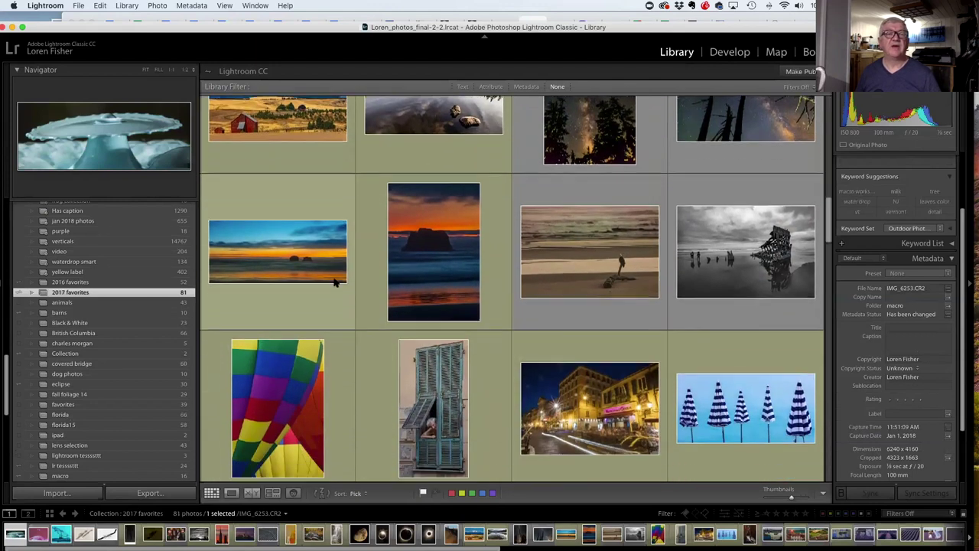
{"action": "scroll", "coordinate": [333, 284], "scroll_direction": "down", "scroll_amount": 10}
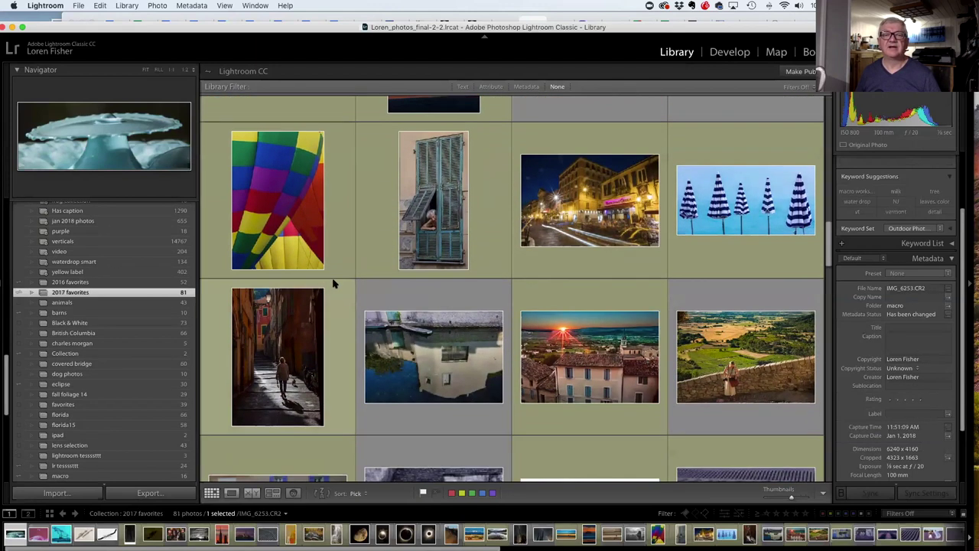
{"action": "scroll", "coordinate": [333, 284], "scroll_direction": "down", "scroll_amount": 8}
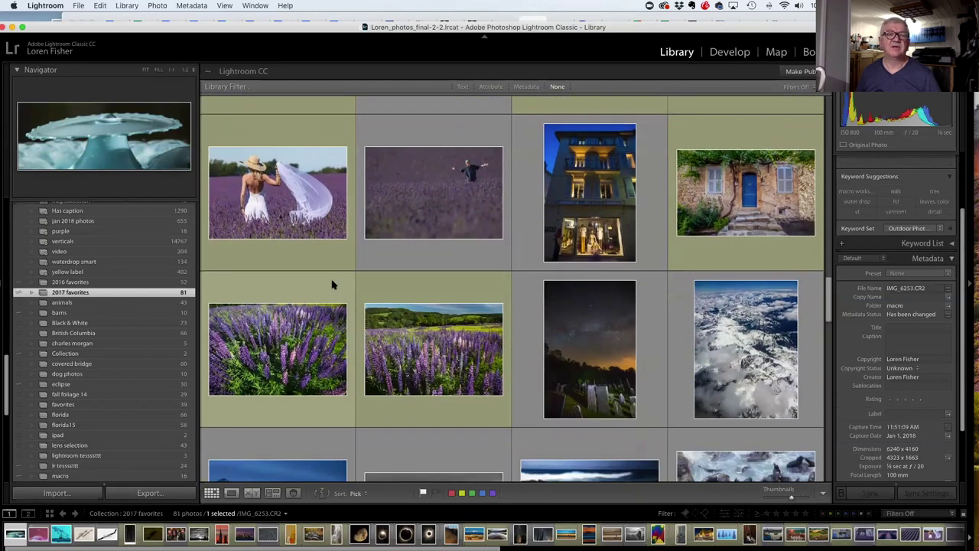
{"action": "scroll", "coordinate": [333, 284], "scroll_direction": "down", "scroll_amount": 4}
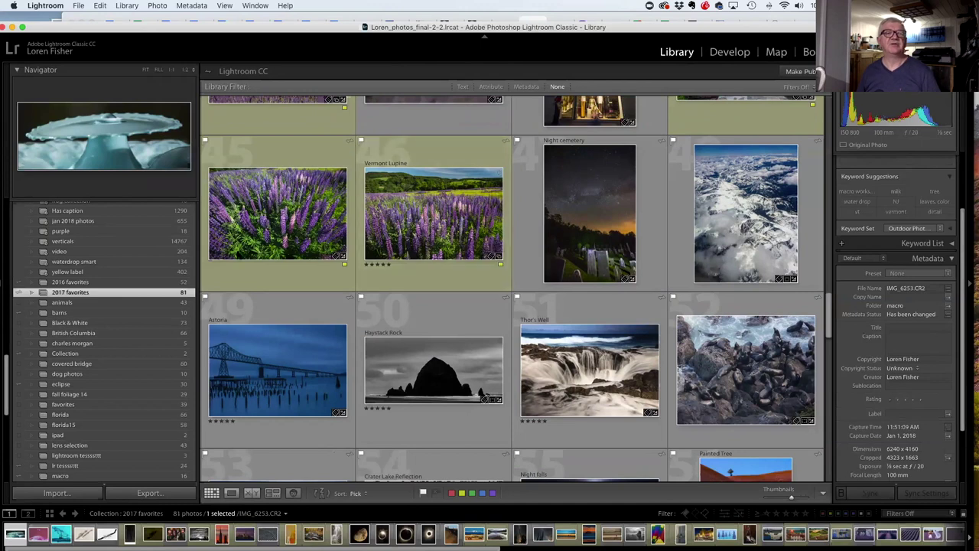
Open the animals collection and remove the photo of the long-necked bird standing in grass from it.
{"action": "mouse_move", "coordinate": [85, 284]}
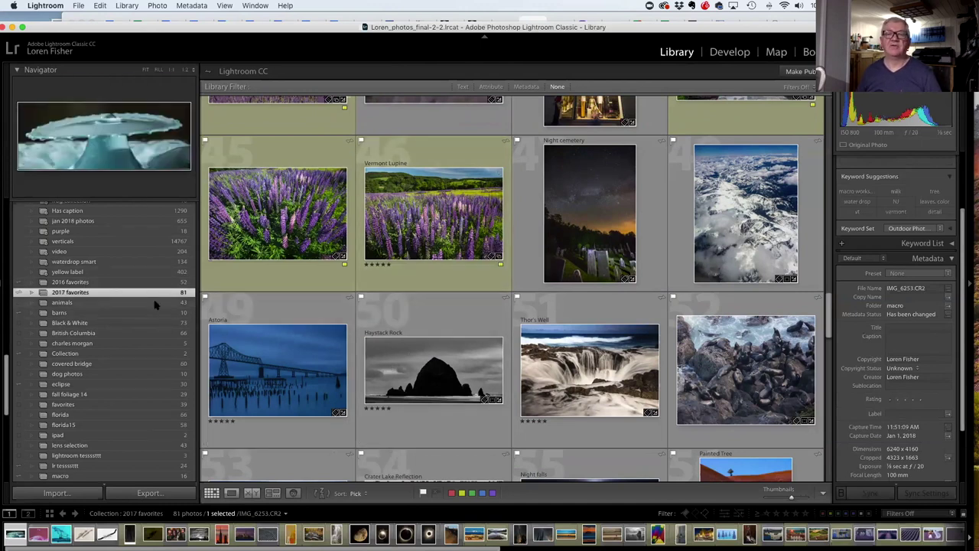
{"action": "mouse_move", "coordinate": [122, 306]}
{"action": "left_click", "coordinate": [70, 304]}
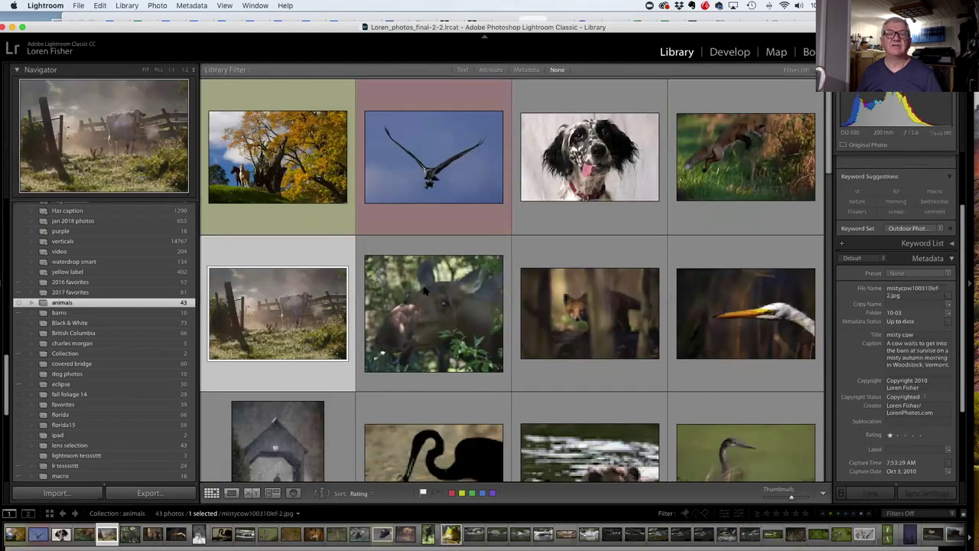
{"action": "left_click", "coordinate": [432, 321]}
{"action": "scroll", "coordinate": [584, 304], "scroll_direction": "down", "scroll_amount": 3}
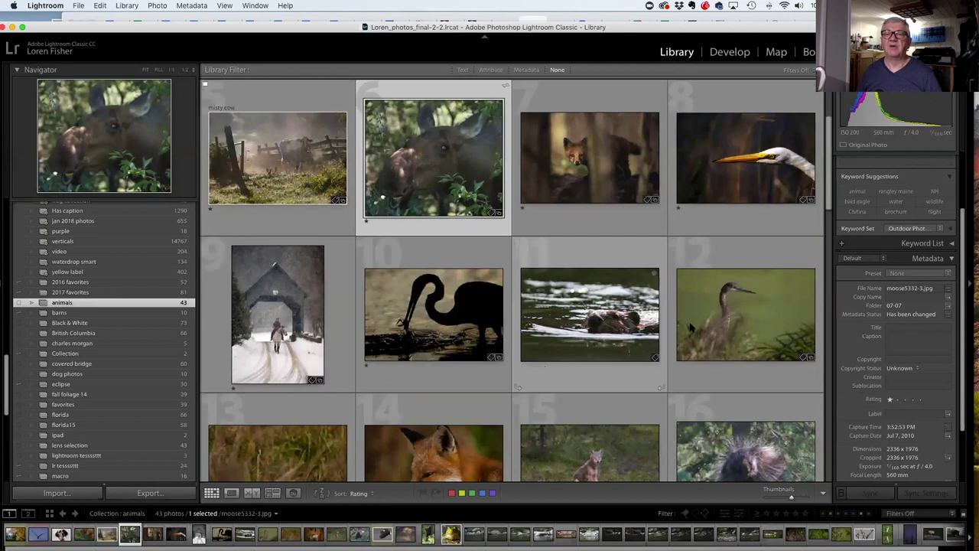
{"action": "left_click", "coordinate": [738, 321]}
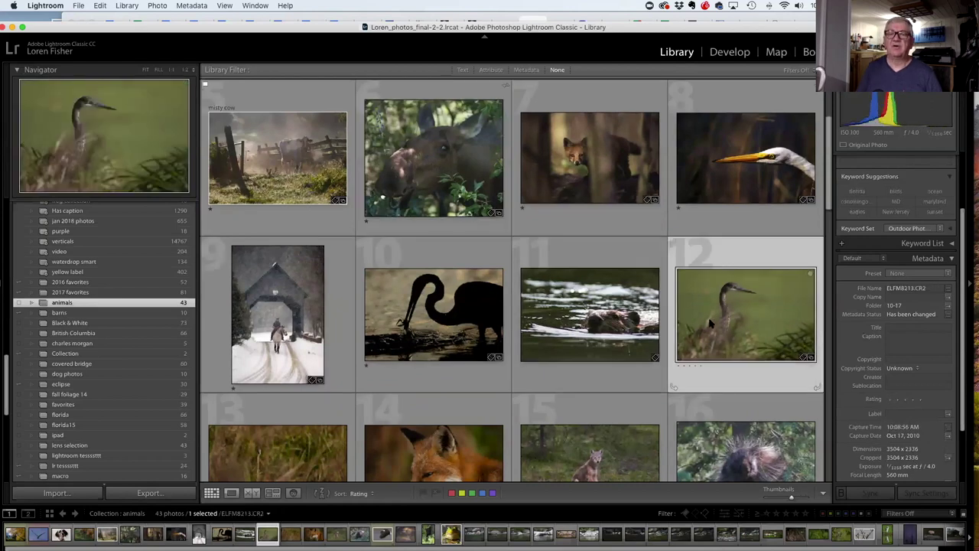
{"action": "key", "text": "Delete"}
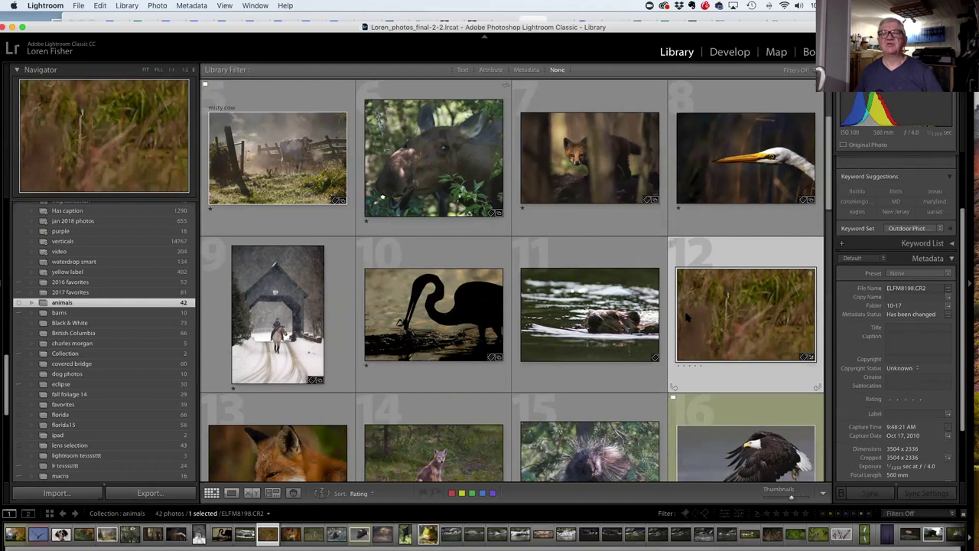
View the flying bald eagle photo enlarged, return to the grid and look at the photos further on.
{"action": "scroll", "coordinate": [686, 318], "scroll_direction": "down", "scroll_amount": 5}
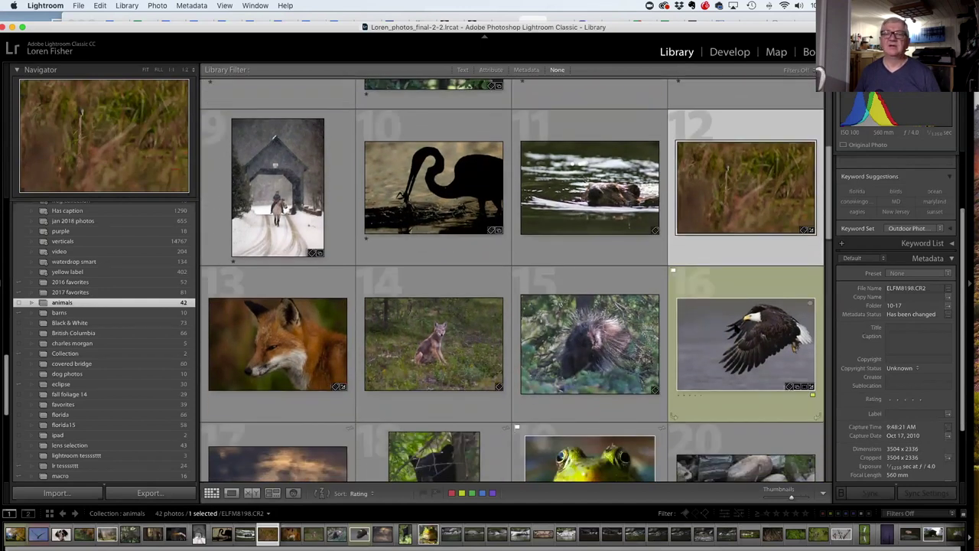
{"action": "double_click", "coordinate": [711, 329]}
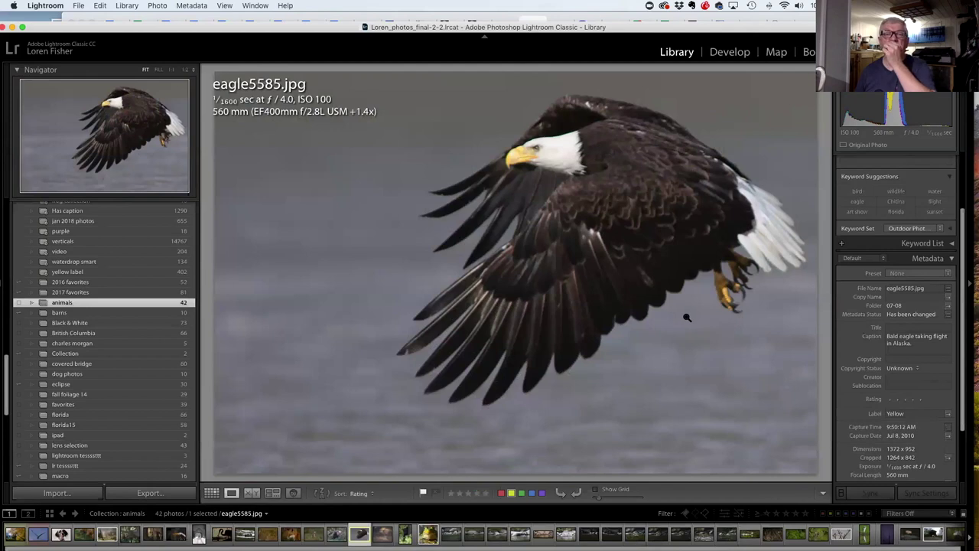
{"action": "key", "text": "g"}
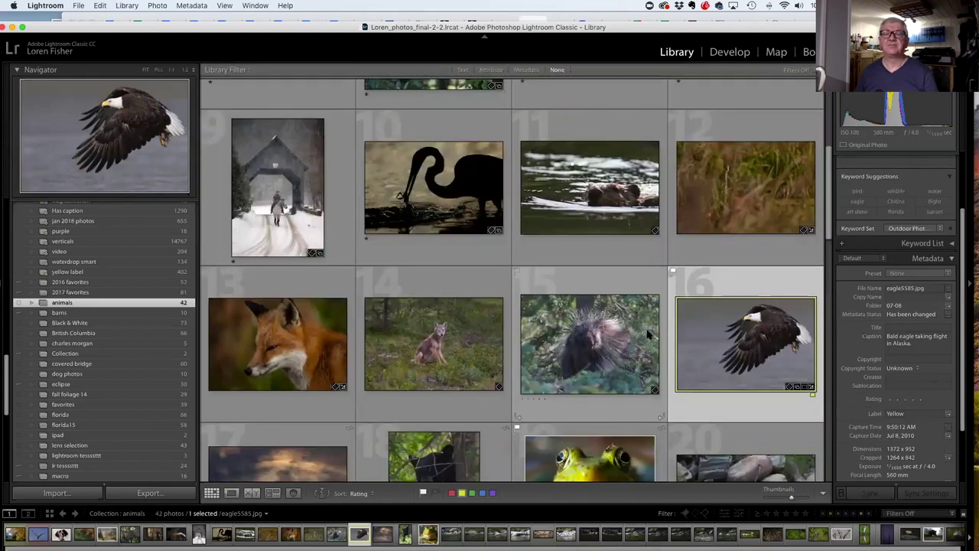
{"action": "scroll", "coordinate": [651, 335], "scroll_direction": "down", "scroll_amount": 3}
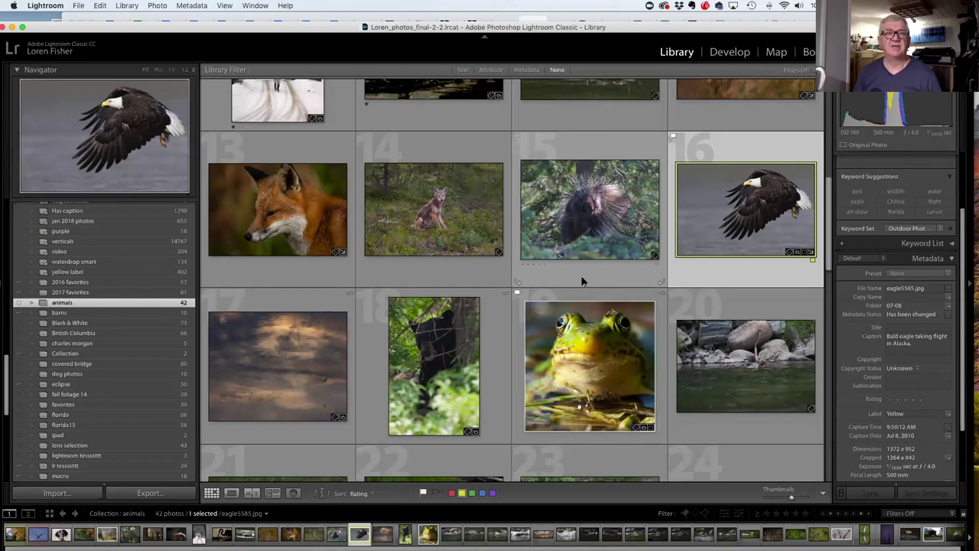
Open the lightroom demo collection in the workshop technicals collection set.
{"action": "scroll", "coordinate": [119, 314], "scroll_direction": "up", "scroll_amount": 5}
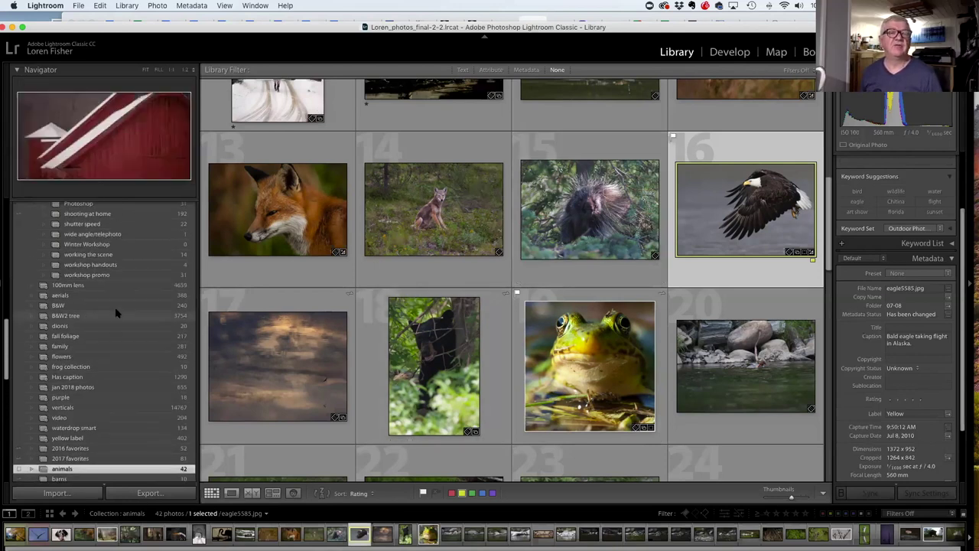
{"action": "scroll", "coordinate": [118, 310], "scroll_direction": "up", "scroll_amount": 5}
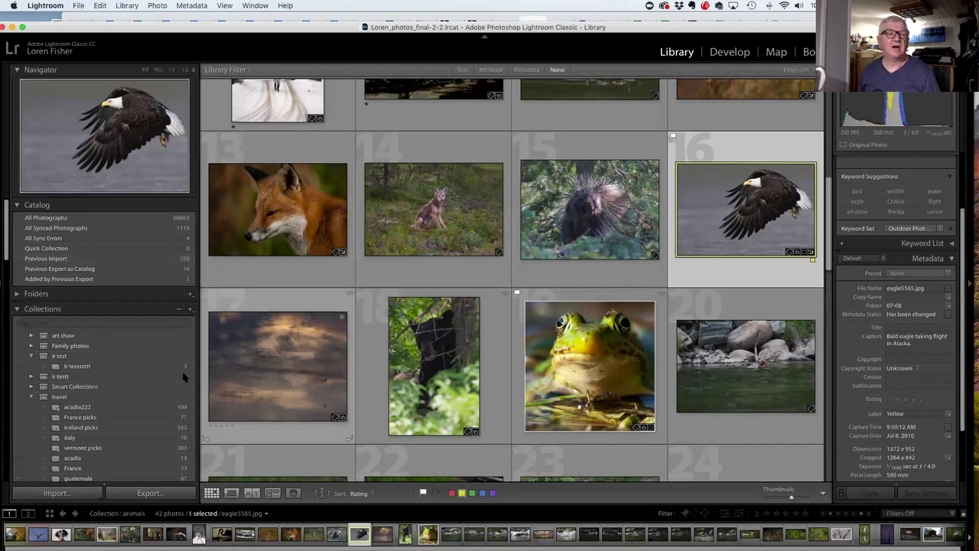
{"action": "scroll", "coordinate": [132, 394], "scroll_direction": "down", "scroll_amount": 8}
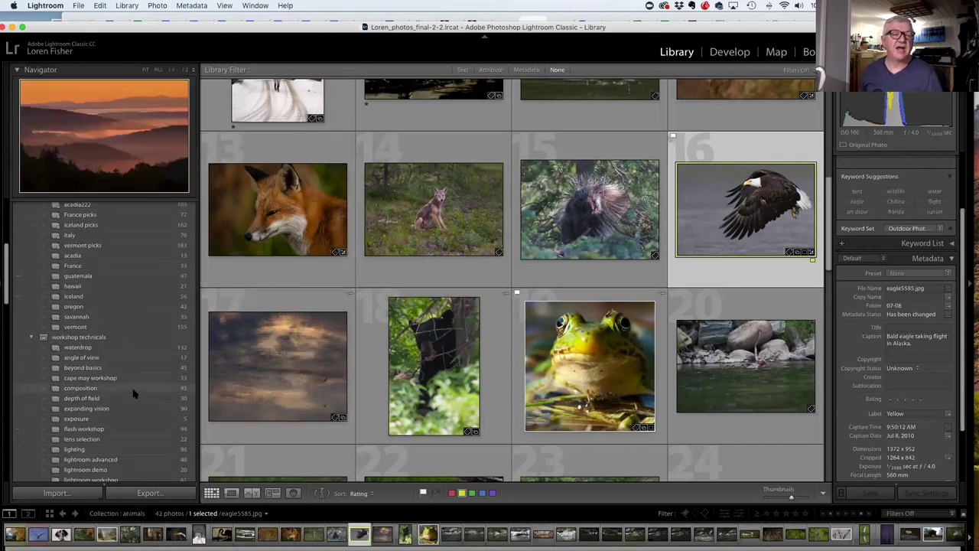
{"action": "scroll", "coordinate": [132, 394], "scroll_direction": "down", "scroll_amount": 3}
{"action": "scroll", "coordinate": [133, 394], "scroll_direction": "down", "scroll_amount": 3}
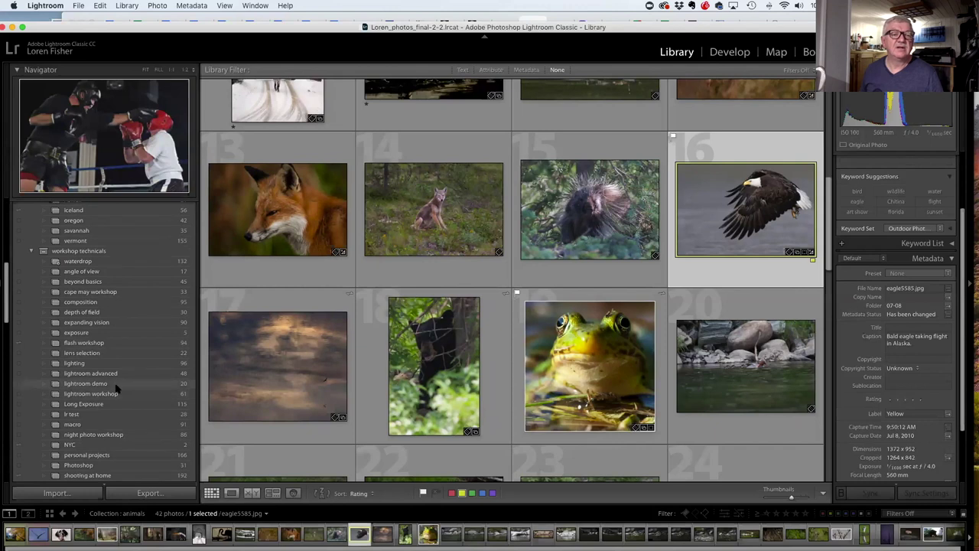
{"action": "left_click", "coordinate": [108, 384]}
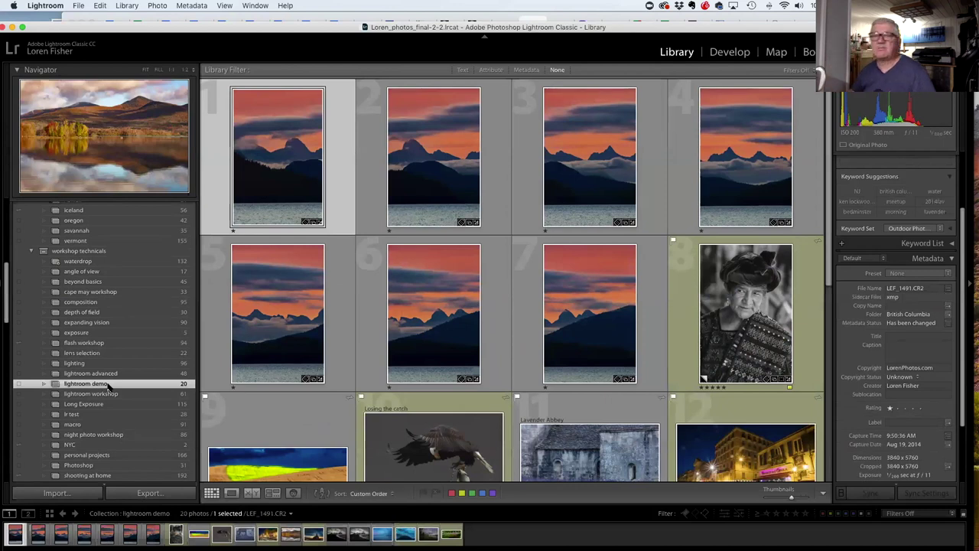
Look through the lightroom demo photos, view the black church photo enlarged and in Develop, and return to the grid.
{"action": "scroll", "coordinate": [398, 344], "scroll_direction": "down", "scroll_amount": 3}
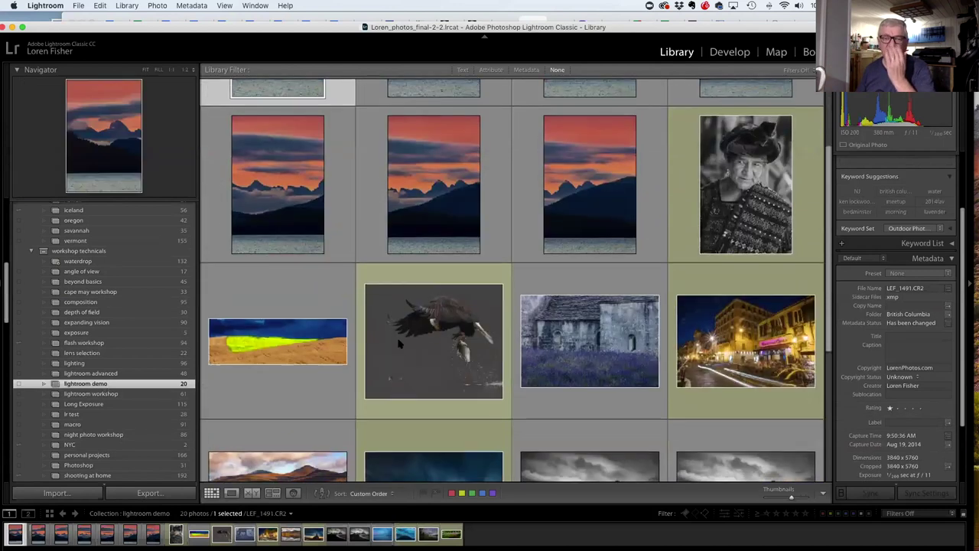
{"action": "scroll", "coordinate": [399, 344], "scroll_direction": "down", "scroll_amount": 5}
{"action": "double_click", "coordinate": [446, 314]}
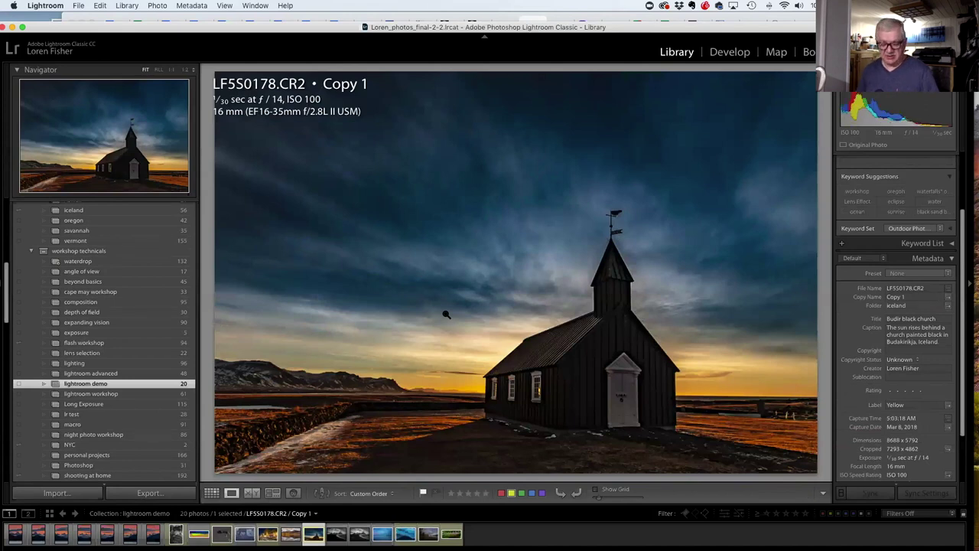
{"action": "left_click", "coordinate": [730, 52]}
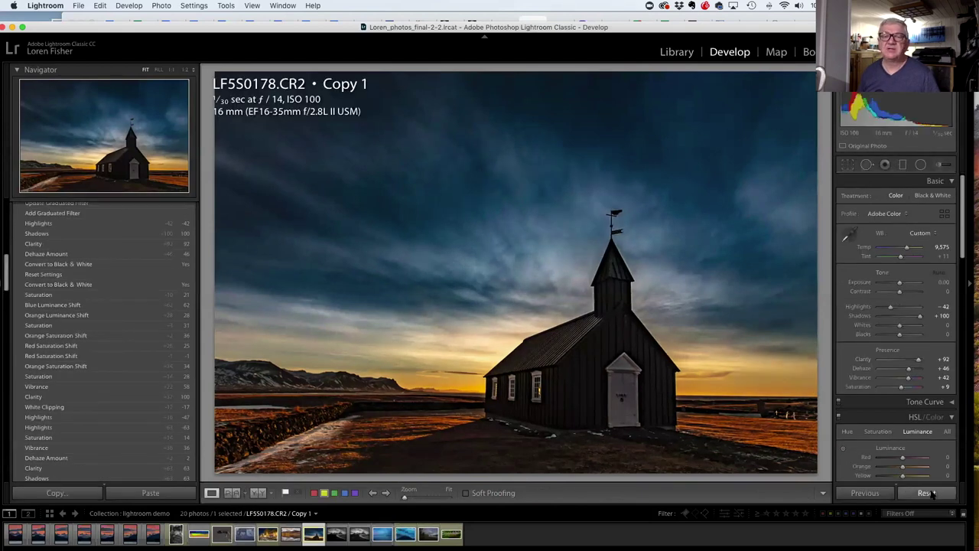
{"action": "key", "text": "j"}
{"action": "key", "text": "g"}
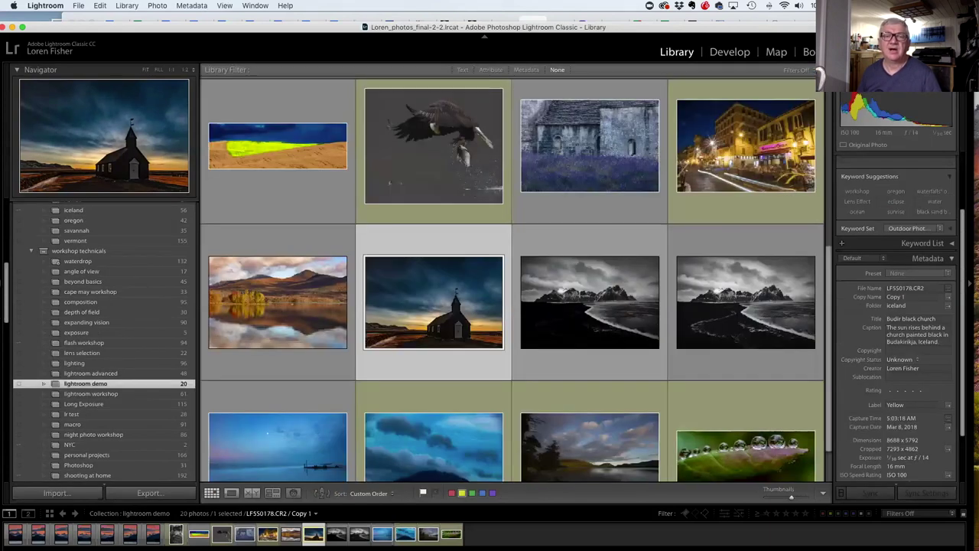
Create a virtual copy of the Budir black church photo in the lightroom demo collection.
{"action": "scroll", "coordinate": [619, 337], "scroll_direction": "down", "scroll_amount": 1}
{"action": "key", "text": "j"}
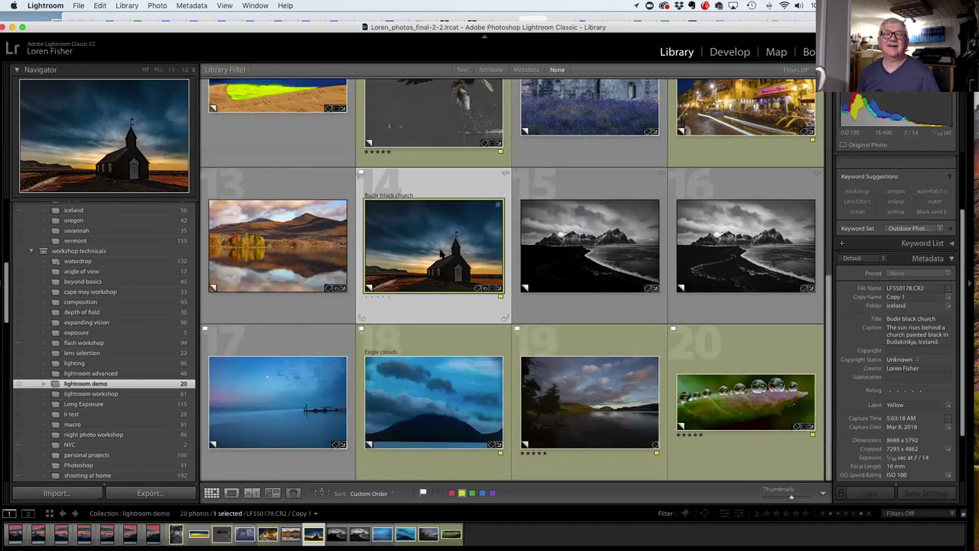
{"action": "right_click", "coordinate": [441, 204]}
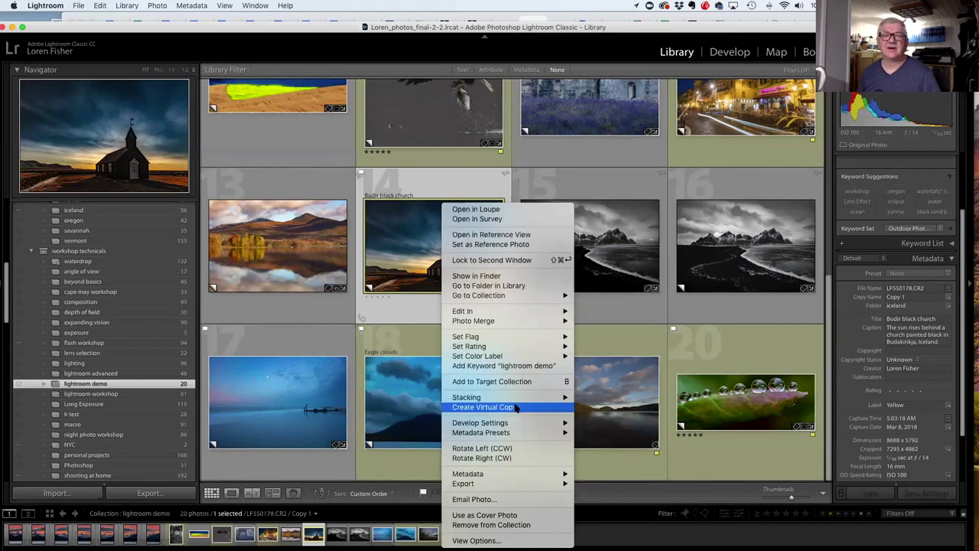
{"action": "left_click", "coordinate": [490, 407]}
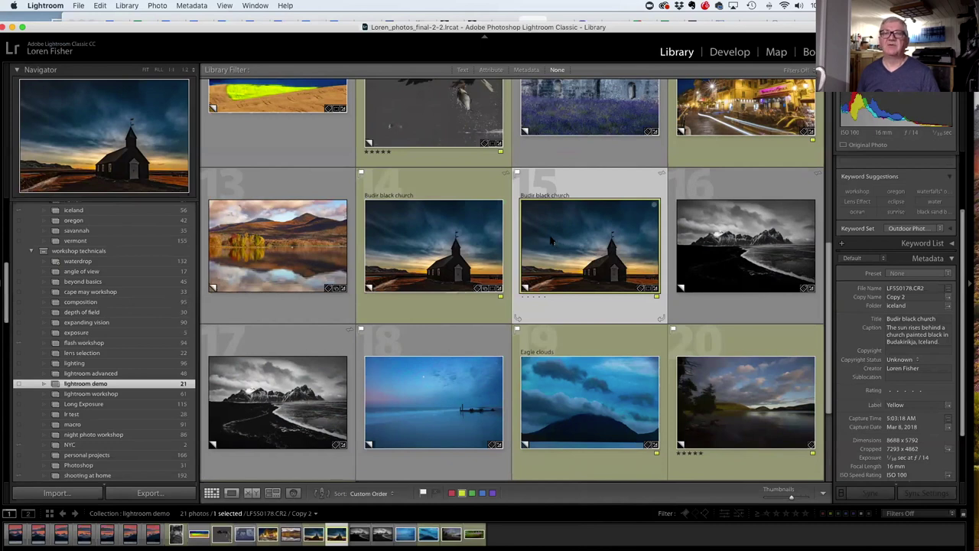
Open the new virtual copy of the church photo in Develop and reset all its settings.
{"action": "double_click", "coordinate": [557, 243]}
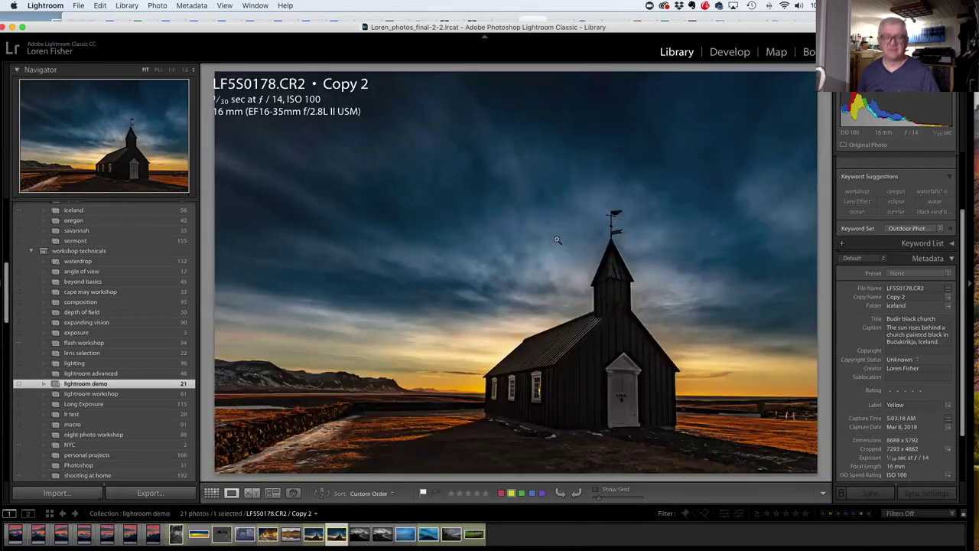
{"action": "key", "text": "d"}
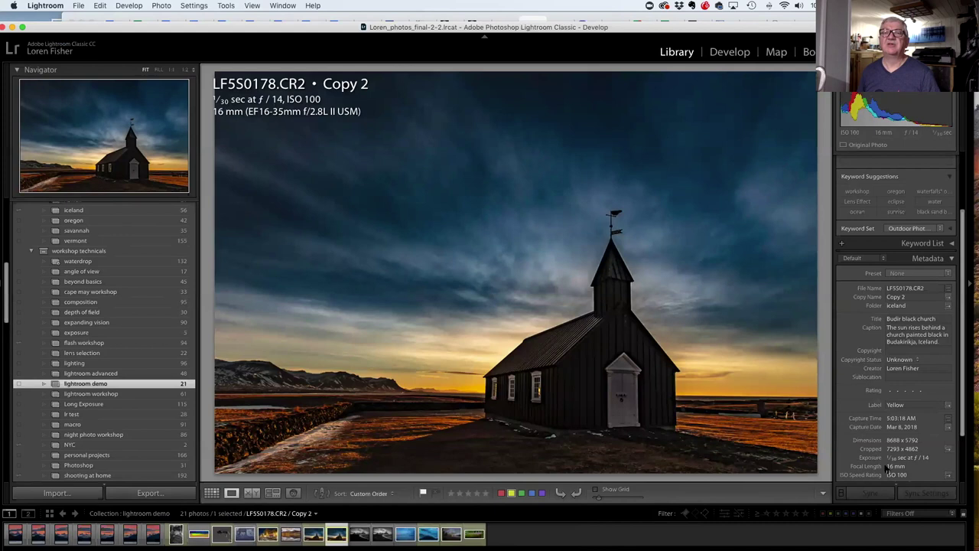
{"action": "left_click", "coordinate": [927, 494]}
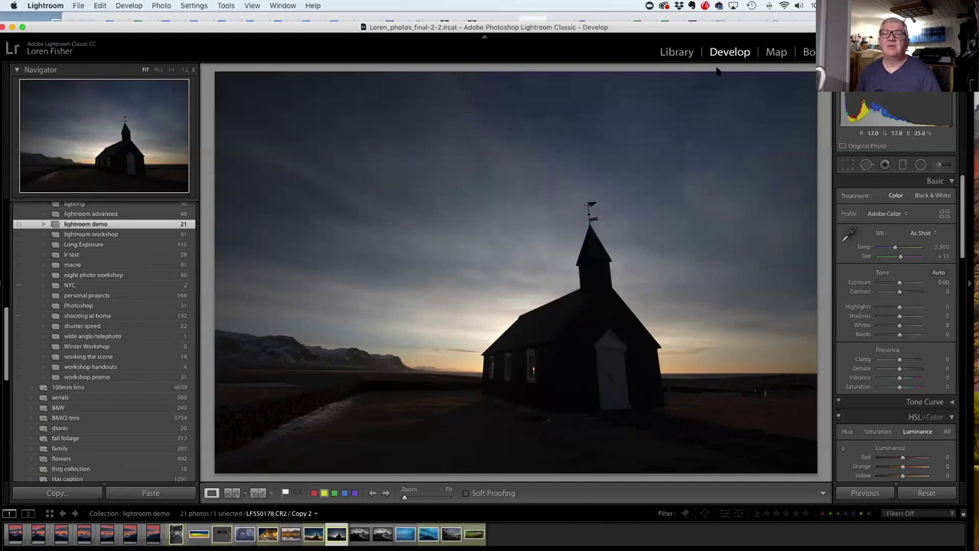
Examine the develop presets in the Color, Vignetting and Creative groups.
{"action": "scroll", "coordinate": [161, 280], "scroll_direction": "up", "scroll_amount": 10}
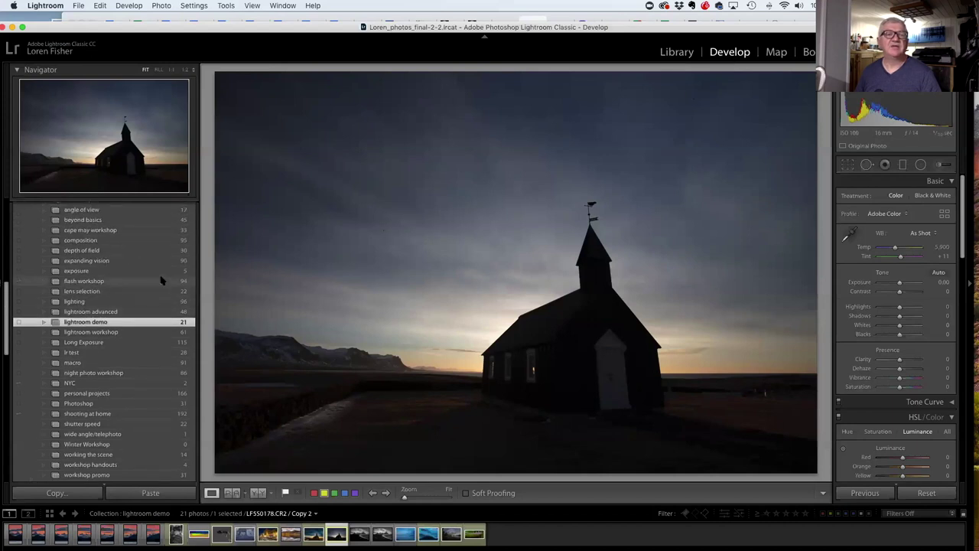
{"action": "scroll", "coordinate": [162, 280], "scroll_direction": "up", "scroll_amount": 5}
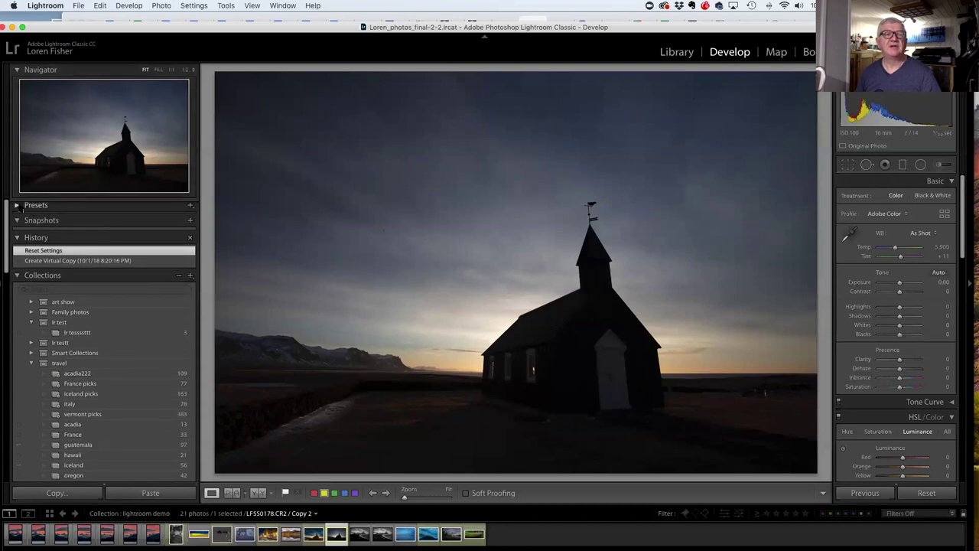
{"action": "left_click", "coordinate": [19, 207]}
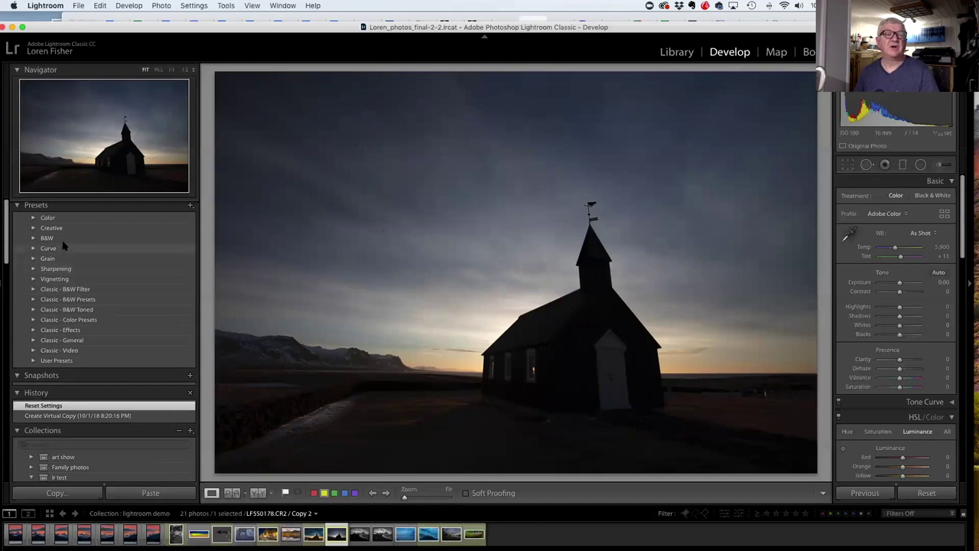
{"action": "left_click", "coordinate": [35, 219]}
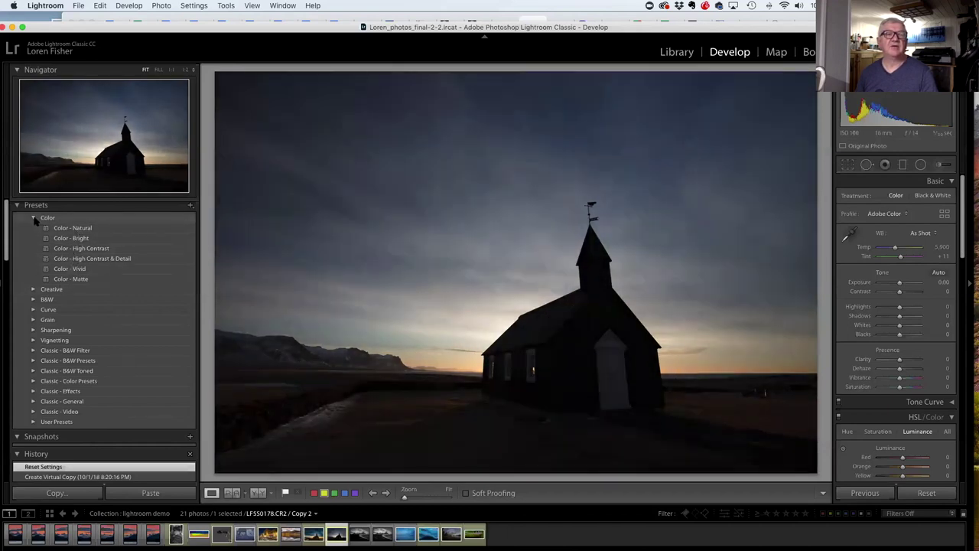
{"action": "left_click", "coordinate": [33, 218]}
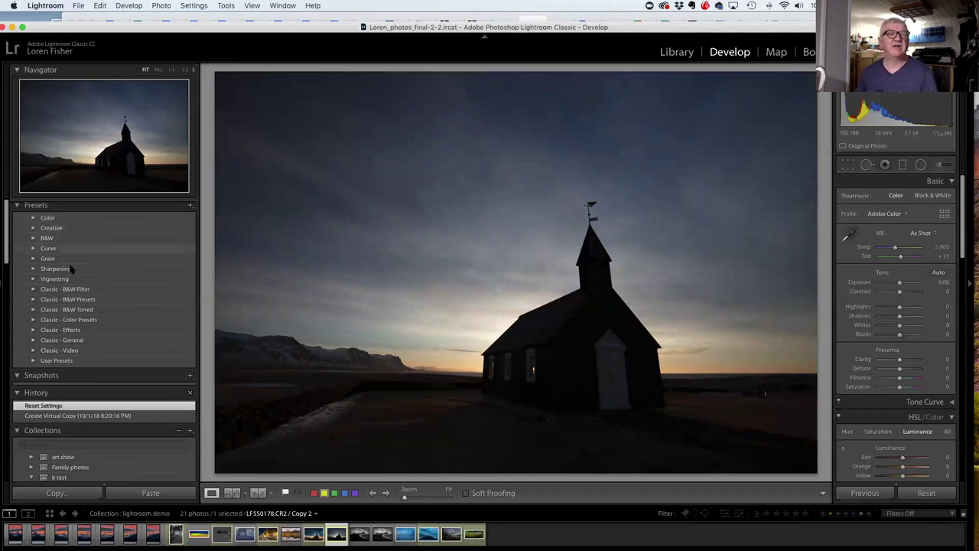
{"action": "left_click", "coordinate": [32, 279]}
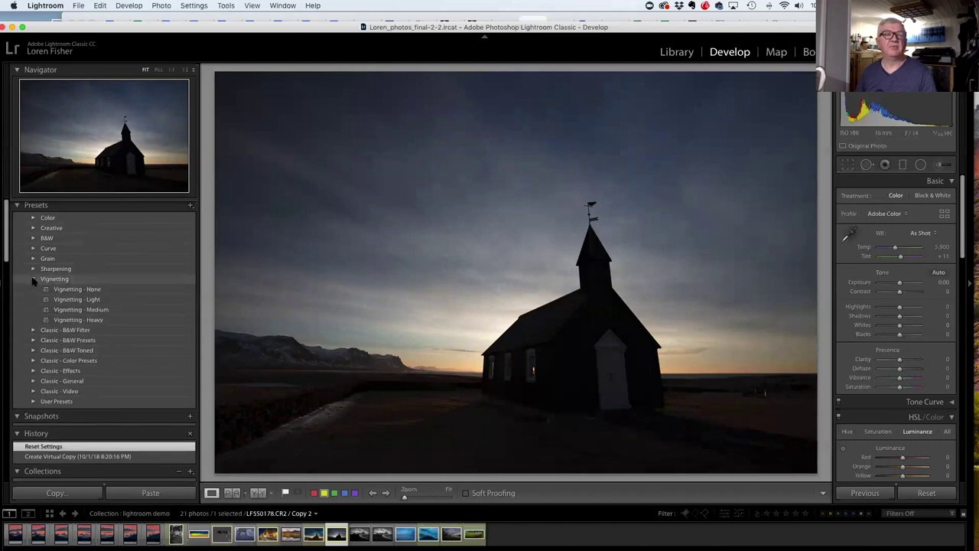
{"action": "left_click", "coordinate": [33, 280]}
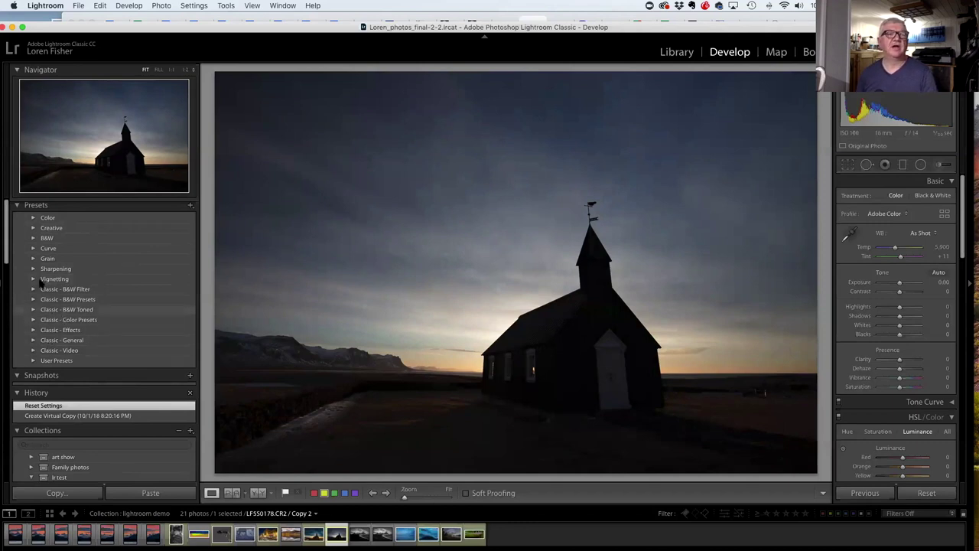
{"action": "left_click", "coordinate": [33, 228]}
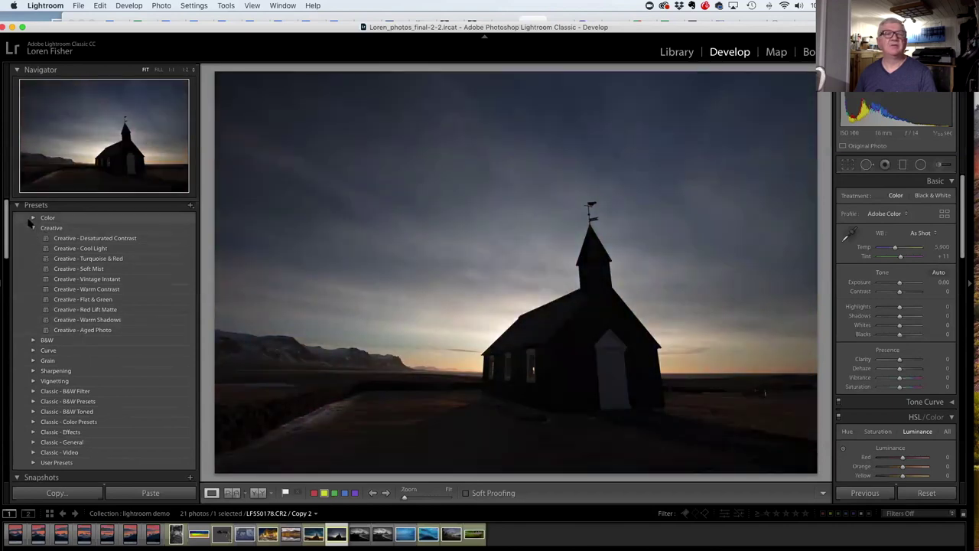
{"action": "left_click", "coordinate": [17, 207]}
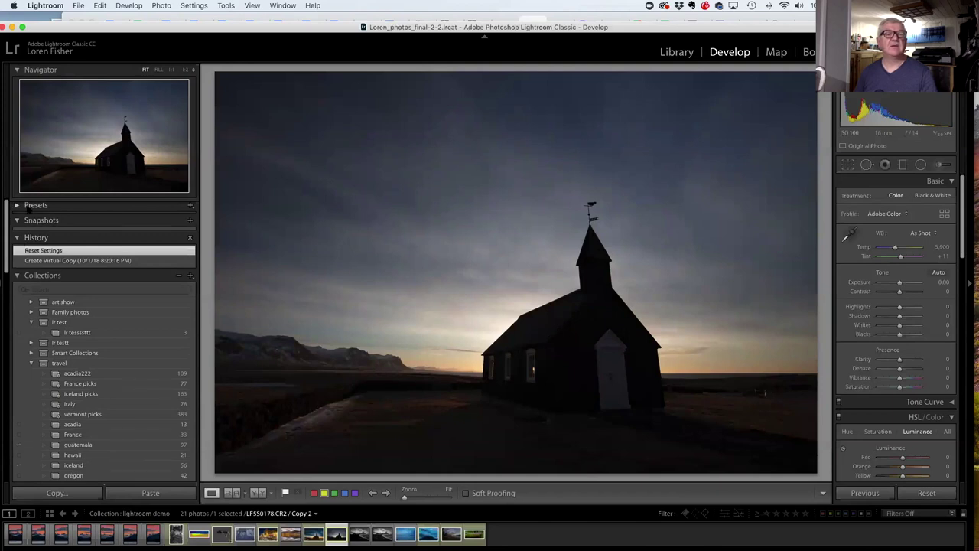
Apply the Creative presets Cool Light, Warm Contrast and Red Lift Matte to the church copy one after another.
{"action": "left_click", "coordinate": [34, 205]}
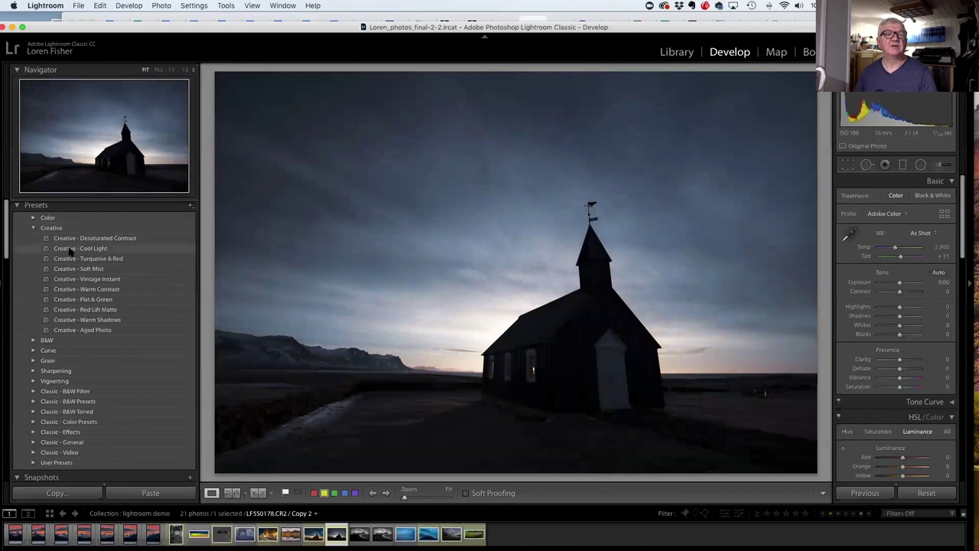
{"action": "left_click", "coordinate": [66, 248]}
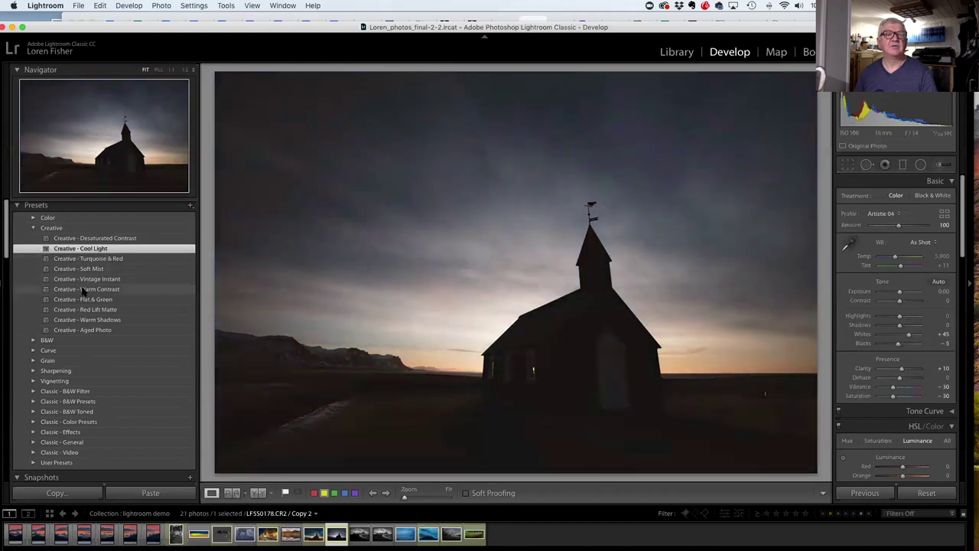
{"action": "left_click", "coordinate": [84, 289]}
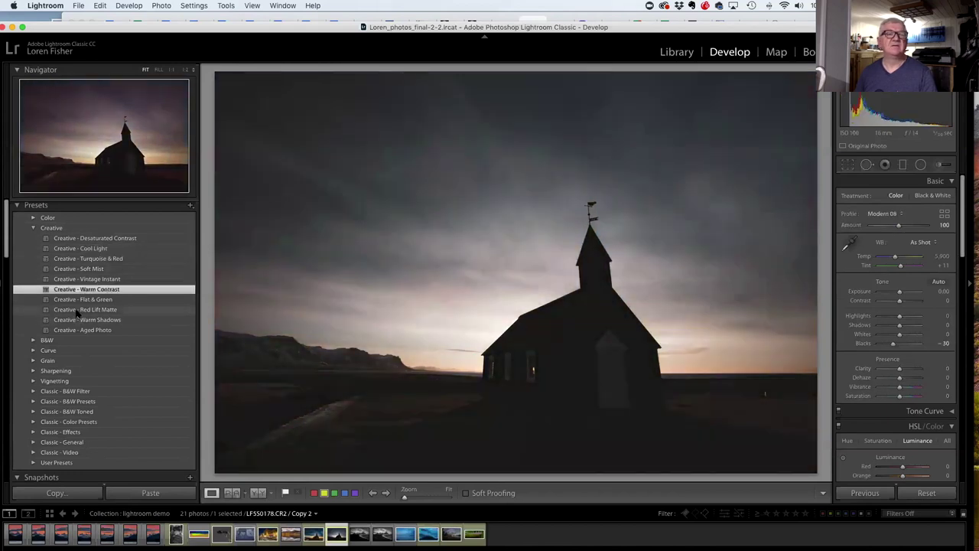
{"action": "left_click", "coordinate": [77, 309]}
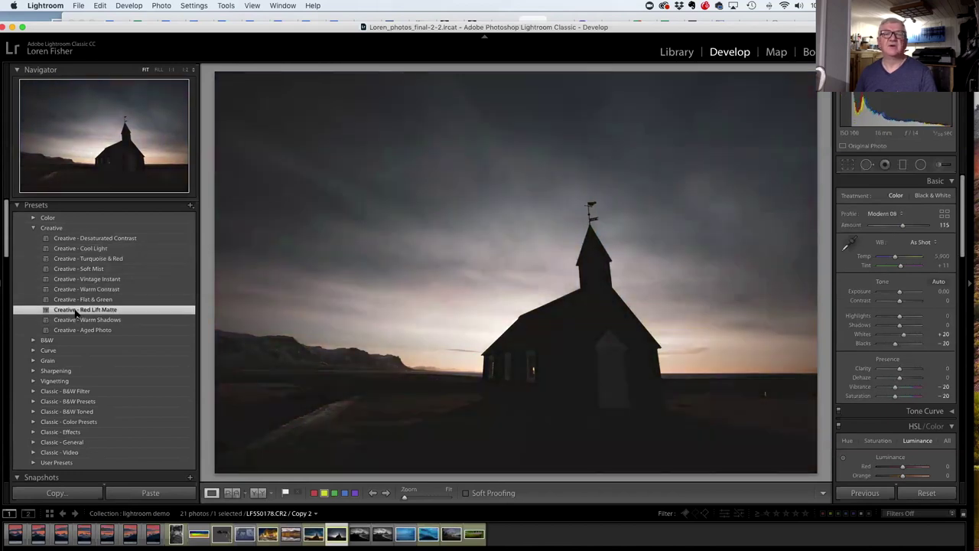
{"action": "left_click", "coordinate": [17, 205]}
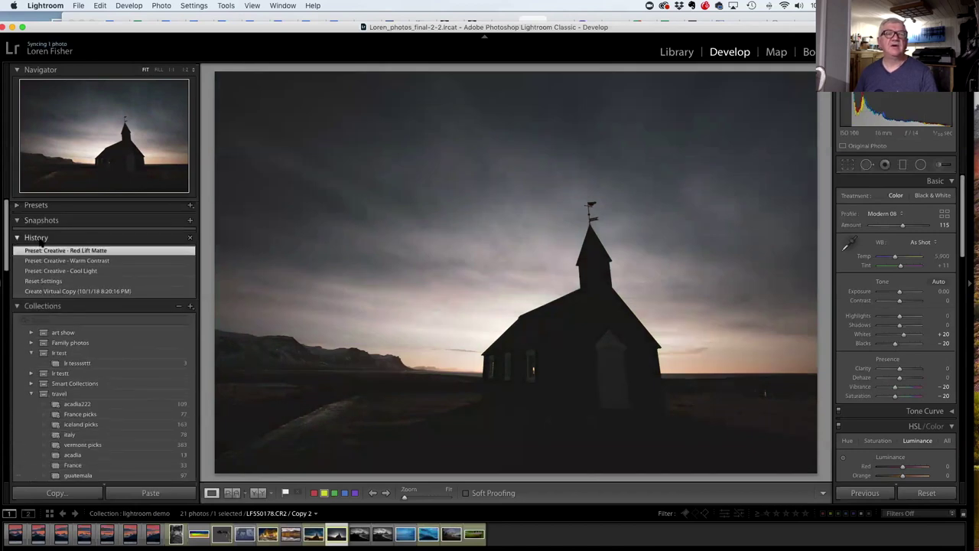
Compare the church copy's history states, set it back to the Warm Contrast preset, and collapse the collections list.
{"action": "left_click", "coordinate": [63, 280]}
{"action": "left_click", "coordinate": [66, 271]}
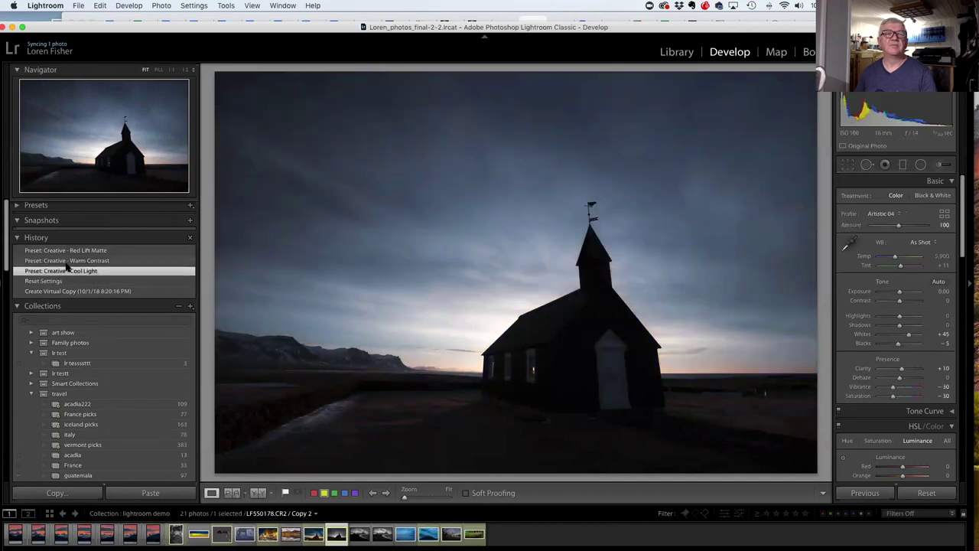
{"action": "left_click", "coordinate": [68, 261]}
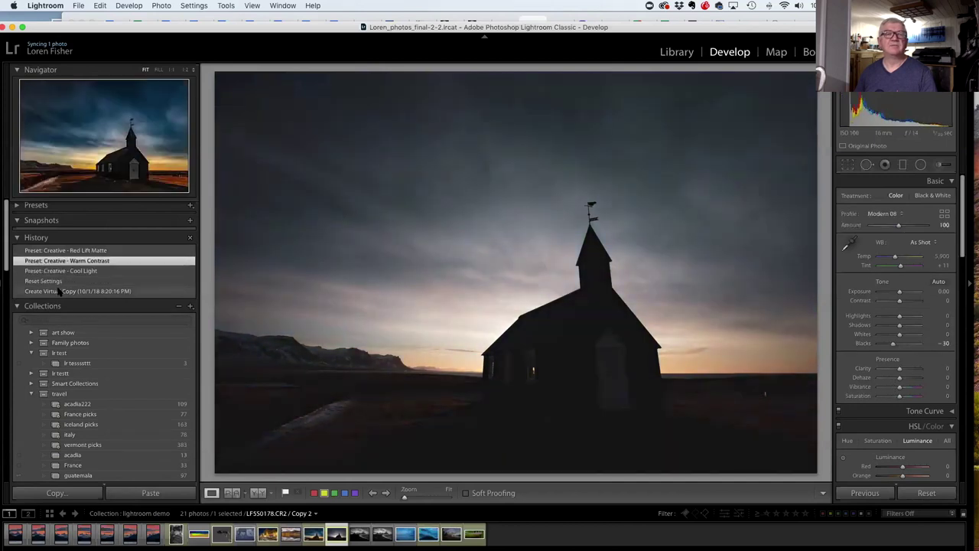
{"action": "left_click", "coordinate": [59, 292]}
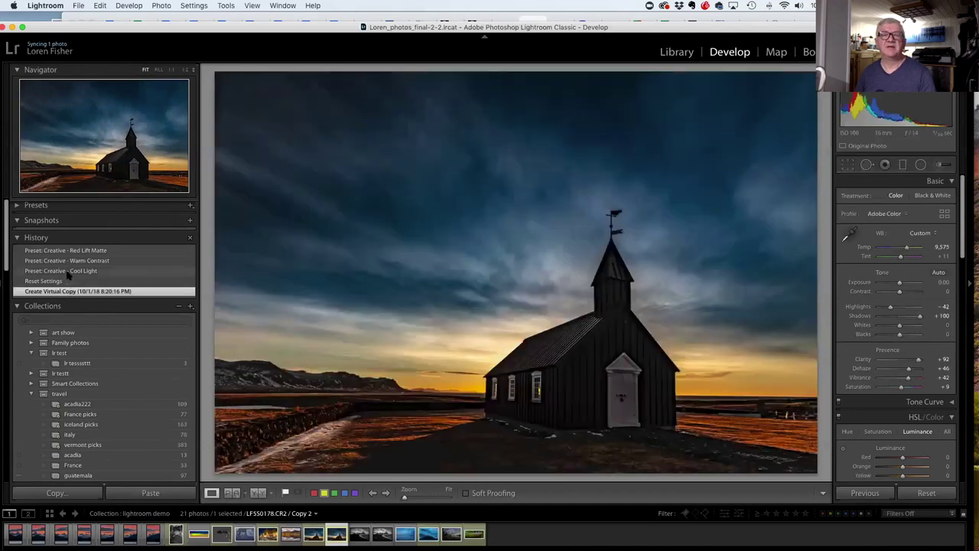
{"action": "left_click", "coordinate": [61, 261]}
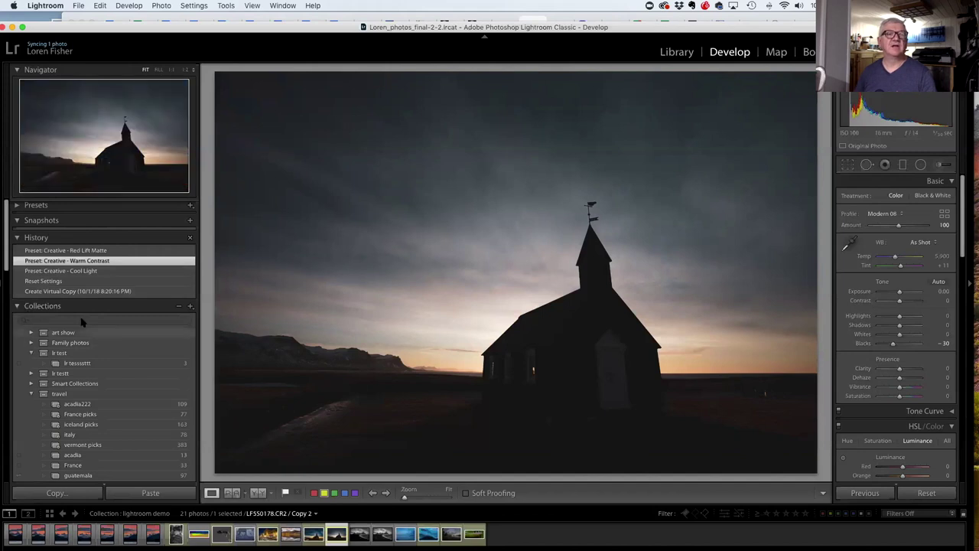
{"action": "left_click", "coordinate": [16, 306]}
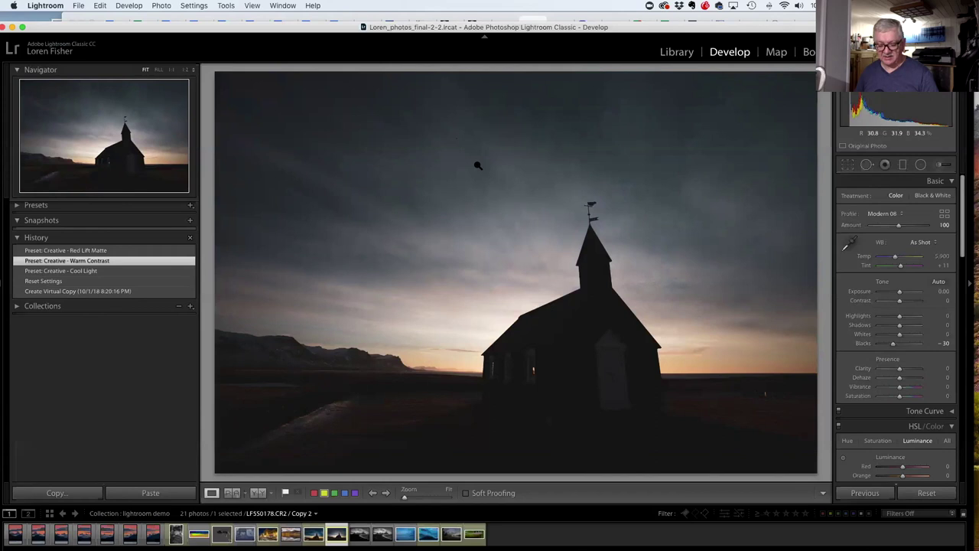
Return to the photo grid and show where Create Virtual Copy is offered, without making another copy.
{"action": "key", "text": "g"}
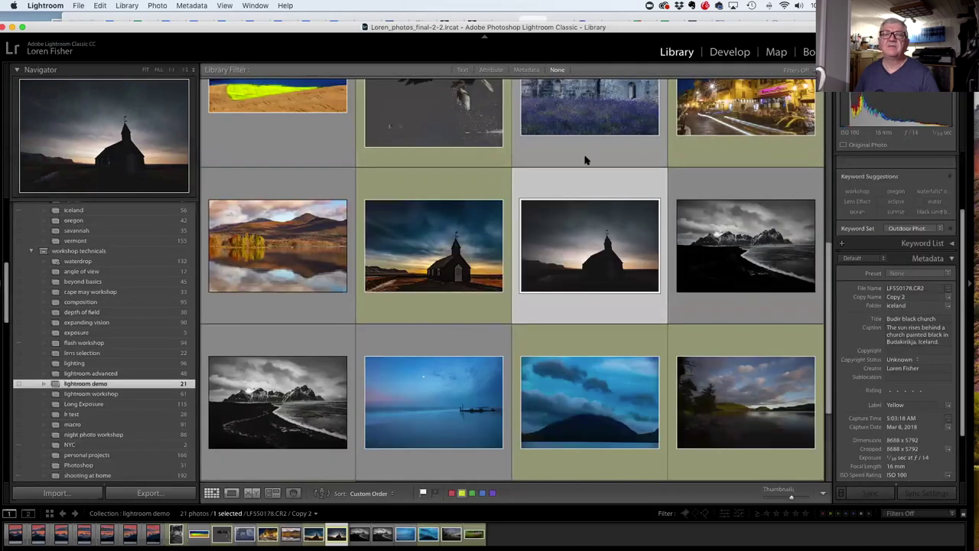
{"action": "right_click", "coordinate": [474, 203]}
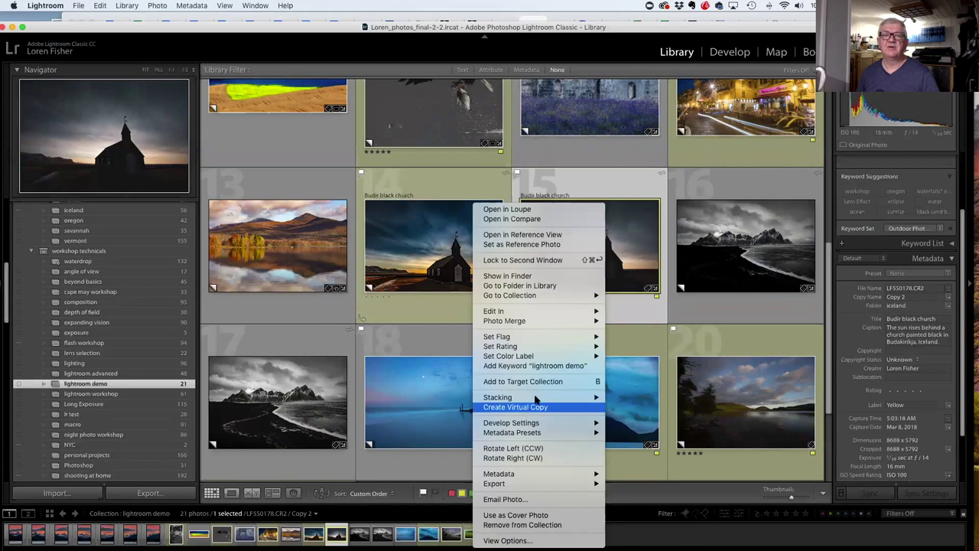
{"action": "mouse_move", "coordinate": [543, 427]}
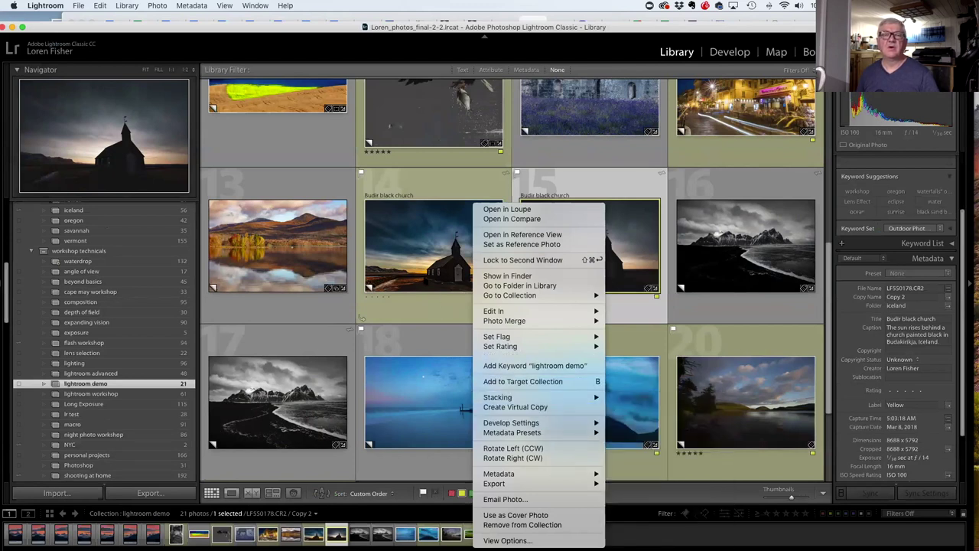
{"action": "key", "text": "Escape"}
{"action": "left_click", "coordinate": [156, 5]}
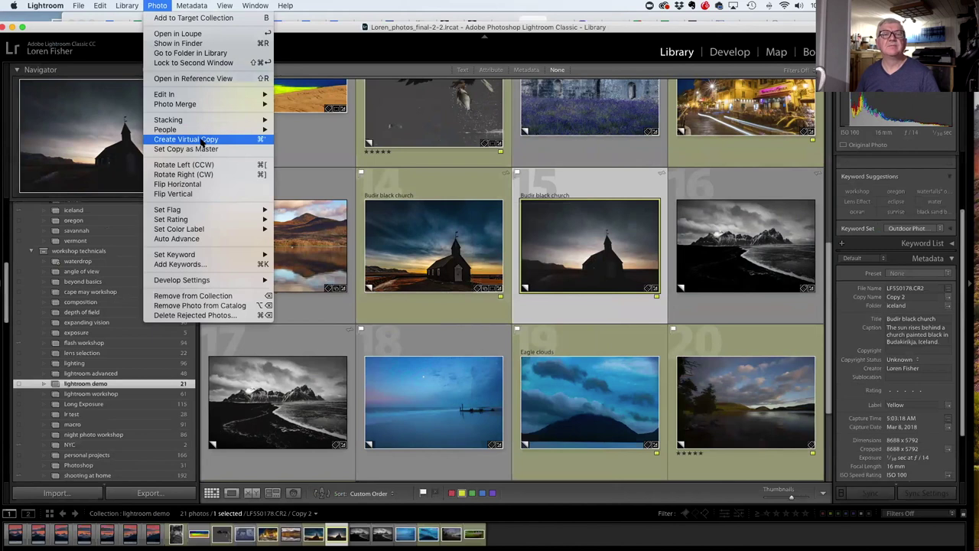
{"action": "left_click", "coordinate": [157, 7]}
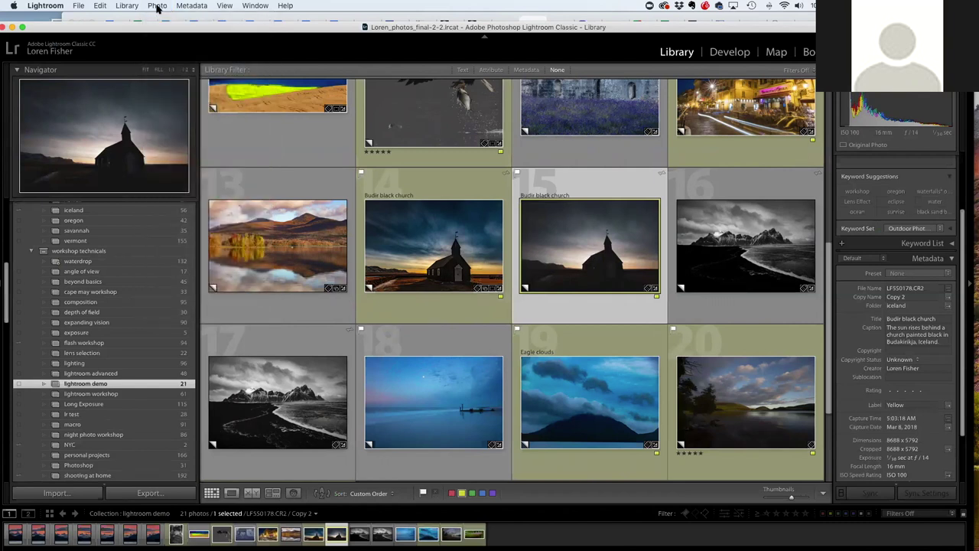
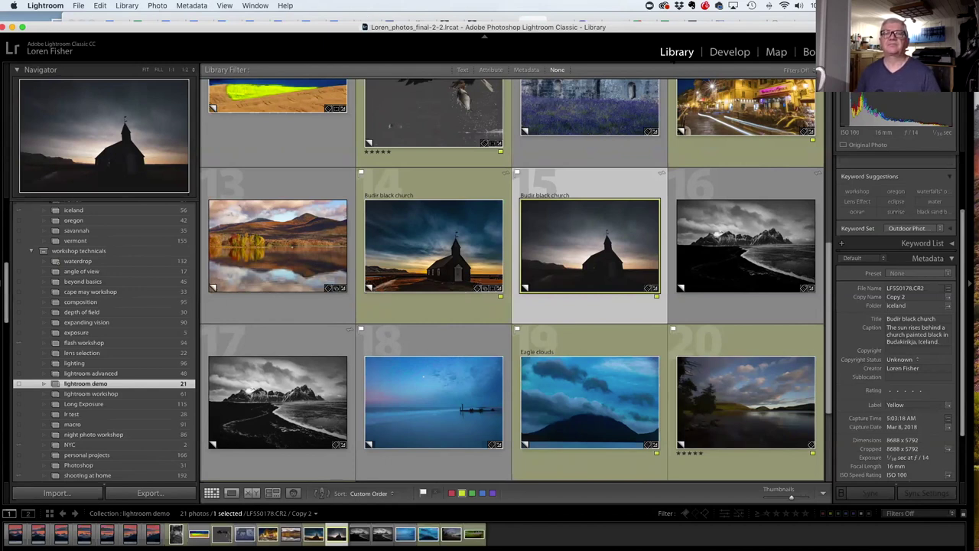
Open the selected black church copy in the Develop module and look over its adjustment sections down to Detail.
{"action": "double_click", "coordinate": [586, 247]}
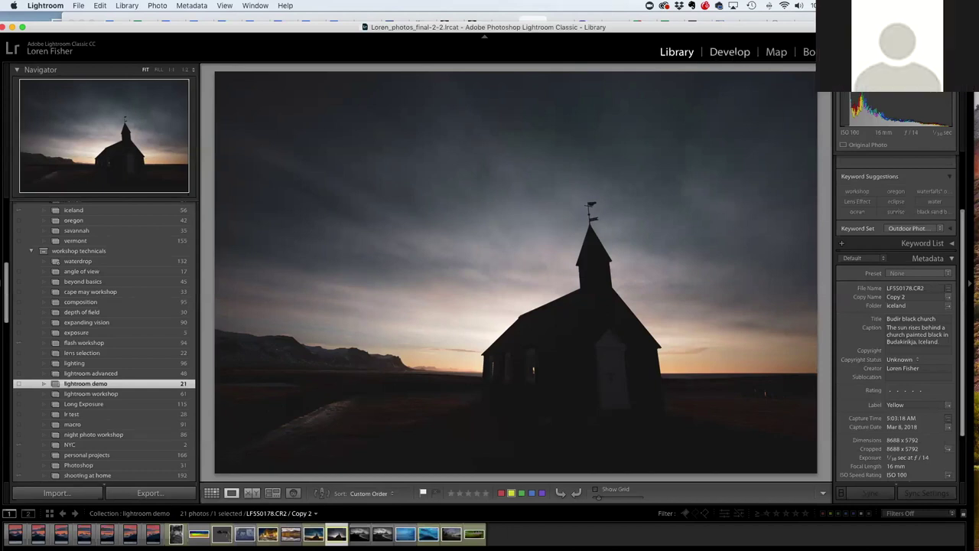
{"action": "left_click", "coordinate": [729, 52]}
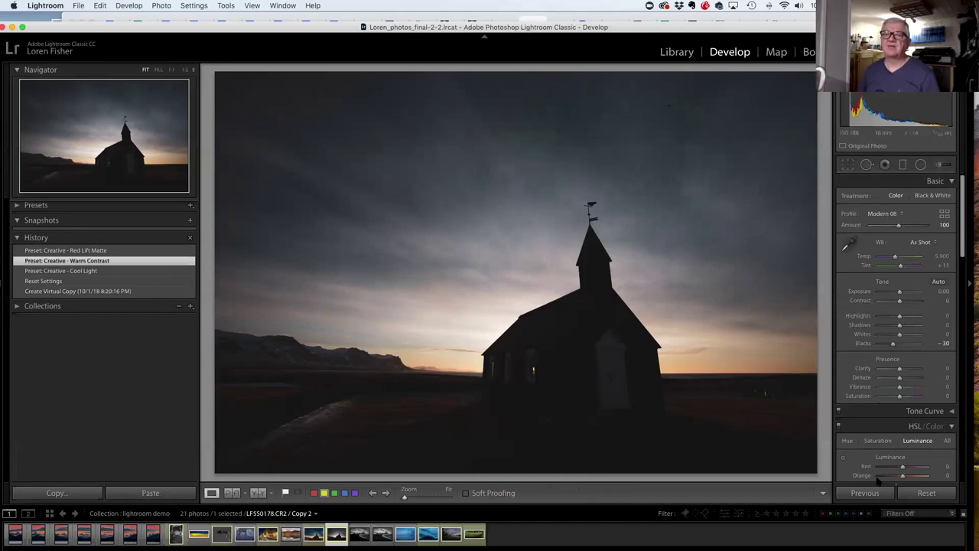
{"action": "scroll", "coordinate": [895, 264], "scroll_direction": "down", "scroll_amount": 2}
{"action": "scroll", "coordinate": [895, 264], "scroll_direction": "down", "scroll_amount": 15}
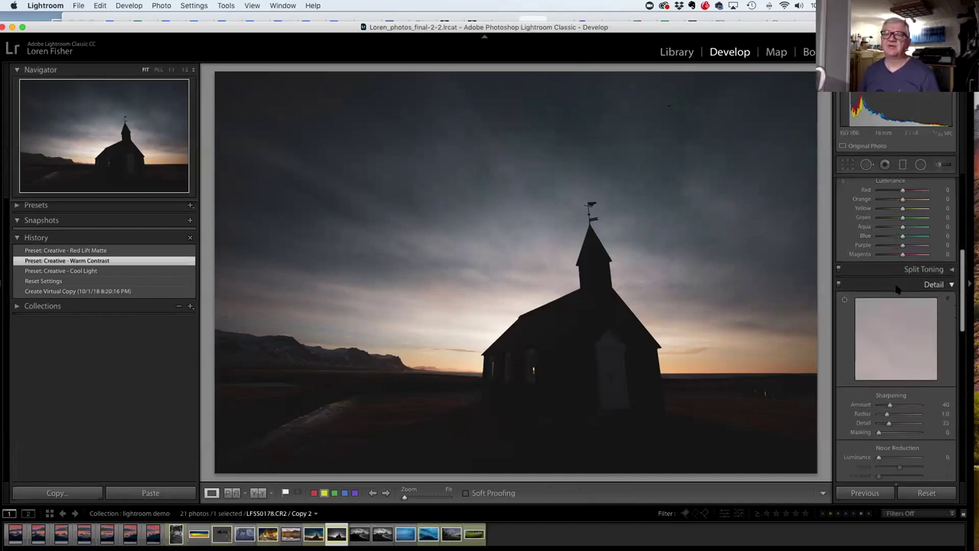
{"action": "scroll", "coordinate": [899, 290], "scroll_direction": "up", "scroll_amount": 15}
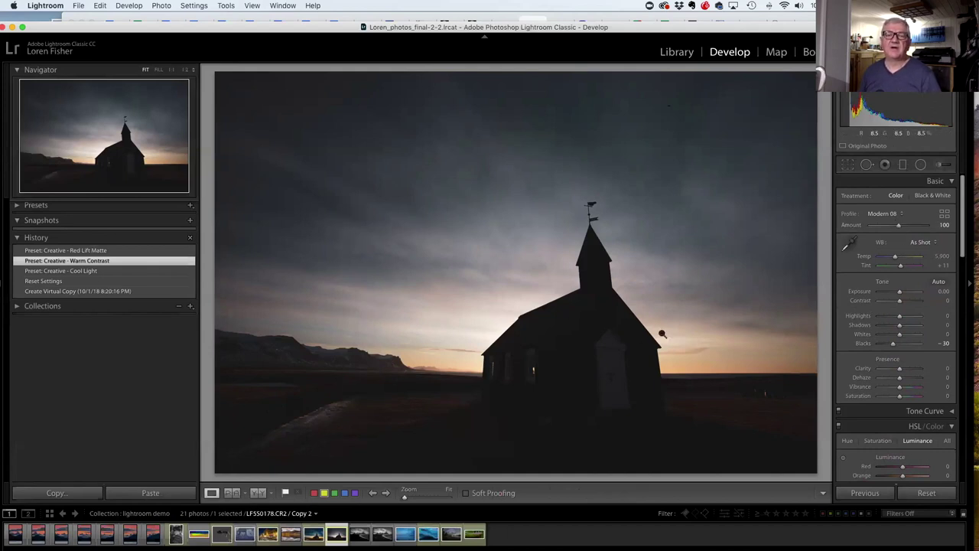
Try raising Exposure to +0.85 and Highlights to +61 on the church copy, resetting each adjustment to 0.
{"action": "mouse_move", "coordinate": [901, 293]}
{"action": "left_mouse_down"}
{"action": "mouse_move", "coordinate": [910, 294]}
{"action": "mouse_move", "coordinate": [902, 294]}
{"action": "left_mouse_up"}
{"action": "double_click", "coordinate": [867, 295]}
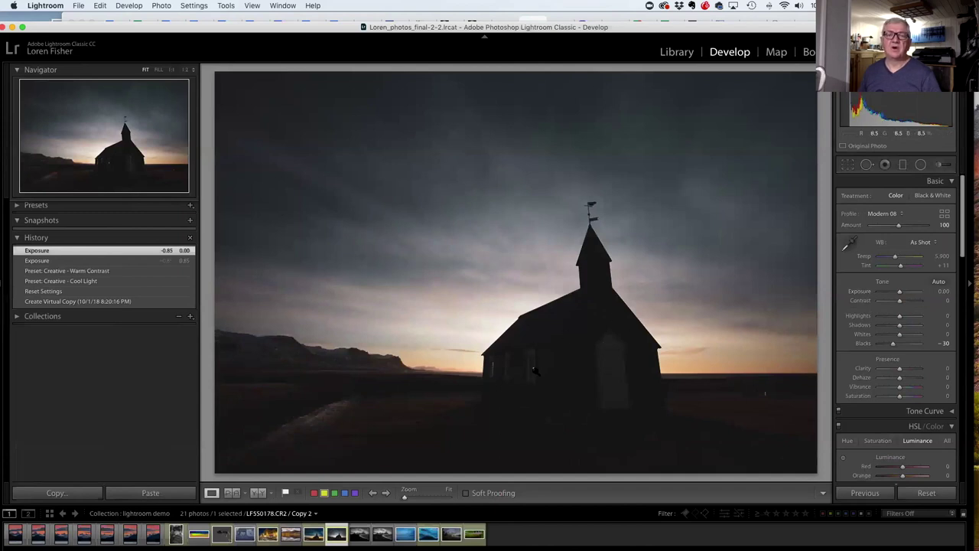
{"action": "left_click_drag", "start_coordinate": [903, 321], "coordinate": [915, 320]}
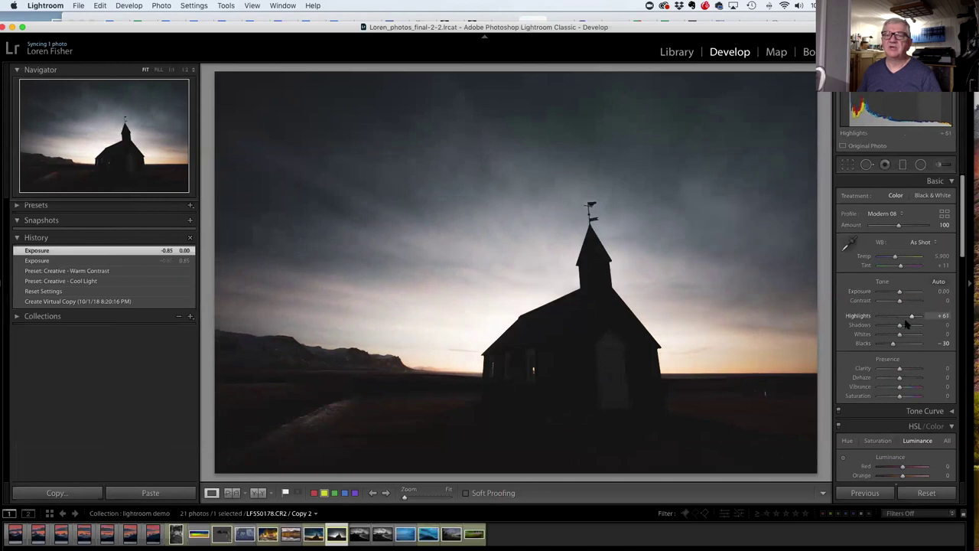
{"action": "left_click", "coordinate": [899, 318]}
{"action": "left_click_drag", "start_coordinate": [899, 321], "coordinate": [898, 321]}
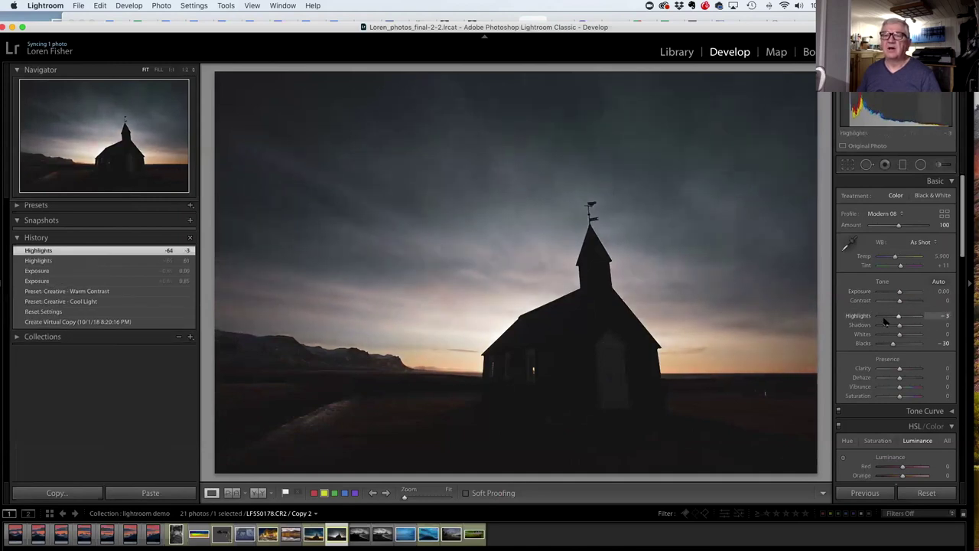
{"action": "double_click", "coordinate": [860, 316]}
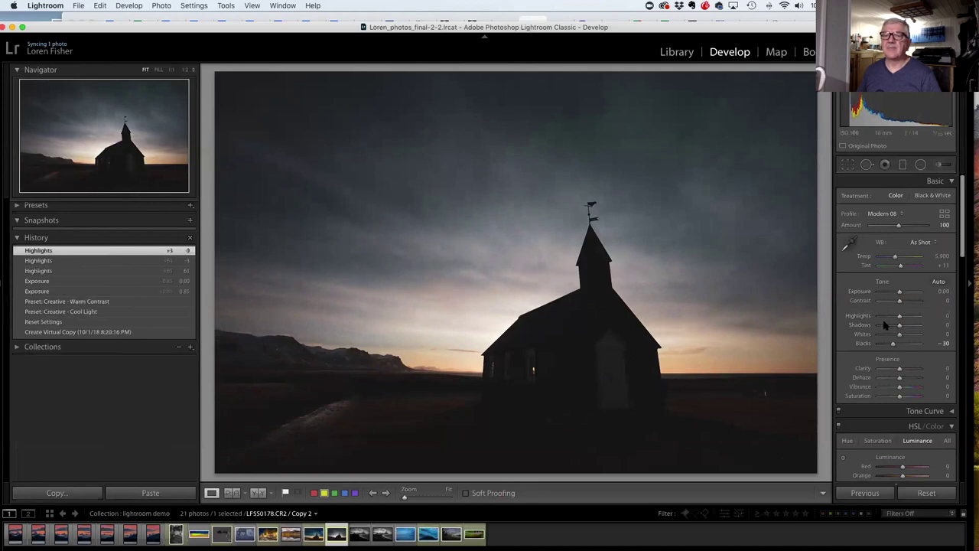
Adjust the church copy's tones with Shadows at +100, Highlights at -53 and Whites at +7, keeping Blacks at -30.
{"action": "left_click_drag", "start_coordinate": [901, 327], "coordinate": [921, 327]}
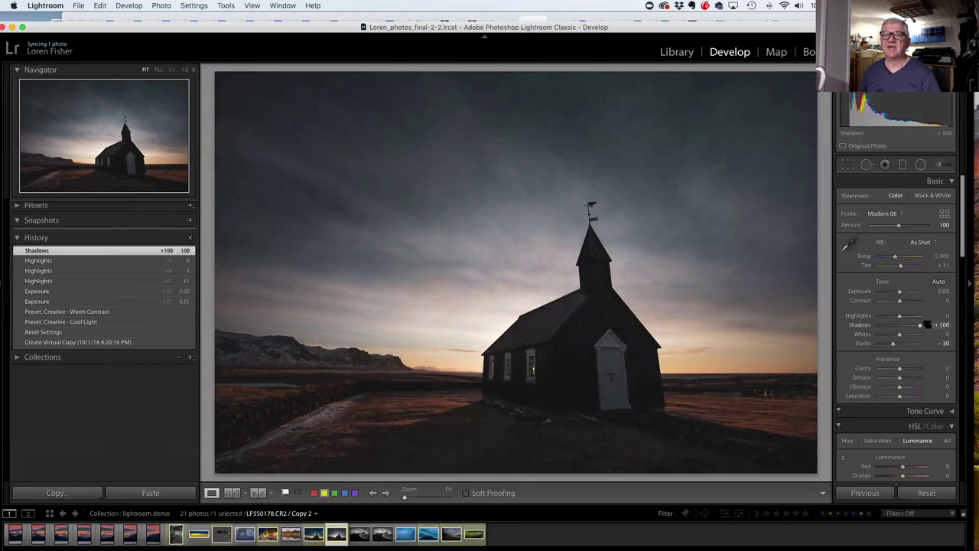
{"action": "left_click_drag", "start_coordinate": [899, 316], "coordinate": [888, 319]}
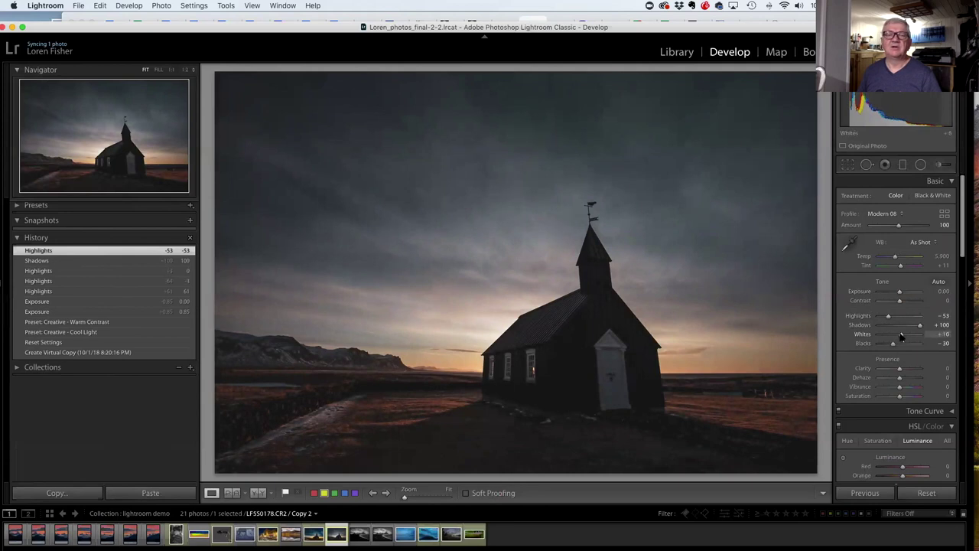
{"action": "left_click_drag", "start_coordinate": [901, 336], "coordinate": [899, 335]}
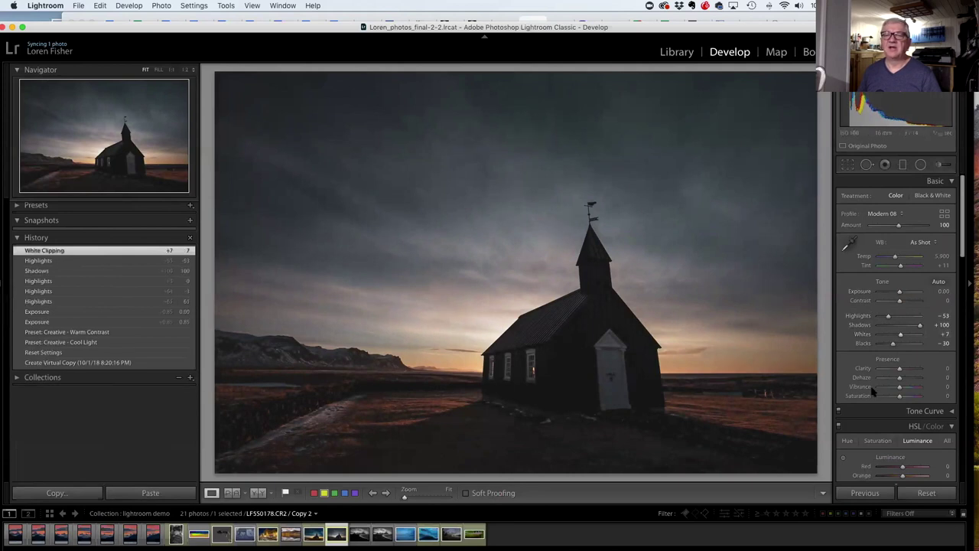
{"action": "left_click_drag", "start_coordinate": [891, 347], "coordinate": [895, 348]}
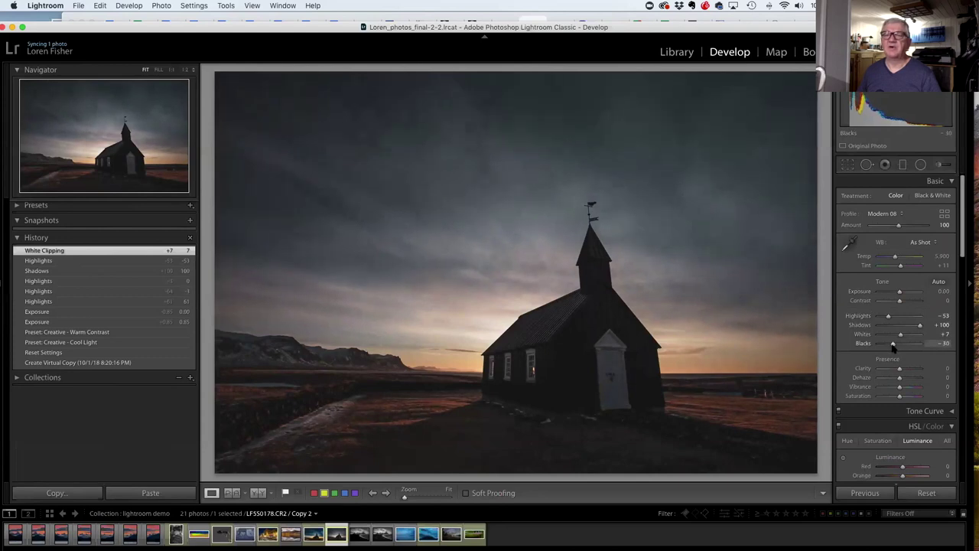
Set the church copy's Clarity to +46, after trying about +85, and its Dehaze to +7.
{"action": "scroll", "coordinate": [896, 346], "scroll_direction": "down", "scroll_amount": 2}
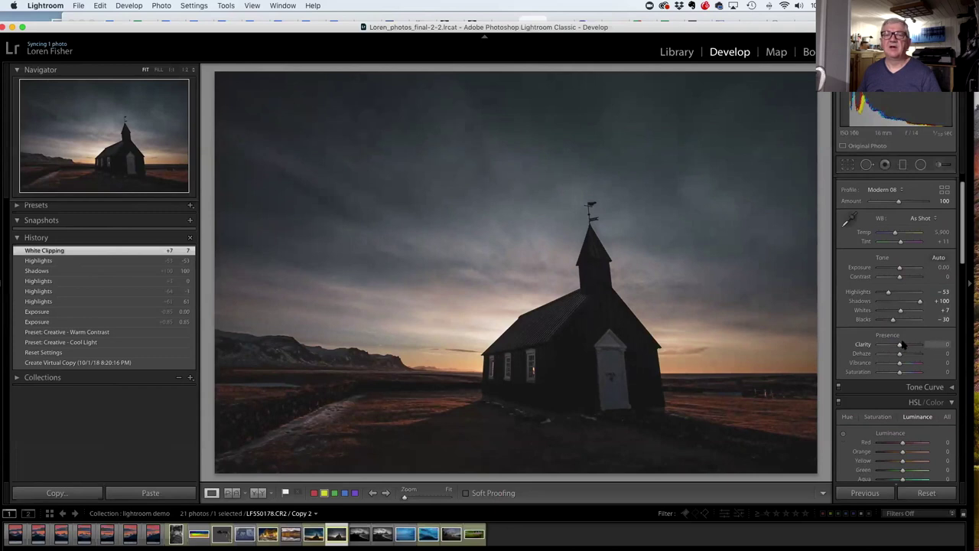
{"action": "left_click_drag", "start_coordinate": [900, 348], "coordinate": [918, 348]}
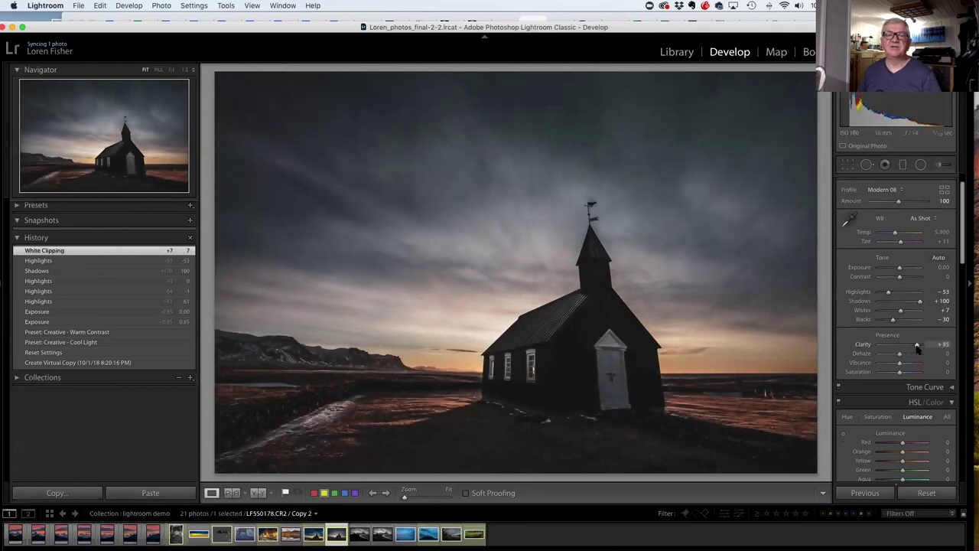
{"action": "left_click_drag", "start_coordinate": [918, 348], "coordinate": [900, 357]}
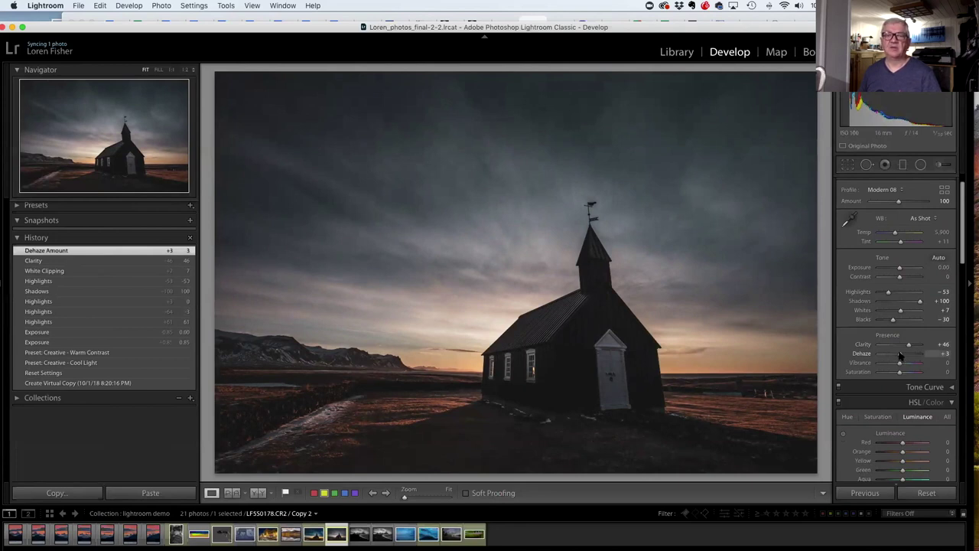
{"action": "mouse_move", "coordinate": [901, 356]}
{"action": "left_mouse_down"}
{"action": "mouse_move", "coordinate": [911, 354]}
{"action": "mouse_move", "coordinate": [900, 354]}
{"action": "left_mouse_up"}
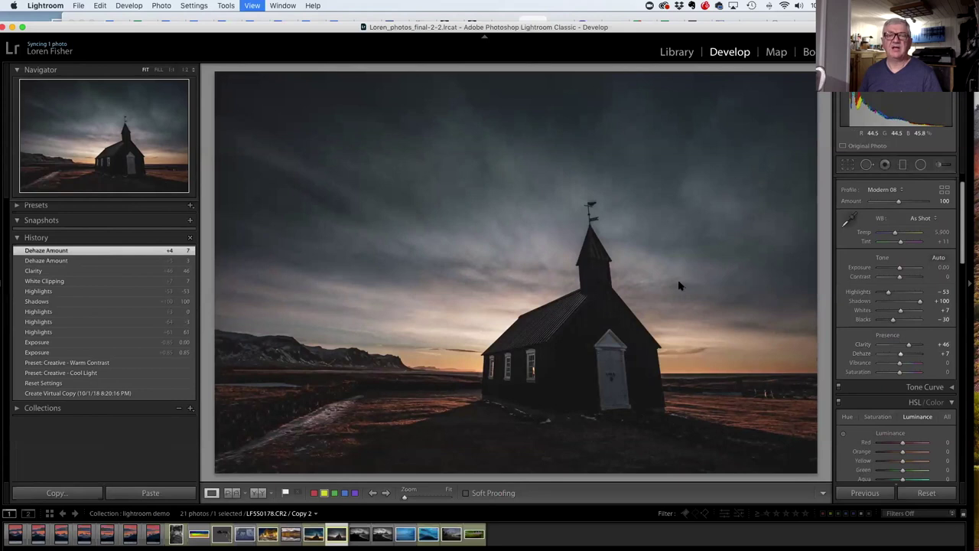
Return to the photo grid, open the first sunset mountain photo in the Develop module and reset all its settings.
{"action": "key", "text": "g"}
{"action": "scroll", "coordinate": [674, 287], "scroll_direction": "down", "scroll_amount": 2}
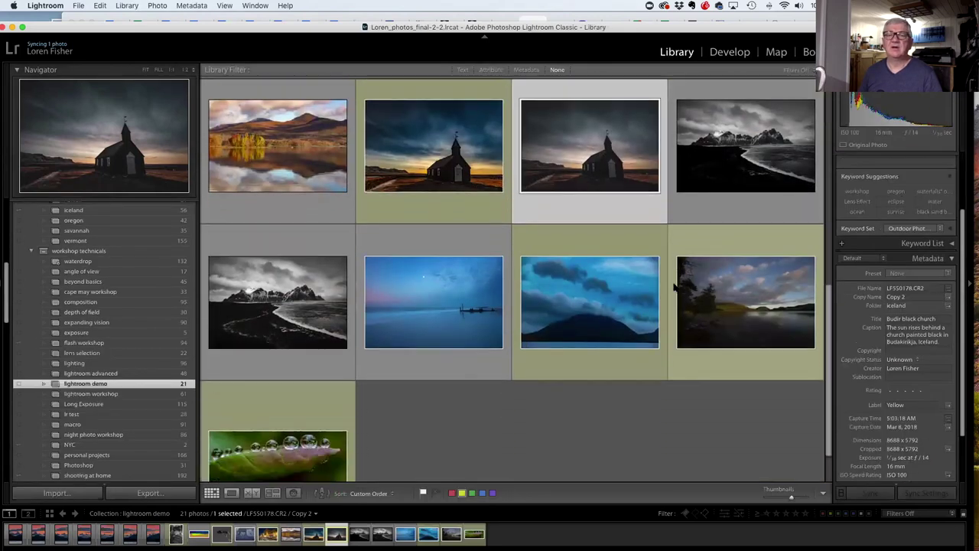
{"action": "scroll", "coordinate": [675, 287], "scroll_direction": "up", "scroll_amount": 10}
{"action": "scroll", "coordinate": [674, 283], "scroll_direction": "down", "scroll_amount": 1}
{"action": "scroll", "coordinate": [681, 230], "scroll_direction": "up", "scroll_amount": 1}
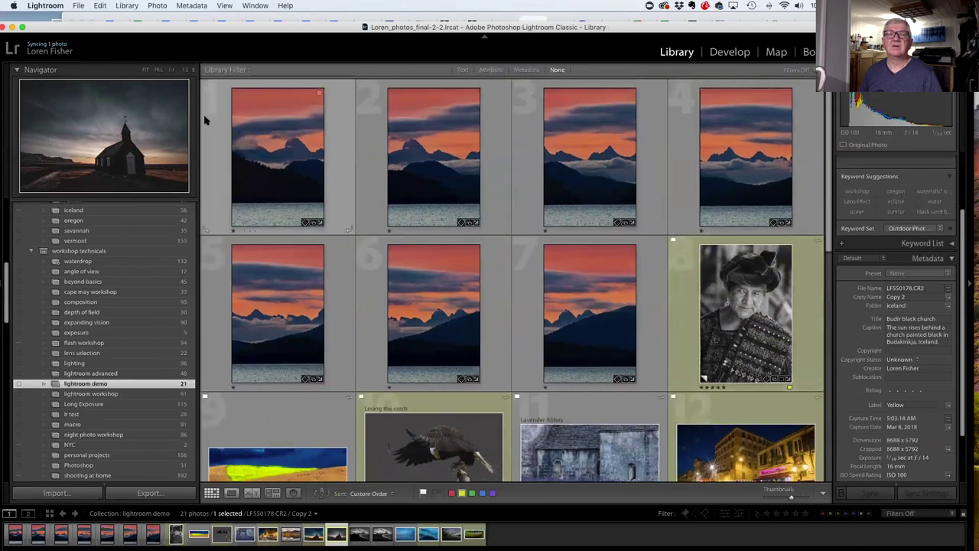
{"action": "left_click", "coordinate": [252, 121]}
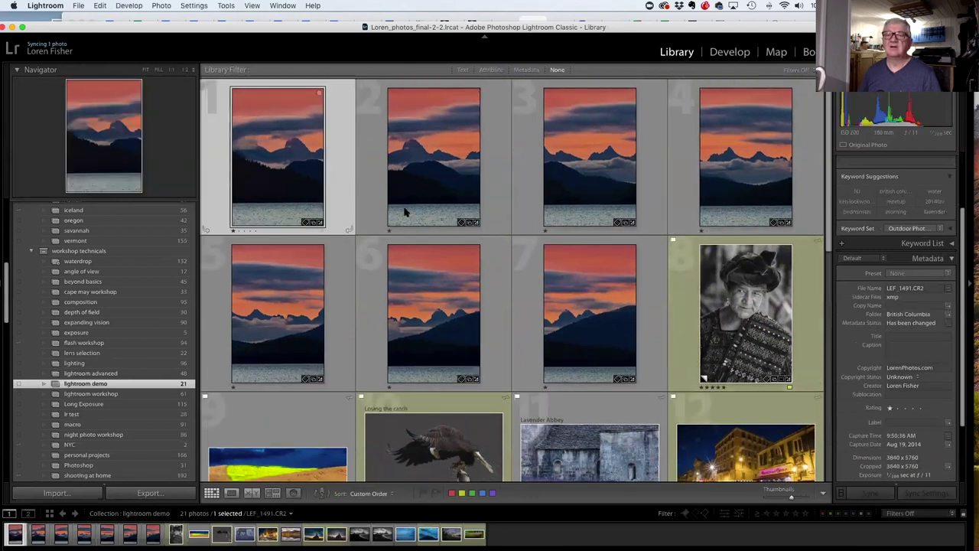
{"action": "key", "text": "d"}
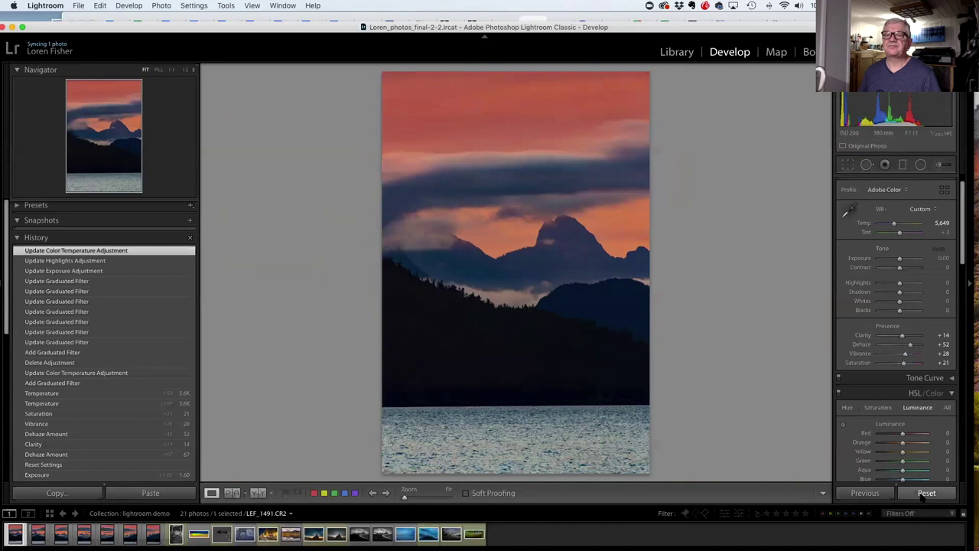
{"action": "left_click", "coordinate": [926, 493]}
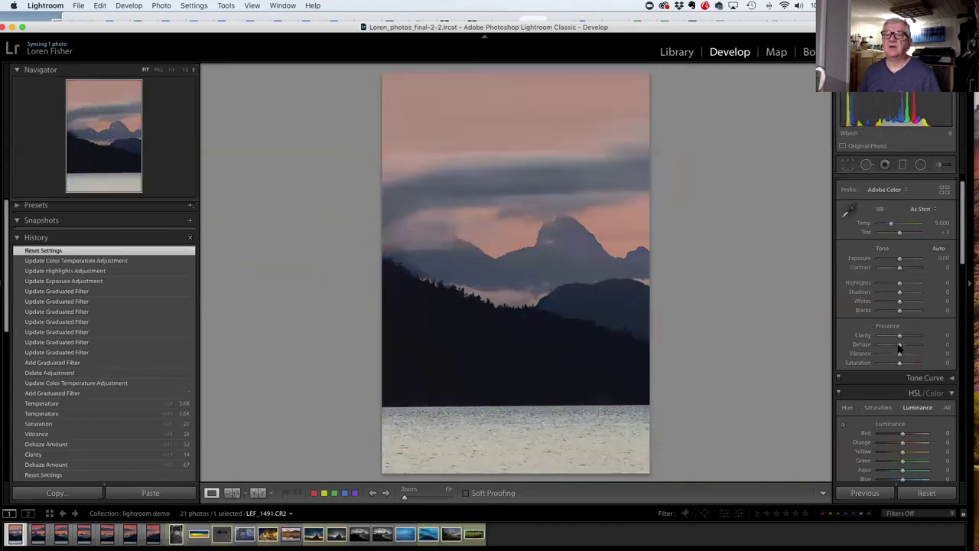
Set the mountain photo's Dehaze to +61, Clarity to +31, Shadows to +64 and Highlights to -27.
{"action": "left_click_drag", "start_coordinate": [900, 345], "coordinate": [911, 345]}
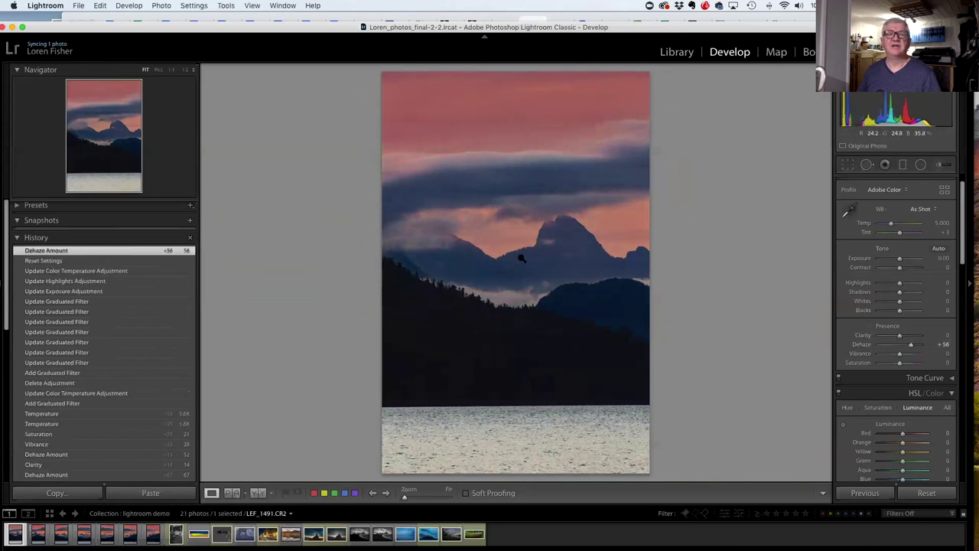
{"action": "left_click_drag", "start_coordinate": [912, 347], "coordinate": [912, 345]}
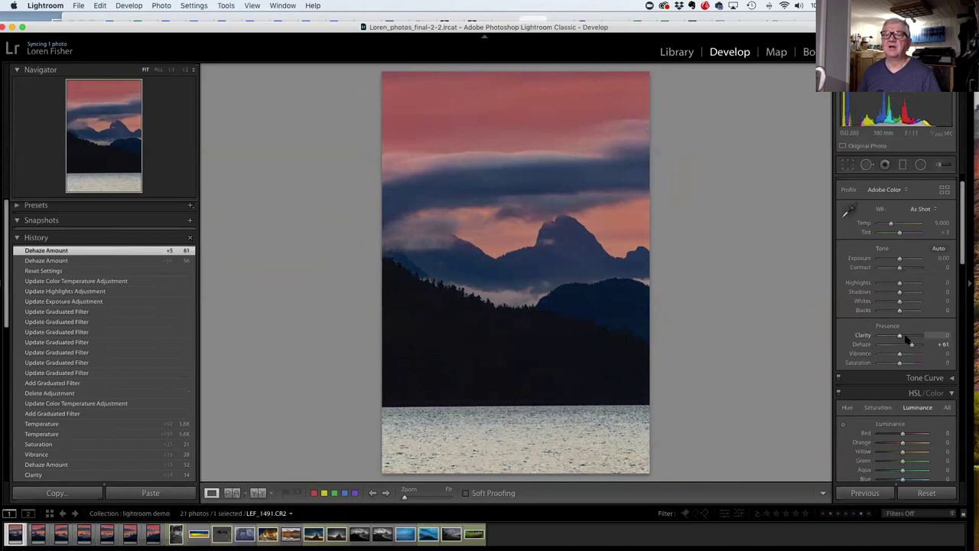
{"action": "left_click_drag", "start_coordinate": [900, 335], "coordinate": [907, 335]}
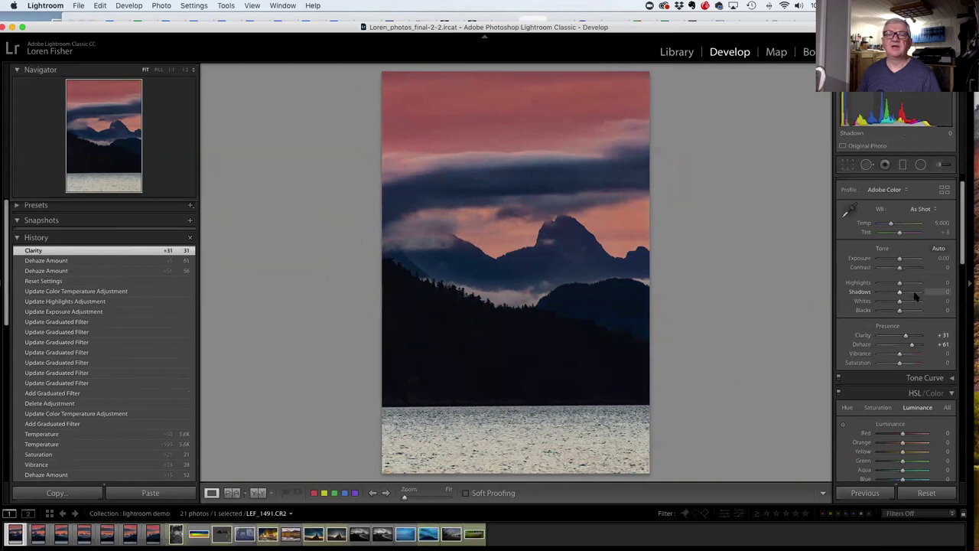
{"action": "mouse_move", "coordinate": [900, 292]}
{"action": "left_mouse_down"}
{"action": "mouse_move", "coordinate": [913, 294]}
{"action": "mouse_move", "coordinate": [893, 285]}
{"action": "left_mouse_up"}
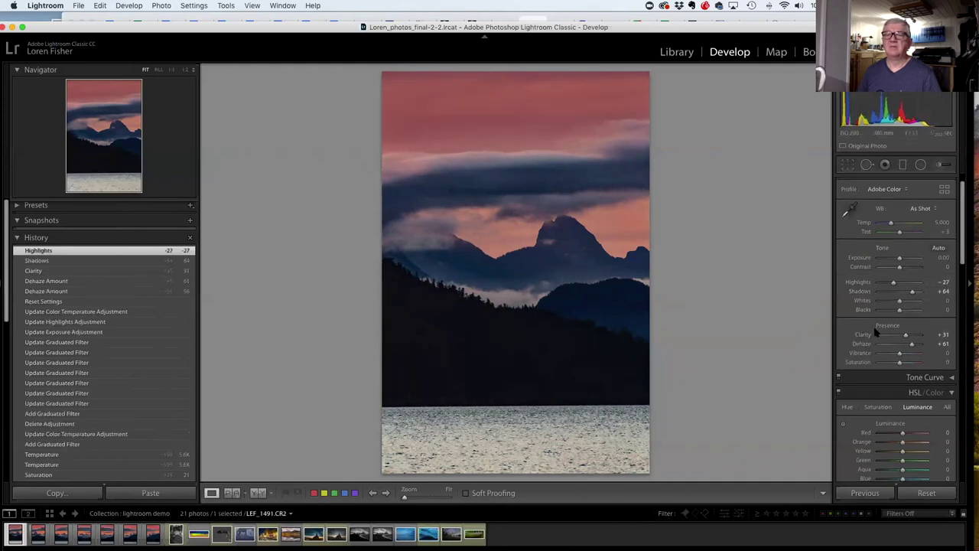
Set the mountain photo's Vibrance to +57 and its Saturation to +14, after trying Saturation at +100 and +32.
{"action": "scroll", "coordinate": [880, 337], "scroll_direction": "down", "scroll_amount": 2}
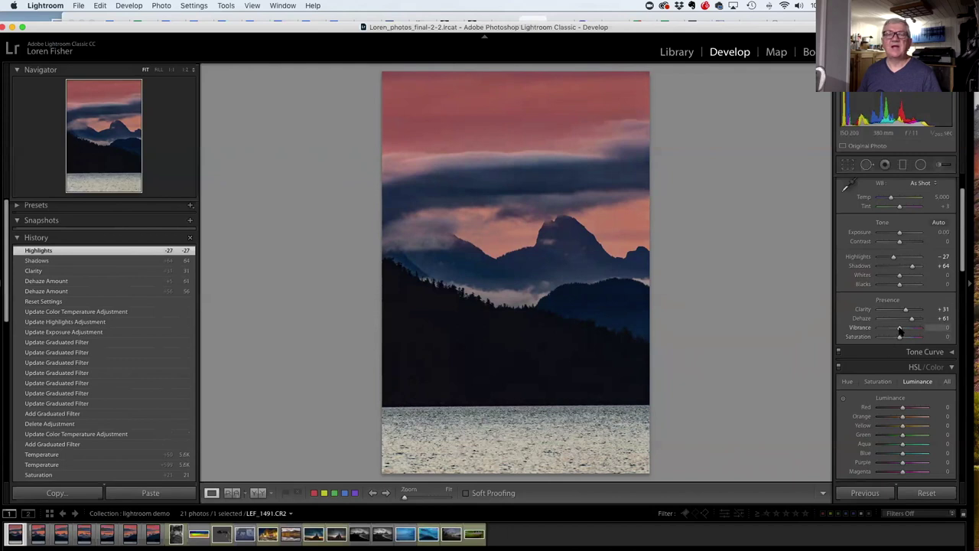
{"action": "left_click_drag", "start_coordinate": [902, 330], "coordinate": [910, 329]}
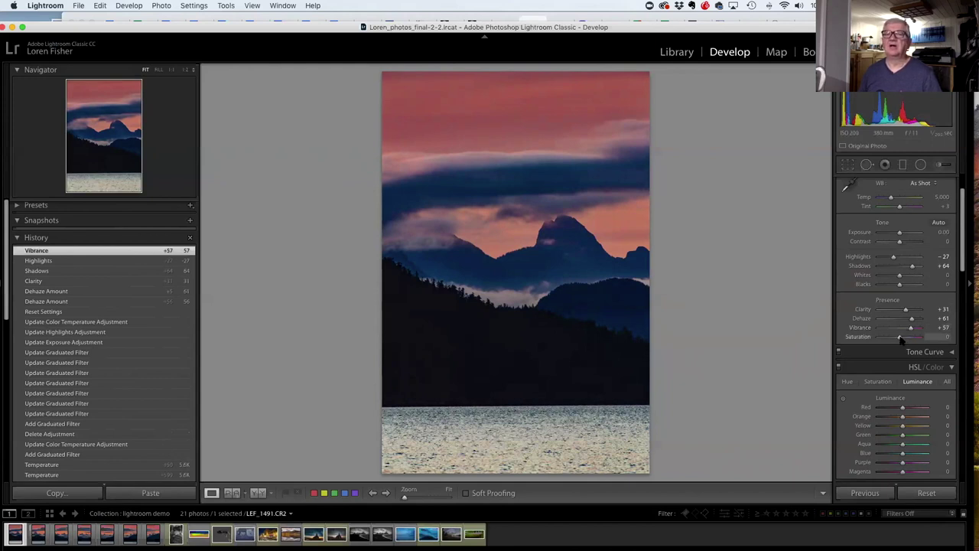
{"action": "left_click_drag", "start_coordinate": [901, 338], "coordinate": [922, 344]}
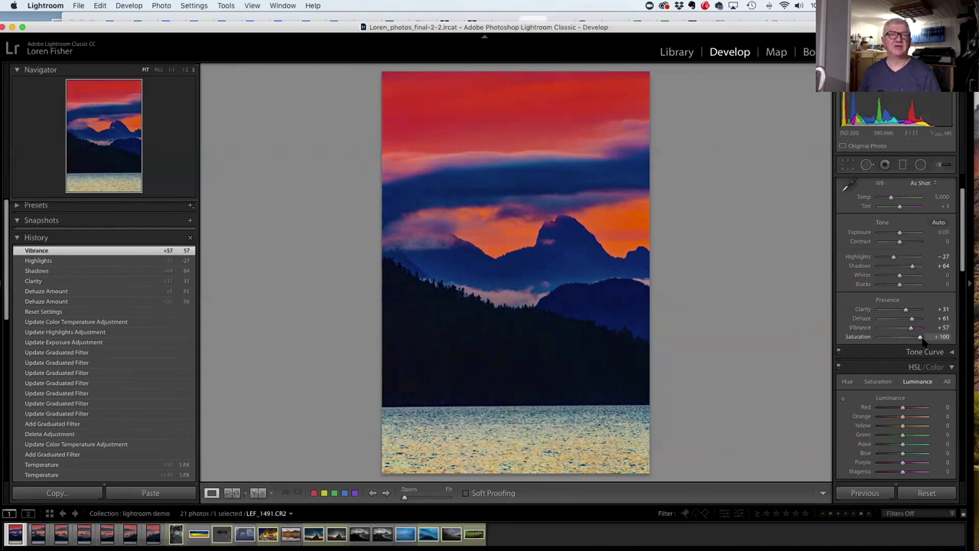
{"action": "mouse_move", "coordinate": [921, 342]}
{"action": "left_mouse_down"}
{"action": "mouse_move", "coordinate": [900, 343]}
{"action": "mouse_move", "coordinate": [908, 340]}
{"action": "left_mouse_up"}
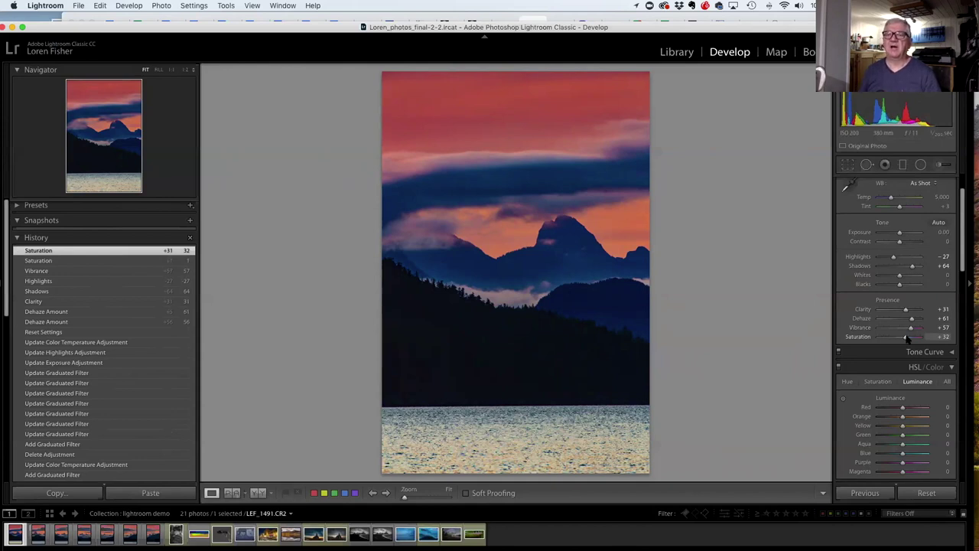
{"action": "left_click_drag", "start_coordinate": [905, 337], "coordinate": [904, 338]}
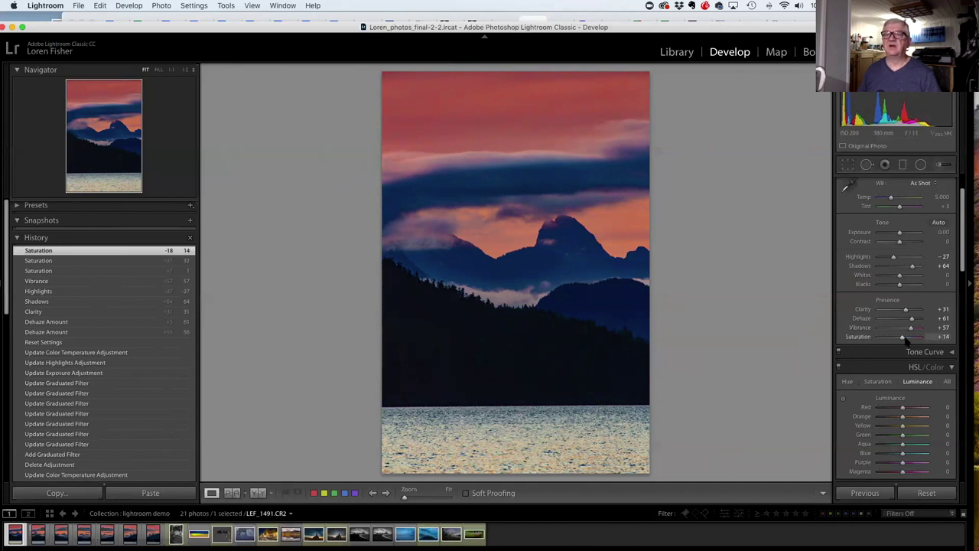
Look over the mountain photo's adjustments and step its history back to the Dehaze Amount 56 state.
{"action": "scroll", "coordinate": [887, 342], "scroll_direction": "up", "scroll_amount": 3}
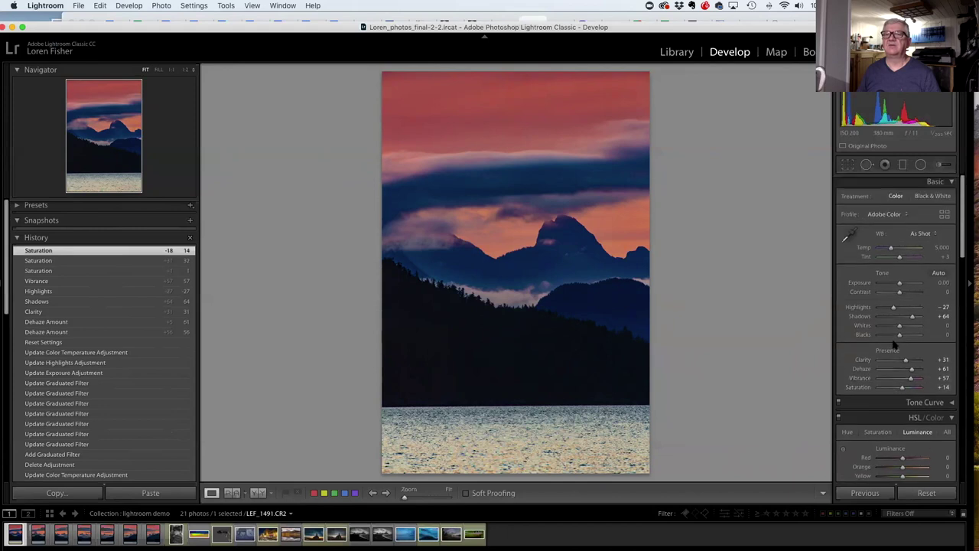
{"action": "scroll", "coordinate": [895, 342], "scroll_direction": "down", "scroll_amount": 1}
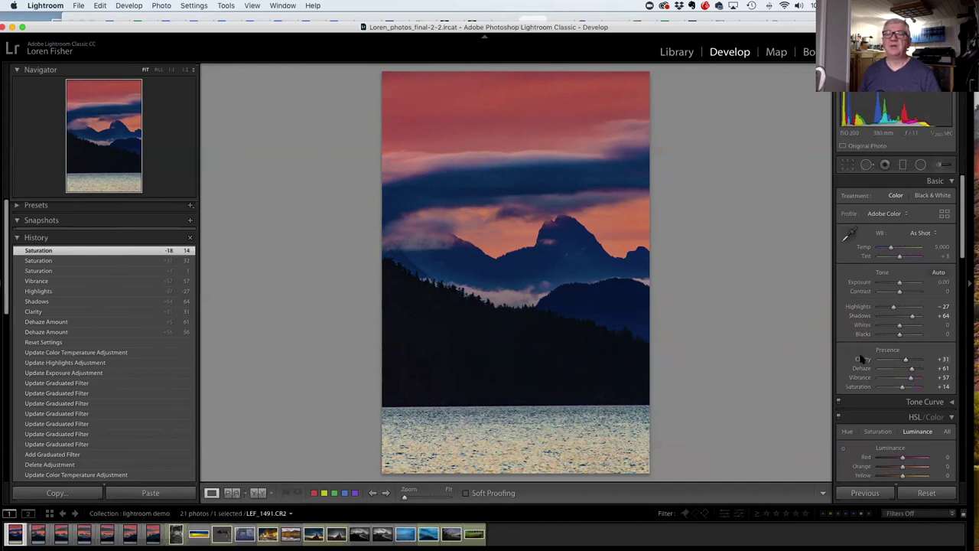
{"action": "scroll", "coordinate": [838, 330], "scroll_direction": "down", "scroll_amount": 2}
{"action": "scroll", "coordinate": [837, 331], "scroll_direction": "down", "scroll_amount": 5}
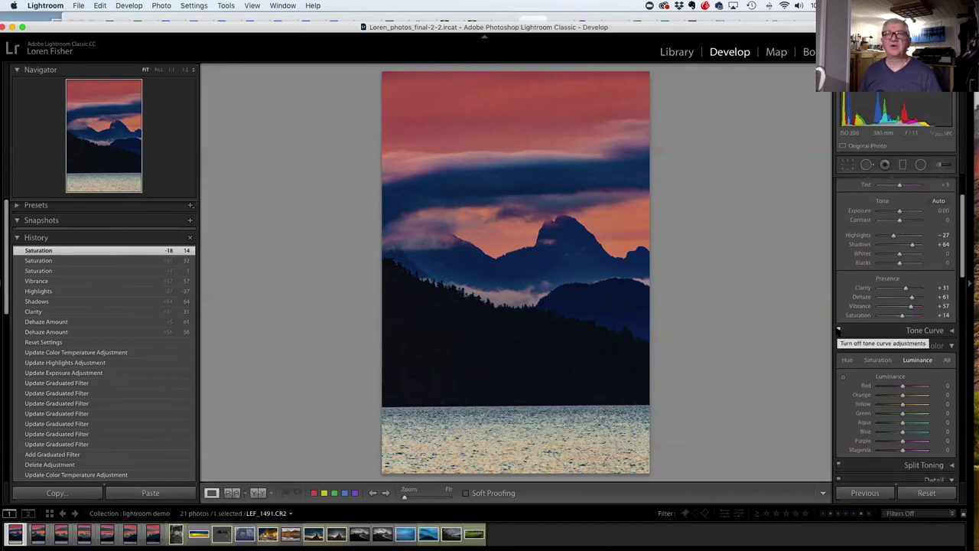
{"action": "scroll", "coordinate": [899, 252], "scroll_direction": "down", "scroll_amount": 1}
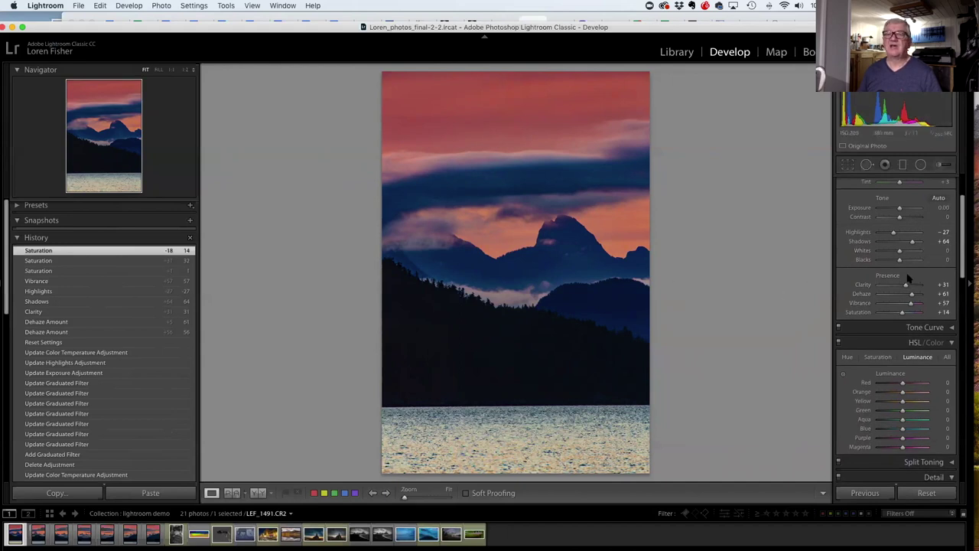
{"action": "left_click", "coordinate": [57, 334]}
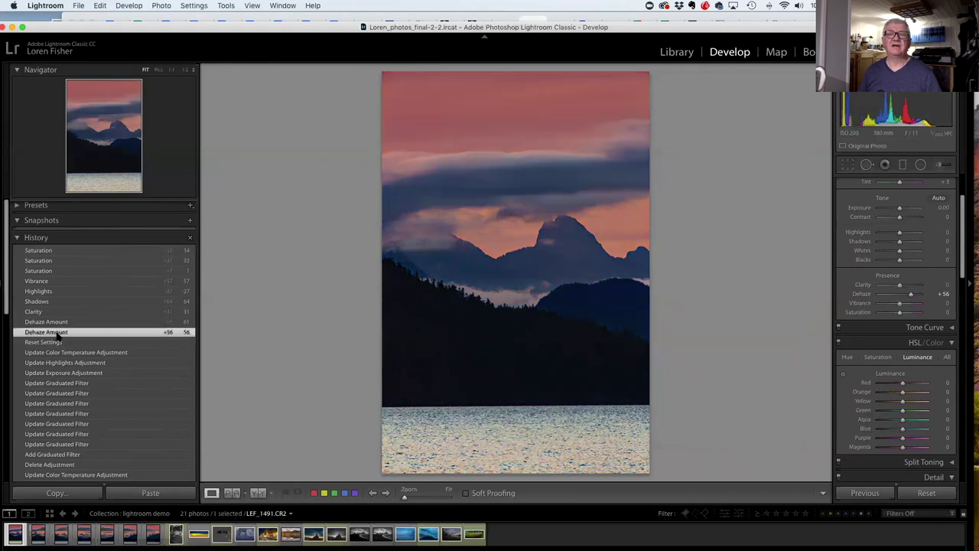
Revert the mountain photo's history to the Update Highlights Adjustment state and reset Dehaze to 0, after trying Dehaze +47 and Shadows -100.
{"action": "left_click", "coordinate": [92, 363]}
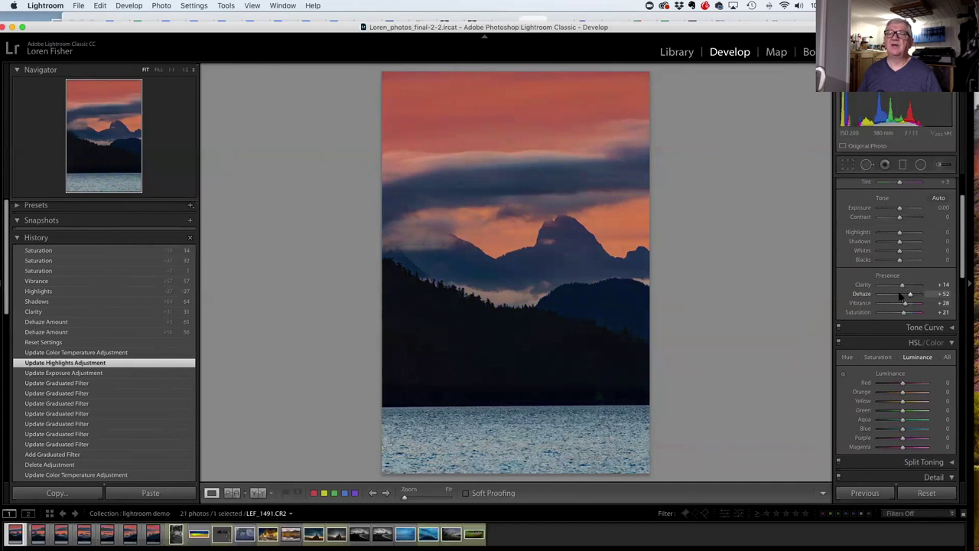
{"action": "left_click_drag", "start_coordinate": [910, 296], "coordinate": [909, 295]}
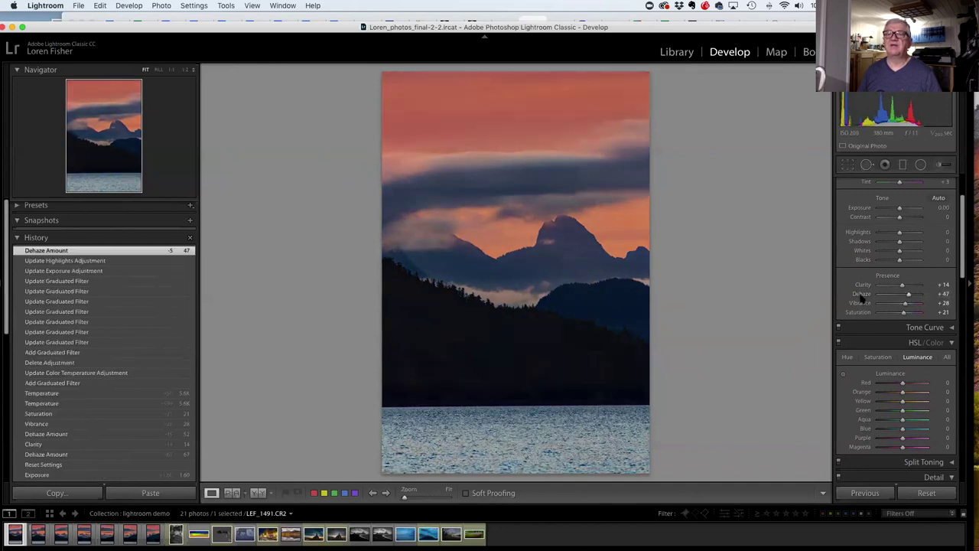
{"action": "double_click", "coordinate": [863, 296]}
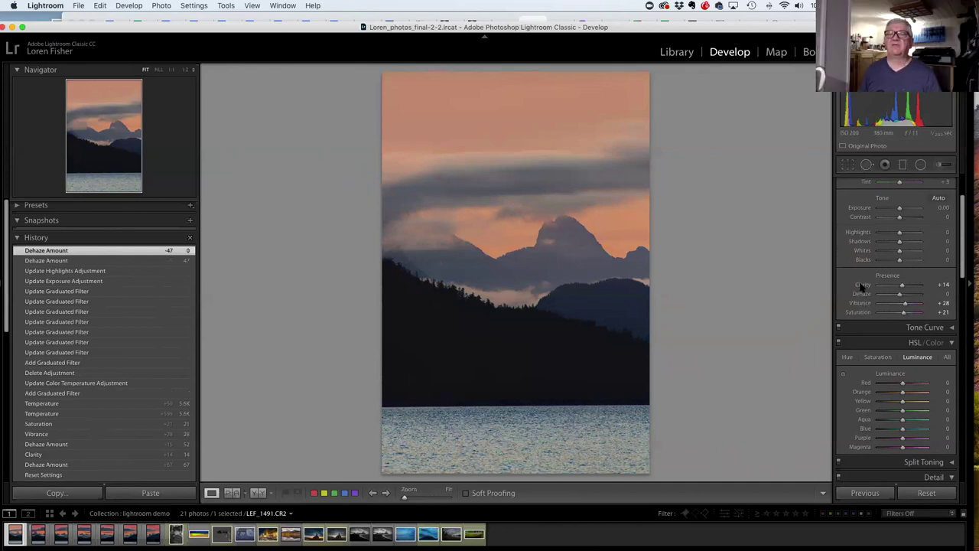
{"action": "left_click_drag", "start_coordinate": [899, 241], "coordinate": [861, 247]}
{"action": "double_click", "coordinate": [859, 243]}
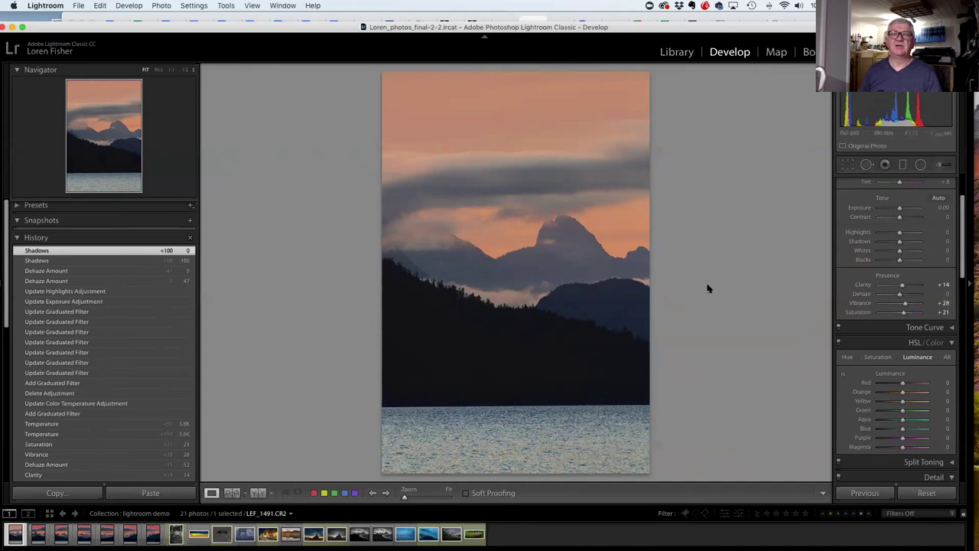
Select all seven sunset mountain photos in the grid, open them in the Develop module and enlarge the filmstrip thumbnails.
{"action": "key", "text": "g"}
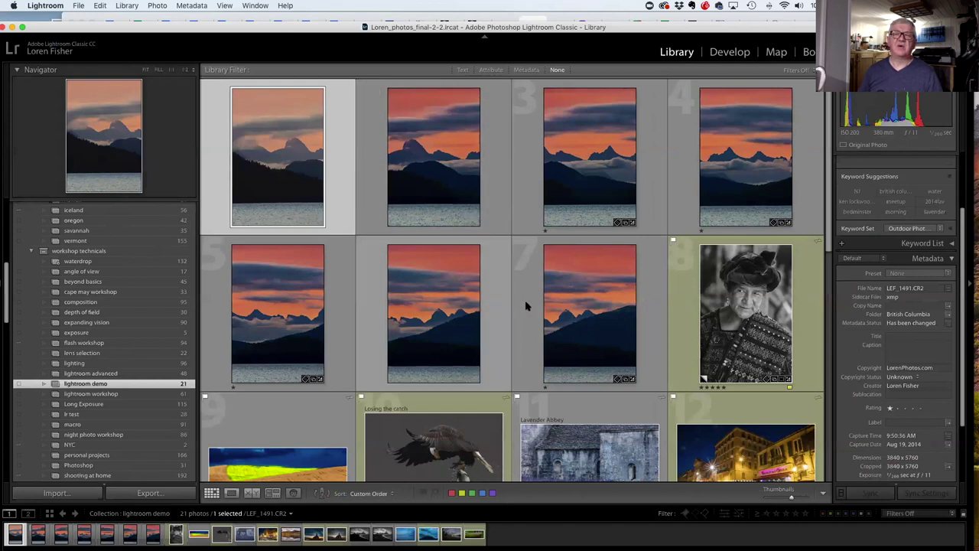
{"action": "left_click", "coordinate": [575, 318], "text": "shift"}
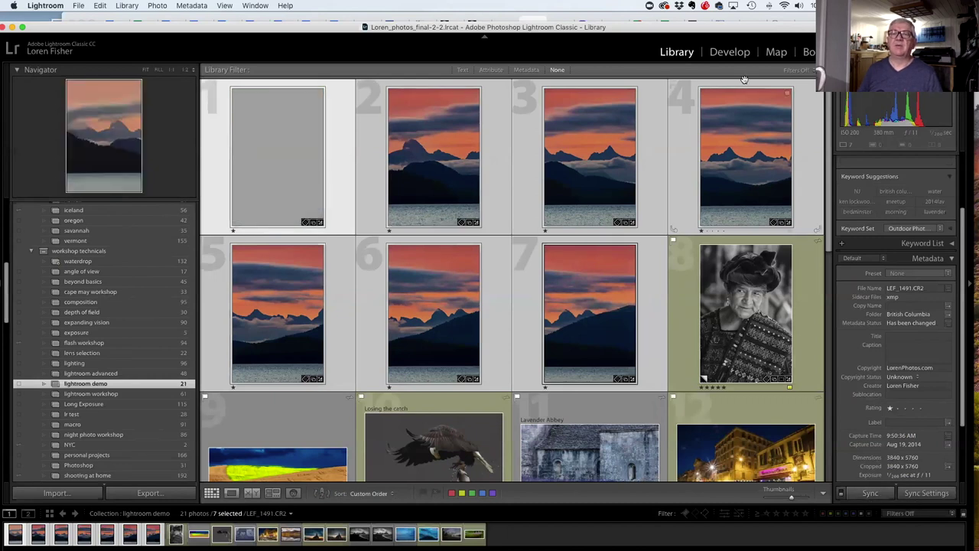
{"action": "left_click", "coordinate": [729, 52]}
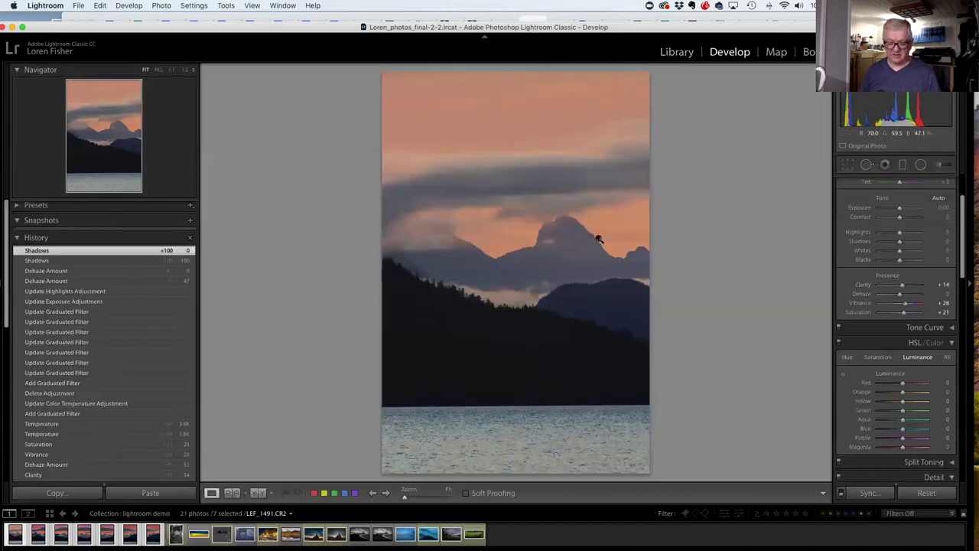
{"action": "key", "text": "Right"}
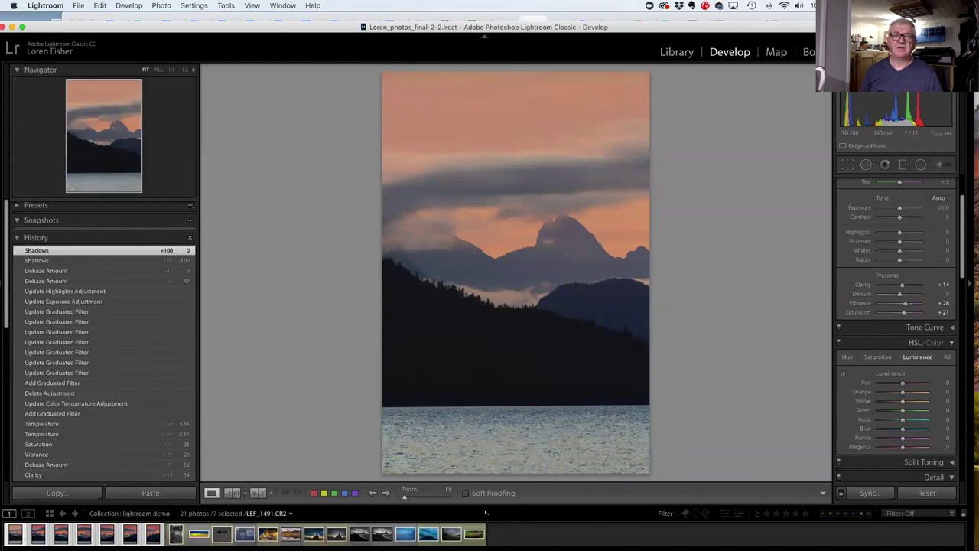
{"action": "left_click_drag", "start_coordinate": [485, 502], "coordinate": [485, 434]}
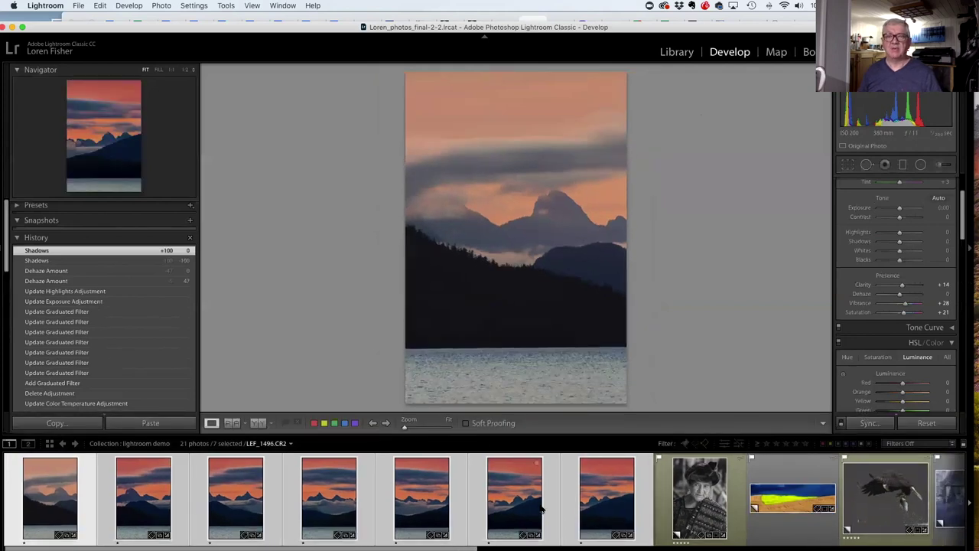
Reselect the seven mountain photos starting from the first one and synchronize all of its develop settings to the others.
{"action": "left_click", "coordinate": [617, 499]}
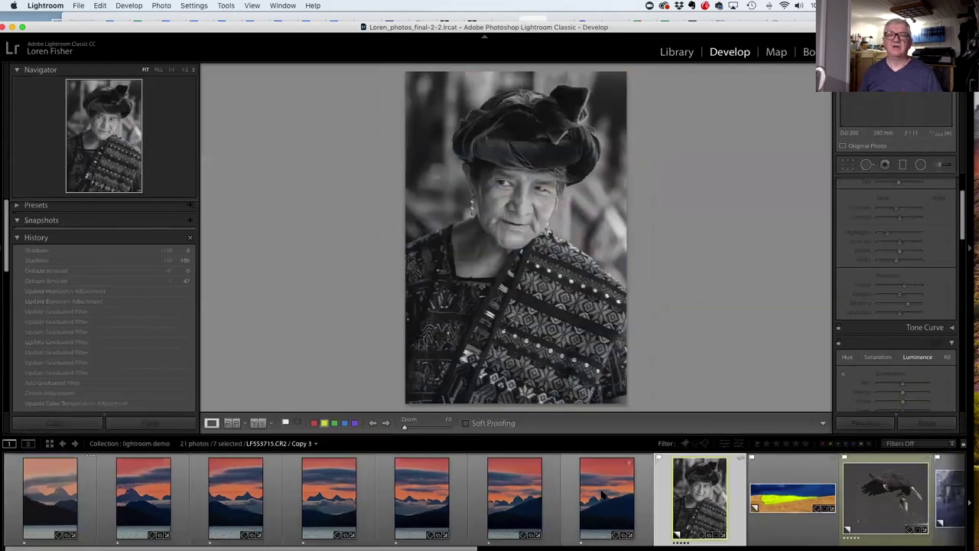
{"action": "left_click", "coordinate": [56, 478]}
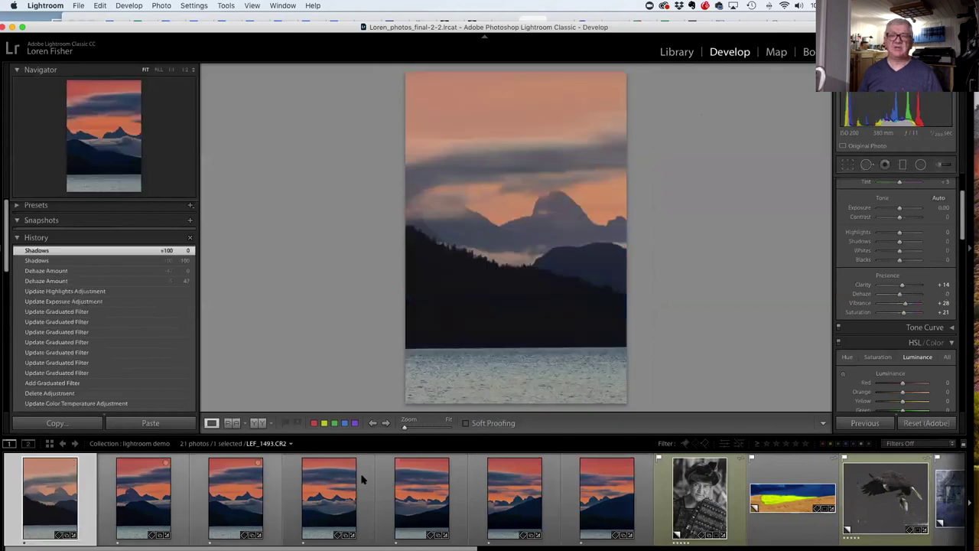
{"action": "left_click", "coordinate": [603, 498], "text": "shift"}
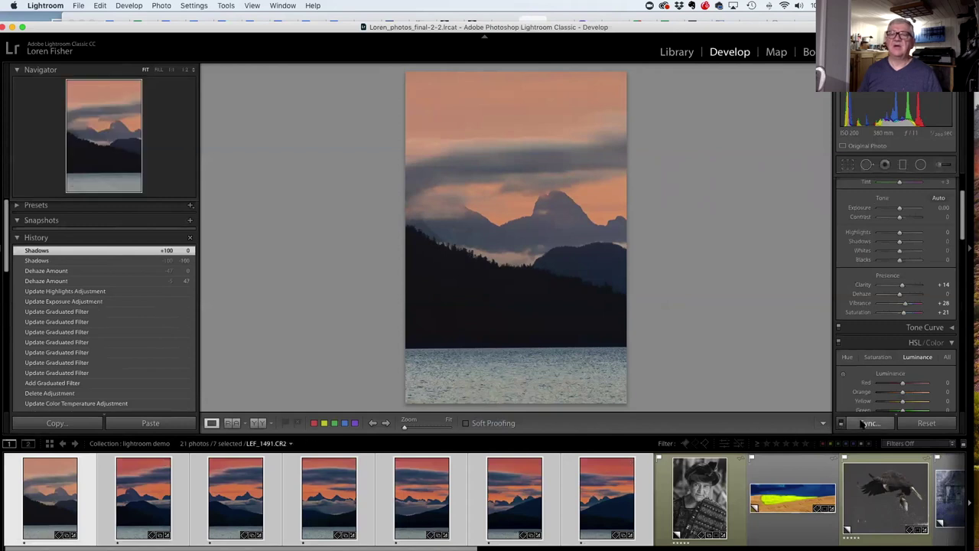
{"action": "left_click", "coordinate": [856, 427]}
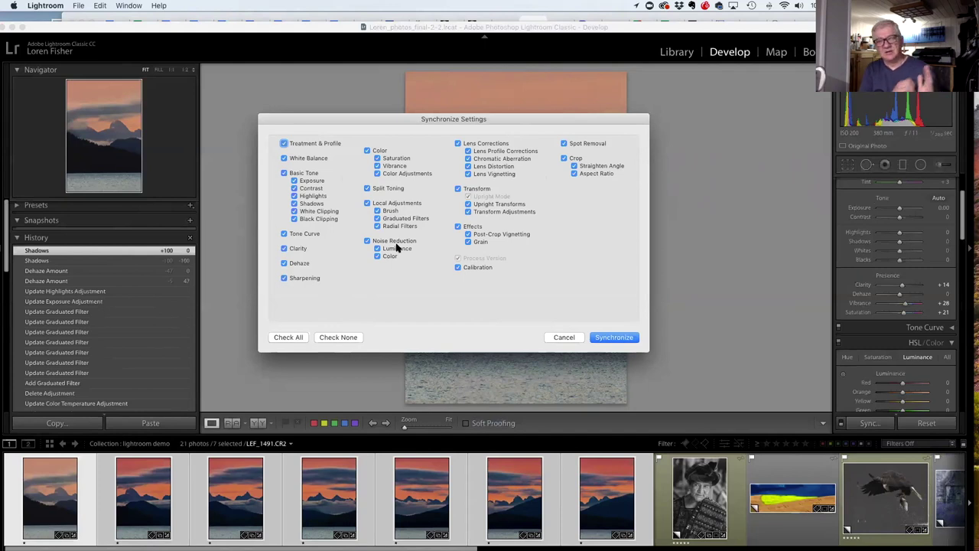
{"action": "left_click", "coordinate": [615, 338]}
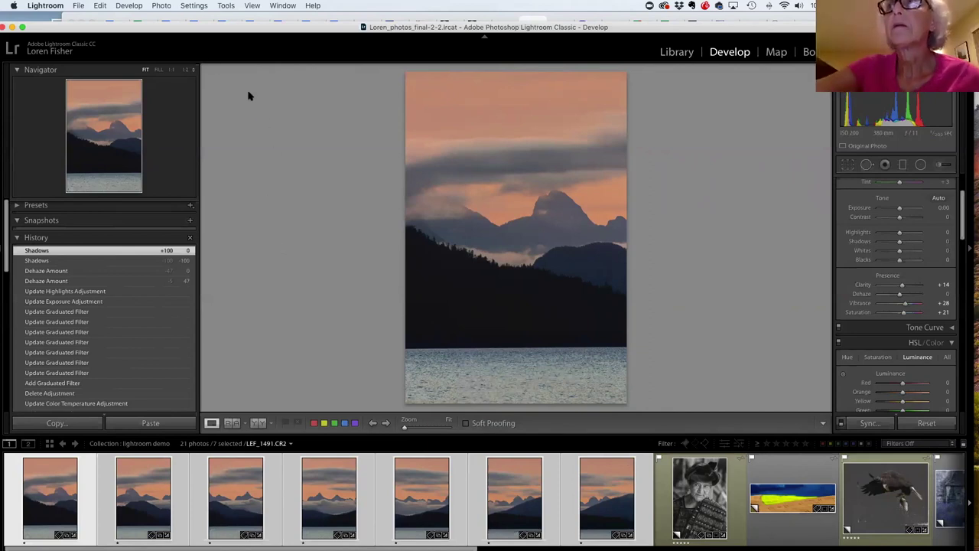
{"action": "left_click", "coordinate": [163, 6]}
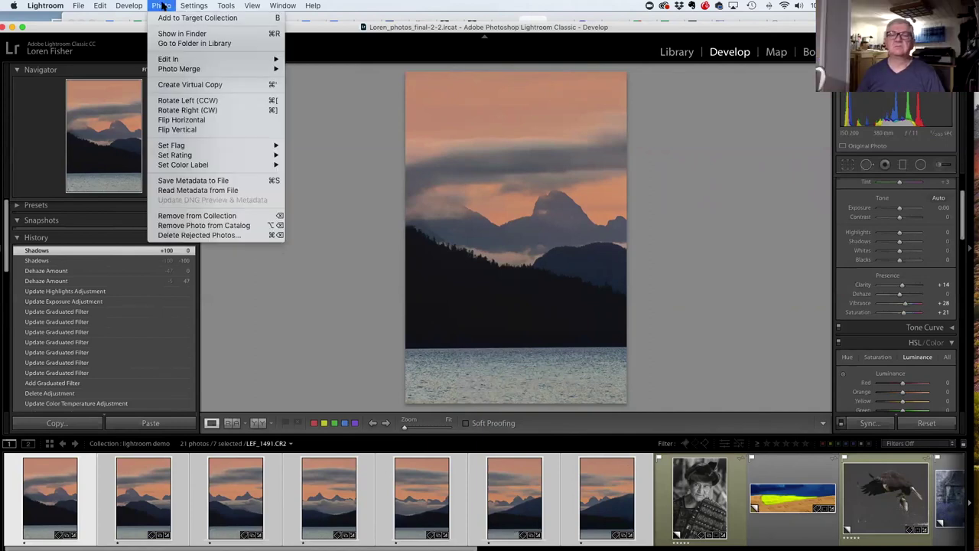
{"action": "left_click", "coordinate": [161, 6]}
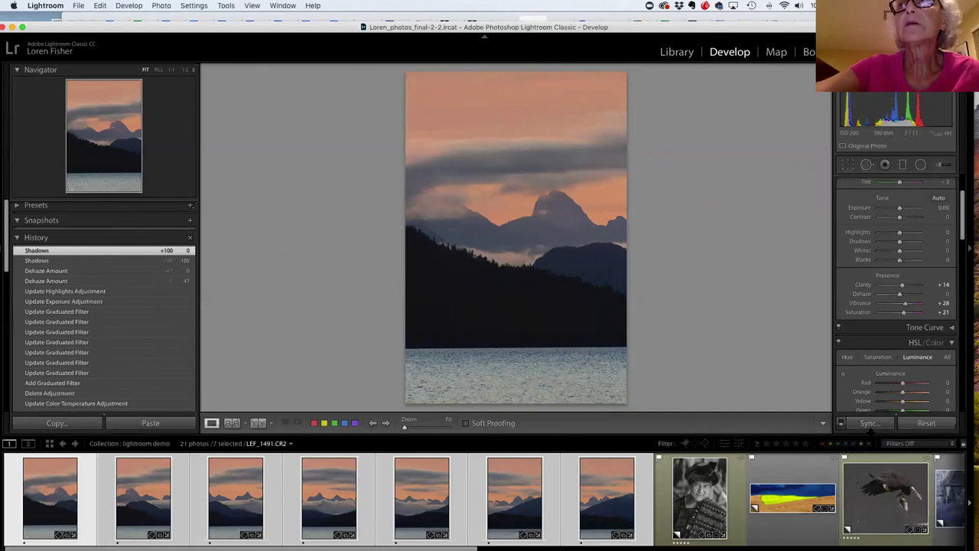
{"action": "left_click", "coordinate": [871, 425]}
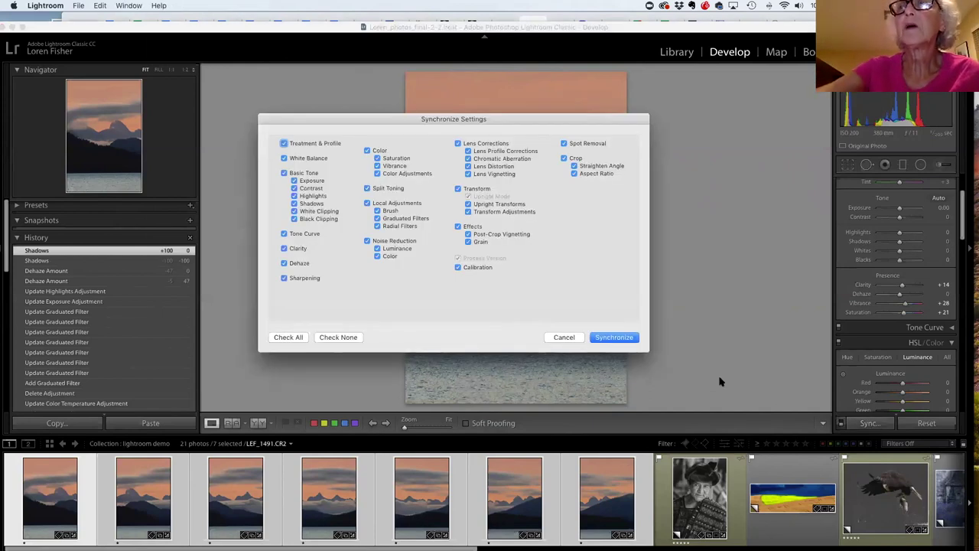
{"action": "left_click", "coordinate": [571, 339]}
Switch Auto Sync on and back off, and set only the first mountain photo's Exposure to -2.00.
{"action": "key", "text": "alt"}
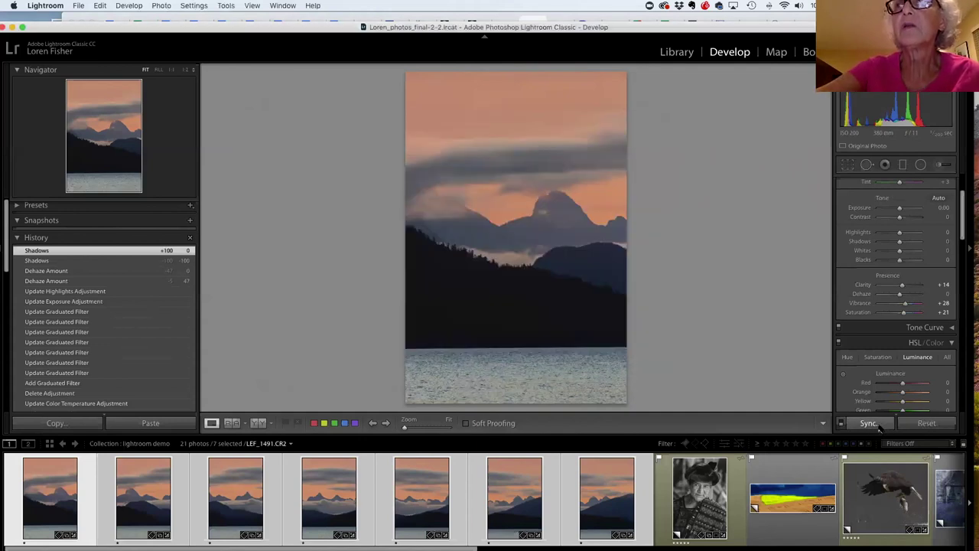
{"action": "key", "text": "super"}
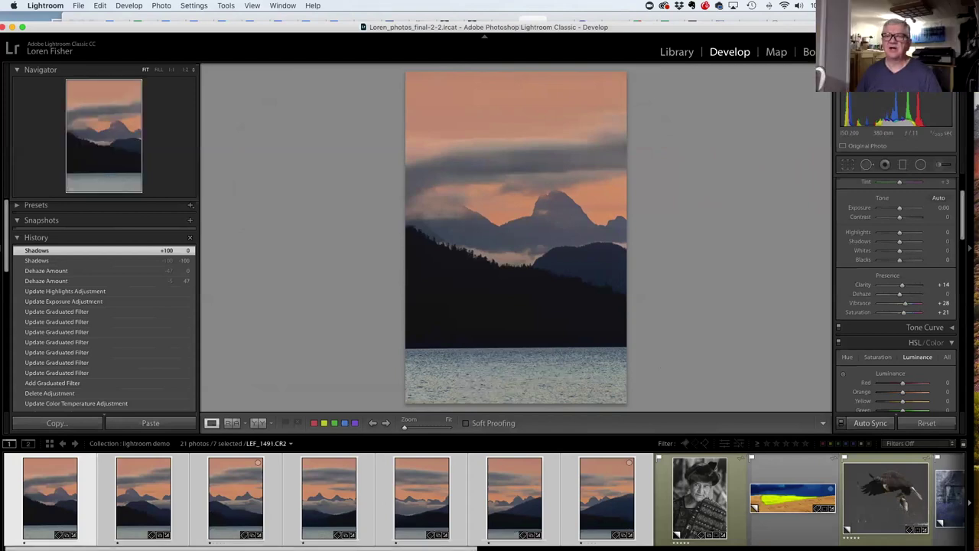
{"action": "left_click", "coordinate": [840, 423]}
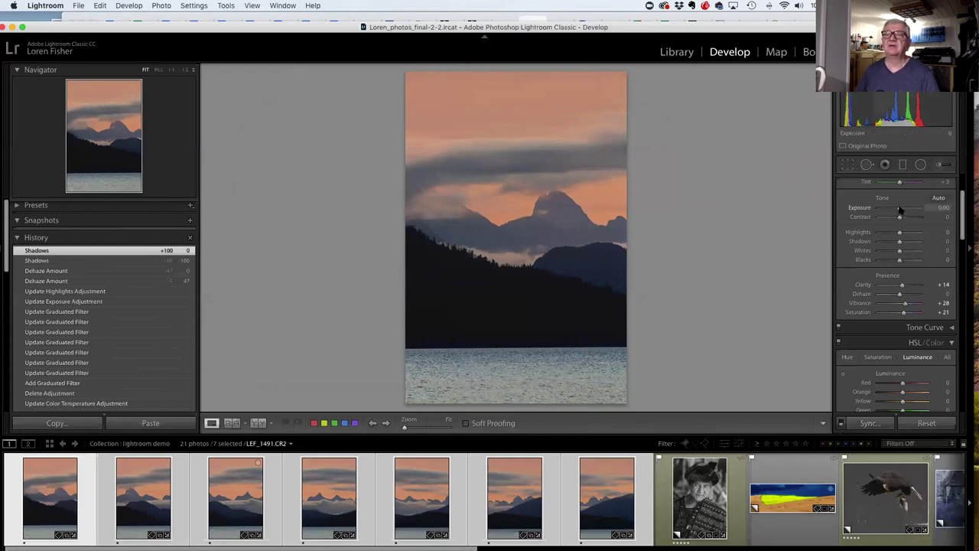
{"action": "left_click_drag", "start_coordinate": [901, 207], "coordinate": [891, 208]}
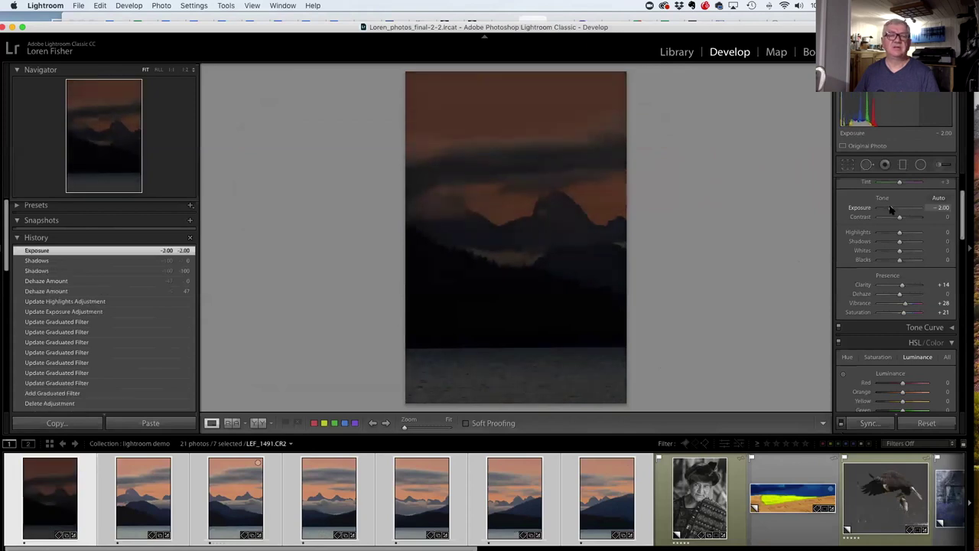
Turn on Auto Sync and set the white balance temperature to 12,162 across the seven selected mountain photos.
{"action": "left_click", "coordinate": [841, 423]}
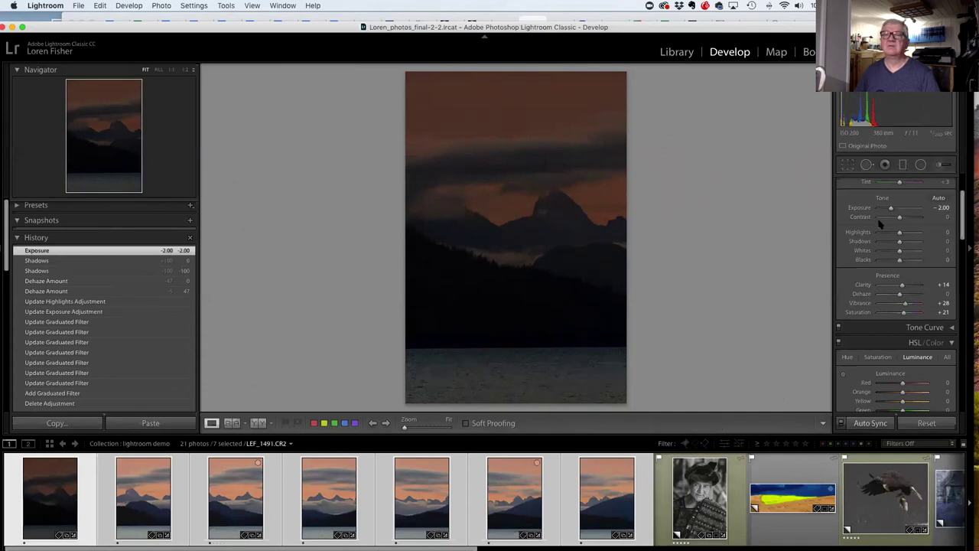
{"action": "scroll", "coordinate": [899, 229], "scroll_direction": "up", "scroll_amount": 4}
{"action": "left_click_drag", "start_coordinate": [899, 250], "coordinate": [911, 251]}
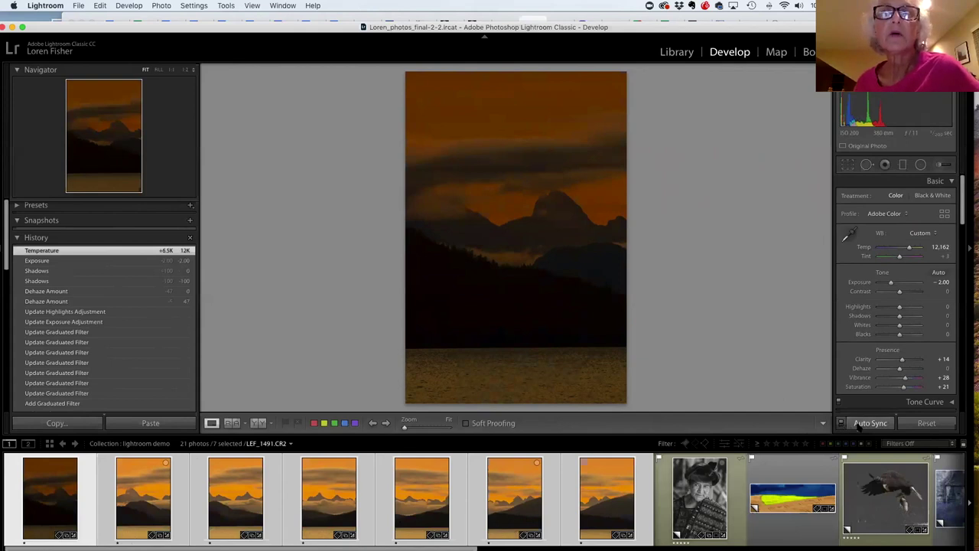
Reset all seven mountain photos at once with Auto Sync on, and switch back to manual Sync.
{"action": "left_click", "coordinate": [842, 424]}
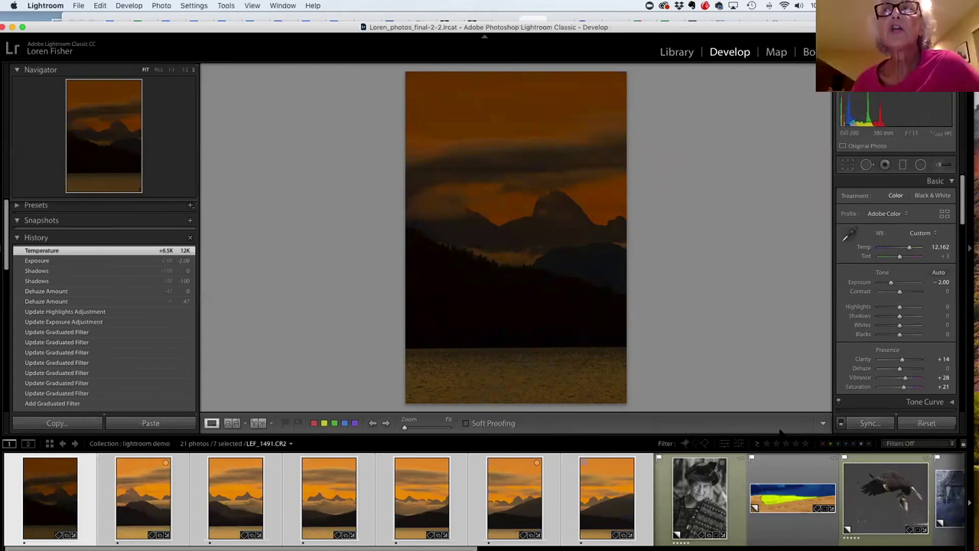
{"action": "left_click", "coordinate": [840, 423]}
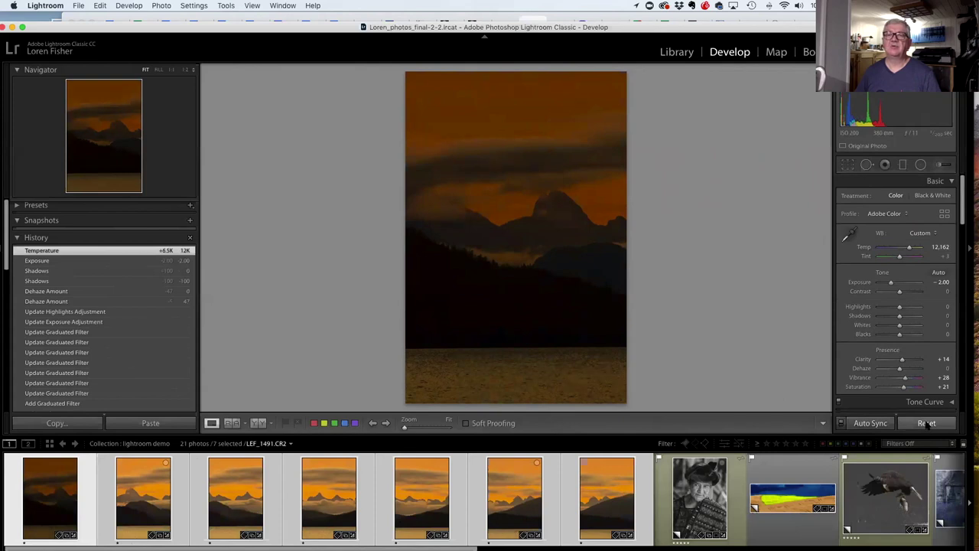
{"action": "left_click", "coordinate": [926, 423]}
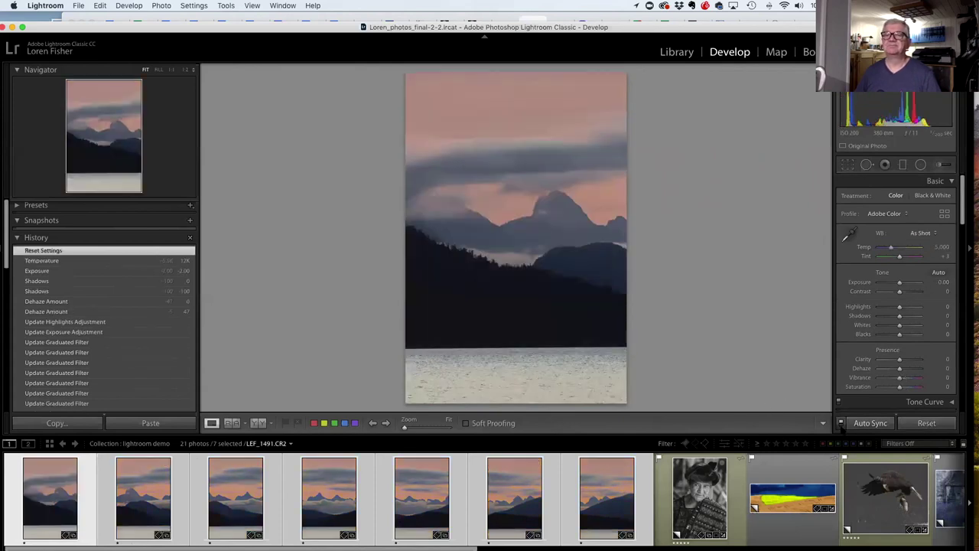
{"action": "left_click", "coordinate": [840, 425]}
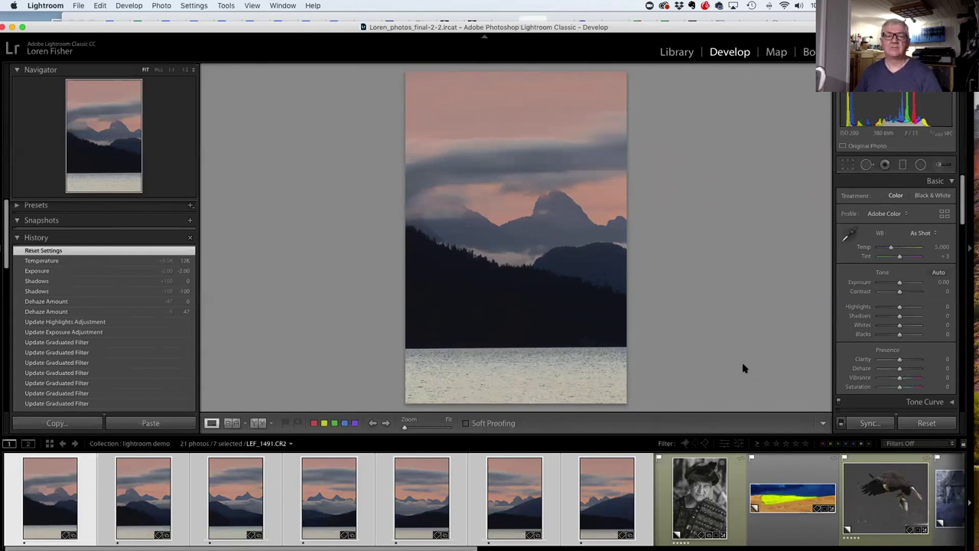
Return to the photo grid and view the muted, darker version of the black church photo in loupe view.
{"action": "key", "text": "g"}
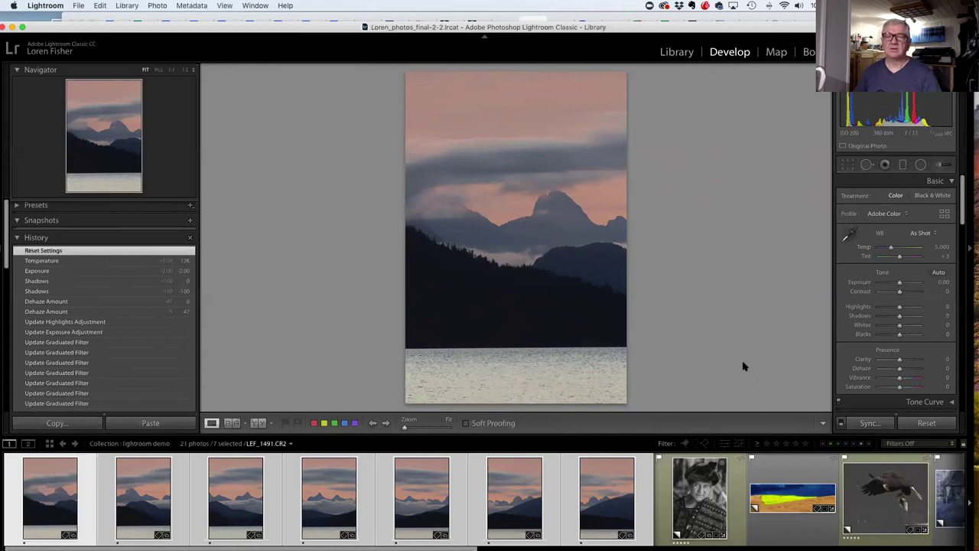
{"action": "scroll", "coordinate": [512, 245], "scroll_direction": "down", "scroll_amount": 5}
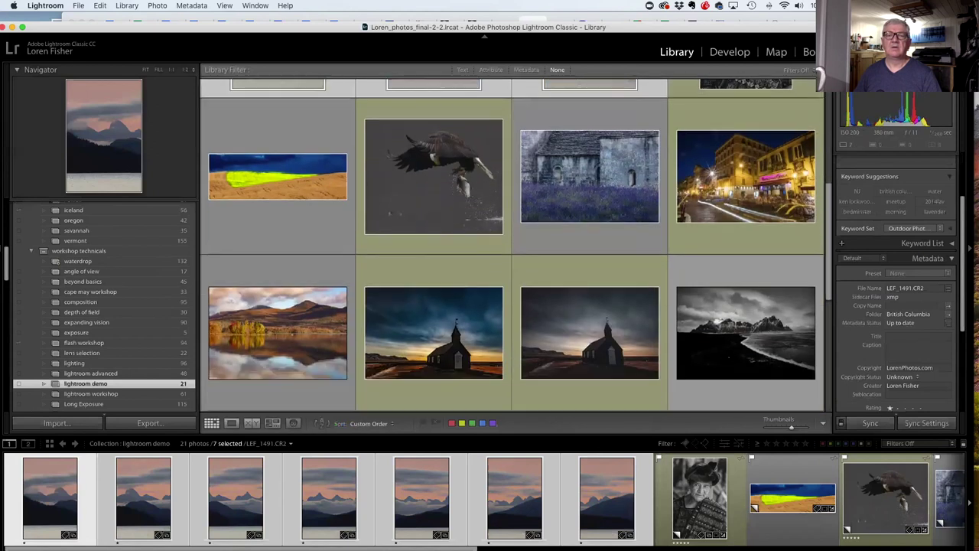
{"action": "scroll", "coordinate": [728, 349], "scroll_direction": "down", "scroll_amount": 5}
{"action": "scroll", "coordinate": [727, 350], "scroll_direction": "up", "scroll_amount": 3}
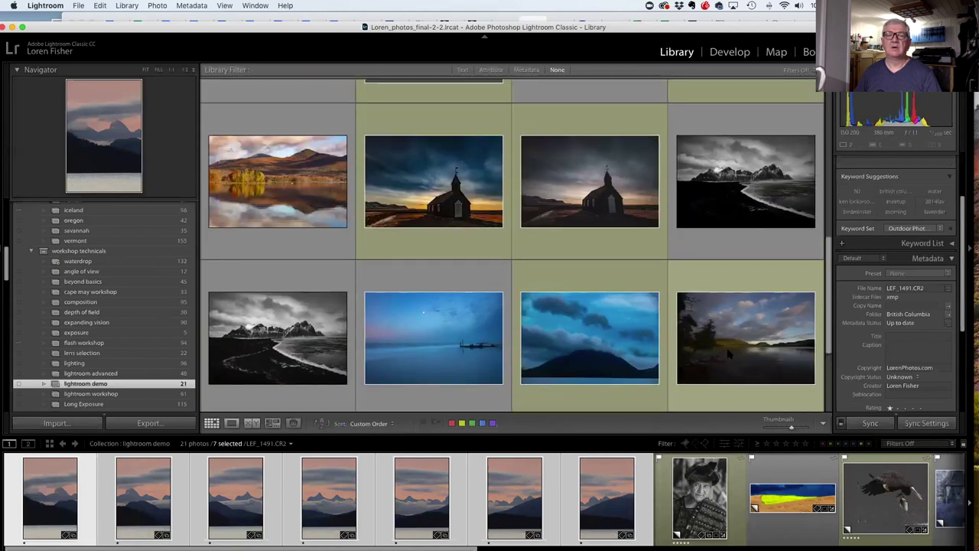
{"action": "double_click", "coordinate": [625, 201]}
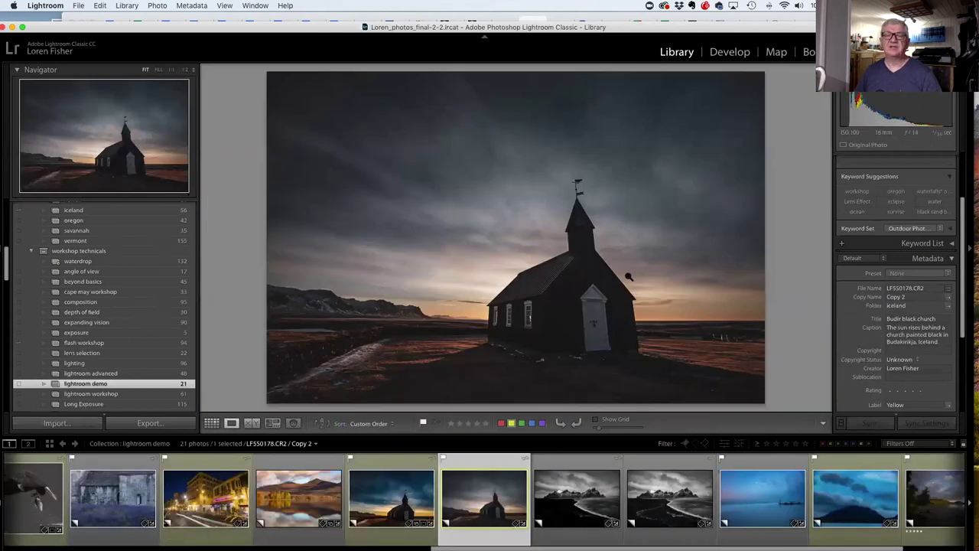
Open the vivid virtual copy of the black church photo in the Develop module and examine its basic tone and presence adjustments.
{"action": "left_click", "coordinate": [411, 496]}
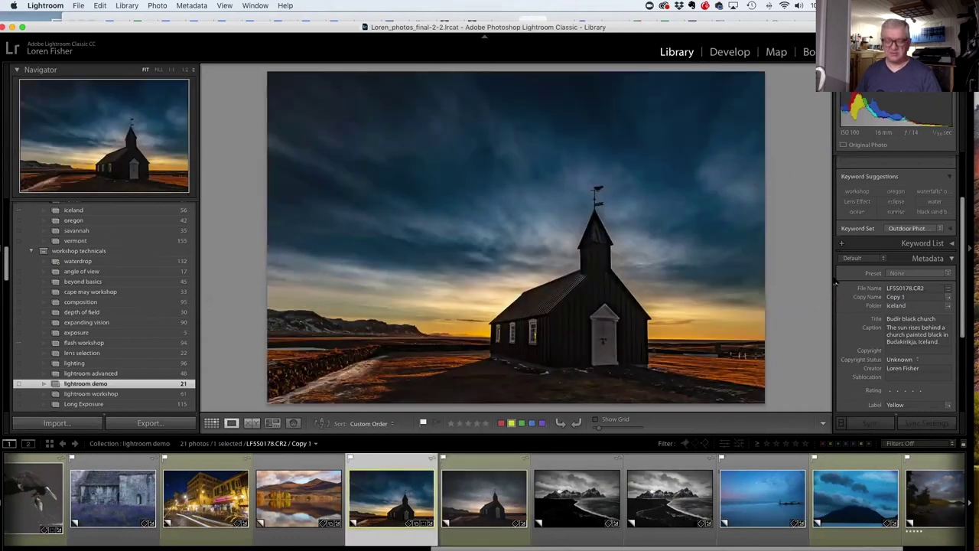
{"action": "key", "text": "d"}
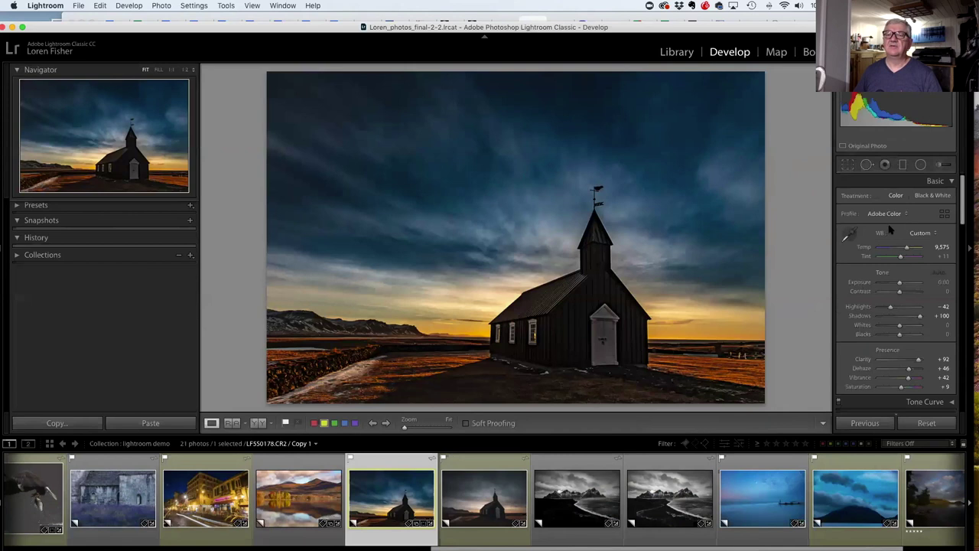
{"action": "scroll", "coordinate": [921, 287], "scroll_direction": "down", "scroll_amount": 3}
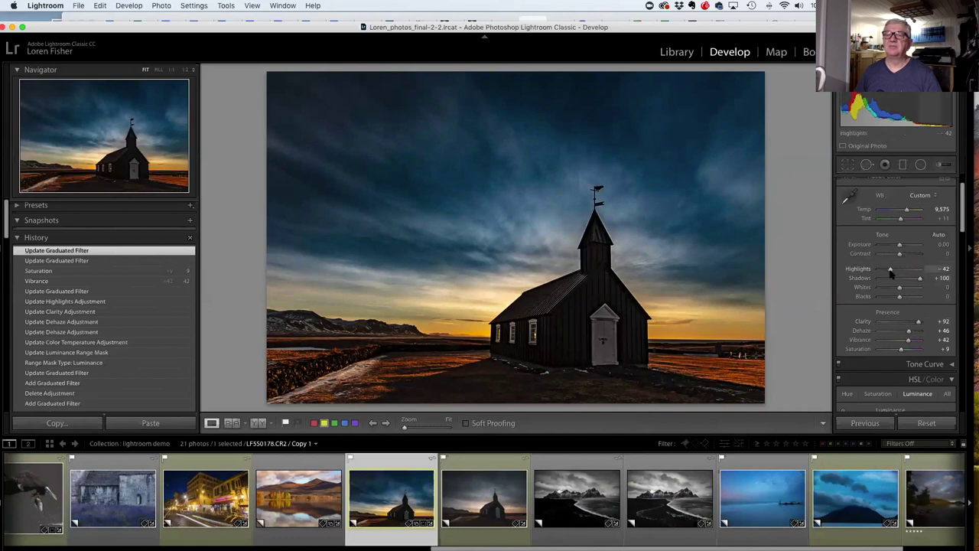
{"action": "scroll", "coordinate": [907, 298], "scroll_direction": "down", "scroll_amount": 2}
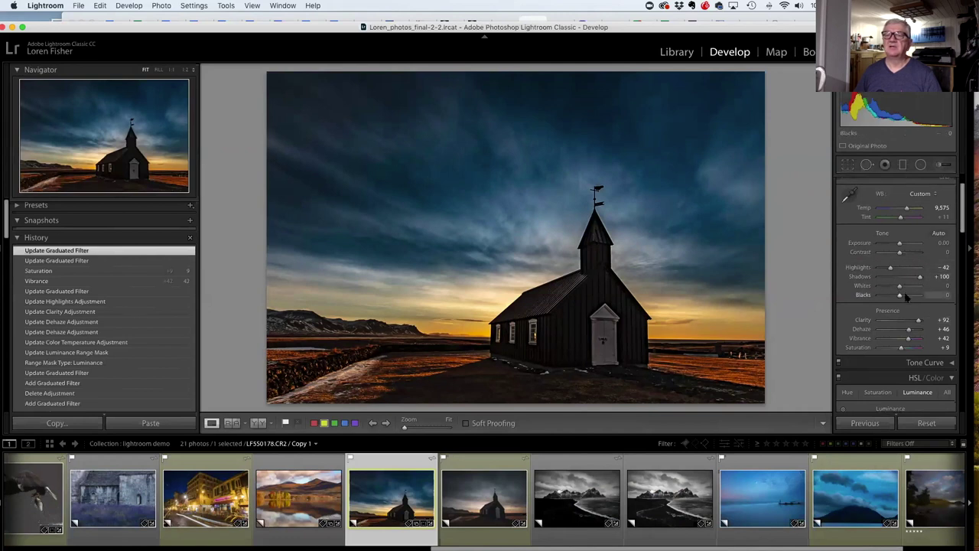
Examine the presence, HSL luminance and detail settings of the vivid church photo.
{"action": "scroll", "coordinate": [912, 290], "scroll_direction": "down", "scroll_amount": 2}
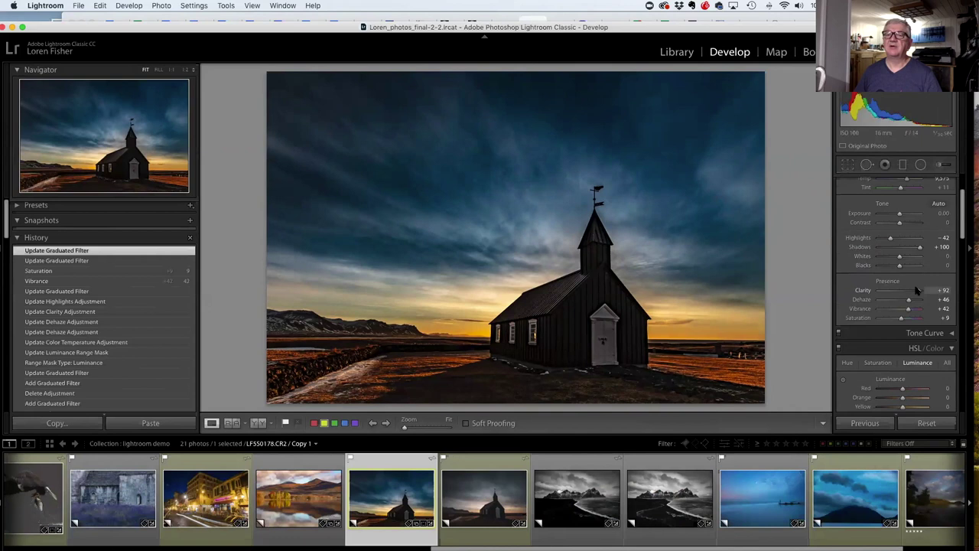
{"action": "scroll", "coordinate": [915, 287], "scroll_direction": "down", "scroll_amount": 1}
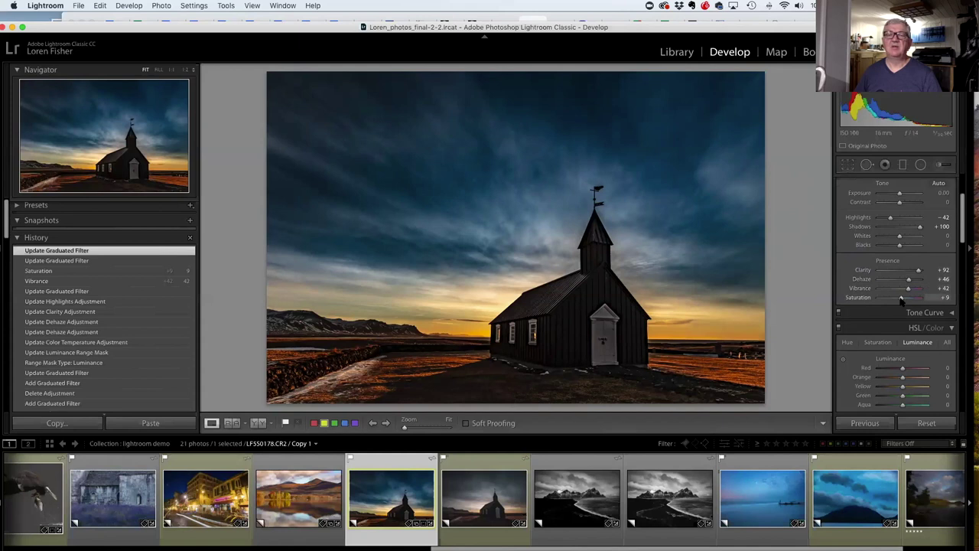
{"action": "scroll", "coordinate": [888, 283], "scroll_direction": "down", "scroll_amount": 6}
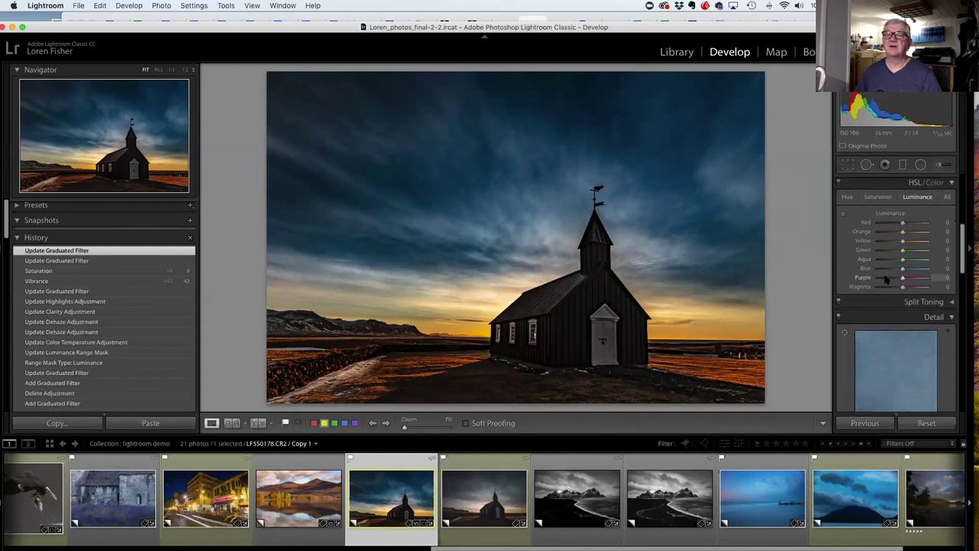
{"action": "scroll", "coordinate": [886, 280], "scroll_direction": "down", "scroll_amount": 5}
{"action": "scroll", "coordinate": [886, 280], "scroll_direction": "up", "scroll_amount": 10}
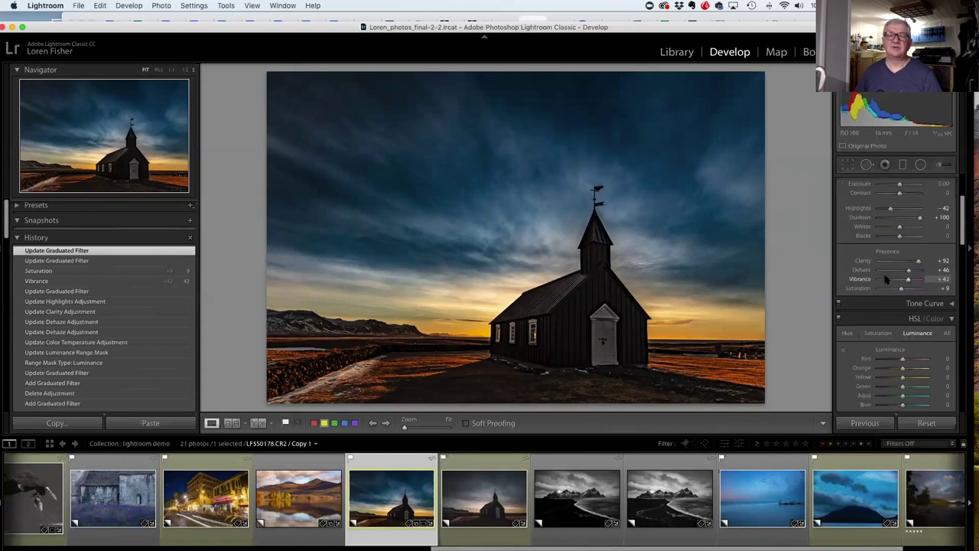
{"action": "scroll", "coordinate": [886, 280], "scroll_direction": "up", "scroll_amount": 4}
Switch to the muted copy of the church photo, try a global exposure of +1.70, and reset exposure to its default.
{"action": "left_click", "coordinate": [483, 497]}
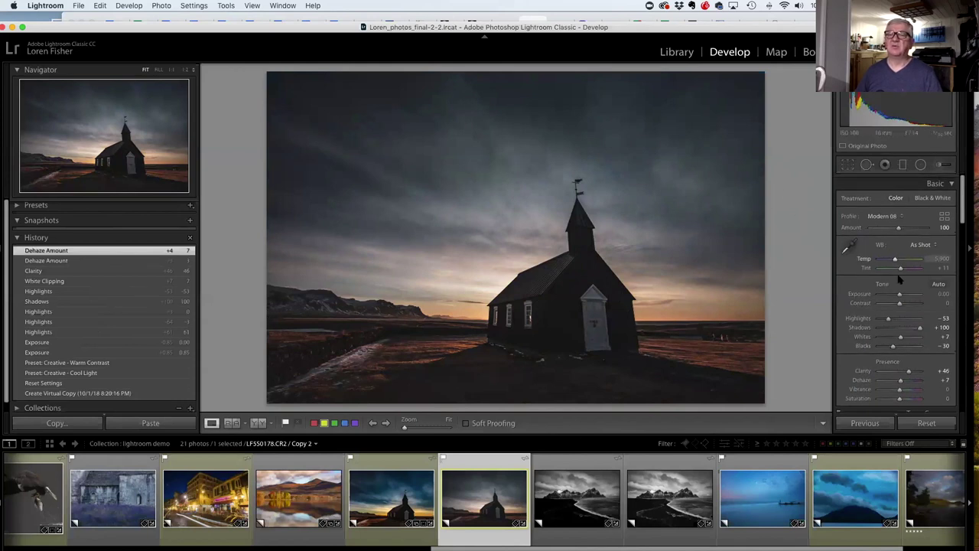
{"action": "left_click_drag", "start_coordinate": [900, 293], "coordinate": [908, 295]}
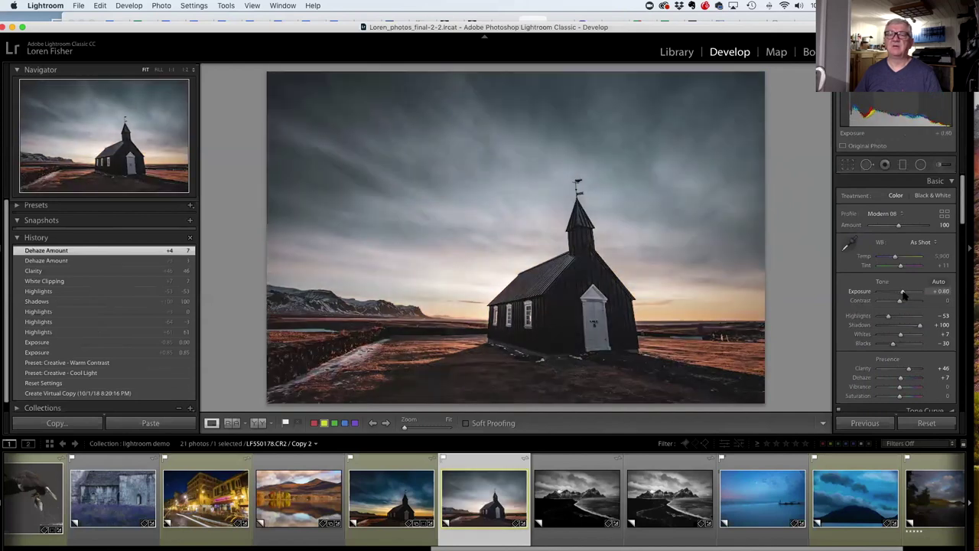
{"action": "left_click_drag", "start_coordinate": [906, 294], "coordinate": [905, 294]}
{"action": "double_click", "coordinate": [877, 294]}
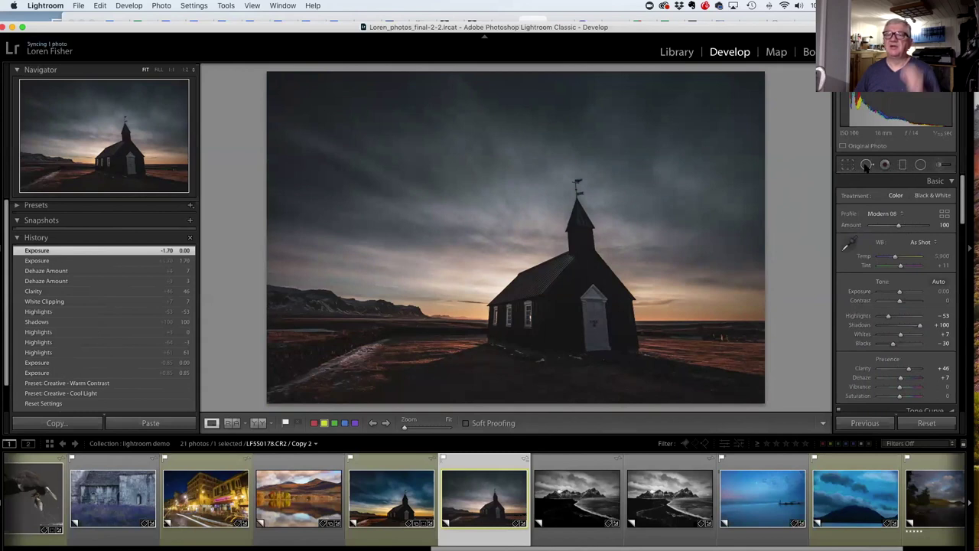
Add a graduated filter rising from the foot of the church to the lower sky, and set its exposure to 3.01.
{"action": "left_click", "coordinate": [904, 166]}
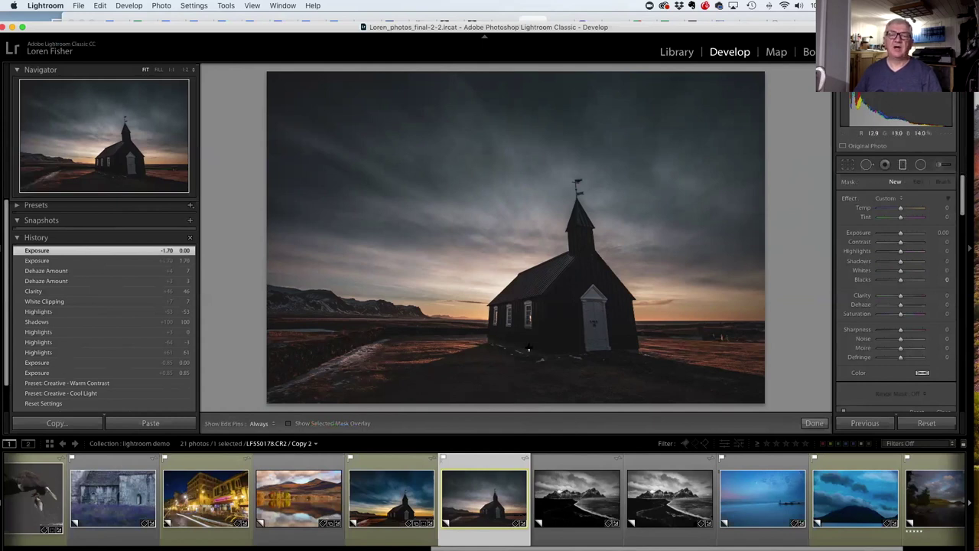
{"action": "left_click", "coordinate": [893, 182]}
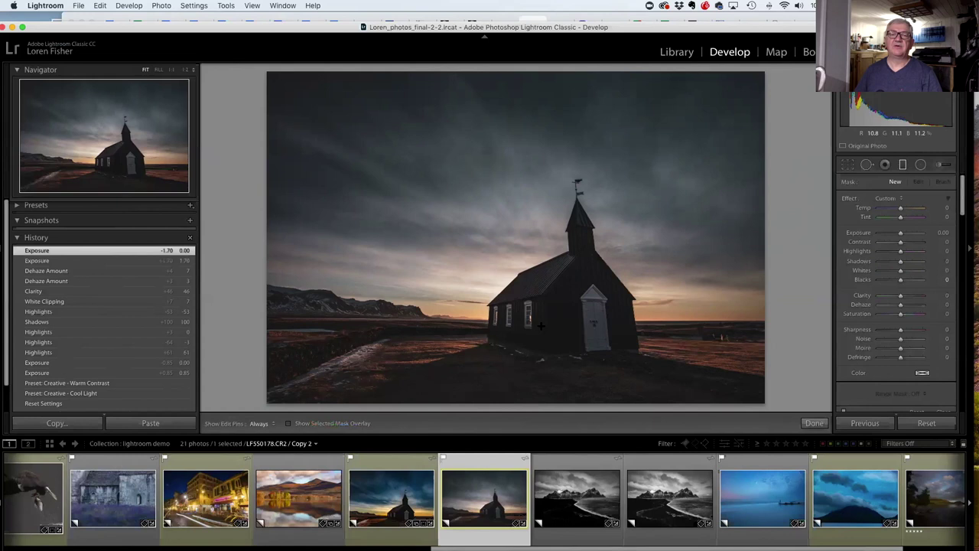
{"action": "left_click_drag", "start_coordinate": [500, 347], "coordinate": [505, 226]}
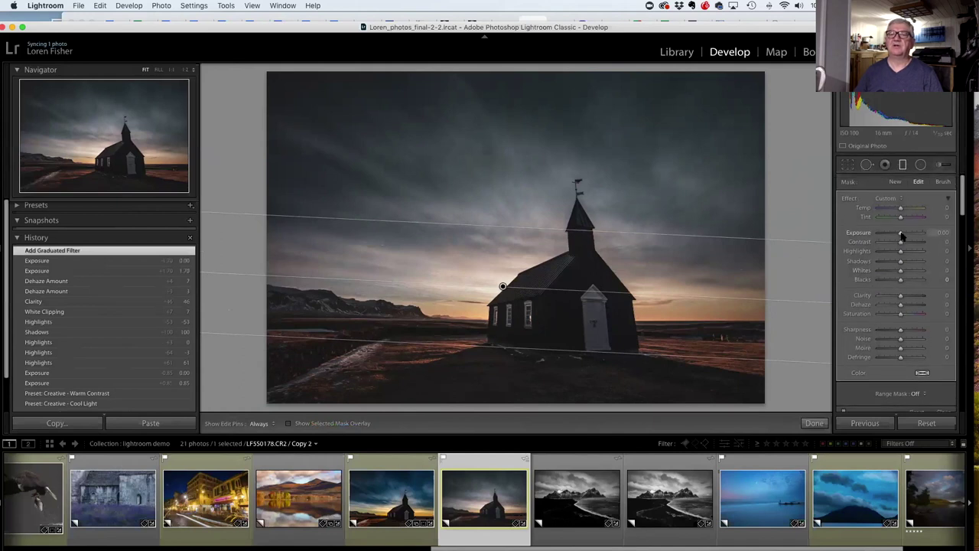
{"action": "mouse_move", "coordinate": [901, 236]}
{"action": "left_mouse_down"}
{"action": "mouse_move", "coordinate": [929, 239]}
{"action": "mouse_move", "coordinate": [916, 239]}
{"action": "left_mouse_up"}
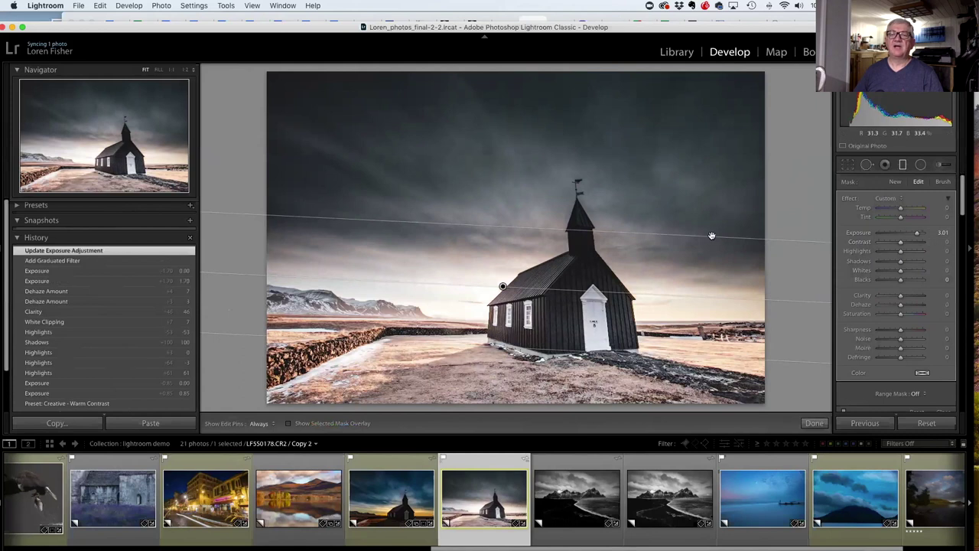
Narrow the graduated filter's transition, shift it up toward the church roof, and reduce its exposure to 1.07.
{"action": "mouse_move", "coordinate": [710, 244]}
{"action": "left_mouse_down"}
{"action": "mouse_move", "coordinate": [698, 325]}
{"action": "mouse_move", "coordinate": [708, 237]}
{"action": "mouse_move", "coordinate": [701, 254]}
{"action": "left_mouse_up"}
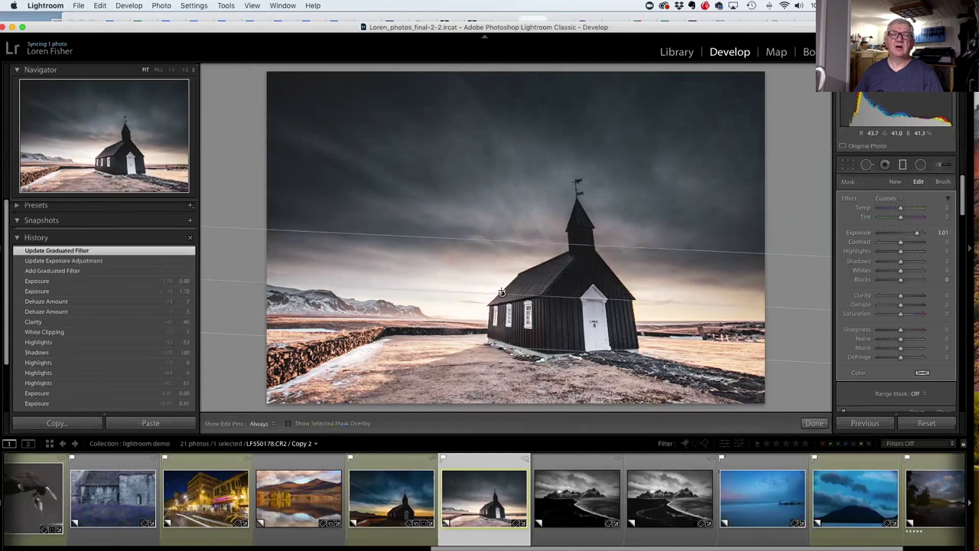
{"action": "left_click_drag", "start_coordinate": [503, 293], "coordinate": [523, 262]}
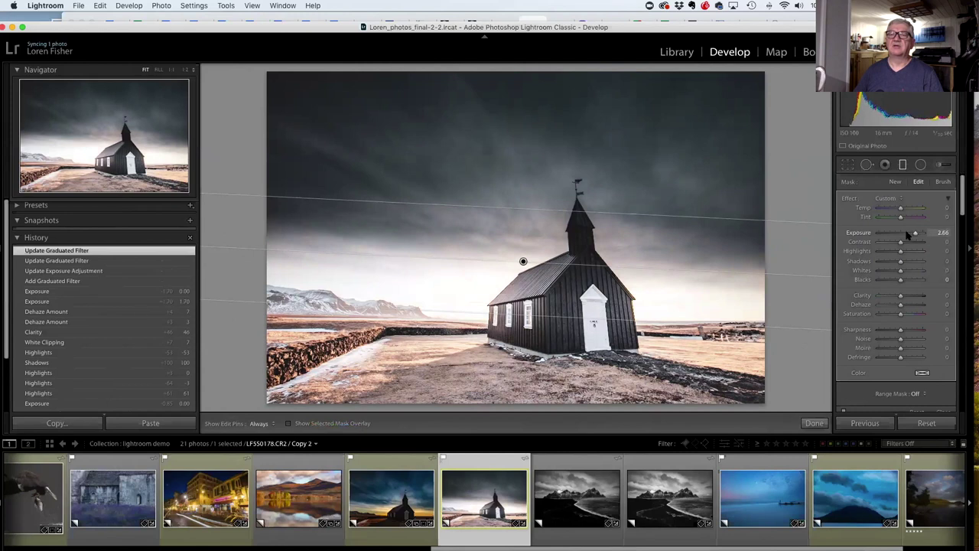
{"action": "left_click_drag", "start_coordinate": [905, 235], "coordinate": [907, 233]}
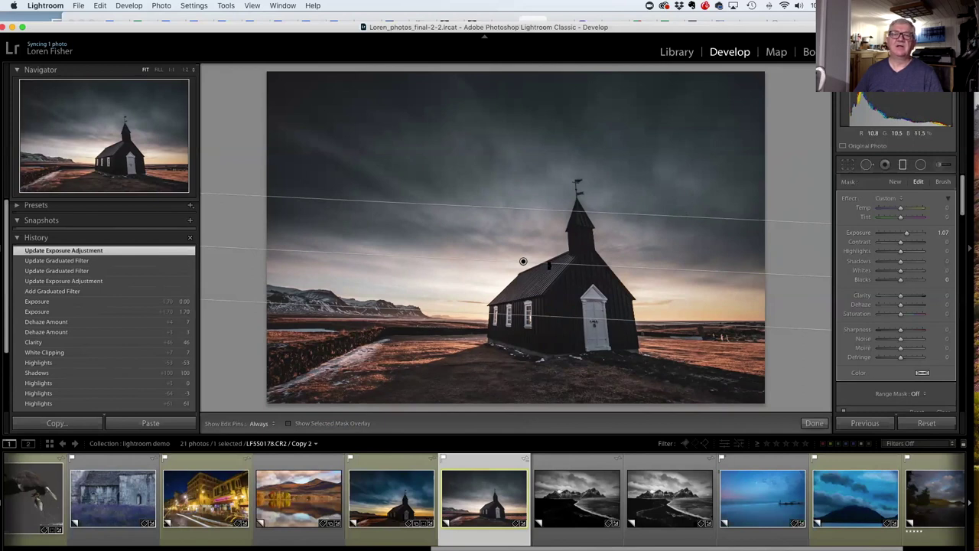
Move the graduated filter down to the horizon, level it, and set its shadows to 100.
{"action": "left_click_drag", "start_coordinate": [523, 262], "coordinate": [534, 318]}
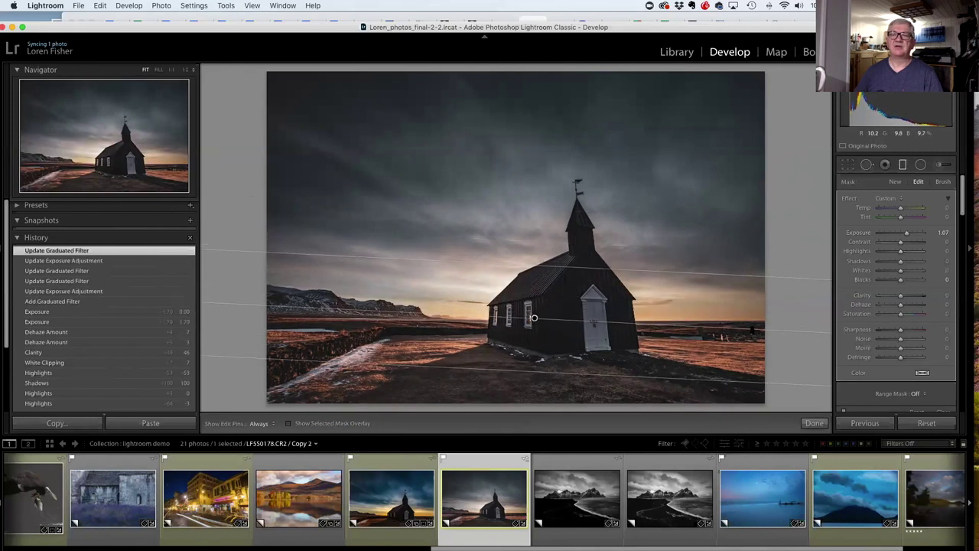
{"action": "left_click_drag", "start_coordinate": [752, 329], "coordinate": [753, 322]}
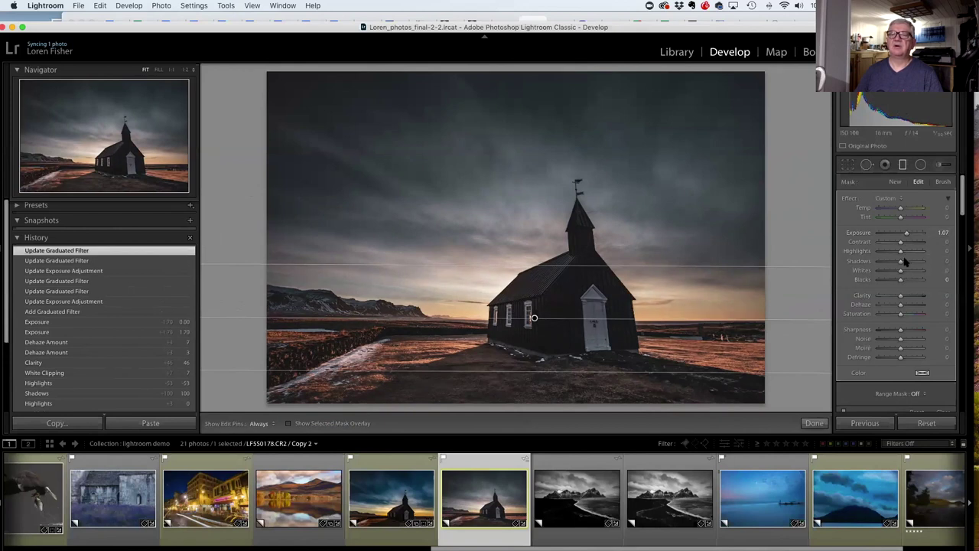
{"action": "left_click_drag", "start_coordinate": [903, 264], "coordinate": [930, 266]}
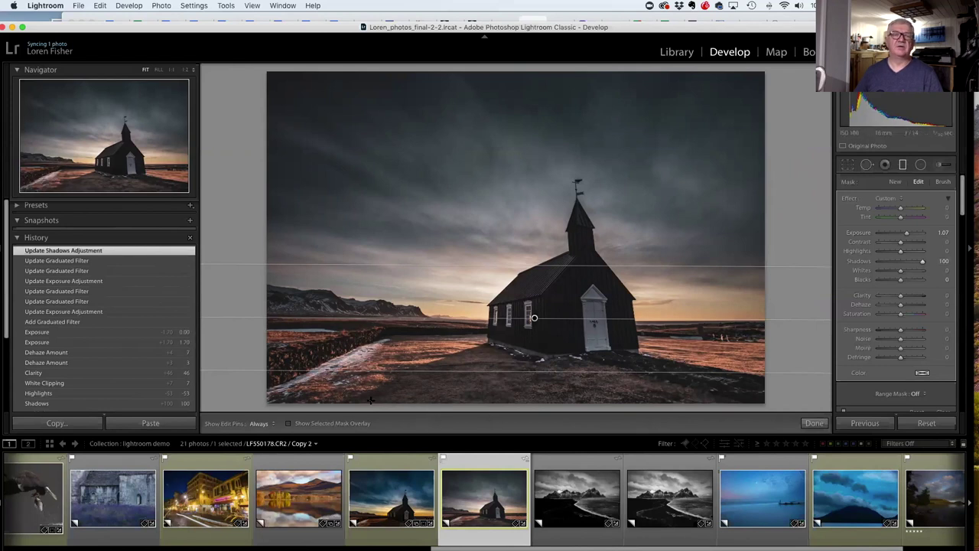
Show the mask overlay and erase the church from the graduated filter's mask using a size 9 erase brush with Auto Mask.
{"action": "left_click", "coordinate": [289, 423]}
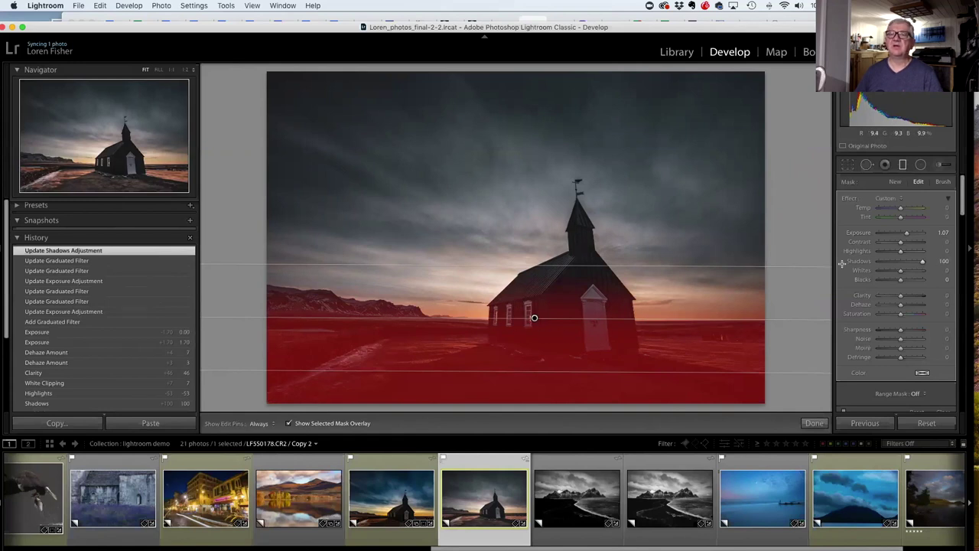
{"action": "left_click", "coordinate": [943, 181]}
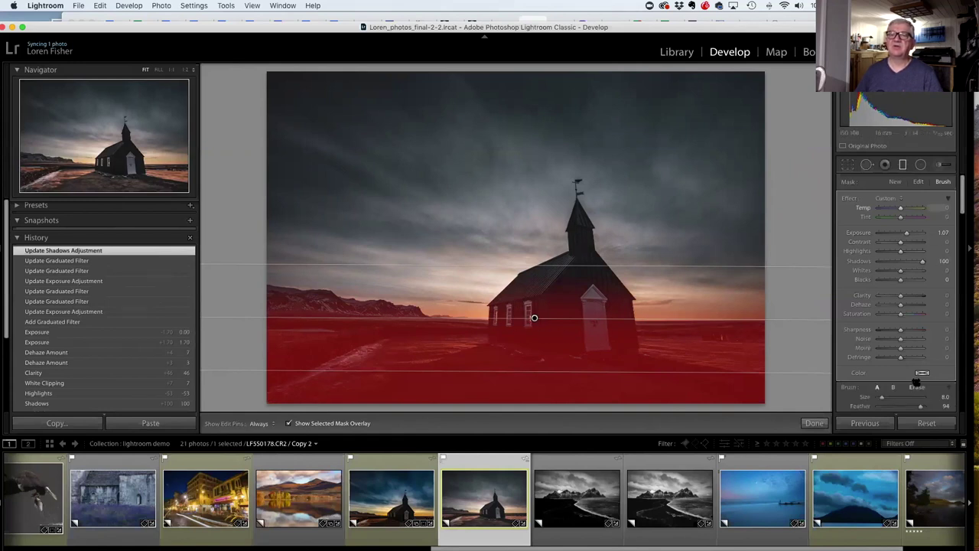
{"action": "scroll", "coordinate": [917, 368], "scroll_direction": "down", "scroll_amount": 2}
{"action": "left_click", "coordinate": [917, 345]}
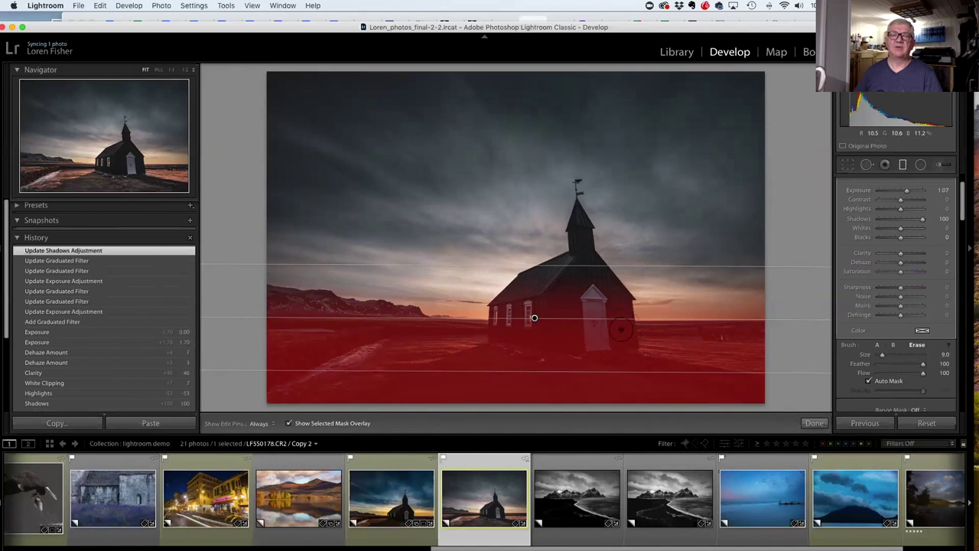
{"action": "key", "text": "h"}
{"action": "mouse_move", "coordinate": [621, 331]}
{"action": "left_mouse_down"}
{"action": "mouse_move", "coordinate": [626, 350]}
{"action": "mouse_move", "coordinate": [629, 303]}
{"action": "mouse_move", "coordinate": [614, 292]}
{"action": "mouse_move", "coordinate": [572, 312]}
{"action": "mouse_move", "coordinate": [571, 340]}
{"action": "mouse_move", "coordinate": [547, 338]}
{"action": "mouse_move", "coordinate": [548, 303]}
{"action": "left_mouse_up"}
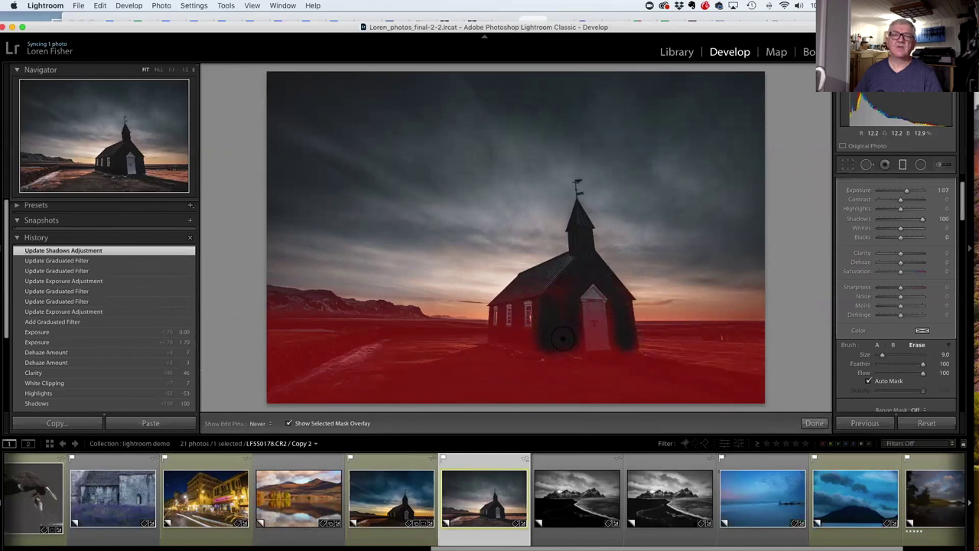
{"action": "left_click_drag", "start_coordinate": [578, 343], "coordinate": [548, 338]}
{"action": "mouse_move", "coordinate": [512, 340]}
{"action": "left_mouse_down"}
{"action": "mouse_move", "coordinate": [480, 310]}
{"action": "mouse_move", "coordinate": [594, 311]}
{"action": "mouse_move", "coordinate": [601, 328]}
{"action": "mouse_move", "coordinate": [582, 336]}
{"action": "mouse_move", "coordinate": [585, 344]}
{"action": "mouse_move", "coordinate": [622, 345]}
{"action": "mouse_move", "coordinate": [625, 316]}
{"action": "mouse_move", "coordinate": [605, 329]}
{"action": "left_mouse_up"}
{"action": "key", "text": "h"}
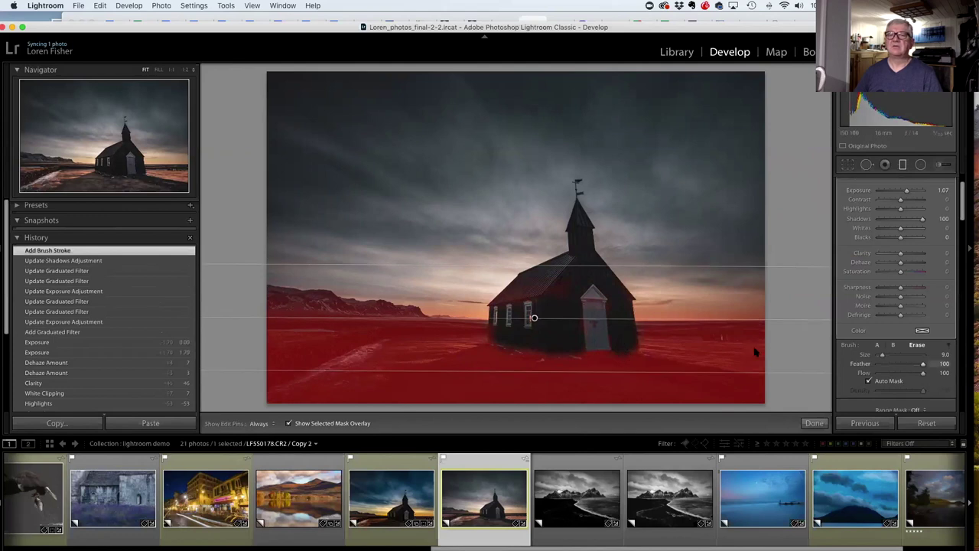
Hide the mask overlay and set the graduated filter's color temperature to -11.
{"action": "left_click", "coordinate": [290, 424]}
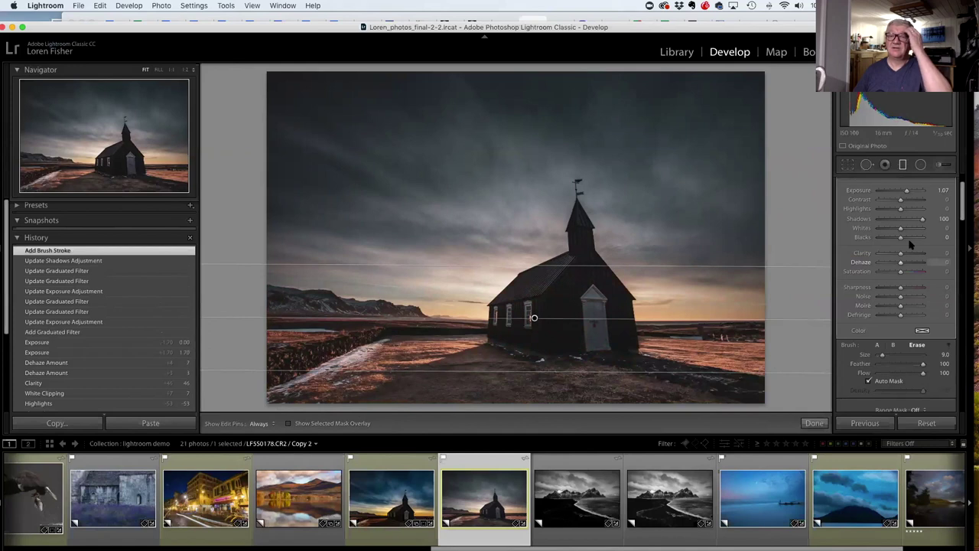
{"action": "scroll", "coordinate": [904, 214], "scroll_direction": "up", "scroll_amount": 3}
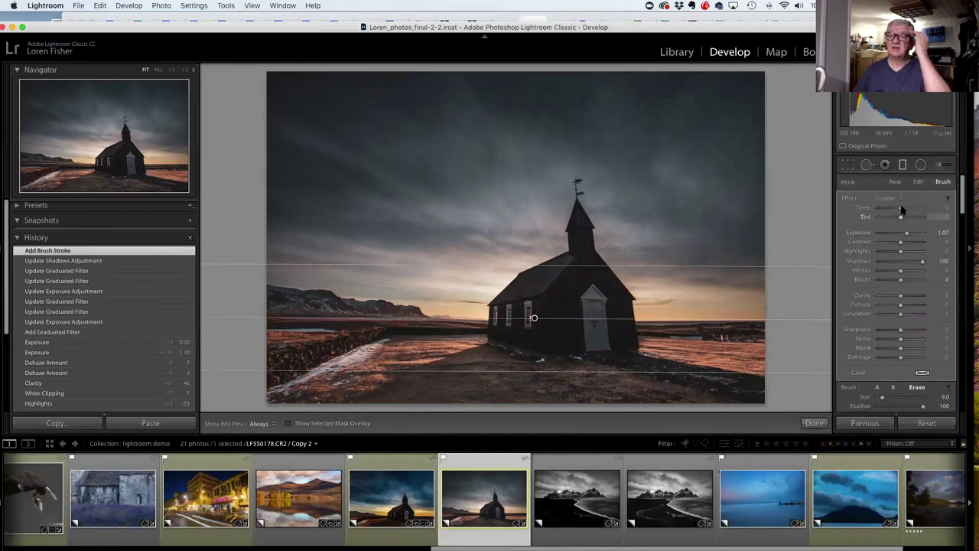
{"action": "mouse_move", "coordinate": [901, 207]}
{"action": "left_mouse_down"}
{"action": "mouse_move", "coordinate": [863, 207]}
{"action": "mouse_move", "coordinate": [929, 212]}
{"action": "mouse_move", "coordinate": [885, 206]}
{"action": "mouse_move", "coordinate": [921, 207]}
{"action": "mouse_move", "coordinate": [886, 206]}
{"action": "mouse_move", "coordinate": [898, 208]}
{"action": "left_mouse_up"}
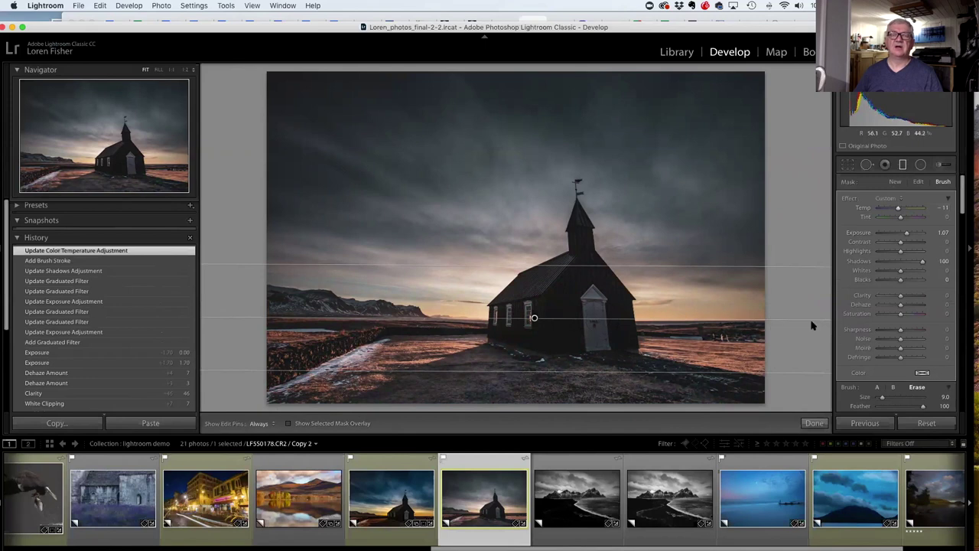
Paint a new adjustment brush mask over the church door at size 7, with Auto Mask on and the mask overlay shown.
{"action": "left_click", "coordinate": [939, 165]}
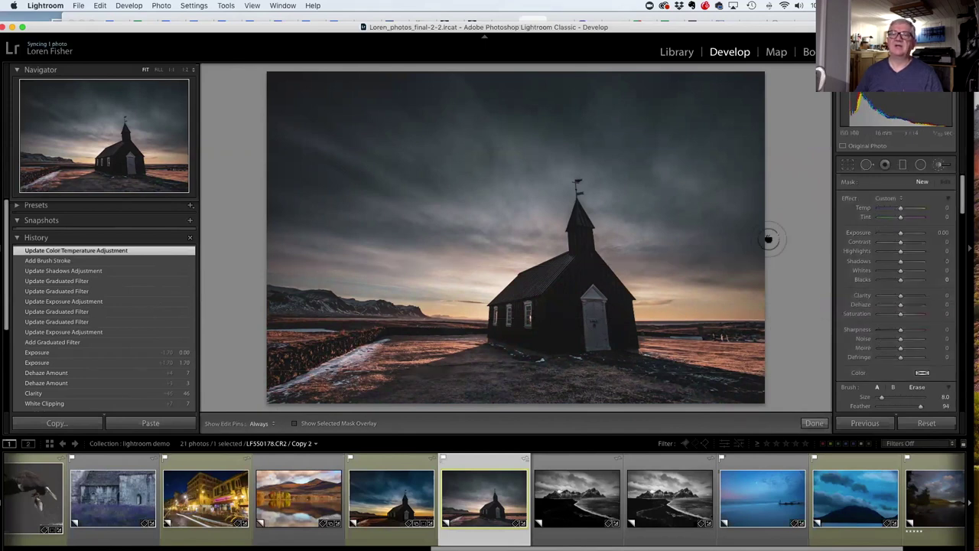
{"action": "scroll", "coordinate": [897, 383], "scroll_direction": "down", "scroll_amount": 3}
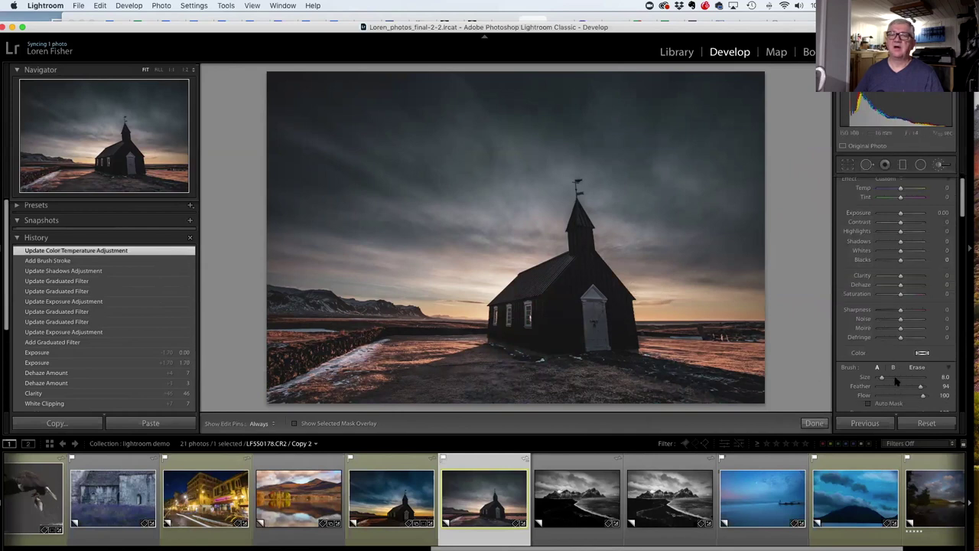
{"action": "scroll", "coordinate": [887, 375], "scroll_direction": "down", "scroll_amount": 1}
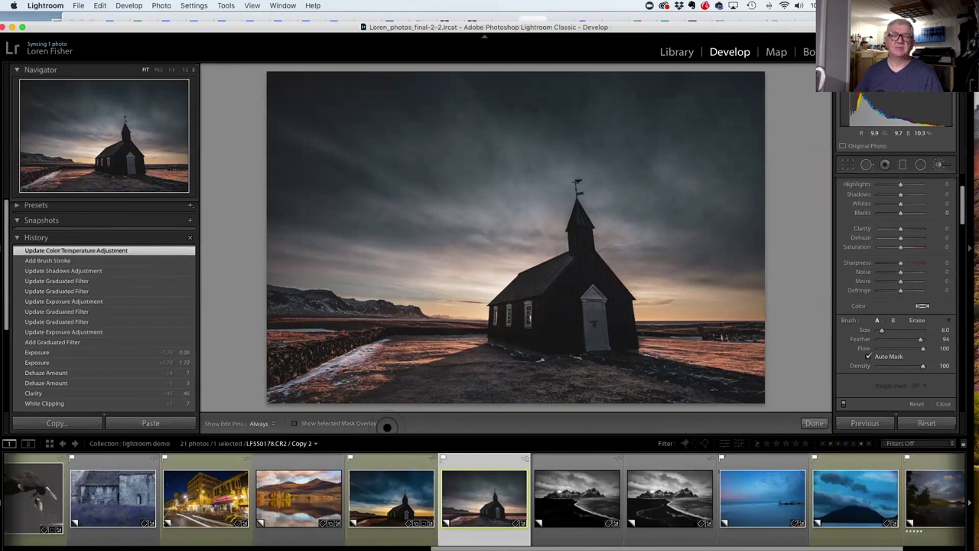
{"action": "left_click", "coordinate": [294, 423]}
{"action": "key", "text": "bracketleft"}
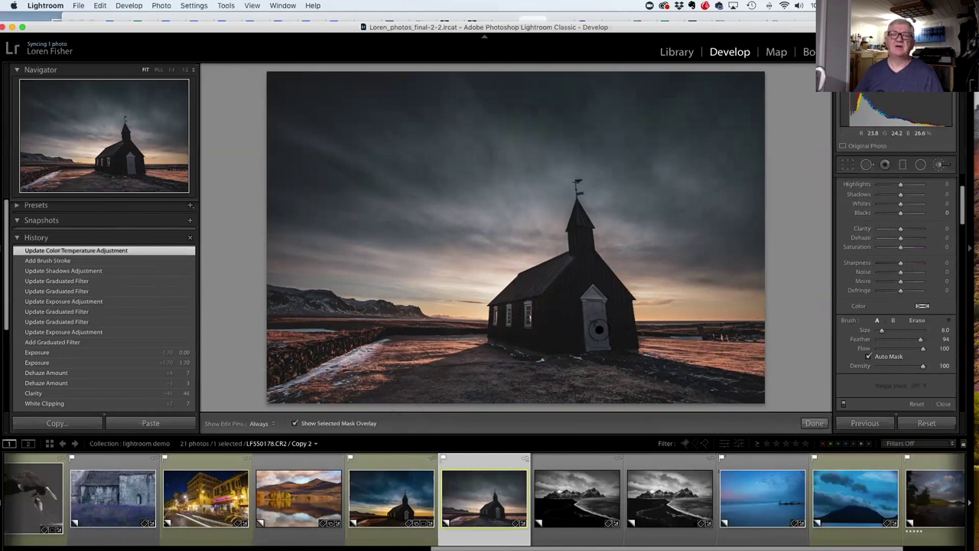
{"action": "key", "text": "h"}
{"action": "mouse_move", "coordinate": [597, 315]}
{"action": "left_mouse_down"}
{"action": "mouse_move", "coordinate": [597, 329]}
{"action": "mouse_move", "coordinate": [595, 294]}
{"action": "mouse_move", "coordinate": [598, 342]}
{"action": "left_mouse_up"}
{"action": "key", "text": "h"}
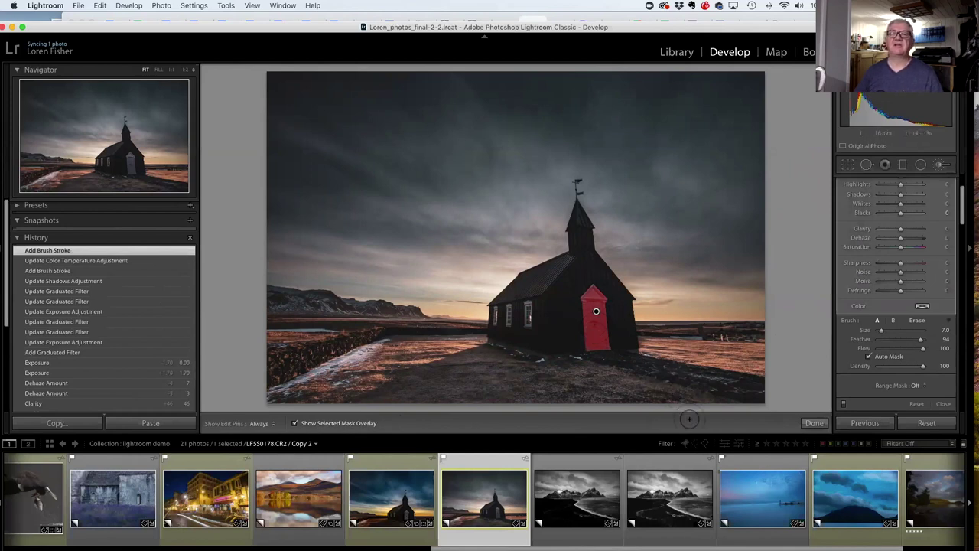
Hide the mask overlay and brighten the church door by setting the brush adjustment's exposure to 1.79.
{"action": "left_click", "coordinate": [296, 423]}
{"action": "scroll", "coordinate": [905, 241], "scroll_direction": "up", "scroll_amount": 2}
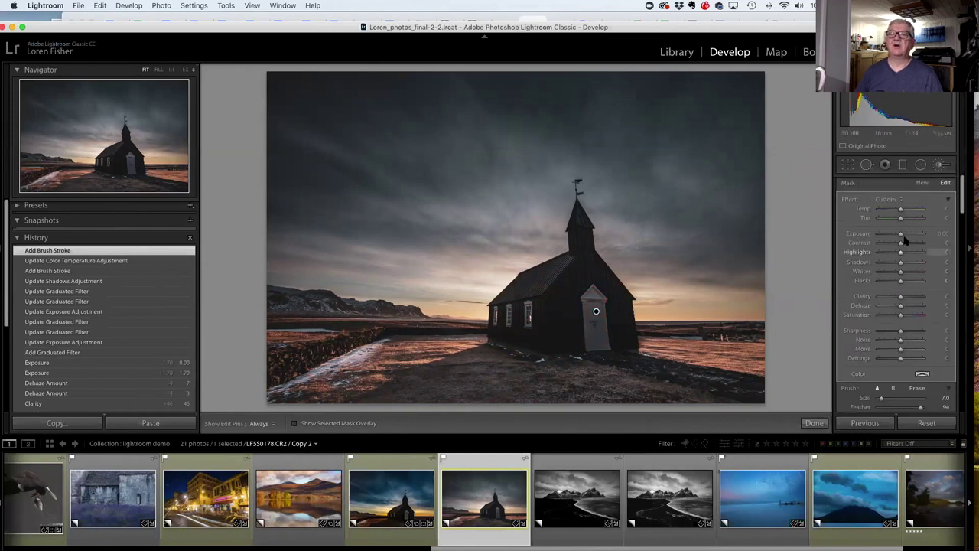
{"action": "left_click_drag", "start_coordinate": [901, 238], "coordinate": [914, 238]}
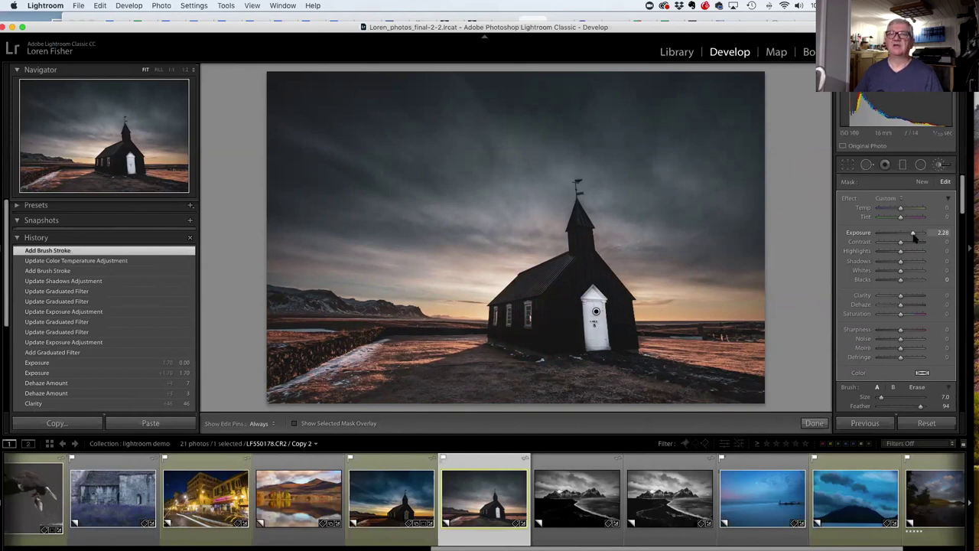
{"action": "left_click_drag", "start_coordinate": [913, 238], "coordinate": [911, 238]}
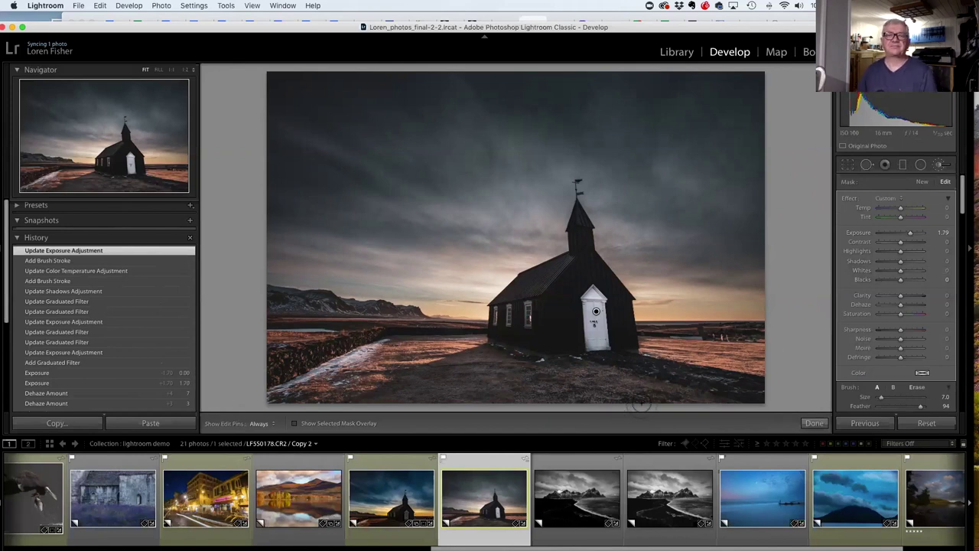
Review the graduated filter settings on the more colorful church photo, Copy 1, and close the filter tool.
{"action": "left_click", "coordinate": [413, 489]}
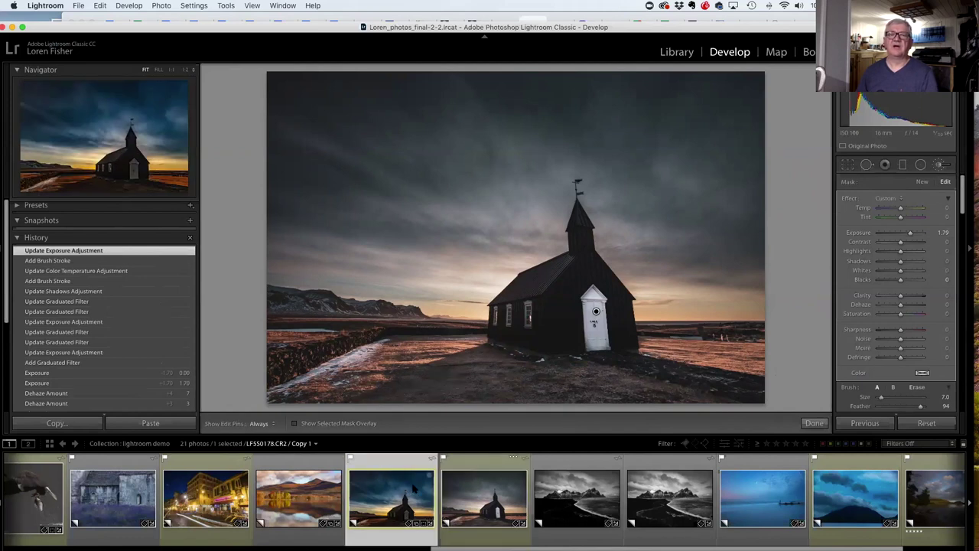
{"action": "left_click", "coordinate": [904, 167]}
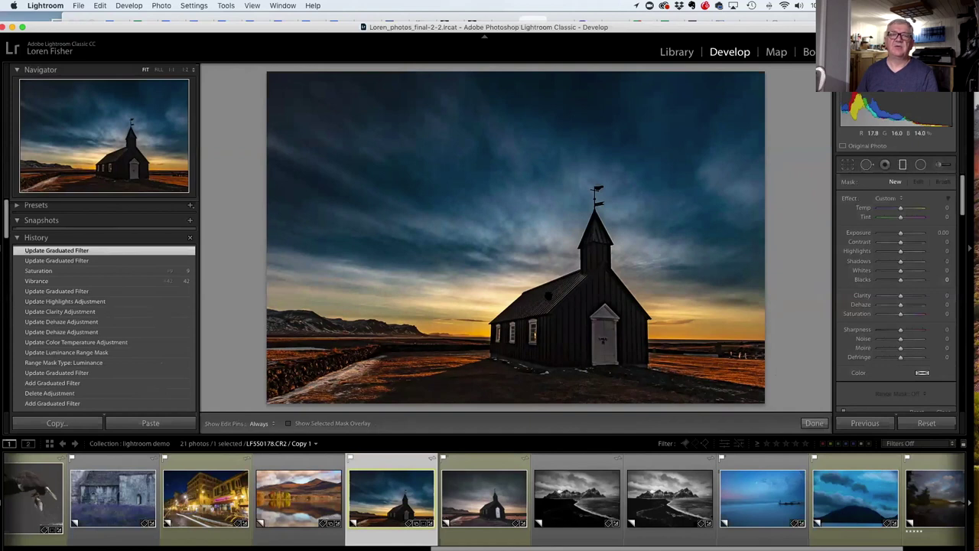
{"action": "left_click", "coordinate": [549, 295]}
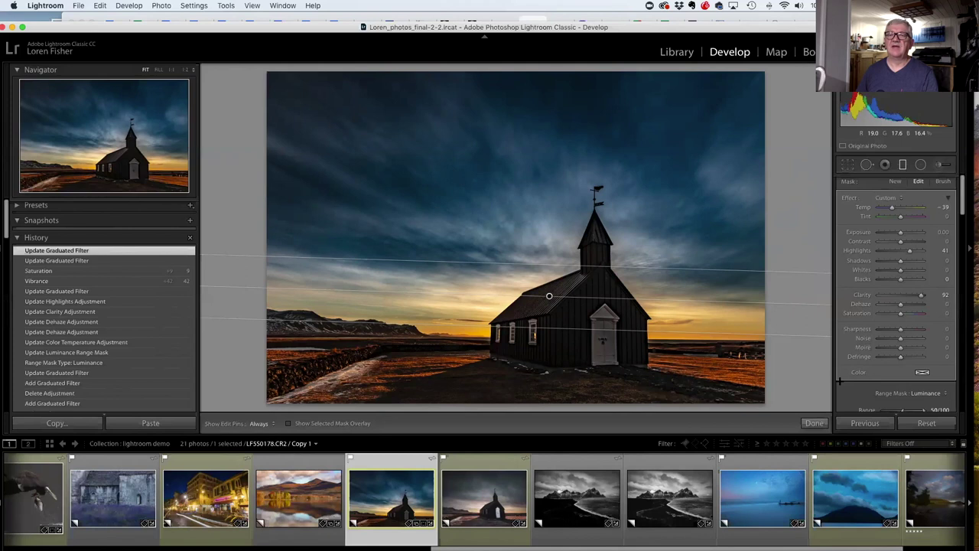
{"action": "left_click", "coordinate": [814, 423]}
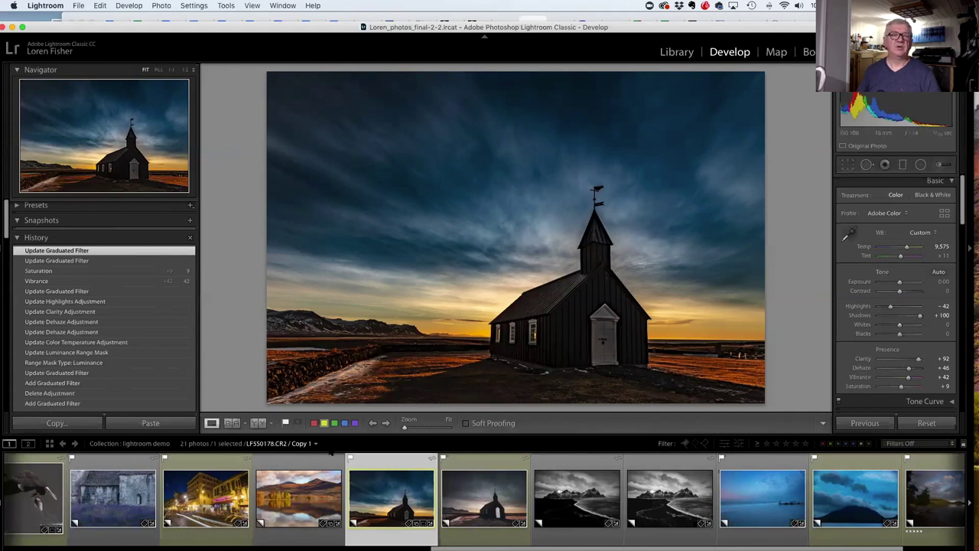
Return to the Library grid and look through the photos in the lightroom workshop collection.
{"action": "scroll", "coordinate": [303, 463], "scroll_direction": "left", "scroll_amount": 1}
{"action": "scroll", "coordinate": [298, 463], "scroll_direction": "left", "scroll_amount": 8}
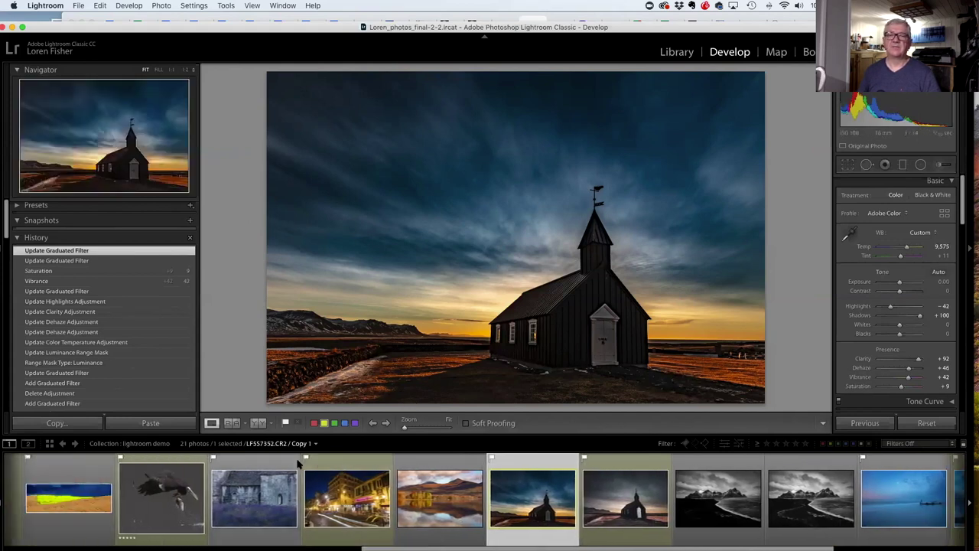
{"action": "scroll", "coordinate": [298, 463], "scroll_direction": "right", "scroll_amount": 10}
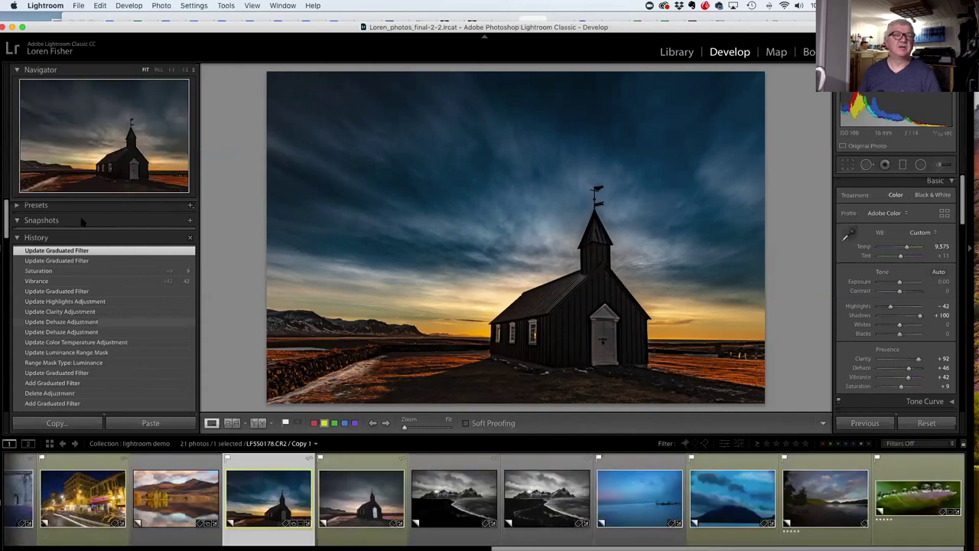
{"action": "key", "text": "g"}
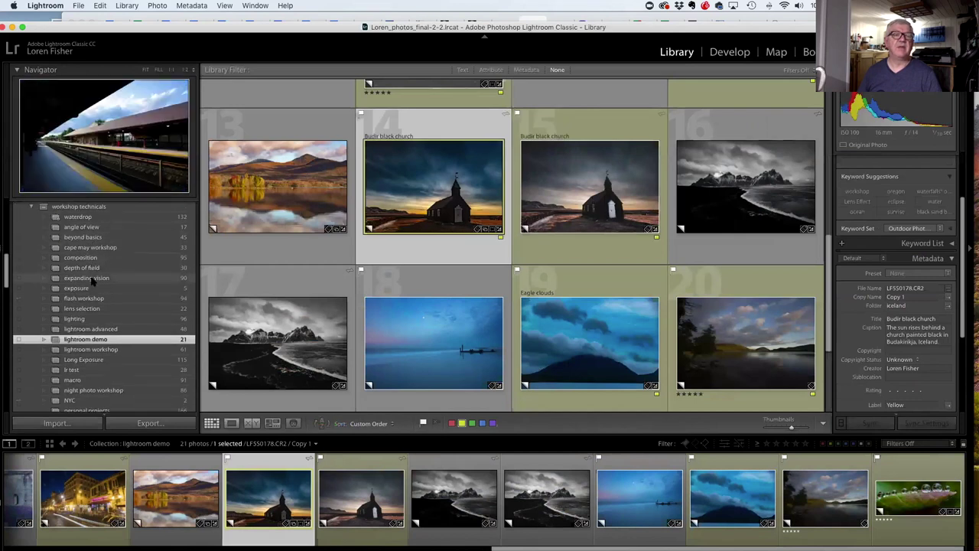
{"action": "left_click", "coordinate": [103, 350]}
{"action": "scroll", "coordinate": [469, 346], "scroll_direction": "down", "scroll_amount": 5}
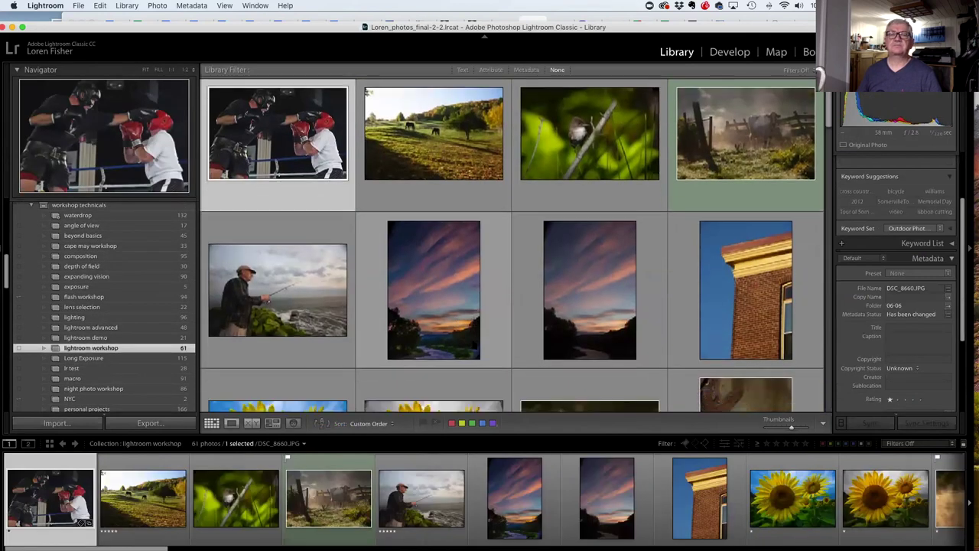
{"action": "scroll", "coordinate": [469, 346], "scroll_direction": "down", "scroll_amount": 5}
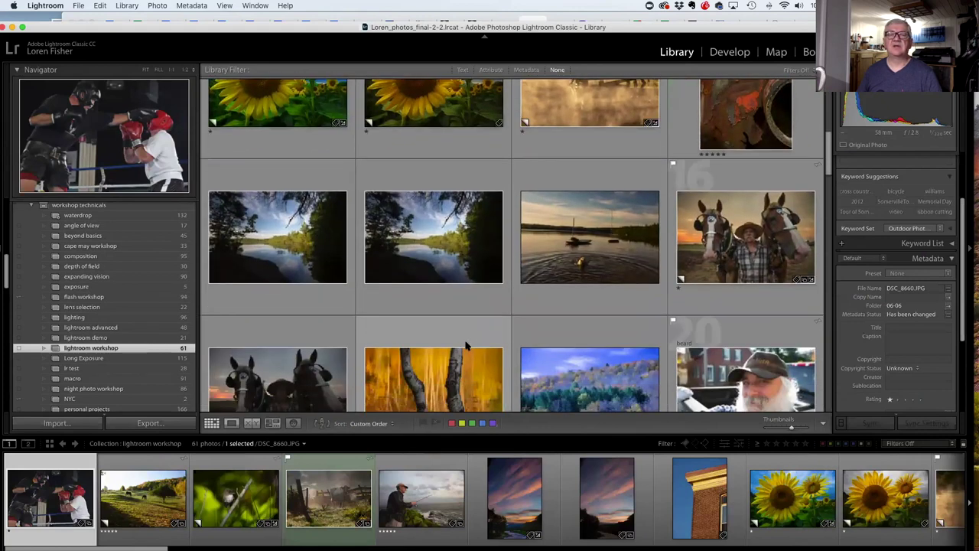
{"action": "scroll", "coordinate": [464, 345], "scroll_direction": "down", "scroll_amount": 10}
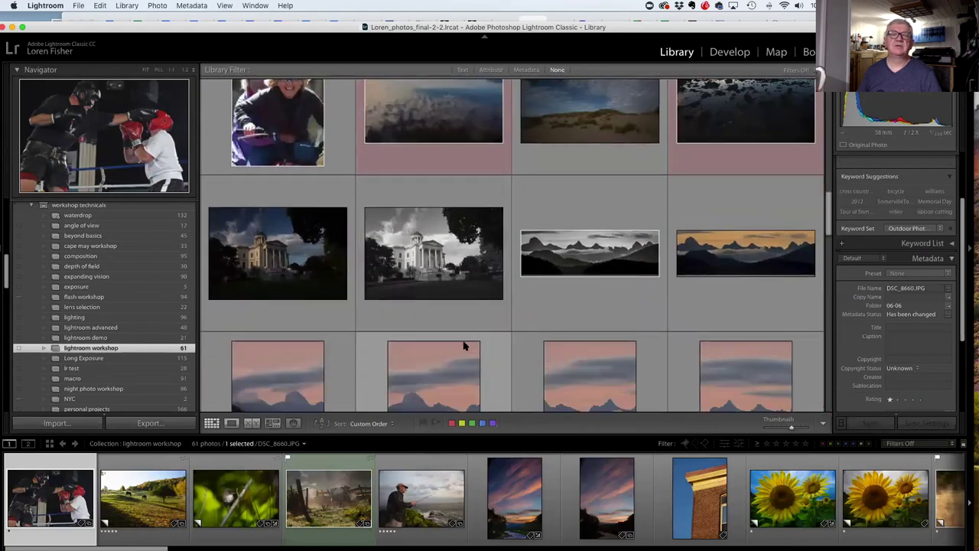
{"action": "scroll", "coordinate": [462, 346], "scroll_direction": "down", "scroll_amount": 3}
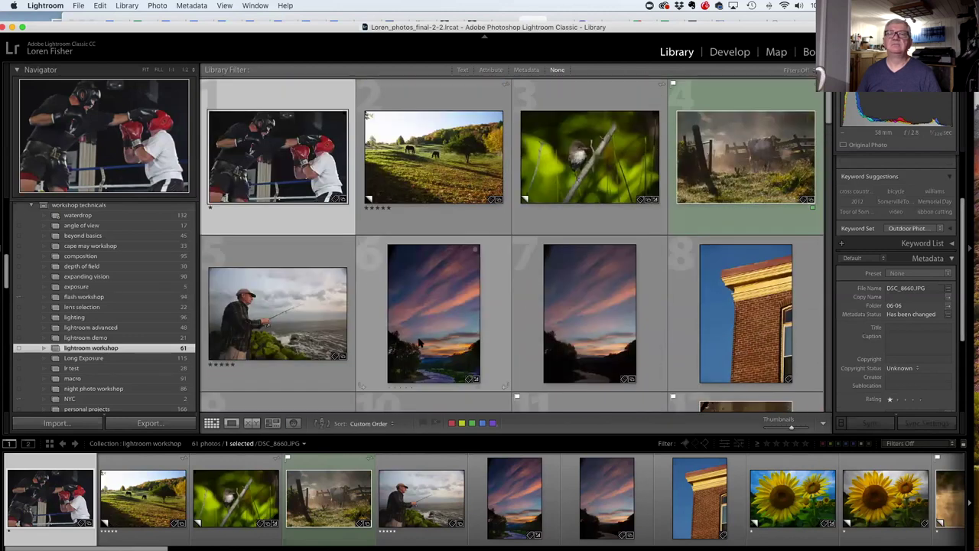
Look through the lightroom advanced collection, briefly view the water drop photo in Develop, and return to the grid.
{"action": "left_click", "coordinate": [90, 328]}
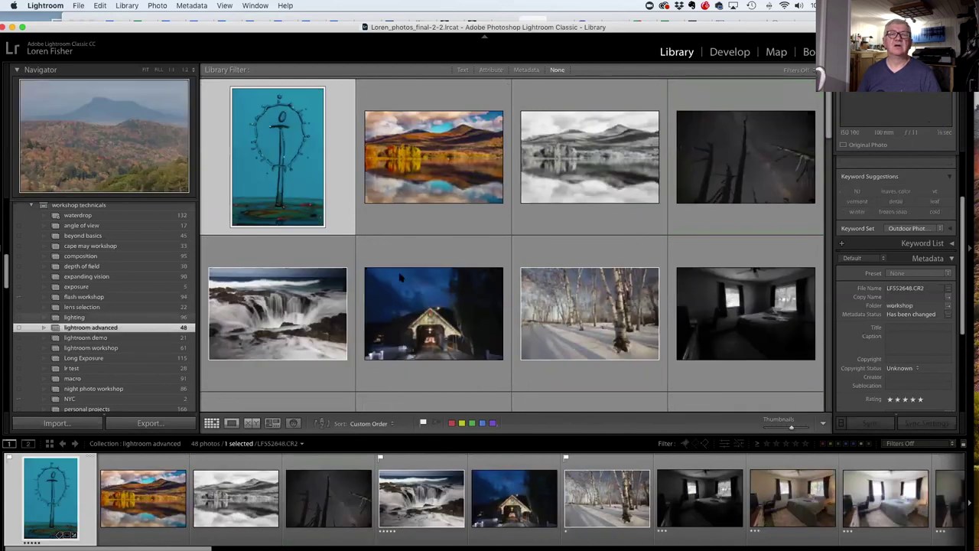
{"action": "scroll", "coordinate": [417, 273], "scroll_direction": "down", "scroll_amount": 1}
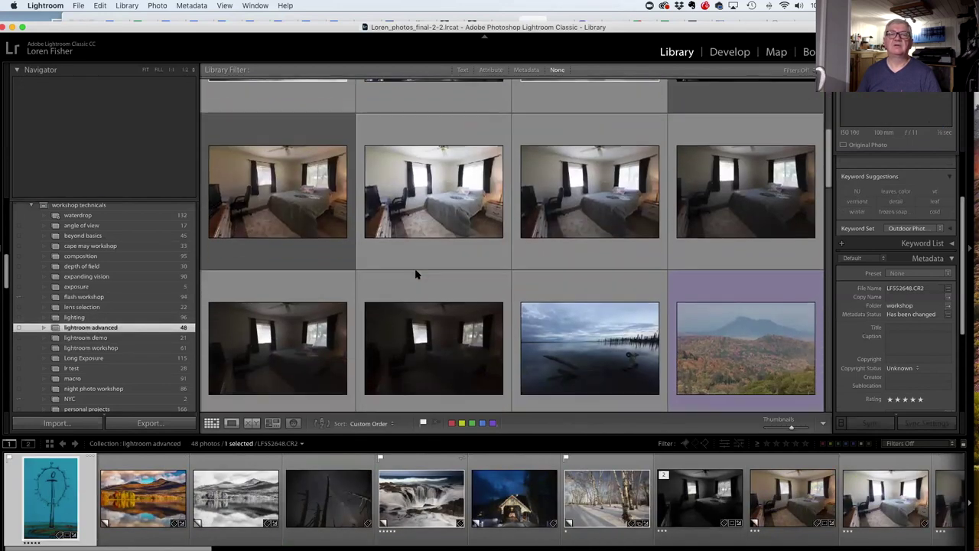
{"action": "scroll", "coordinate": [417, 276], "scroll_direction": "down", "scroll_amount": 5}
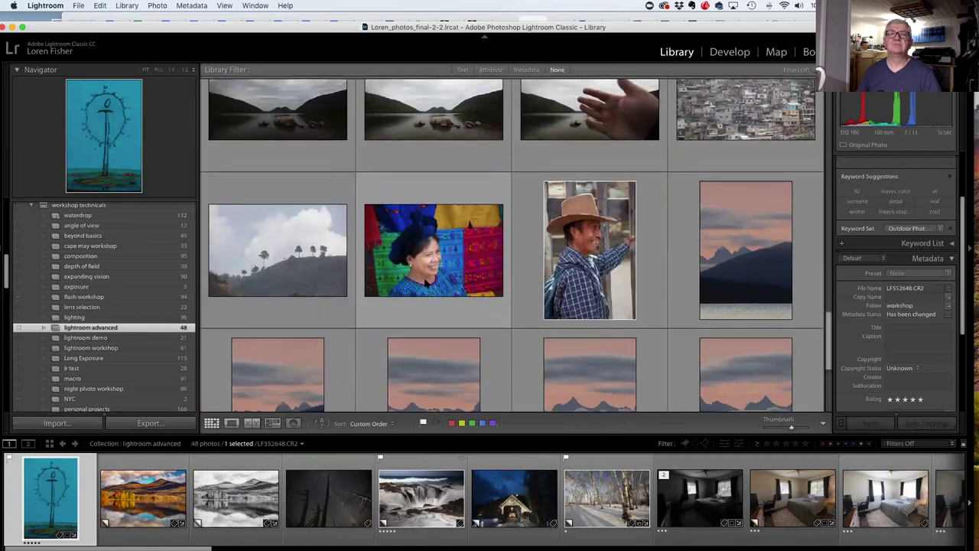
{"action": "scroll", "coordinate": [426, 283], "scroll_direction": "up", "scroll_amount": 2}
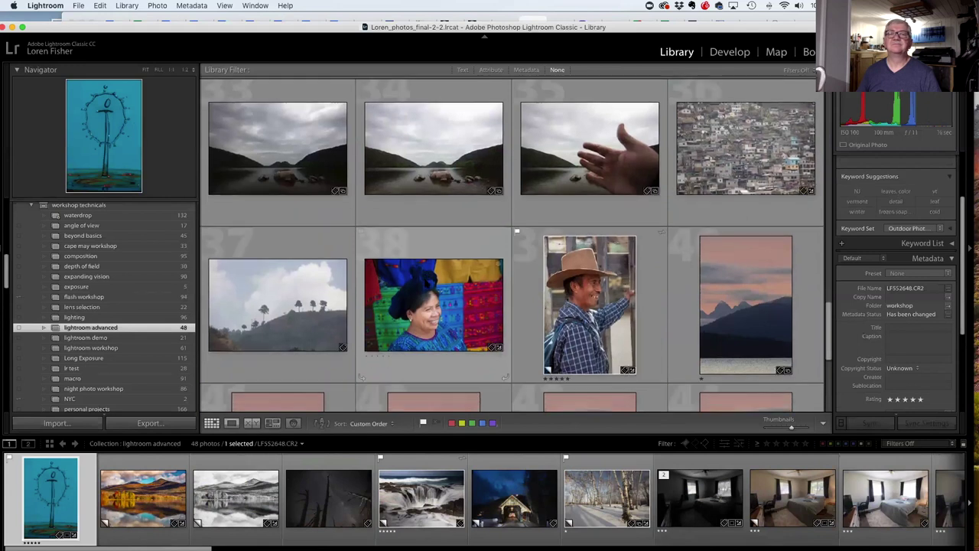
{"action": "scroll", "coordinate": [434, 284], "scroll_direction": "up", "scroll_amount": 8}
{"action": "scroll", "coordinate": [433, 286], "scroll_direction": "up", "scroll_amount": 10}
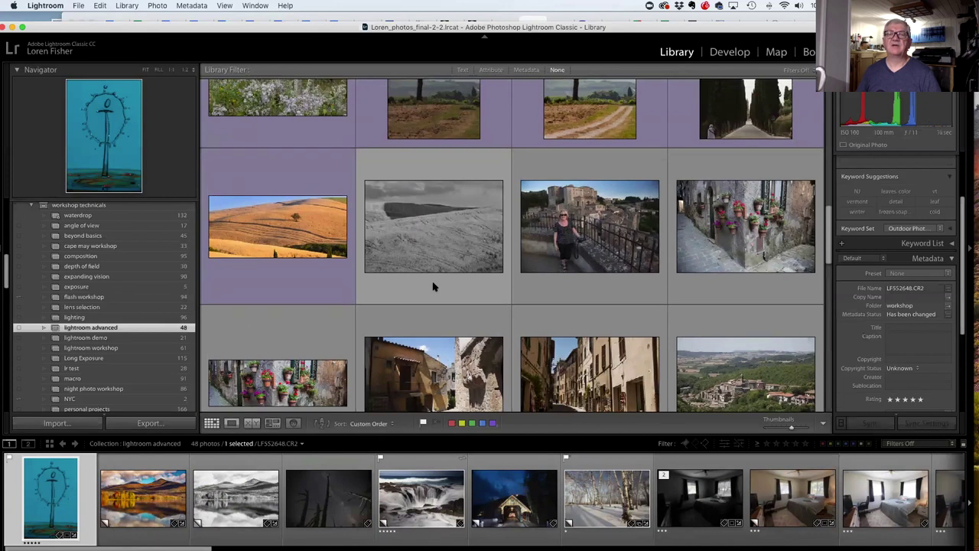
{"action": "scroll", "coordinate": [433, 287], "scroll_direction": "up", "scroll_amount": 7}
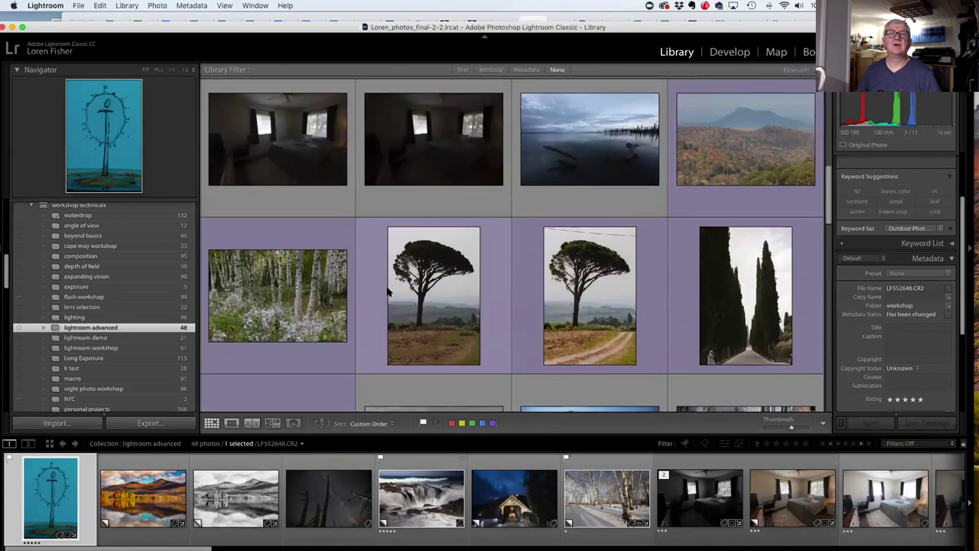
{"action": "key", "text": "d"}
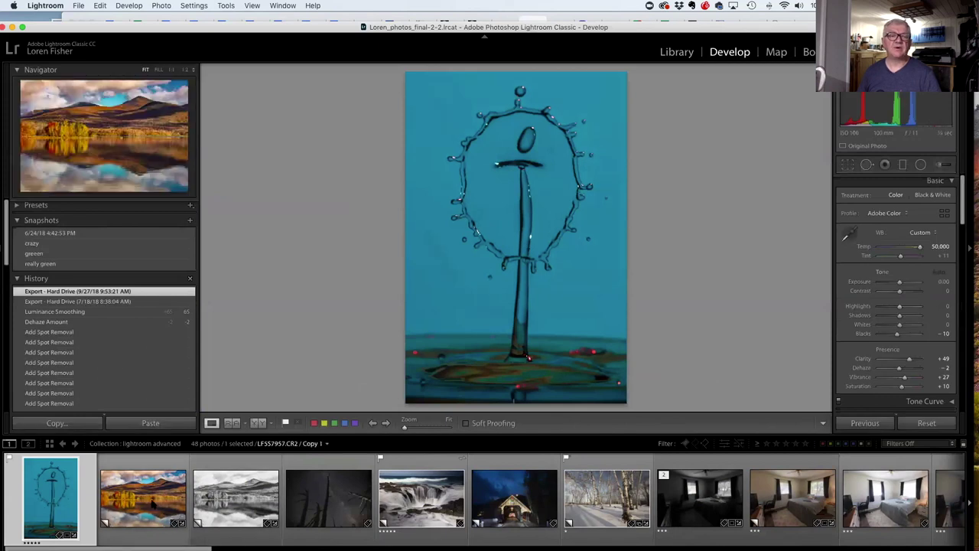
{"action": "key", "text": "g"}
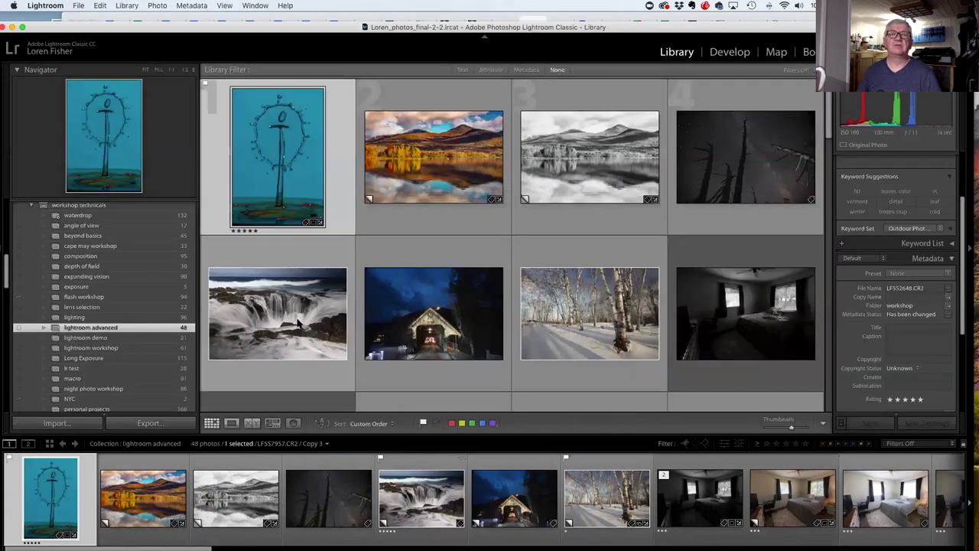
Find the photo of birch trees with purple flowers in the lightroom advanced collection and open it in Develop.
{"action": "scroll", "coordinate": [294, 323], "scroll_direction": "down", "scroll_amount": 4}
{"action": "scroll", "coordinate": [297, 325], "scroll_direction": "up", "scroll_amount": 3}
{"action": "scroll", "coordinate": [297, 324], "scroll_direction": "up", "scroll_amount": 2}
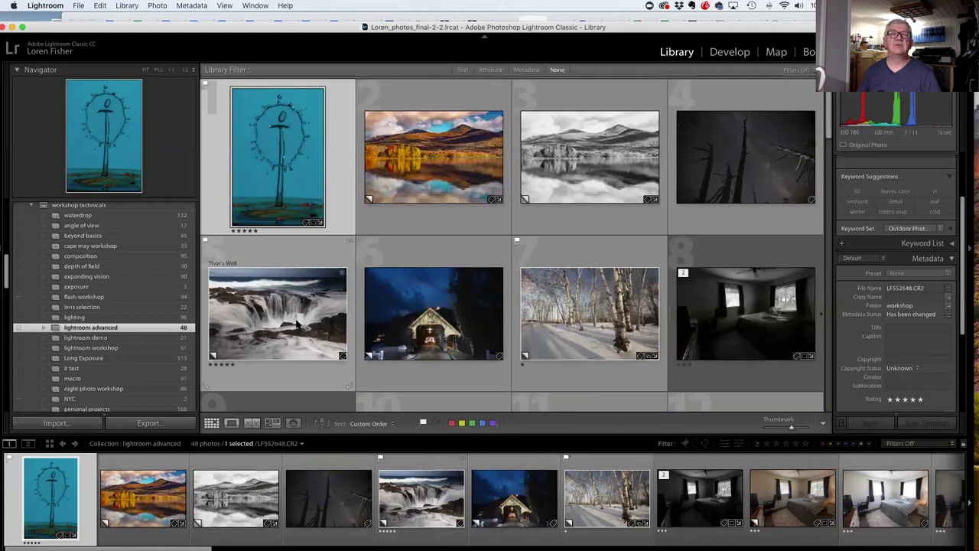
{"action": "scroll", "coordinate": [296, 324], "scroll_direction": "down", "scroll_amount": 8}
{"action": "scroll", "coordinate": [297, 324], "scroll_direction": "down", "scroll_amount": 3}
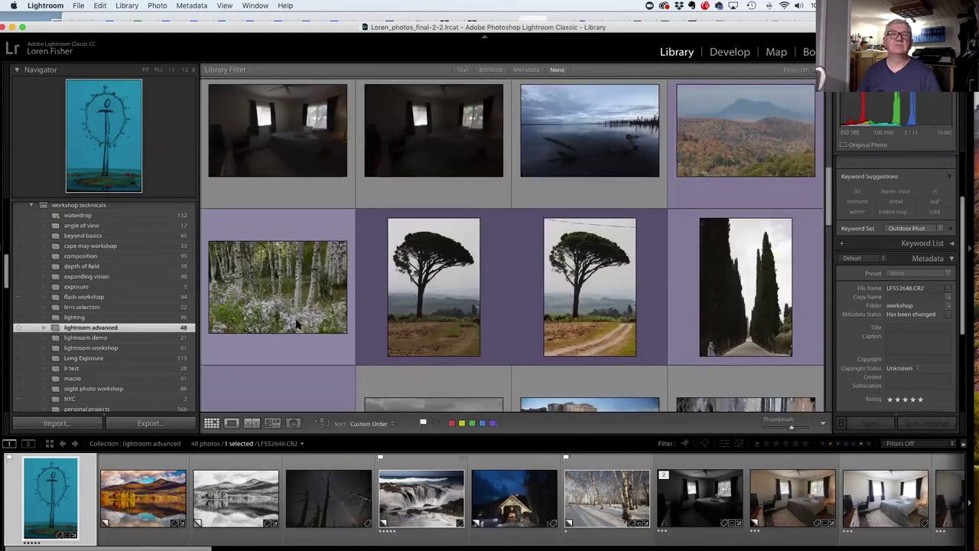
{"action": "left_click", "coordinate": [297, 325]}
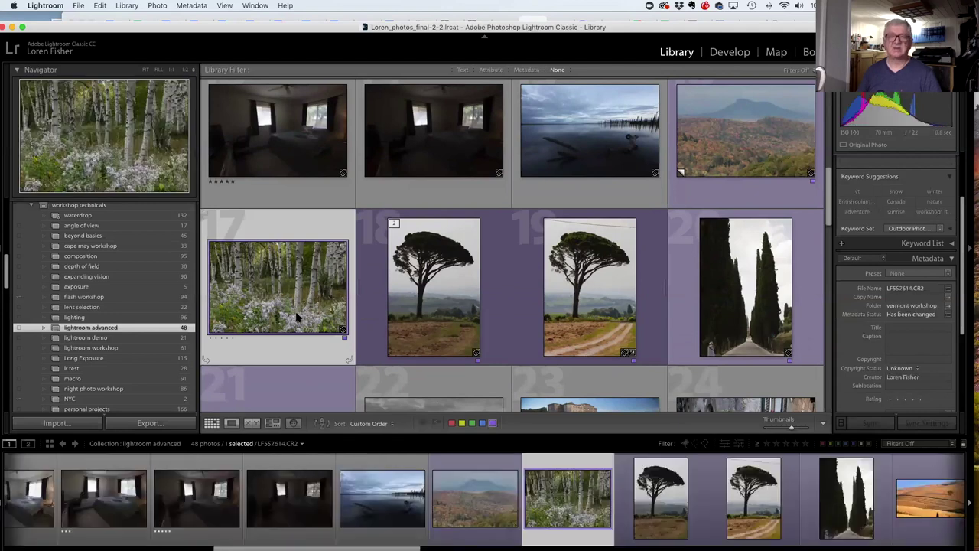
{"action": "key", "text": "d"}
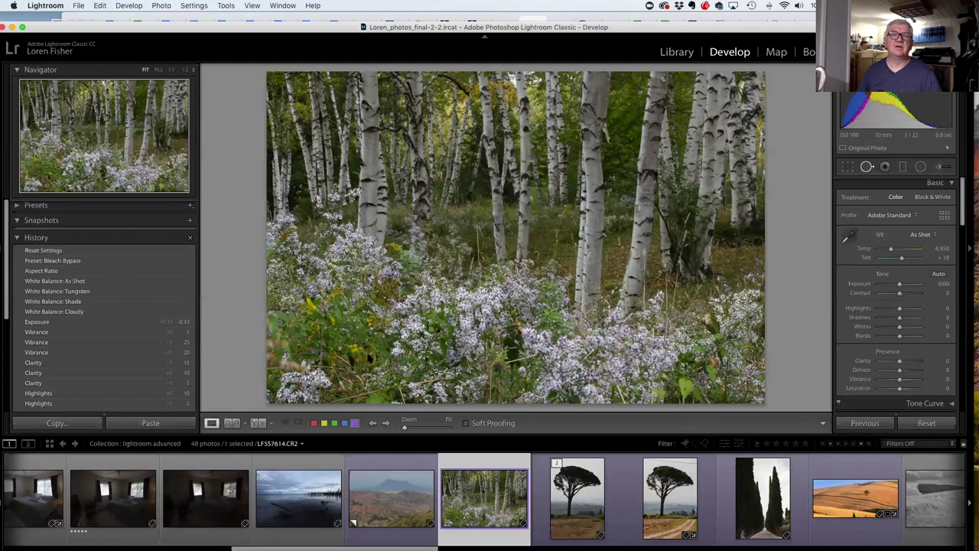
Heal four spots in the foliage at the photo's lower left using Spot Removal at size 78, feather 2 and opacity 100.
{"action": "key", "text": "q"}
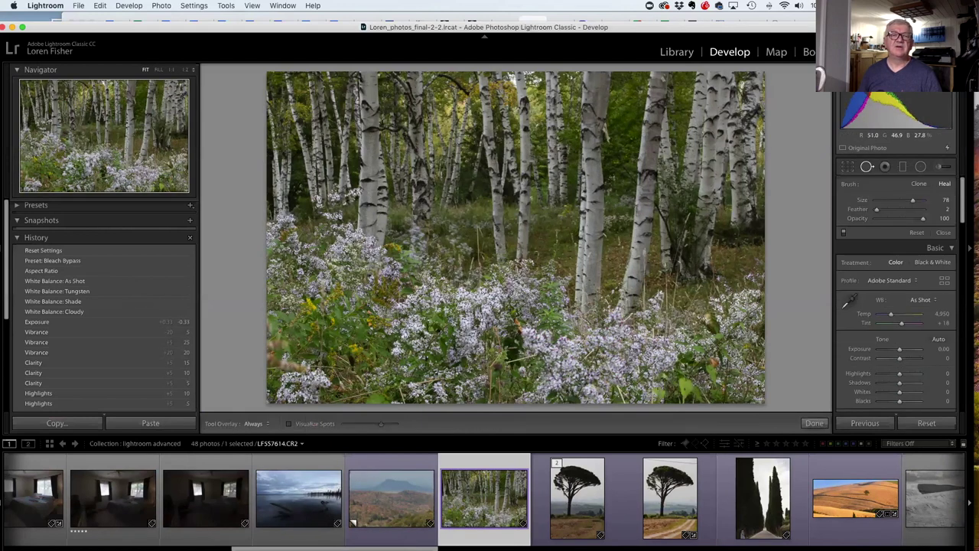
{"action": "left_click_drag", "start_coordinate": [301, 372], "coordinate": [341, 396]}
{"action": "mouse_move", "coordinate": [285, 387]}
{"action": "left_mouse_down"}
{"action": "mouse_move", "coordinate": [306, 389]}
{"action": "mouse_move", "coordinate": [295, 376]}
{"action": "mouse_move", "coordinate": [296, 391]}
{"action": "left_mouse_up"}
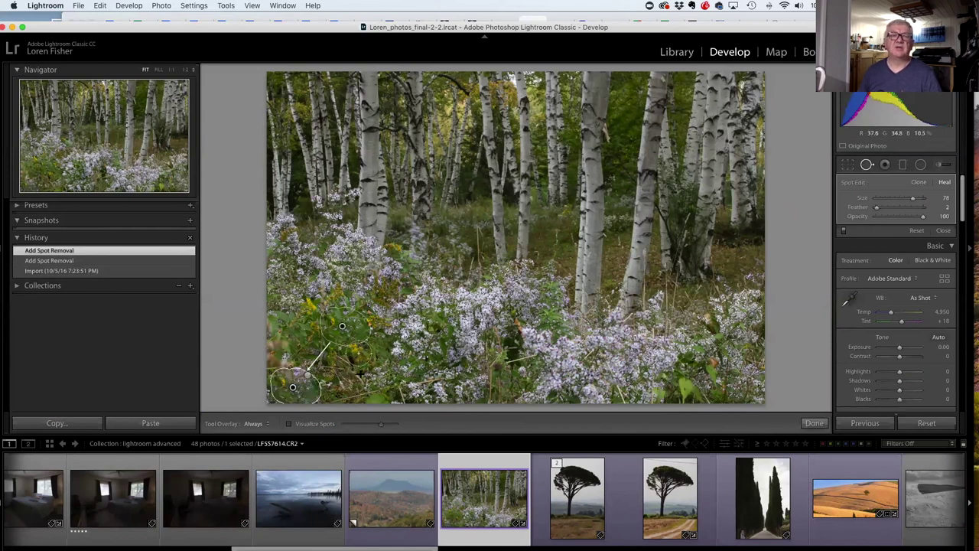
{"action": "left_click", "coordinate": [340, 323]}
{"action": "left_click", "coordinate": [355, 325]}
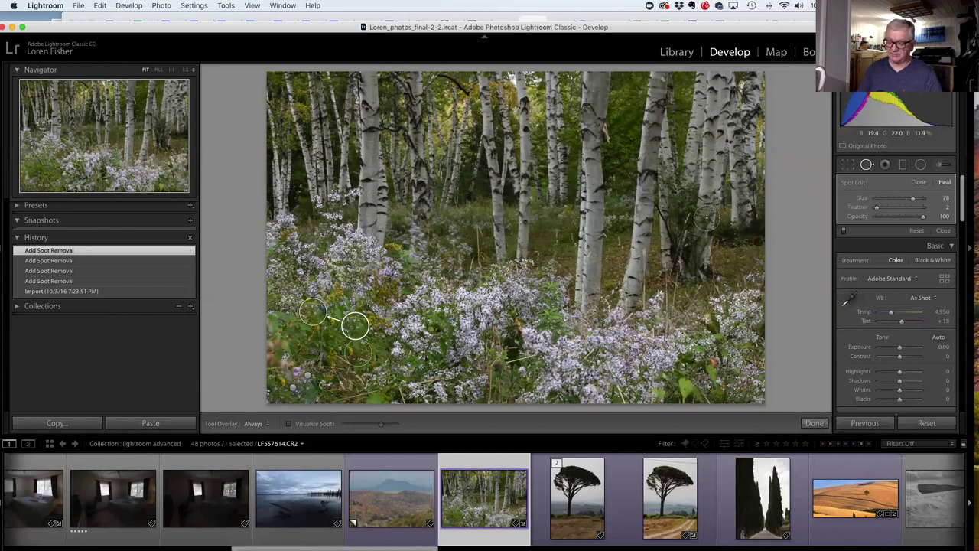
Heal a small patch of the bush between the right-hand birches with a size 75 stroke, and close Spot Removal.
{"action": "key", "text": "z"}
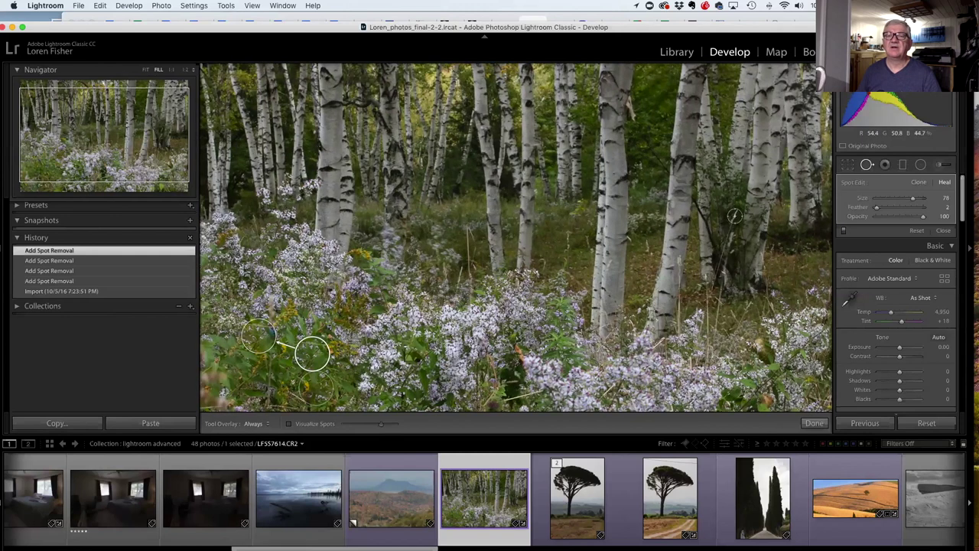
{"action": "left_click_drag", "start_coordinate": [734, 216], "coordinate": [733, 244]}
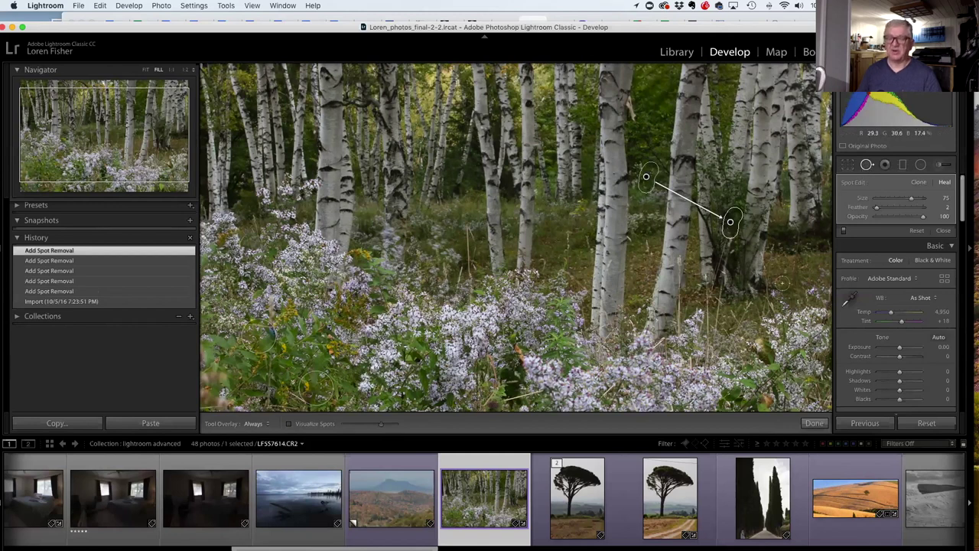
{"action": "key", "text": "Escape"}
{"action": "key", "text": "q"}
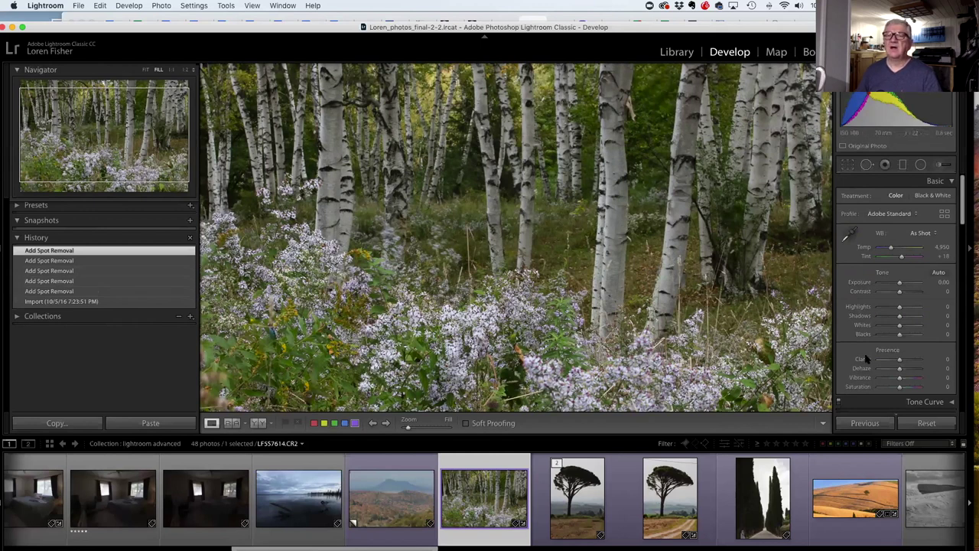
Look over the remaining Develop controls and filmstrip photos, and return to the grid to browse the lightroom demo collection.
{"action": "scroll", "coordinate": [891, 329], "scroll_direction": "down", "scroll_amount": 5}
{"action": "scroll", "coordinate": [893, 304], "scroll_direction": "down", "scroll_amount": 2}
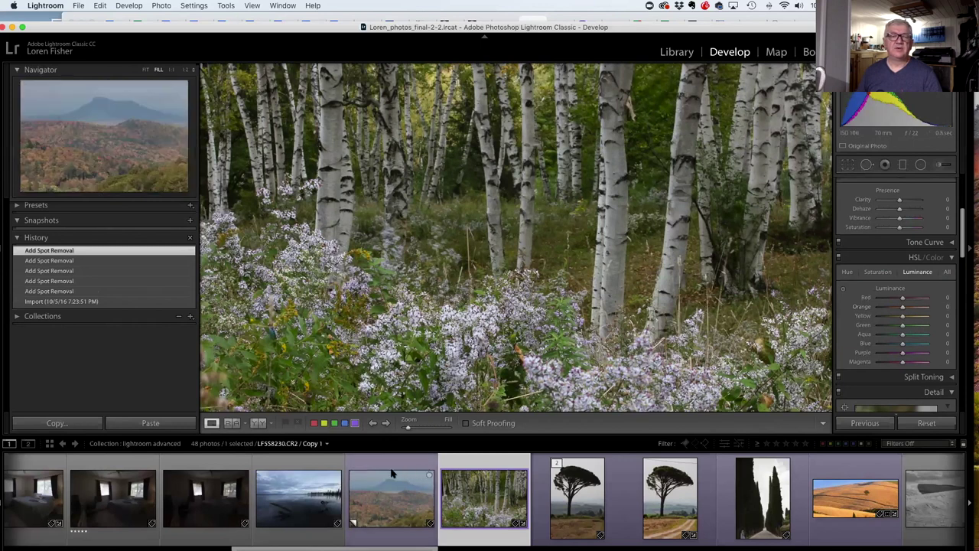
{"action": "scroll", "coordinate": [408, 484], "scroll_direction": "down", "scroll_amount": 6}
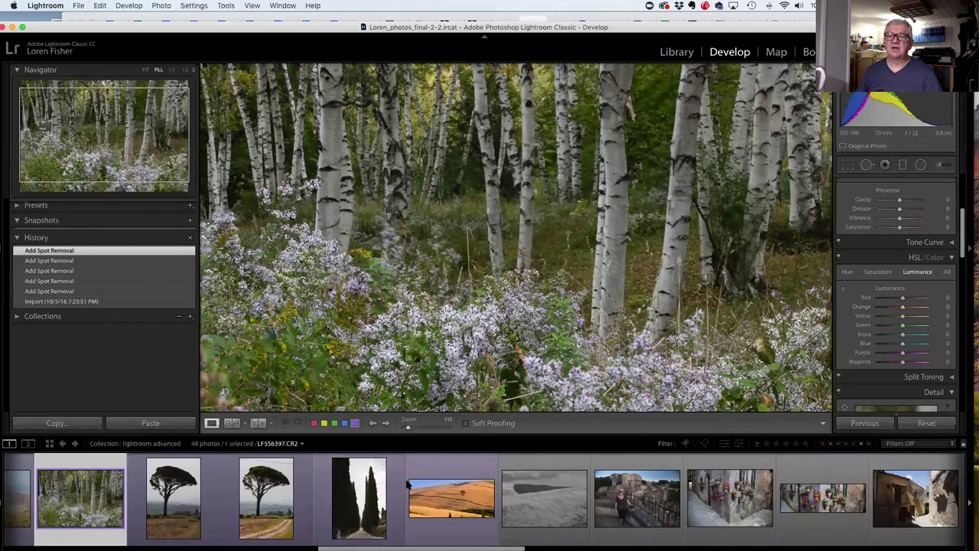
{"action": "scroll", "coordinate": [408, 484], "scroll_direction": "down", "scroll_amount": 1}
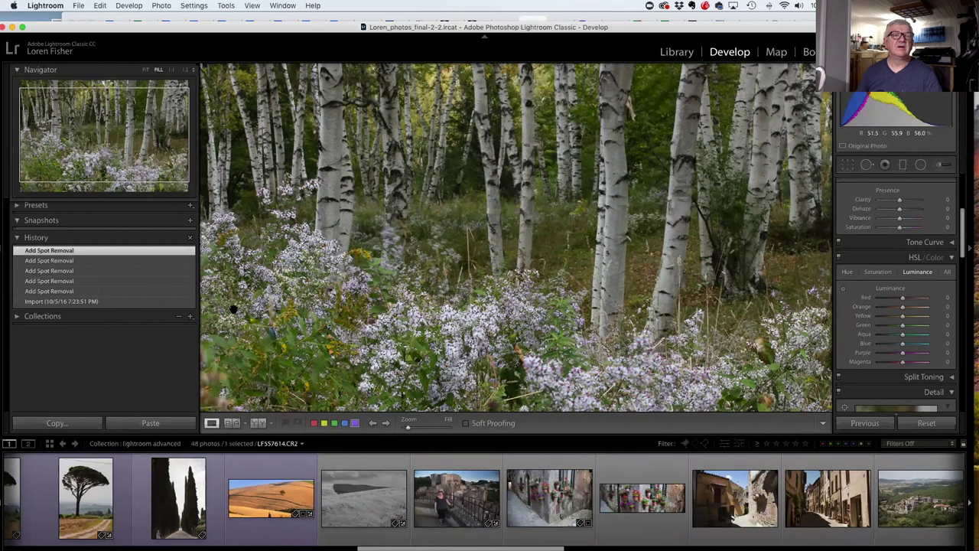
{"action": "key", "text": "g"}
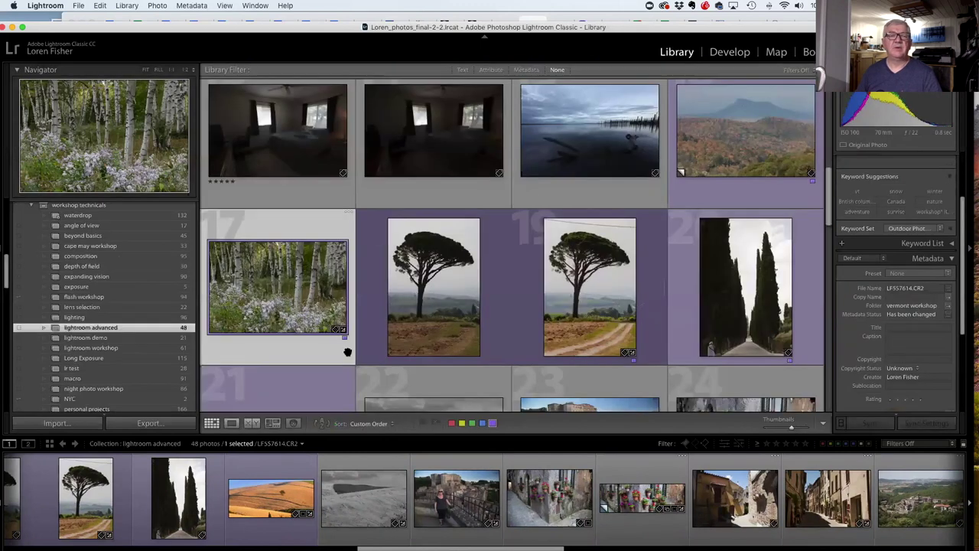
{"action": "left_click", "coordinate": [105, 339]}
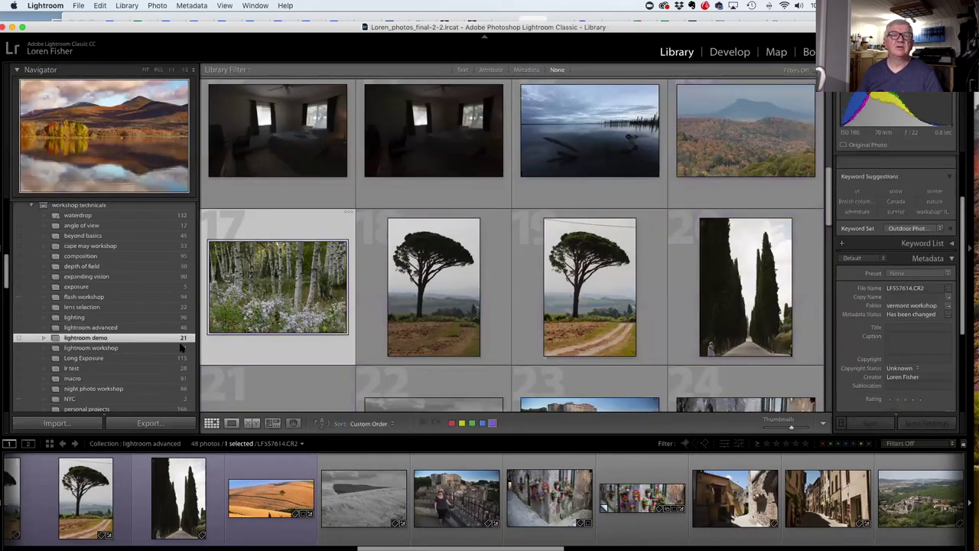
{"action": "scroll", "coordinate": [484, 318], "scroll_direction": "down", "scroll_amount": 2}
{"action": "scroll", "coordinate": [483, 317], "scroll_direction": "down", "scroll_amount": 3}
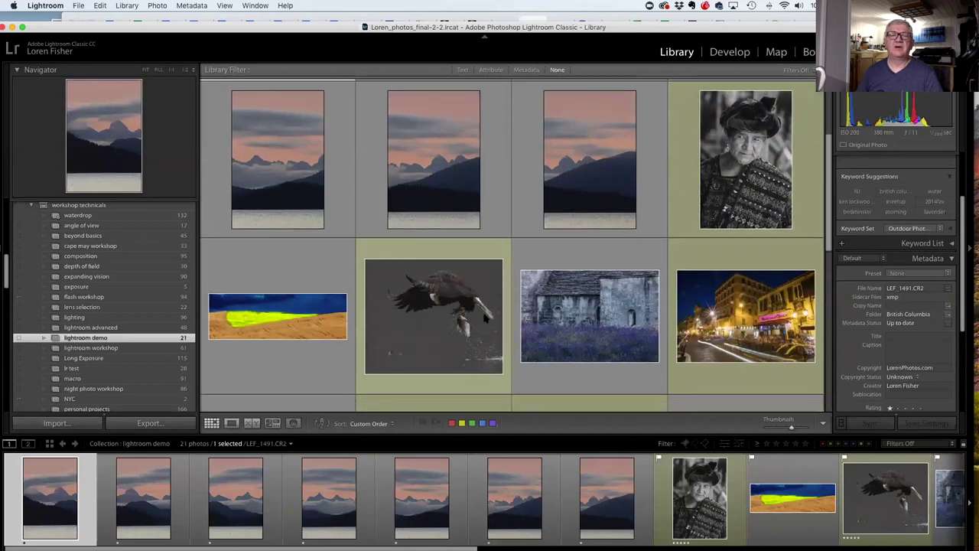
Open the black-and-white portrait of the woman in Develop, reset all its settings, and fit the whole photo in view.
{"action": "left_click", "coordinate": [754, 182]}
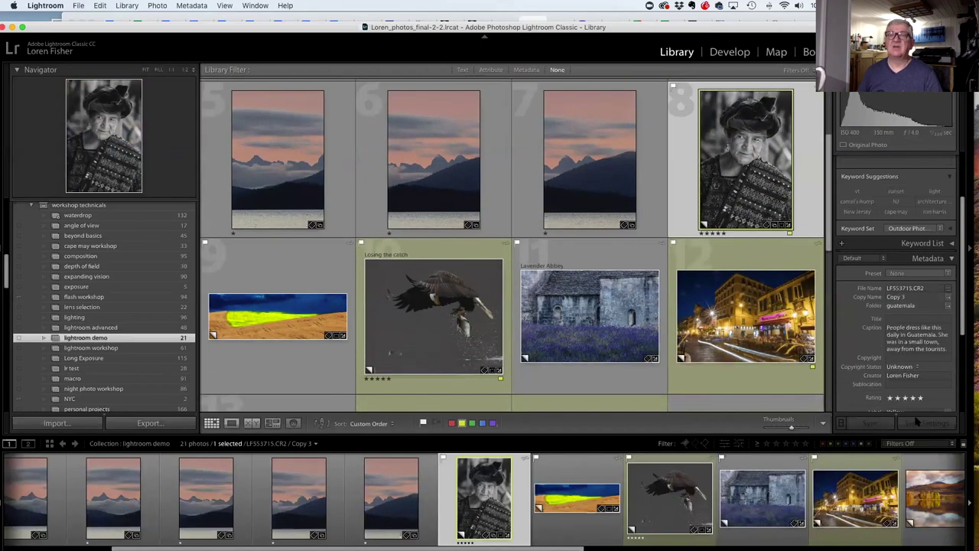
{"action": "key", "text": "d"}
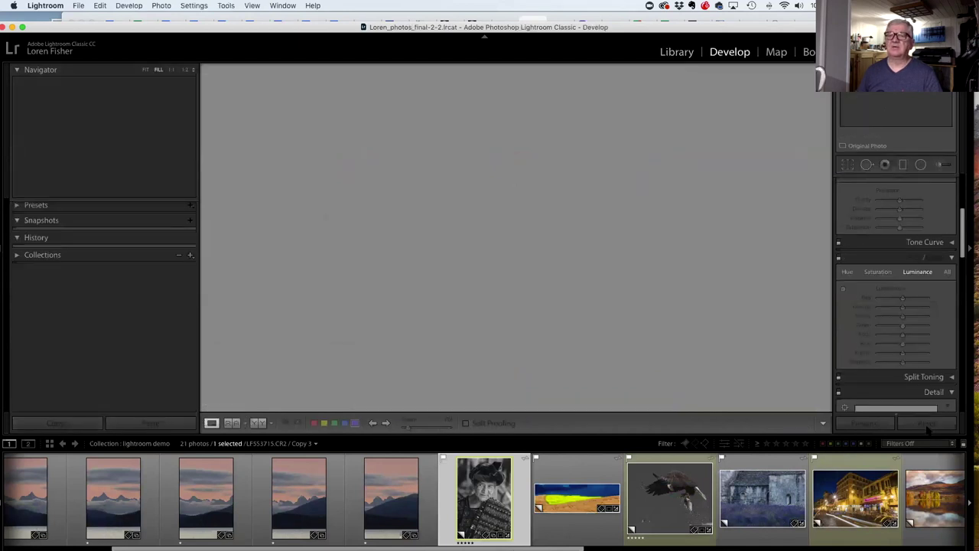
{"action": "left_click", "coordinate": [926, 423]}
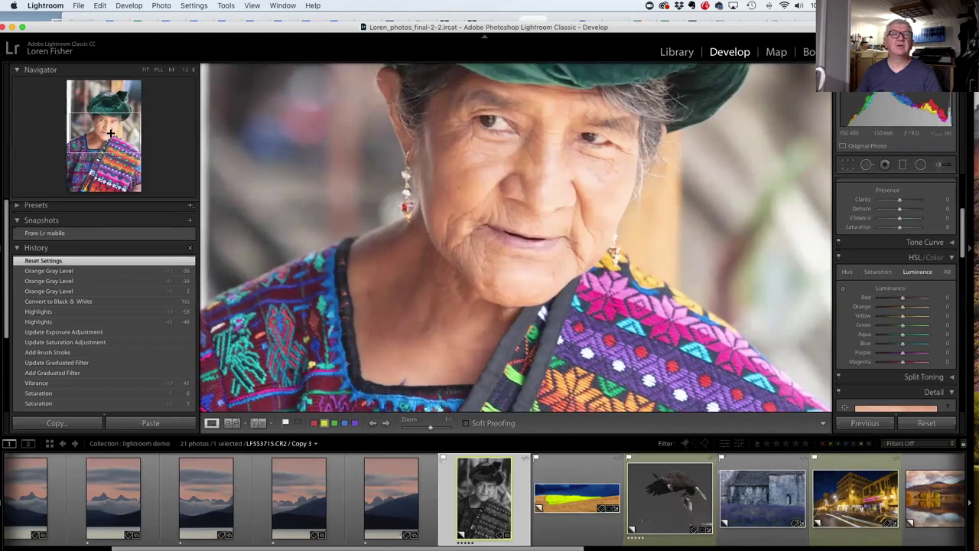
{"action": "left_click", "coordinate": [442, 228]}
{"action": "left_click", "coordinate": [442, 228]}
{"action": "left_click", "coordinate": [207, 126]}
{"action": "left_click", "coordinate": [145, 70]}
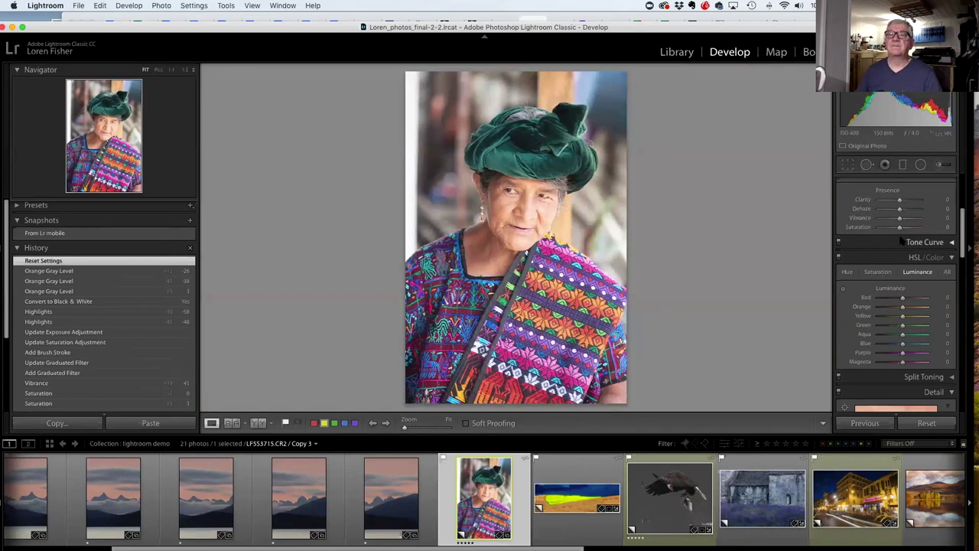
Convert the portrait to Black & White and lower Orange to -33 in the Black & White Mix.
{"action": "scroll", "coordinate": [894, 229], "scroll_direction": "up", "scroll_amount": 5}
{"action": "left_click", "coordinate": [933, 197]}
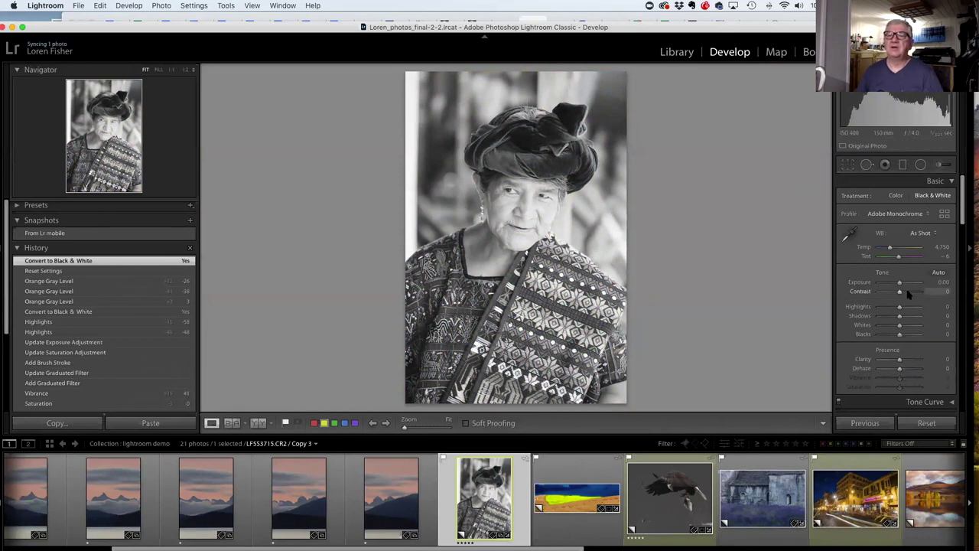
{"action": "scroll", "coordinate": [909, 267], "scroll_direction": "down", "scroll_amount": 2}
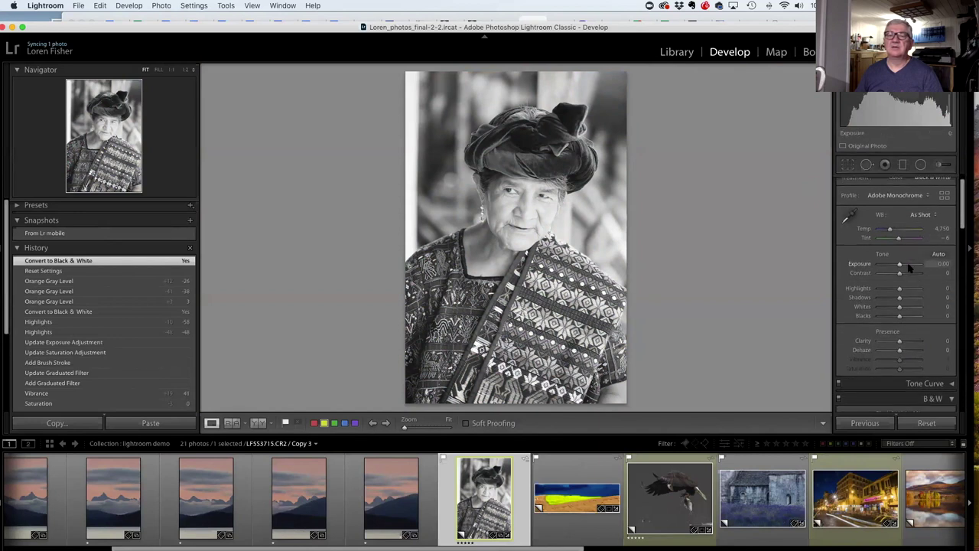
{"action": "scroll", "coordinate": [910, 271], "scroll_direction": "down", "scroll_amount": 1}
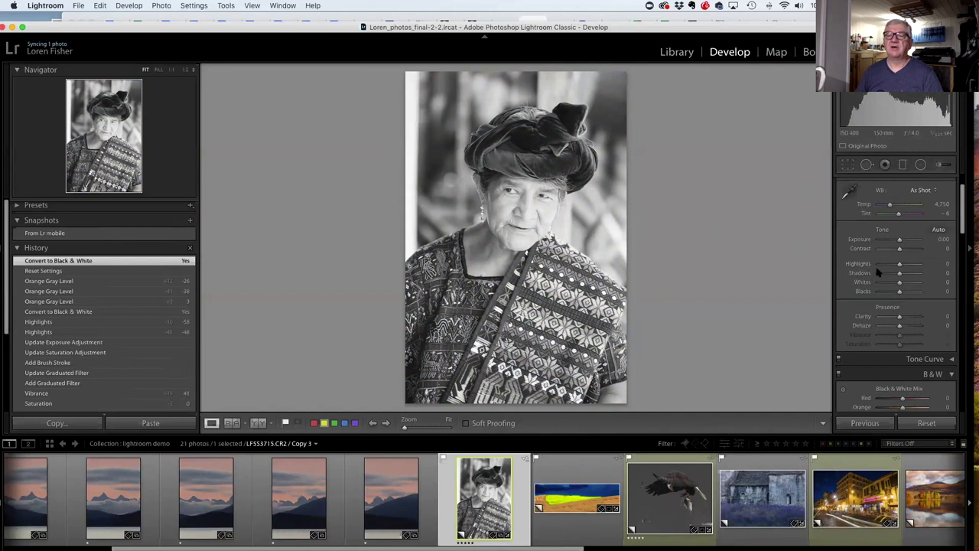
{"action": "scroll", "coordinate": [910, 306], "scroll_direction": "down", "scroll_amount": 5}
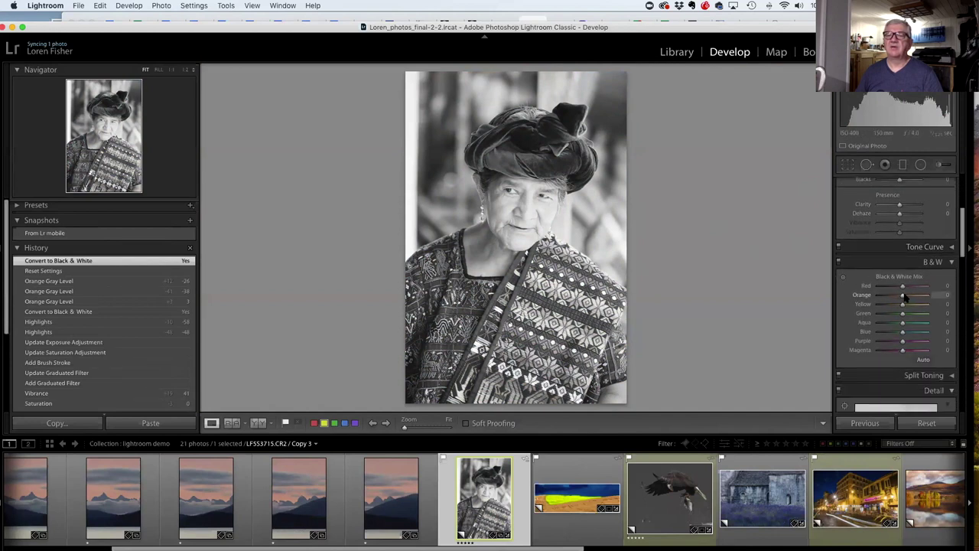
{"action": "mouse_move", "coordinate": [904, 299]}
{"action": "left_mouse_down"}
{"action": "mouse_move", "coordinate": [886, 297]}
{"action": "mouse_move", "coordinate": [897, 299]}
{"action": "left_mouse_up"}
Set the portrait's Highlights to -100, Shadows to +17 and Clarity to +48.
{"action": "scroll", "coordinate": [896, 300], "scroll_direction": "up", "scroll_amount": 5}
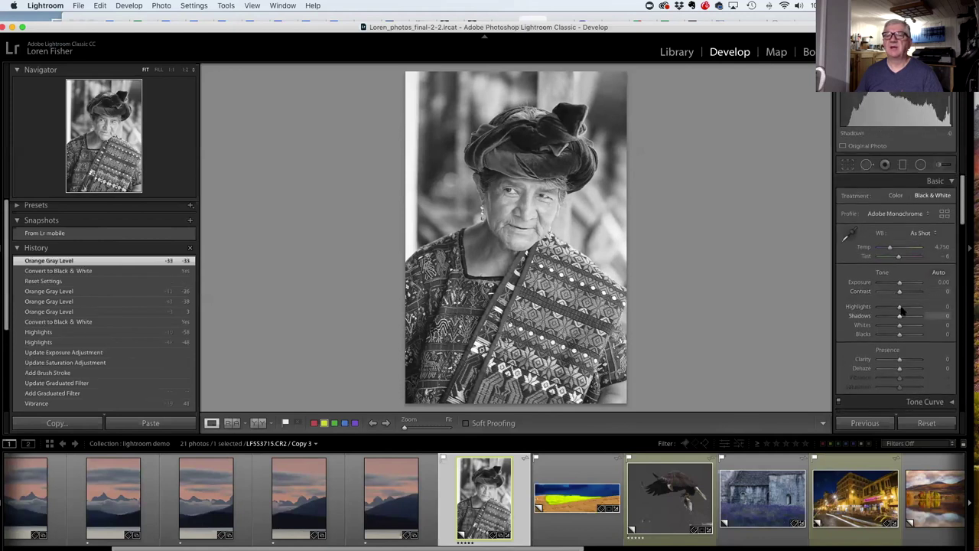
{"action": "left_click_drag", "start_coordinate": [901, 307], "coordinate": [879, 307]}
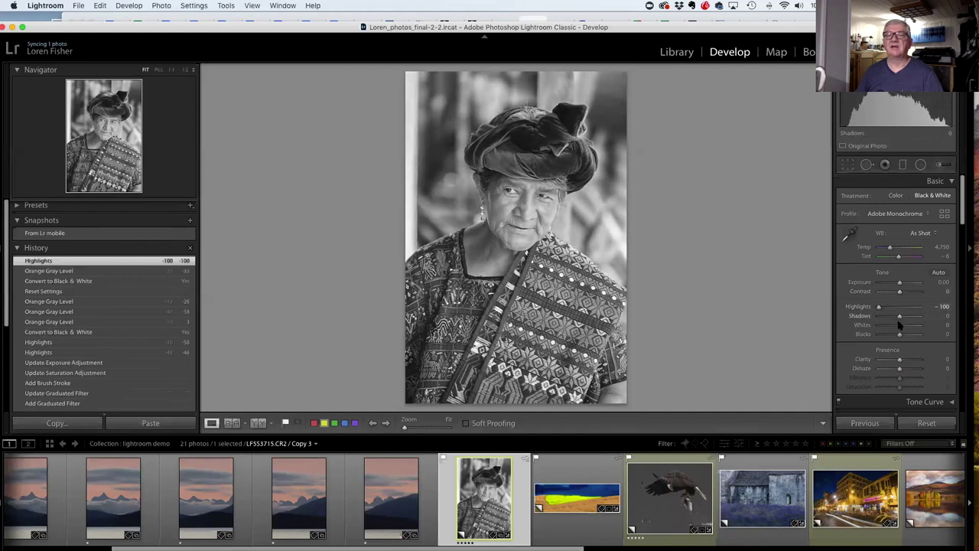
{"action": "left_click_drag", "start_coordinate": [904, 322], "coordinate": [905, 321]}
{"action": "scroll", "coordinate": [904, 325], "scroll_direction": "down", "scroll_amount": 2}
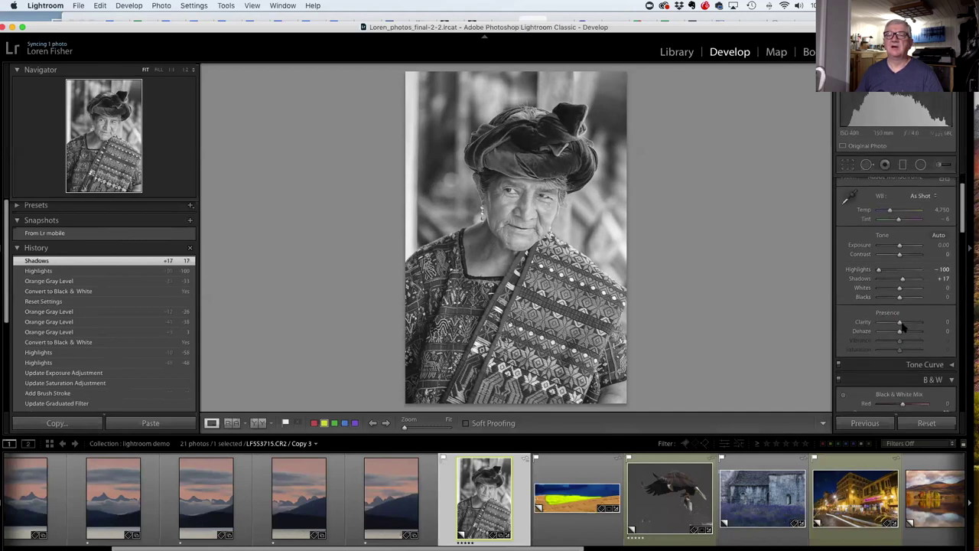
{"action": "left_click_drag", "start_coordinate": [905, 325], "coordinate": [908, 325]}
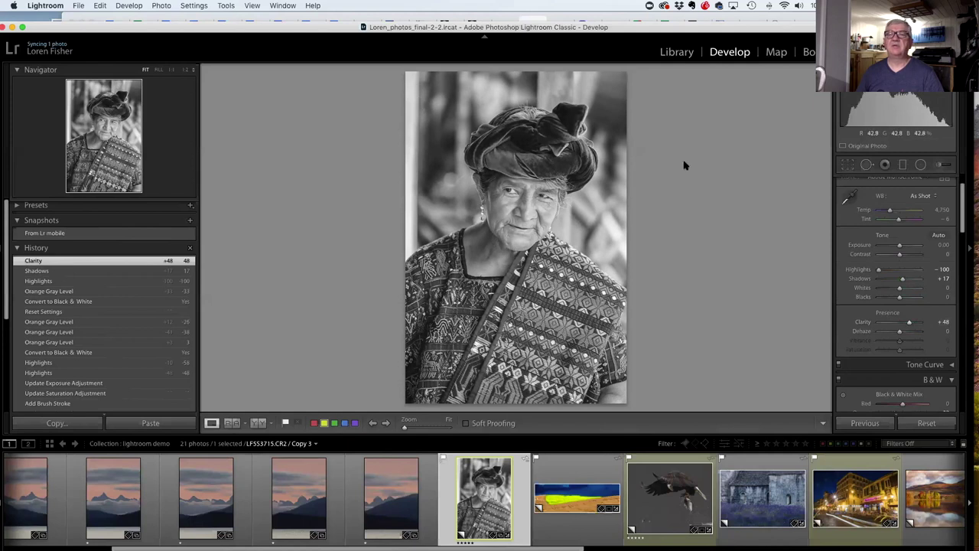
Crop the portrait to a 5 x 7 aspect ratio at full width, trimming its upper and lower edges.
{"action": "left_click", "coordinate": [848, 165]}
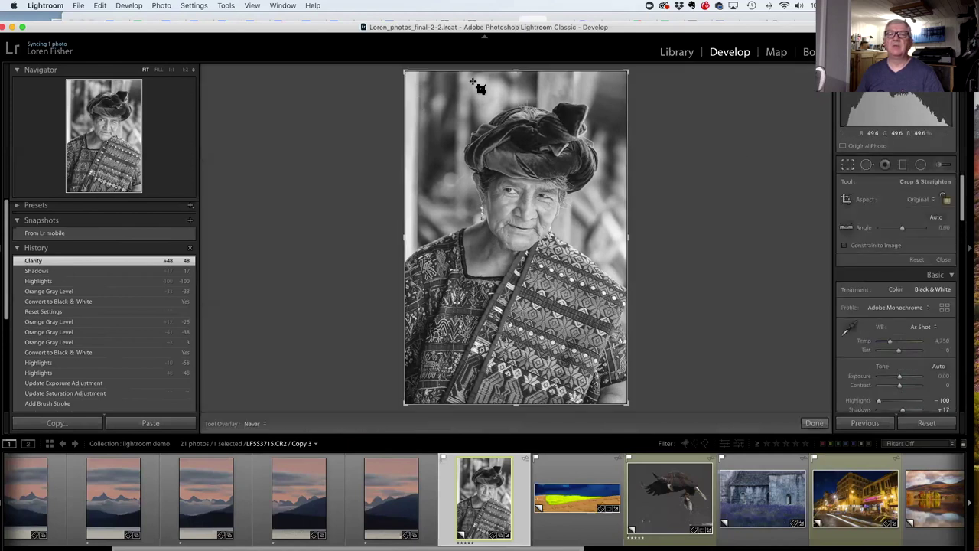
{"action": "left_click_drag", "start_coordinate": [405, 71], "coordinate": [412, 76]}
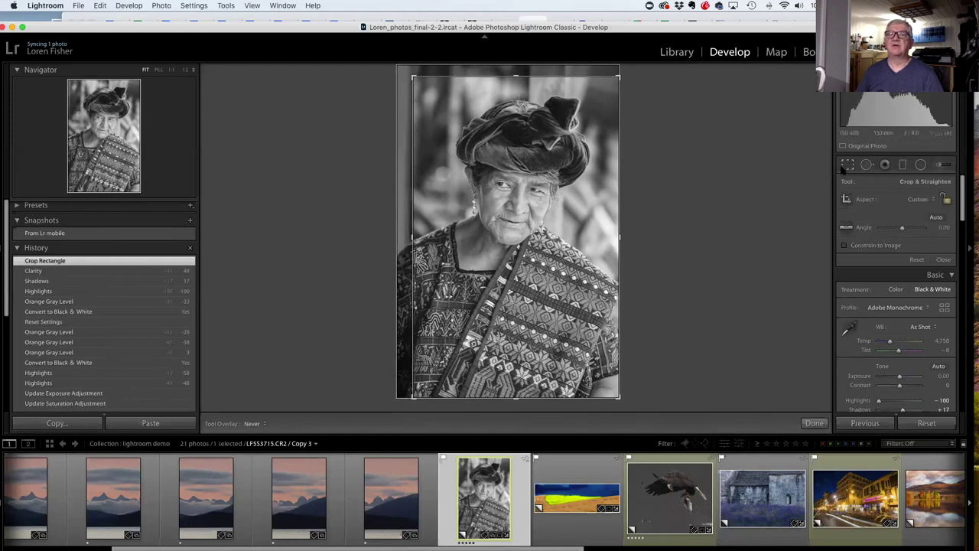
{"action": "mouse_move", "coordinate": [413, 75]}
{"action": "left_mouse_down"}
{"action": "mouse_move", "coordinate": [425, 87]}
{"action": "mouse_move", "coordinate": [443, 84]}
{"action": "mouse_move", "coordinate": [442, 164]}
{"action": "mouse_move", "coordinate": [472, 136]}
{"action": "mouse_move", "coordinate": [426, 78]}
{"action": "mouse_move", "coordinate": [400, 72]}
{"action": "mouse_move", "coordinate": [402, 83]}
{"action": "left_mouse_up"}
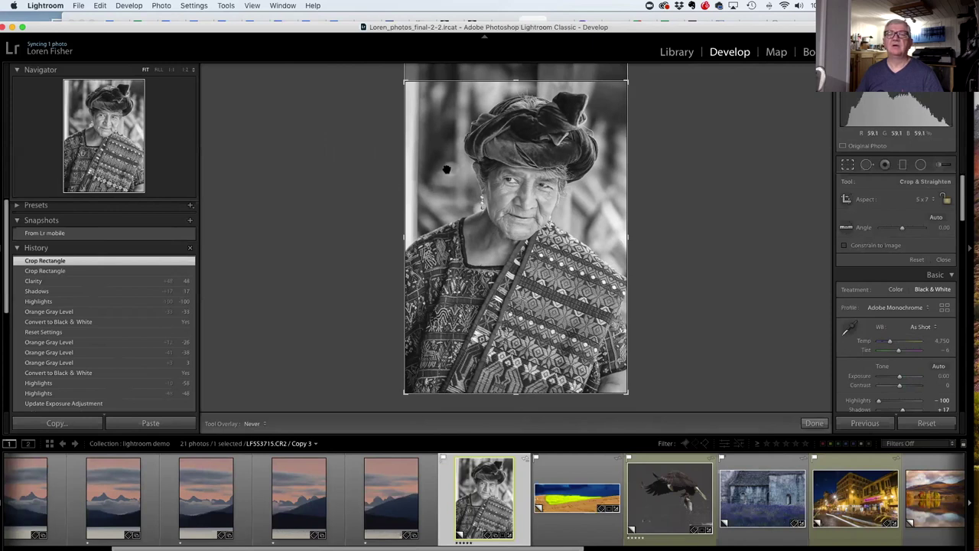
{"action": "key", "text": "Return"}
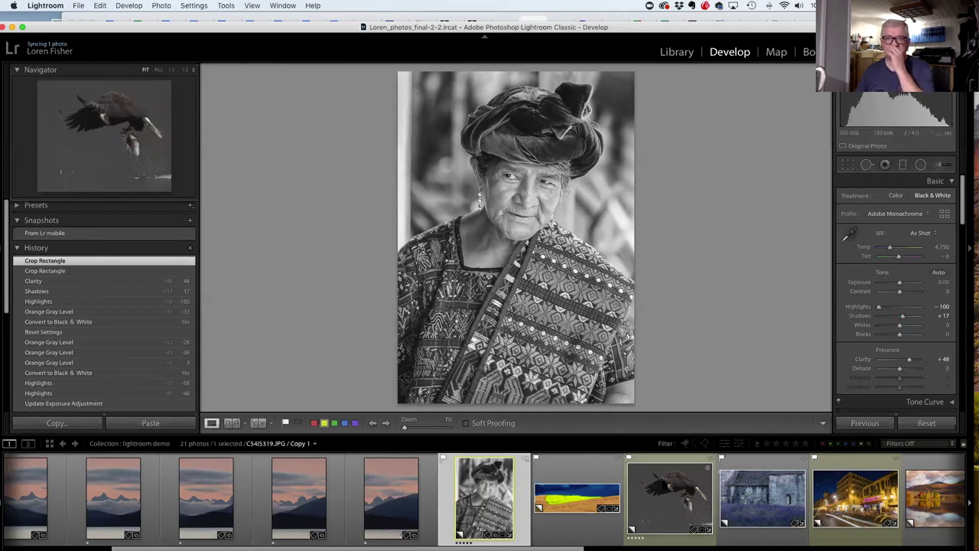
Switch the portrait's treatment back to Color, reset Highlights to 0, and check the face up close.
{"action": "left_click", "coordinate": [895, 196]}
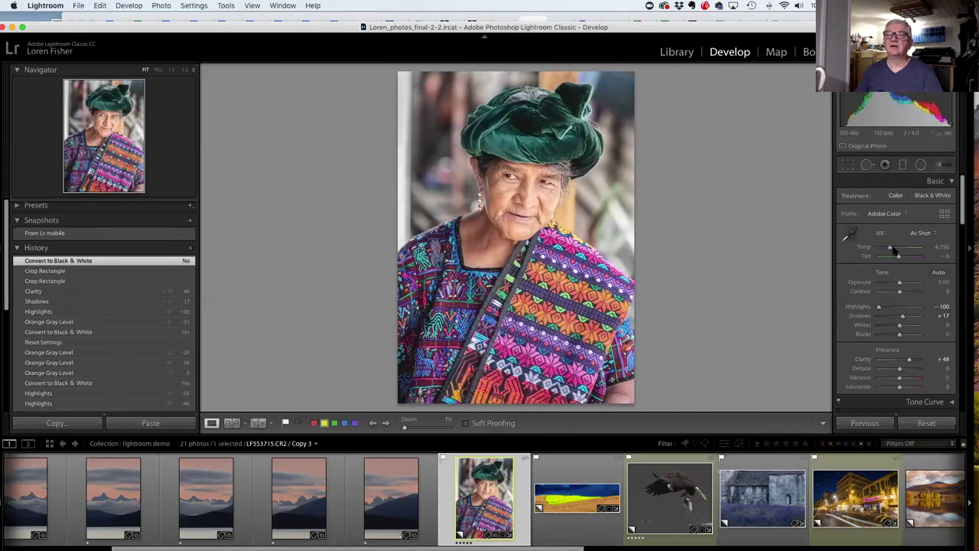
{"action": "double_click", "coordinate": [864, 307]}
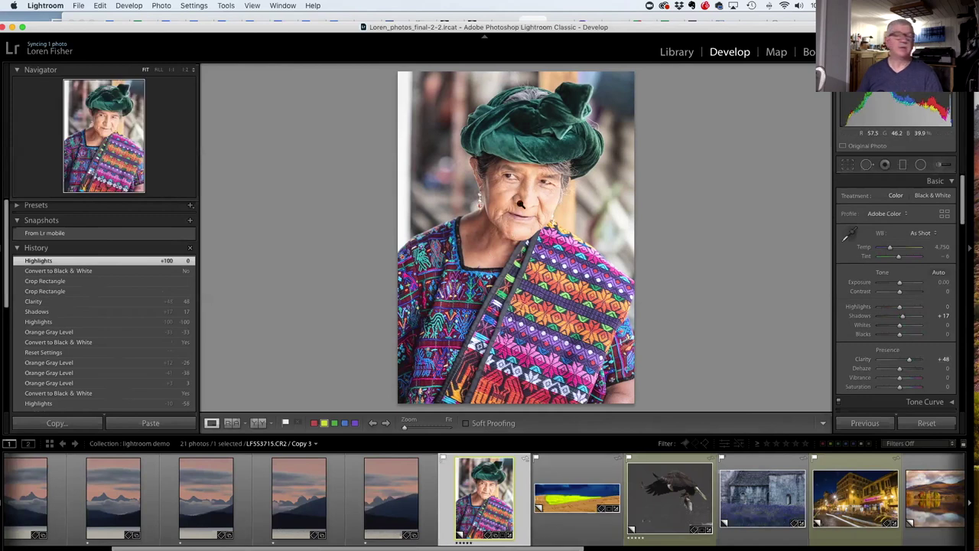
{"action": "left_click", "coordinate": [519, 193]}
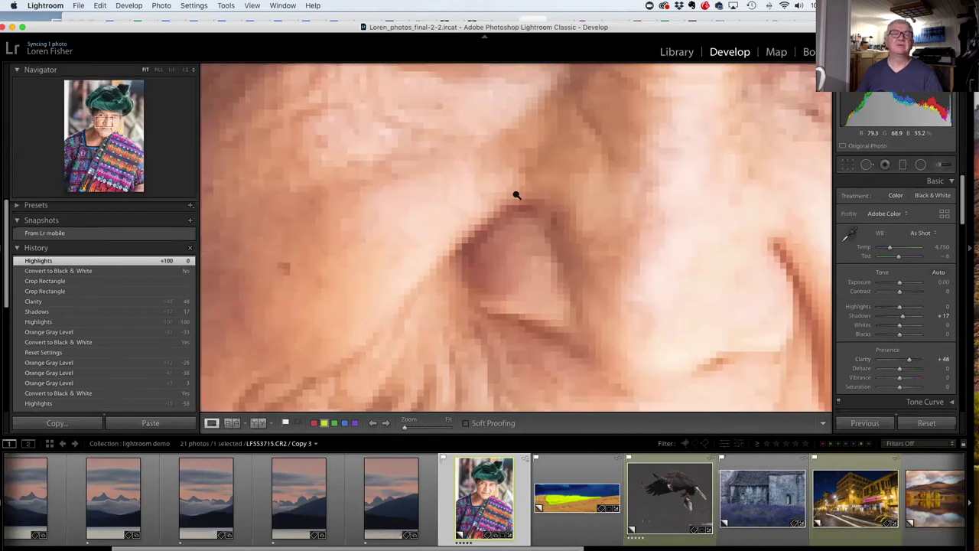
{"action": "left_click", "coordinate": [517, 195]}
Send the adjusted portrait to Adobe Photoshop CC 2018 for editing.
{"action": "right_click", "coordinate": [515, 198]}
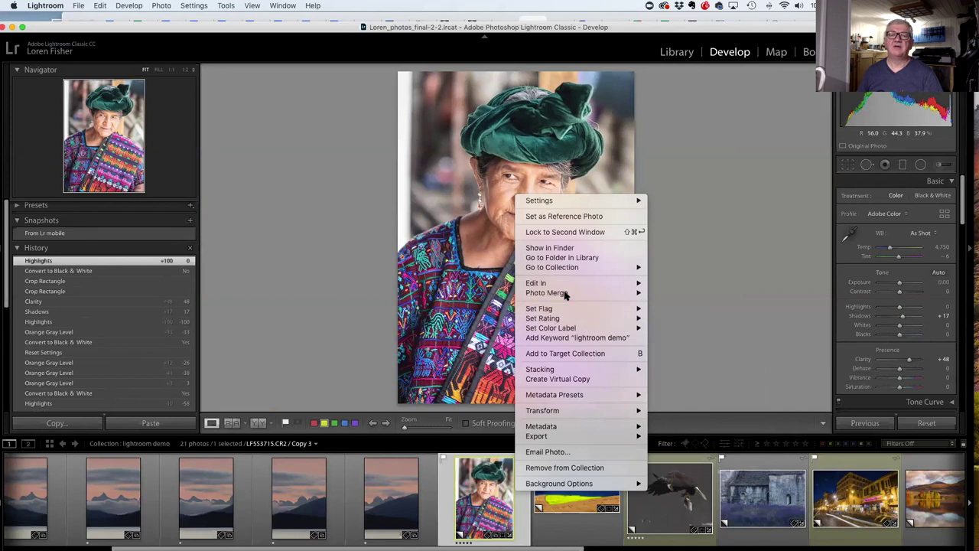
{"action": "mouse_move", "coordinate": [567, 287]}
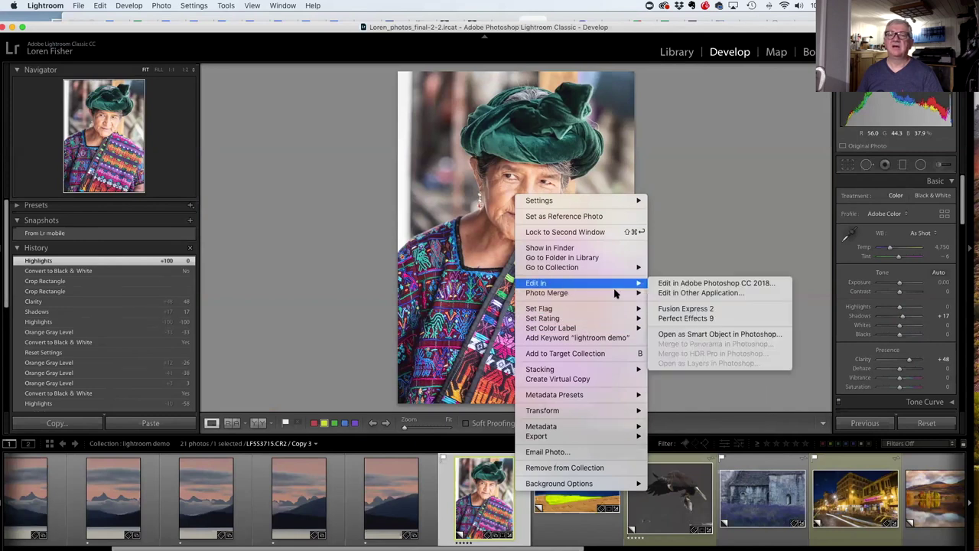
{"action": "left_click", "coordinate": [686, 285]}
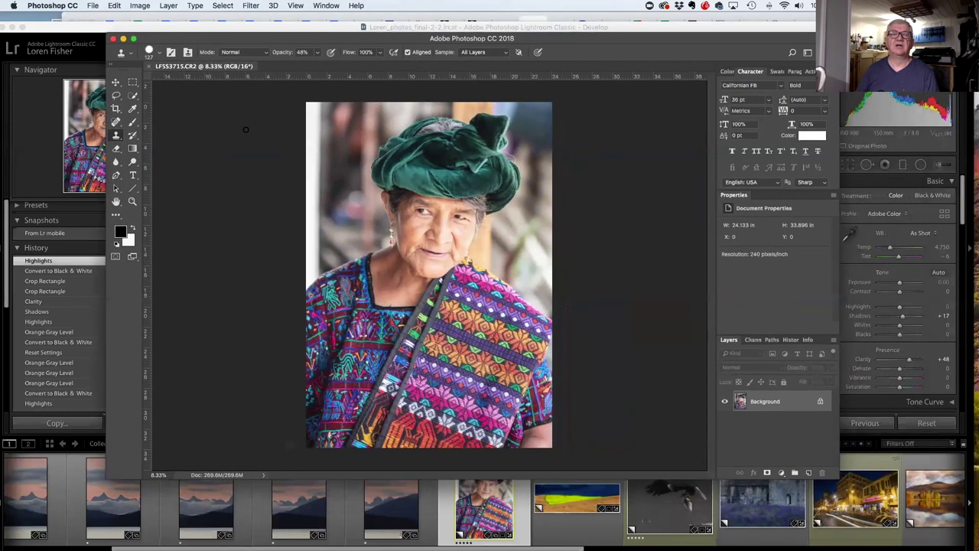
Select the white strip along the portrait's upper-left edge and replace it with a Content-Aware fill in Normal mode at 100% opacity.
{"action": "left_click", "coordinate": [132, 83]}
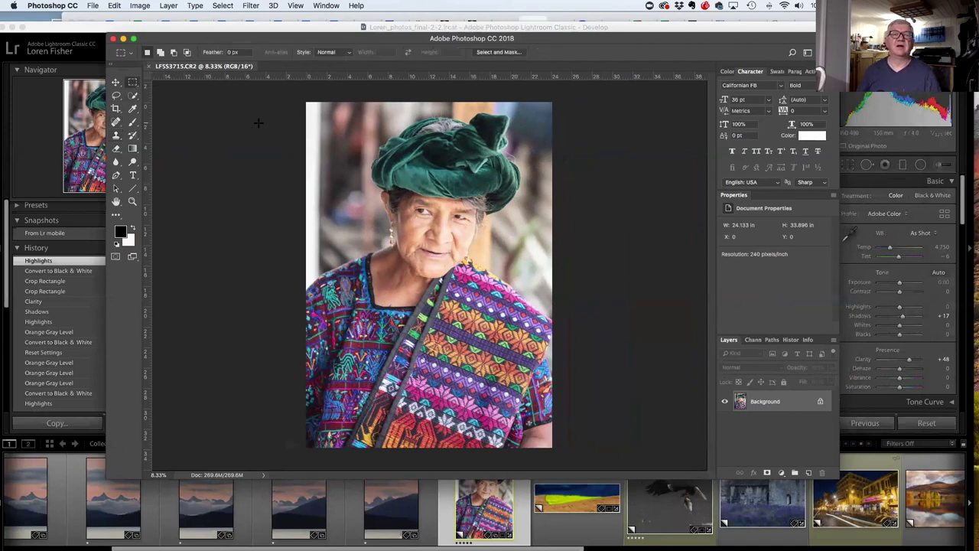
{"action": "left_click_drag", "start_coordinate": [330, 96], "coordinate": [304, 277]}
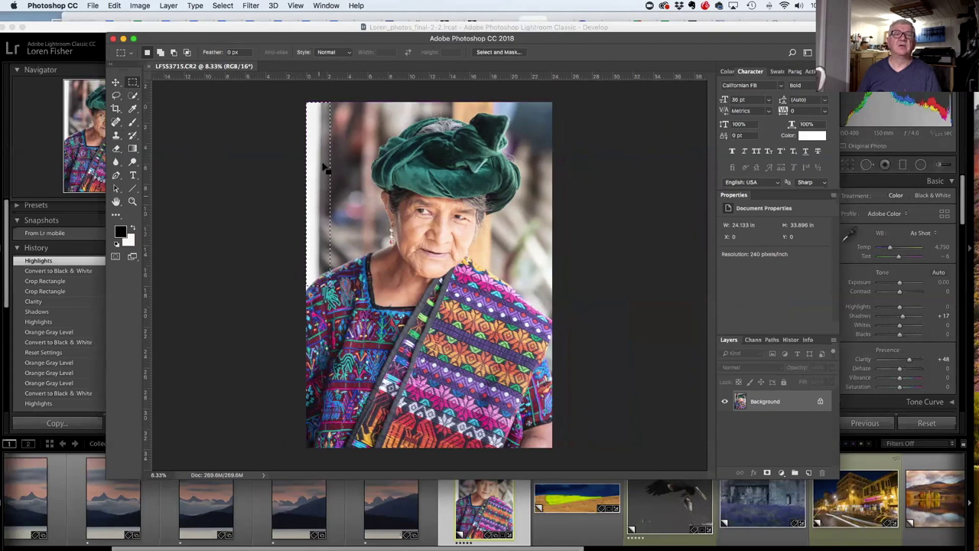
{"action": "left_click", "coordinate": [114, 6]}
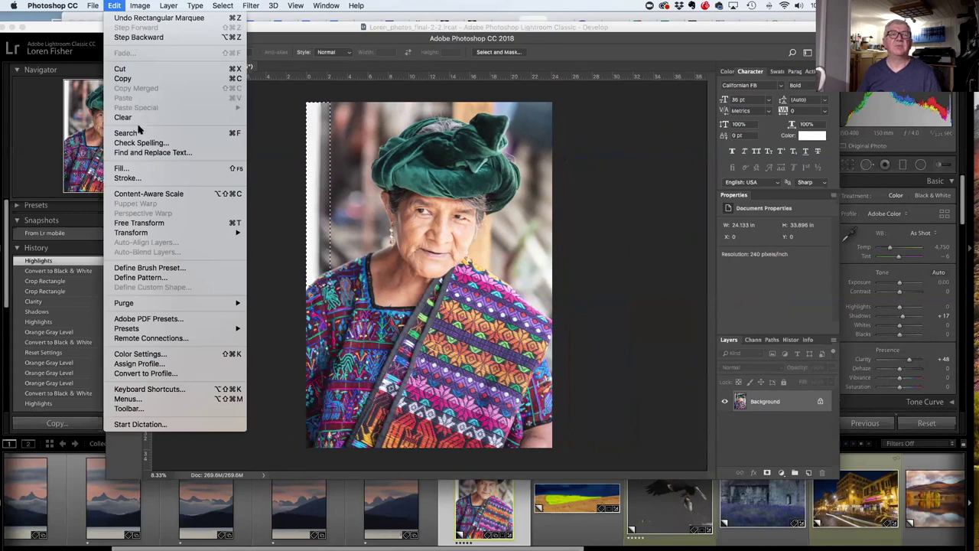
{"action": "left_click", "coordinate": [140, 171]}
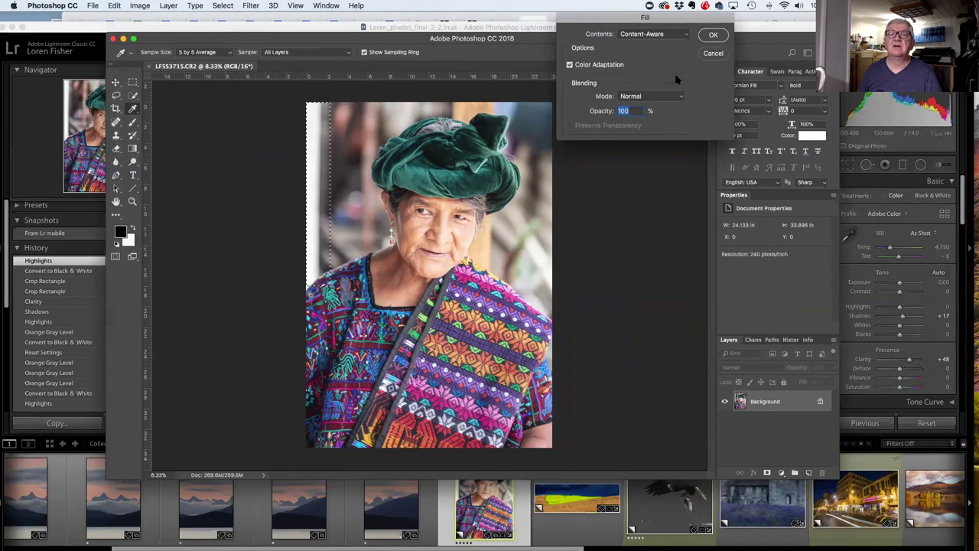
{"action": "left_click_drag", "start_coordinate": [693, 21], "coordinate": [706, 49]}
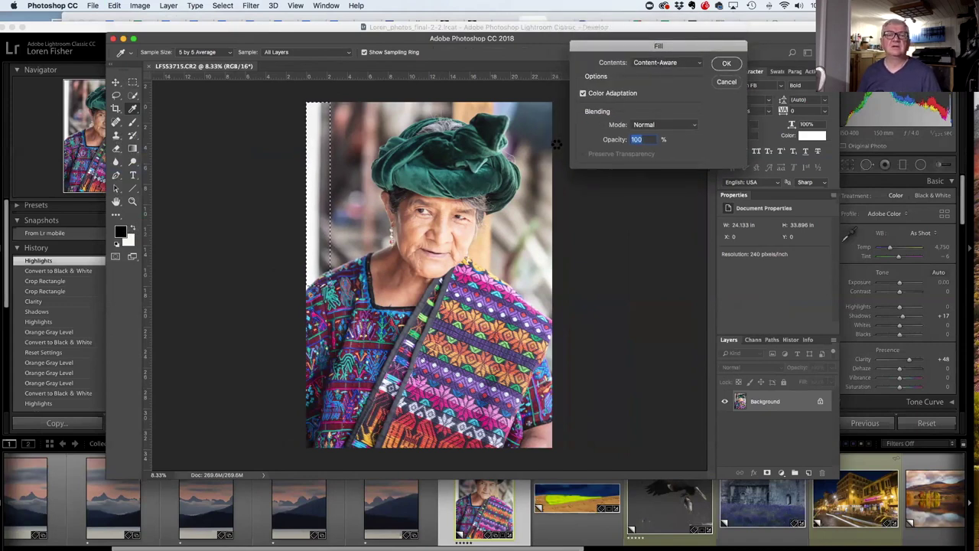
{"action": "key", "text": "Return"}
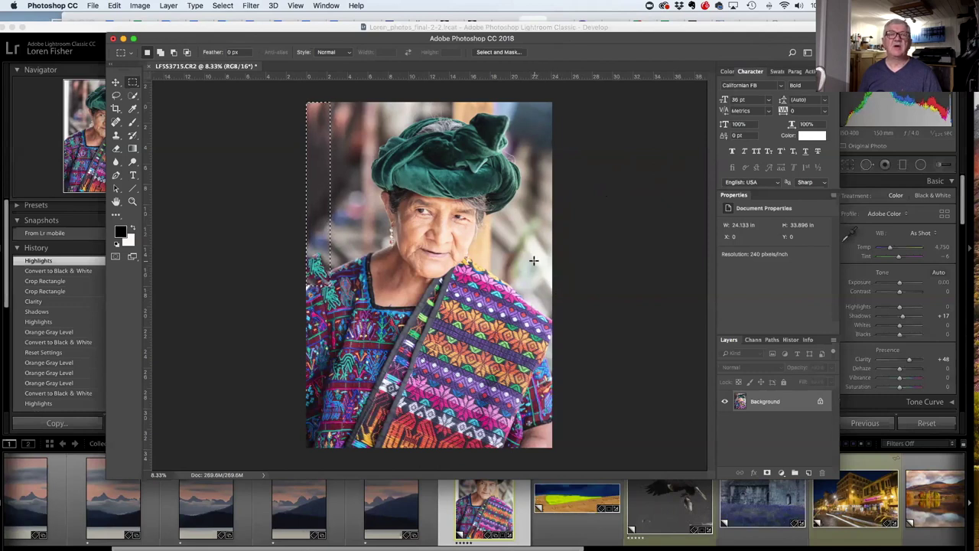
Save the filled portrait back to the Lightroom catalog and close it in Photoshop.
{"action": "key", "text": "super+s"}
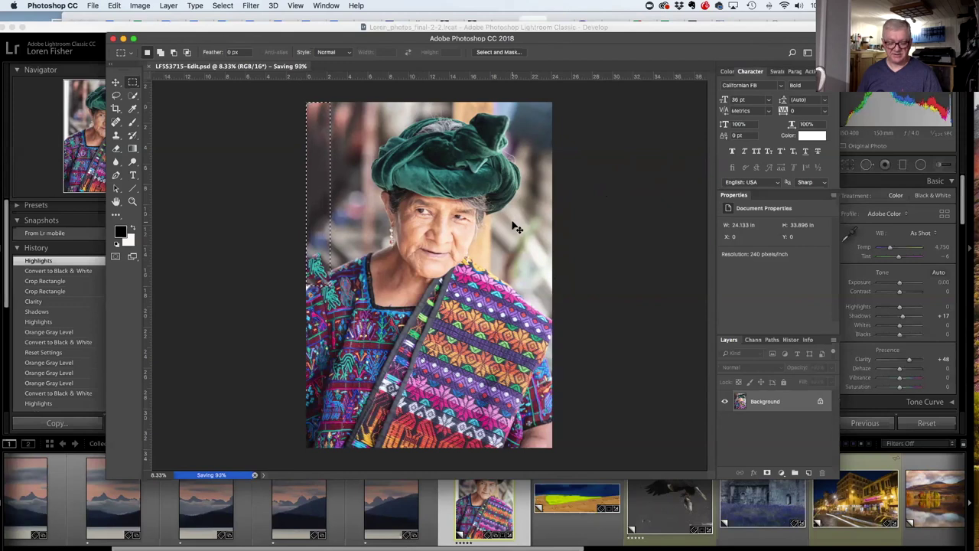
{"action": "key", "text": "super+w"}
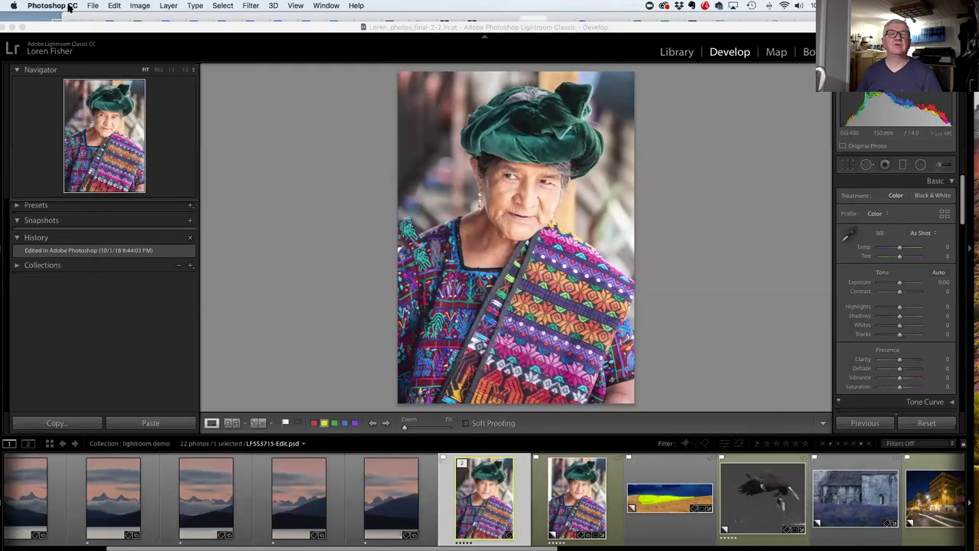
{"action": "left_click", "coordinate": [112, 38]}
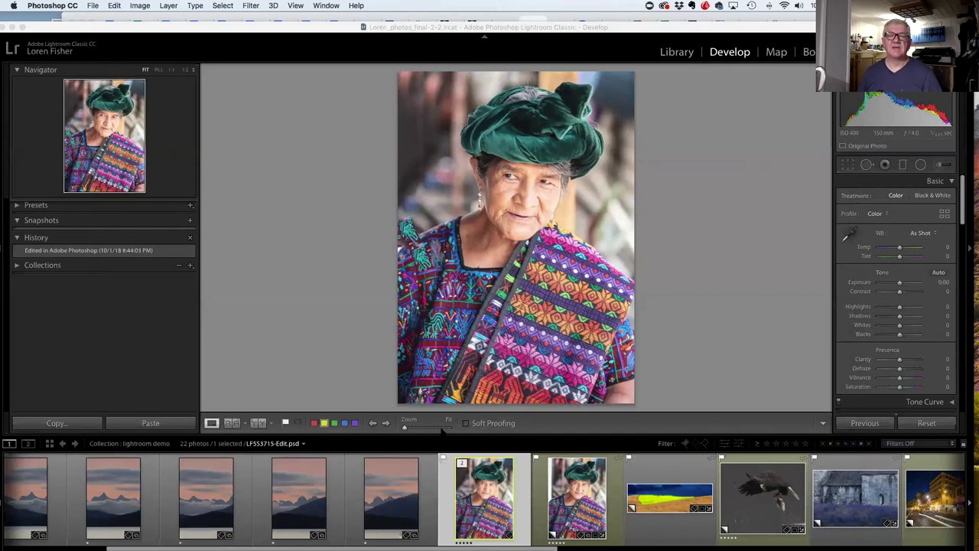
Switch to Lightroom, select the edited portrait LF553715-Edit.psd, and return to the grid to open the photo of the eagle with a fish.
{"action": "left_click", "coordinate": [464, 493]}
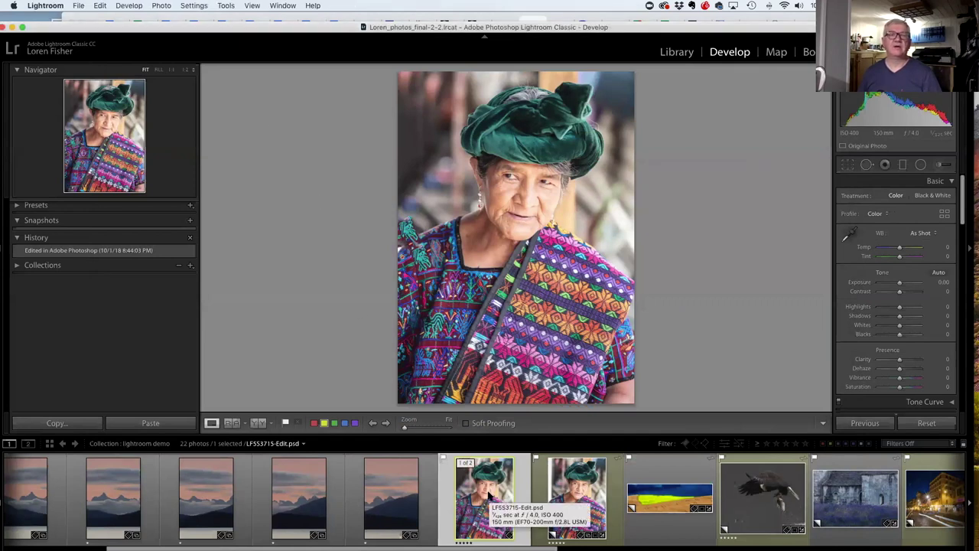
{"action": "left_click", "coordinate": [525, 503]}
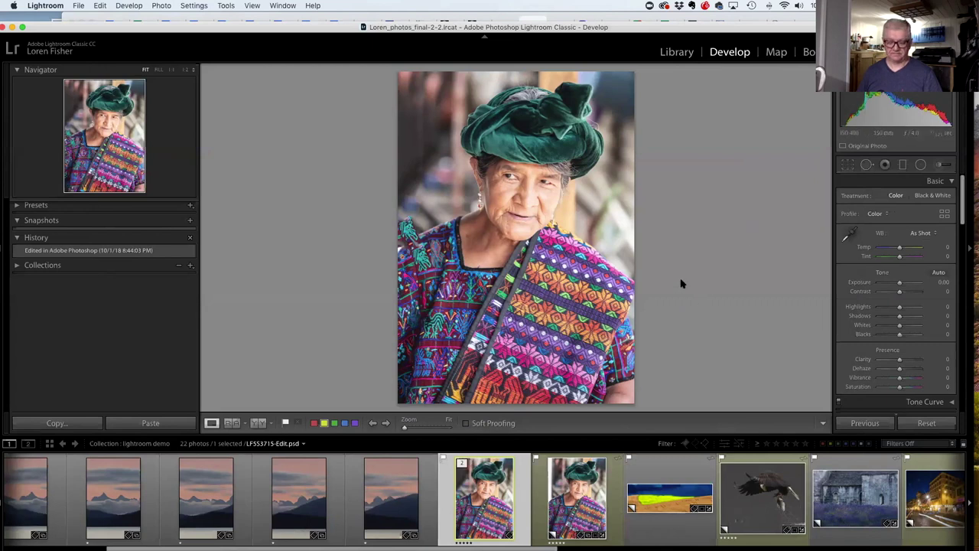
{"action": "key", "text": "g"}
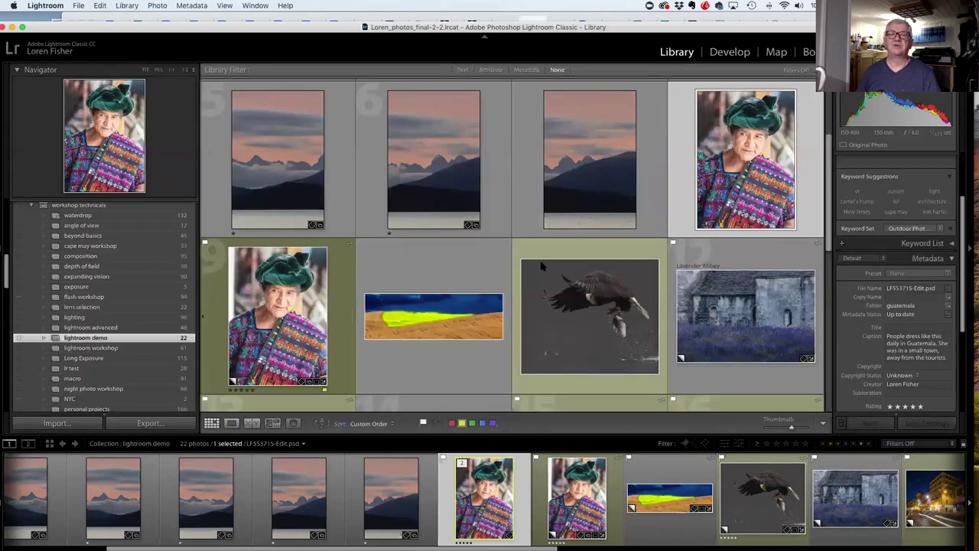
{"action": "double_click", "coordinate": [577, 297]}
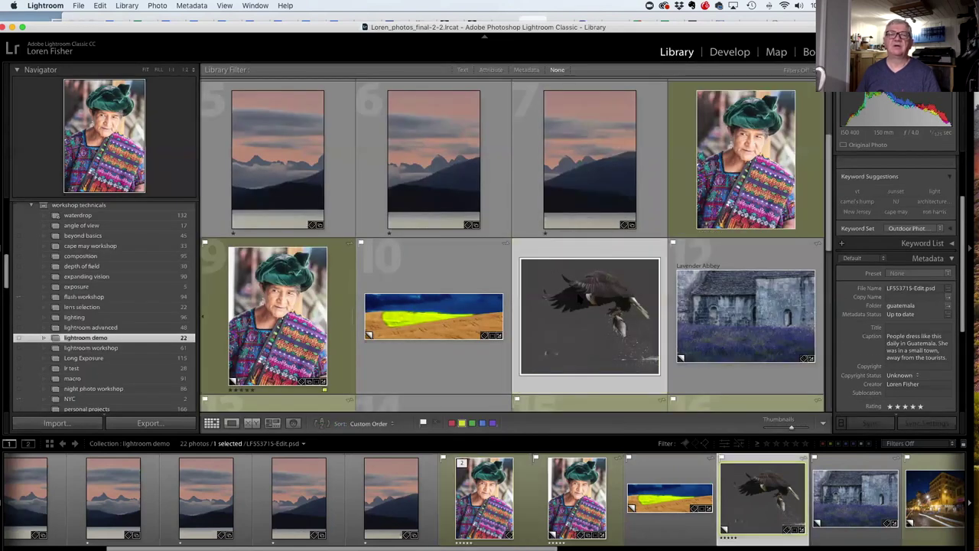
Open the eagle photo for developing and delete the elongated Spot Removal correction in the water below the eagle's spread wing.
{"action": "key", "text": "d"}
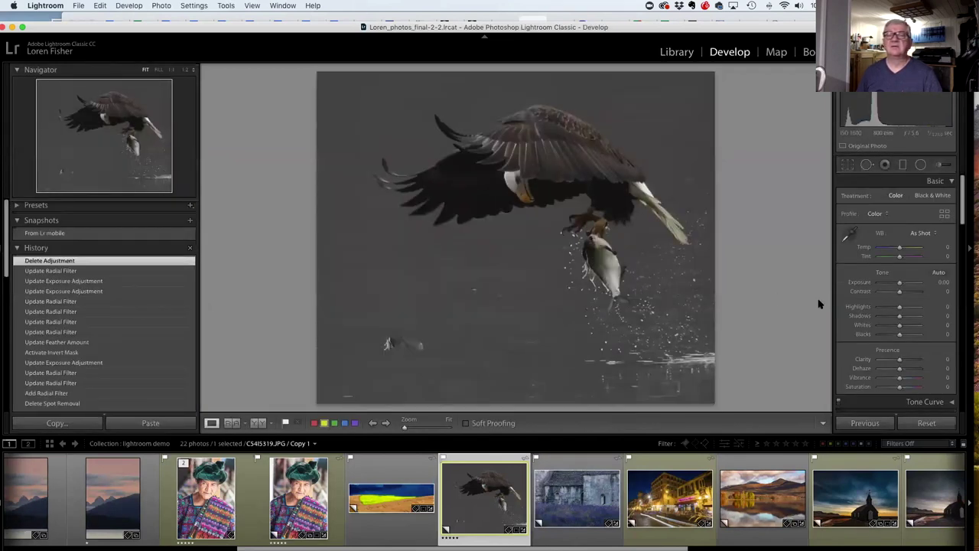
{"action": "left_click", "coordinate": [867, 166]}
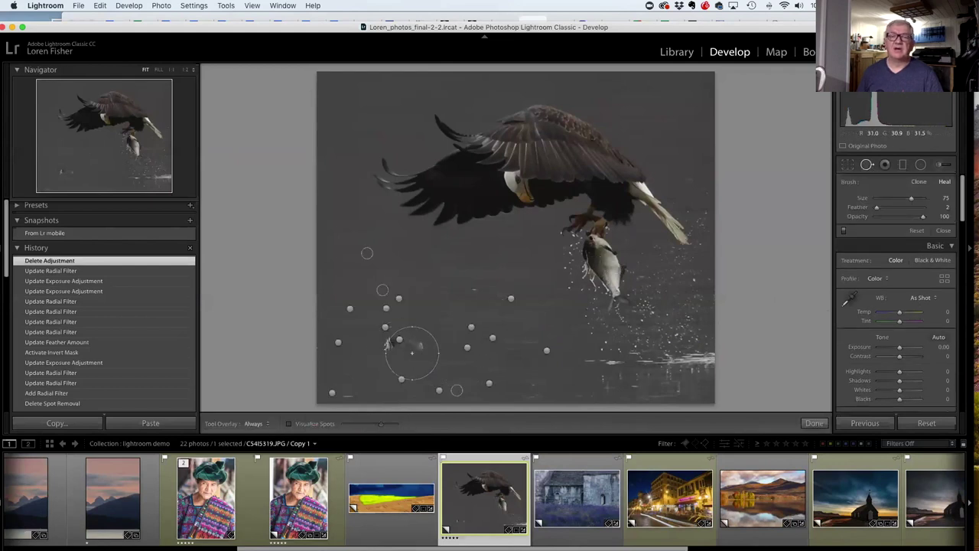
{"action": "left_click_drag", "start_coordinate": [388, 345], "coordinate": [419, 345]}
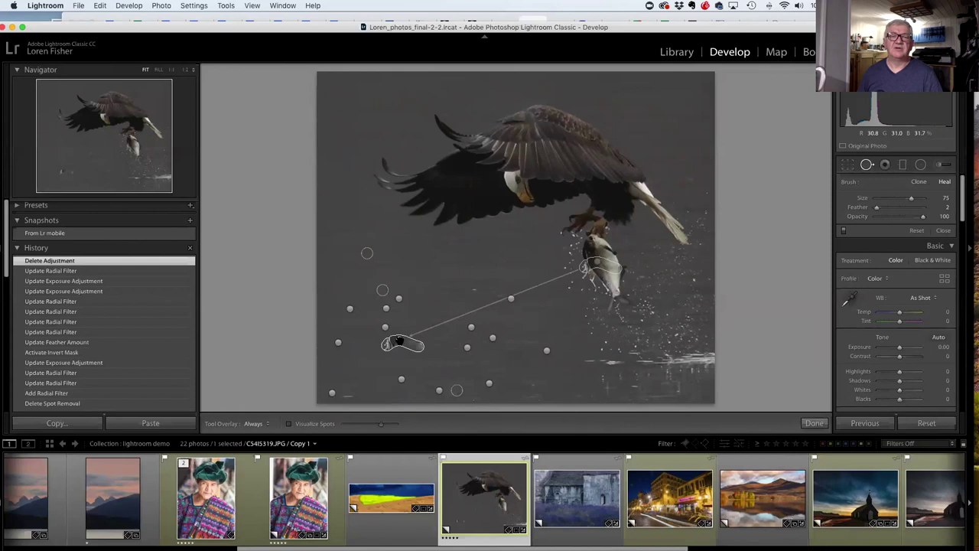
{"action": "left_click", "coordinate": [400, 339]}
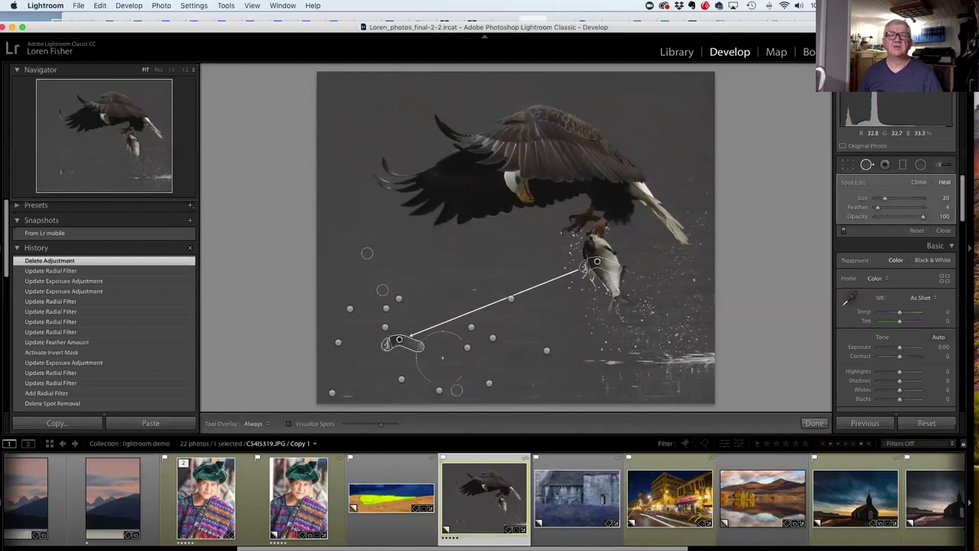
{"action": "key", "text": "BackSpace"}
Reduce the healing brush to size 34 and heal two adjacent spots in the water where the elongated correction was.
{"action": "scroll", "coordinate": [443, 342], "scroll_direction": "down", "scroll_amount": 10}
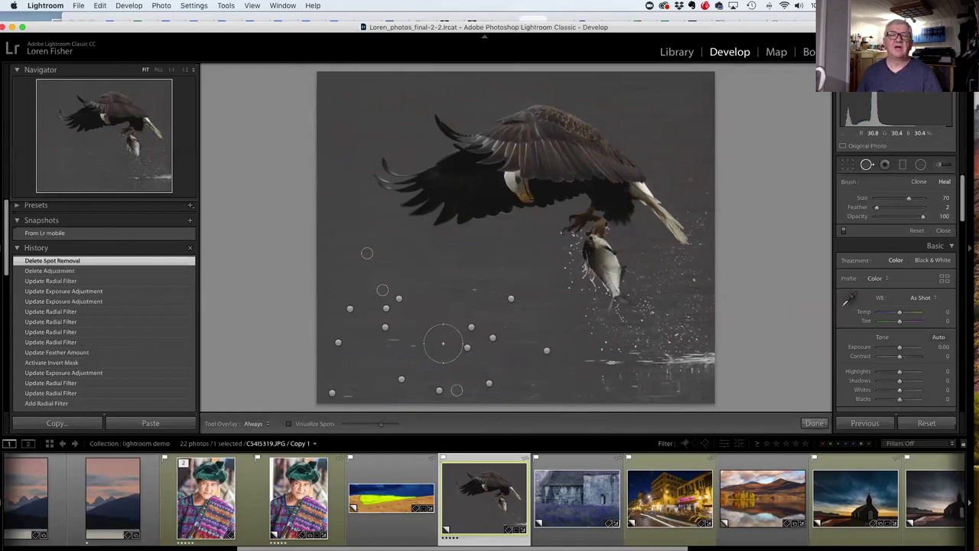
{"action": "scroll", "coordinate": [420, 346], "scroll_direction": "down", "scroll_amount": 3}
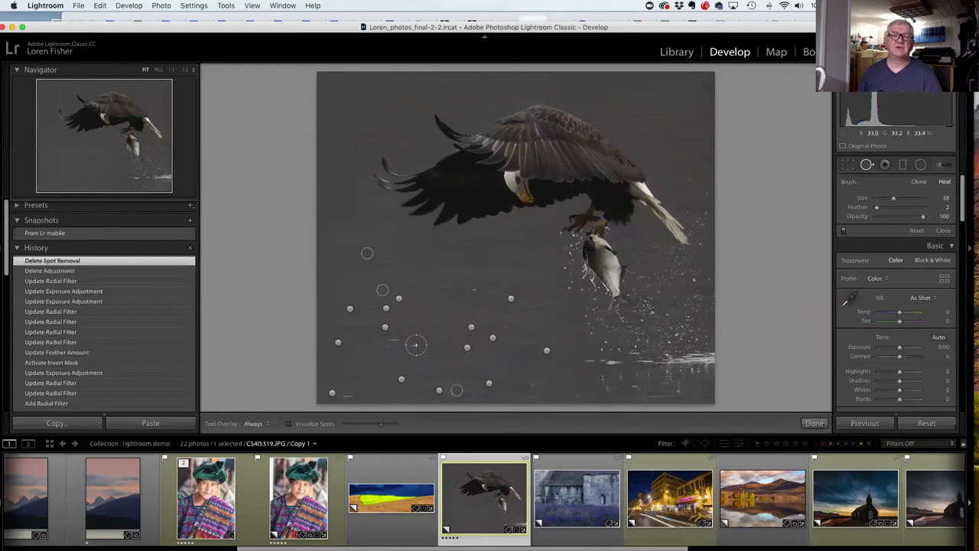
{"action": "left_click", "coordinate": [414, 347]}
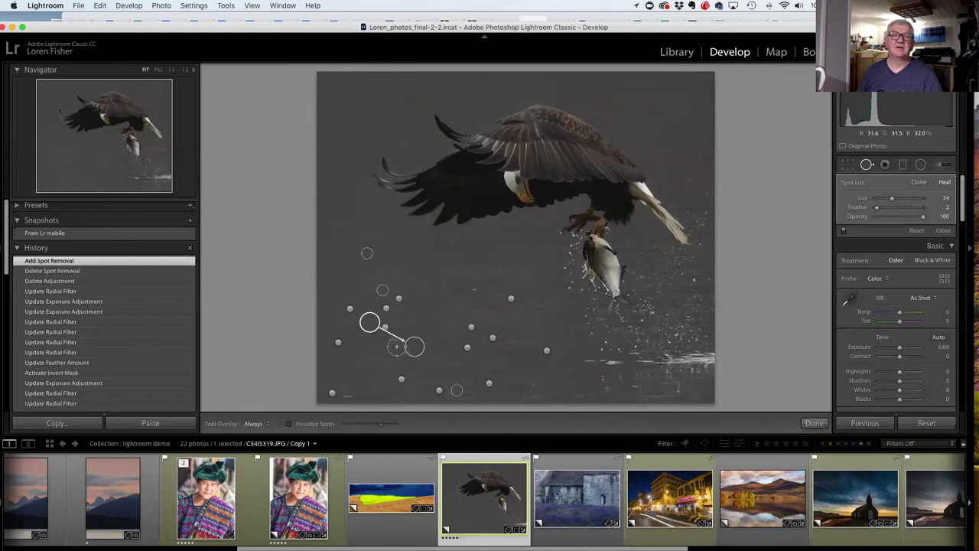
{"action": "left_click", "coordinate": [395, 342]}
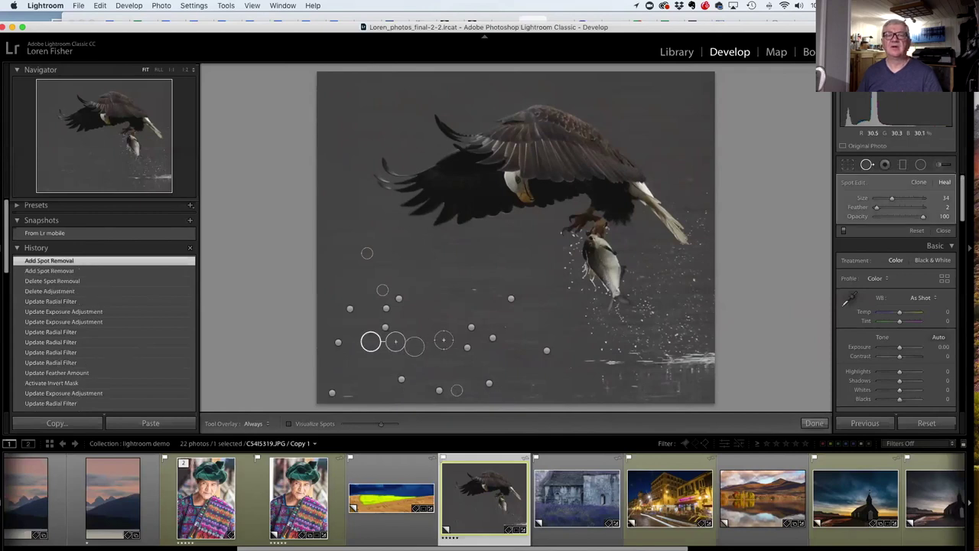
{"action": "key", "text": "Escape"}
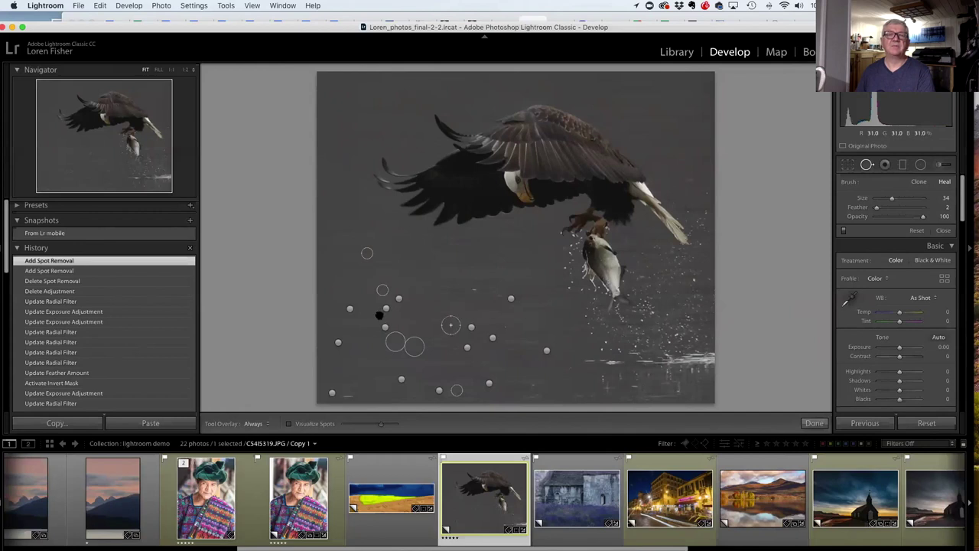
Delete the small elongated heal correction in the water near the eagle photo's left edge.
{"action": "left_click", "coordinate": [350, 309]}
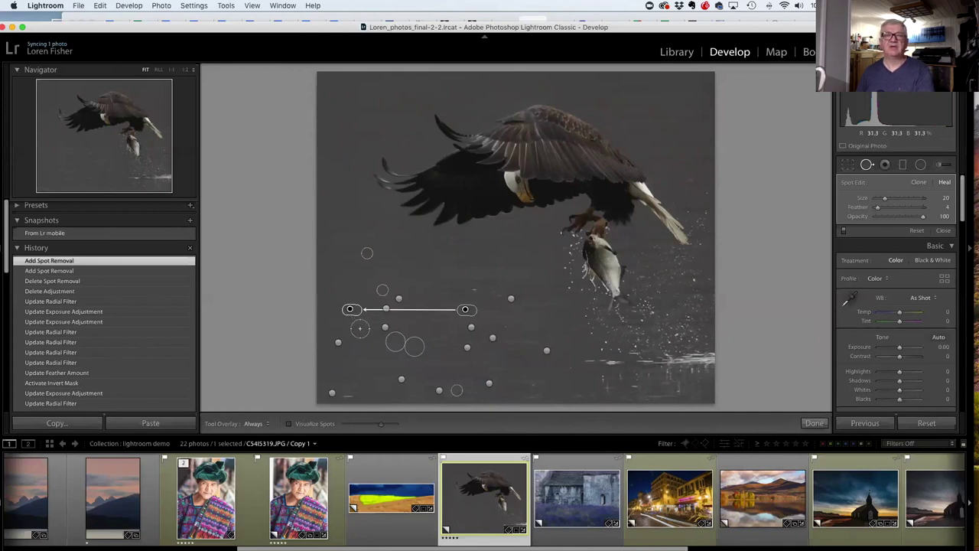
{"action": "key", "text": "Delete"}
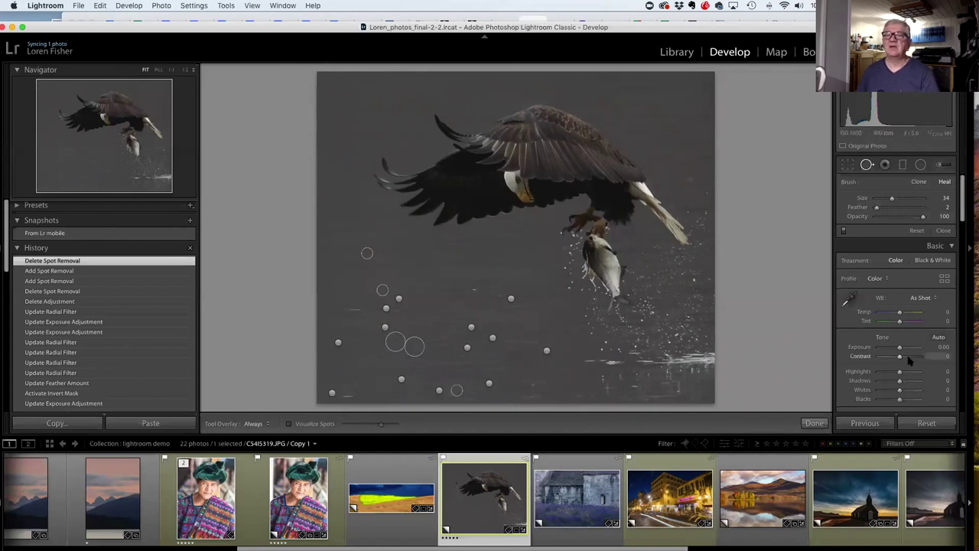
{"action": "scroll", "coordinate": [899, 310], "scroll_direction": "down", "scroll_amount": 5}
{"action": "scroll", "coordinate": [899, 304], "scroll_direction": "down", "scroll_amount": 3}
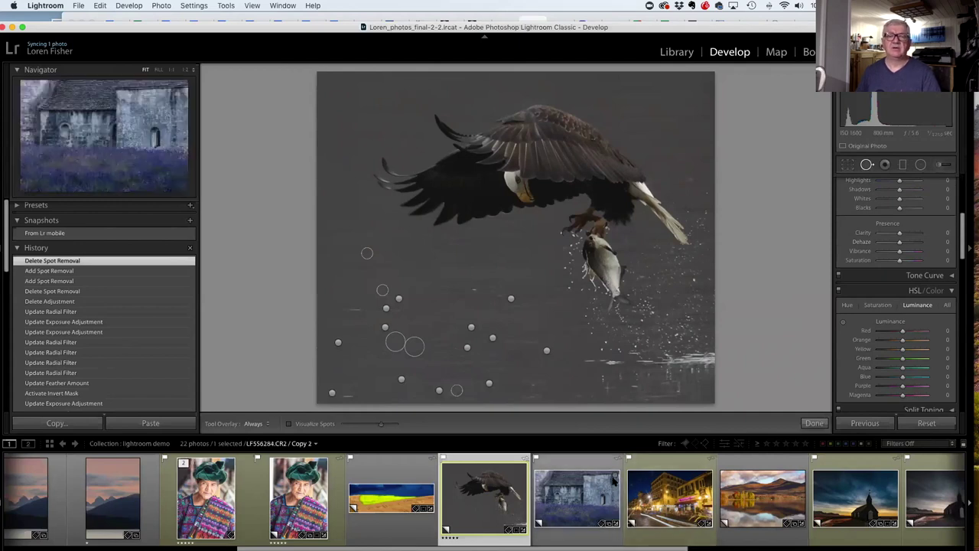
View the lavender abbey photo, return to the grid, and open the darker black church photo LF550178.CR2 / Copy 2 for developing.
{"action": "left_click", "coordinate": [607, 487]}
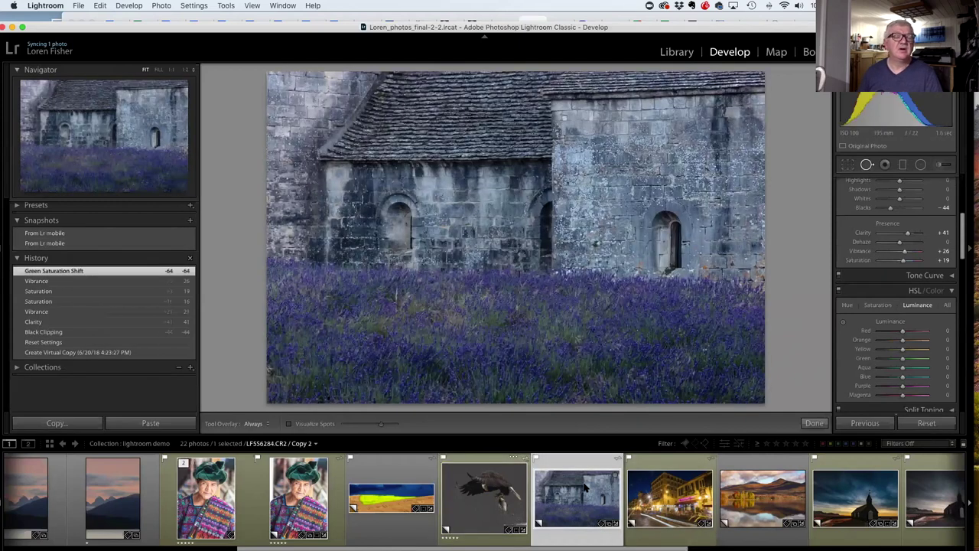
{"action": "key", "text": "g"}
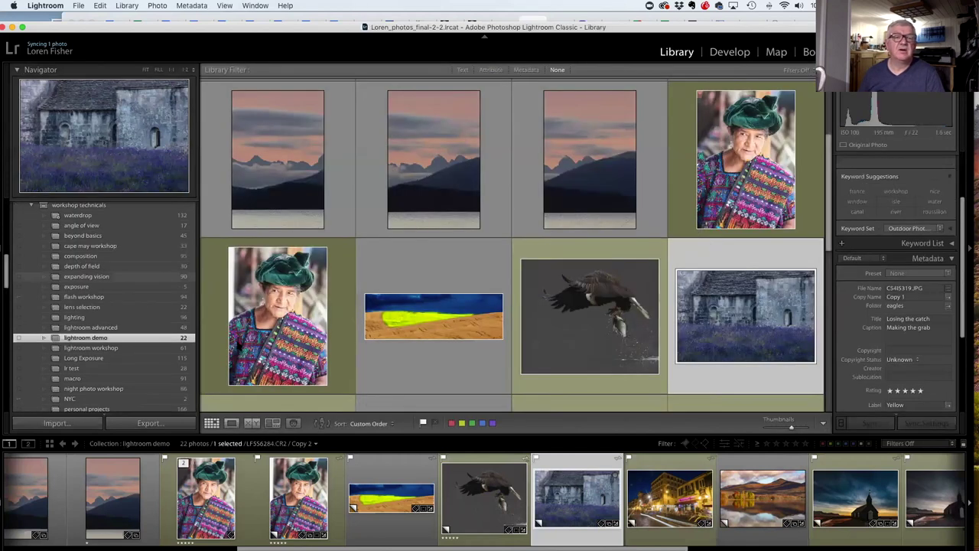
{"action": "scroll", "coordinate": [510, 306], "scroll_direction": "down", "scroll_amount": 5}
{"action": "scroll", "coordinate": [511, 306], "scroll_direction": "down", "scroll_amount": 1}
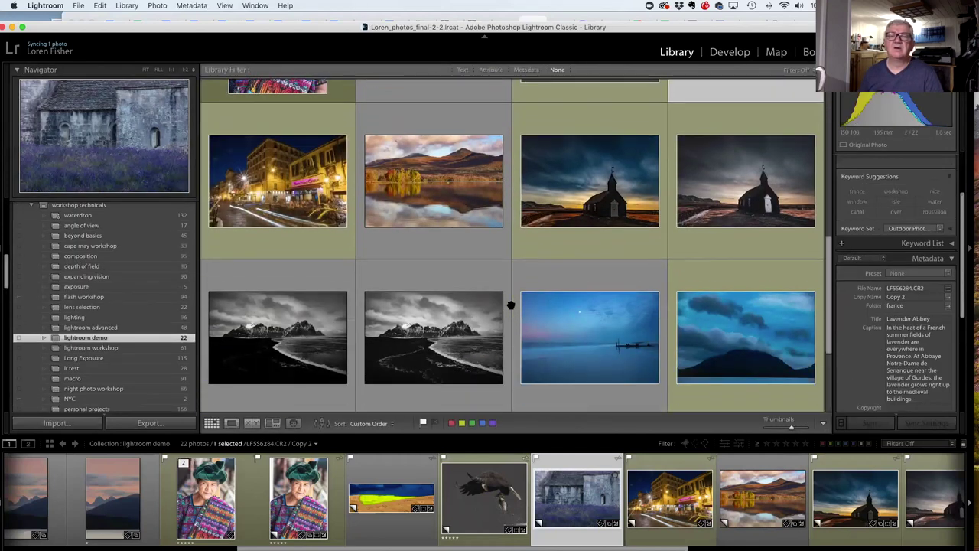
{"action": "left_click", "coordinate": [725, 205]}
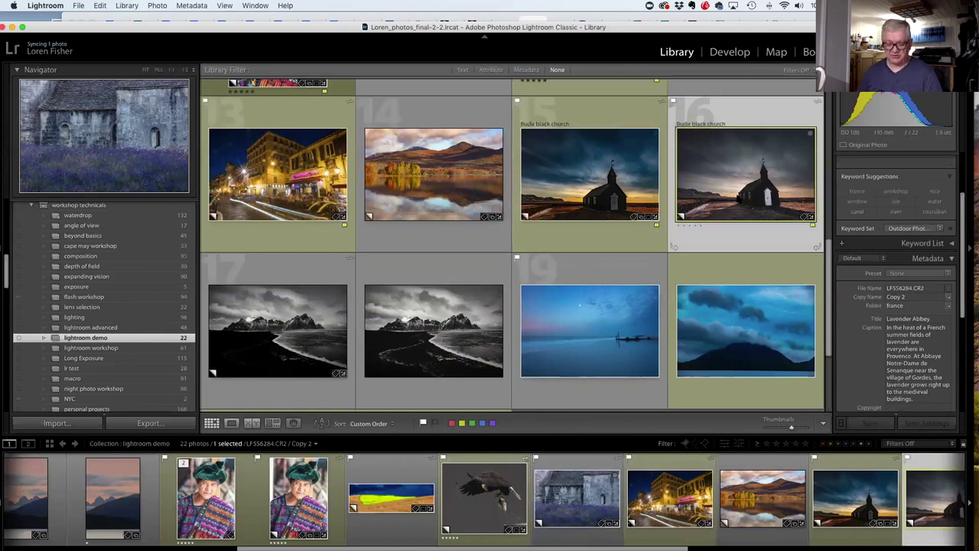
{"action": "key", "text": "d"}
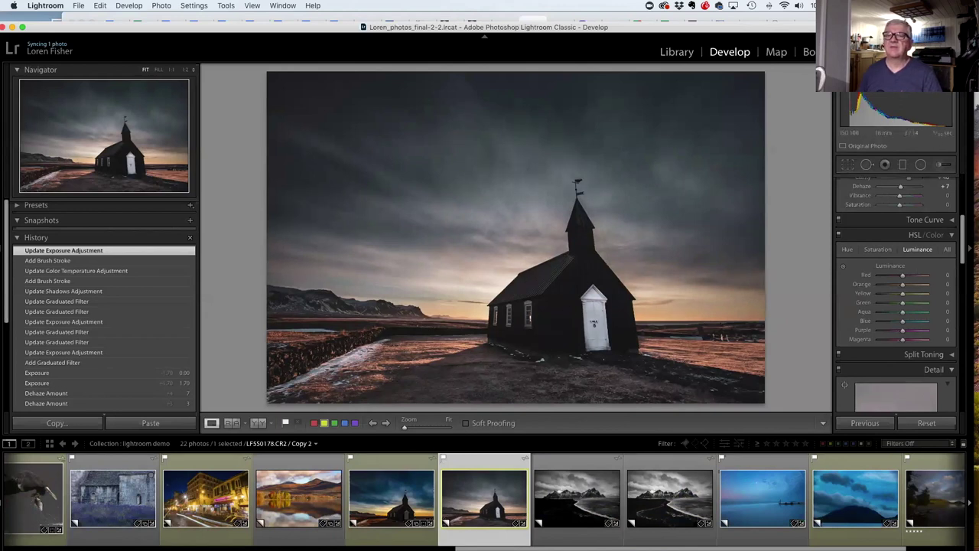
Enable lens profile corrections on the church photo and apply the Auto Upright perspective correction.
{"action": "left_click_drag", "start_coordinate": [963, 234], "coordinate": [962, 311]}
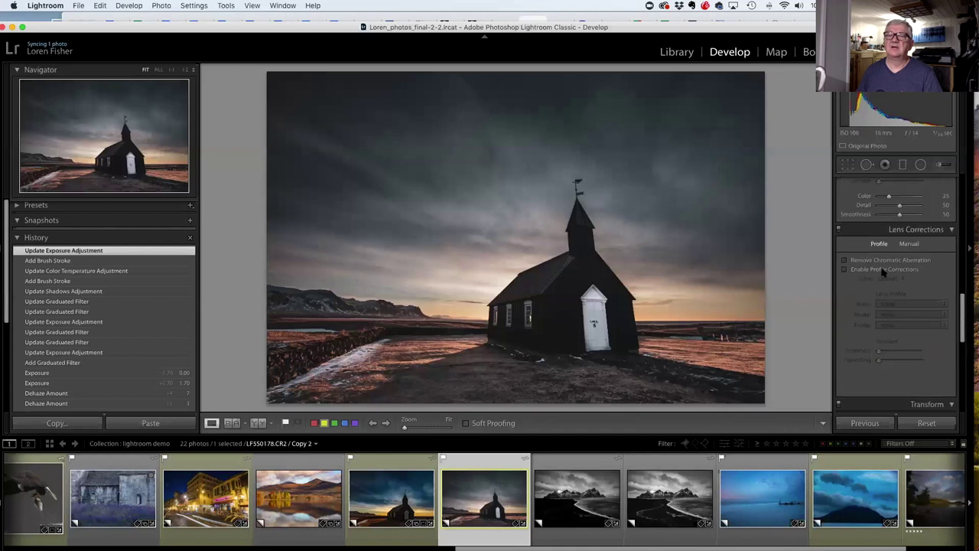
{"action": "left_click", "coordinate": [845, 270]}
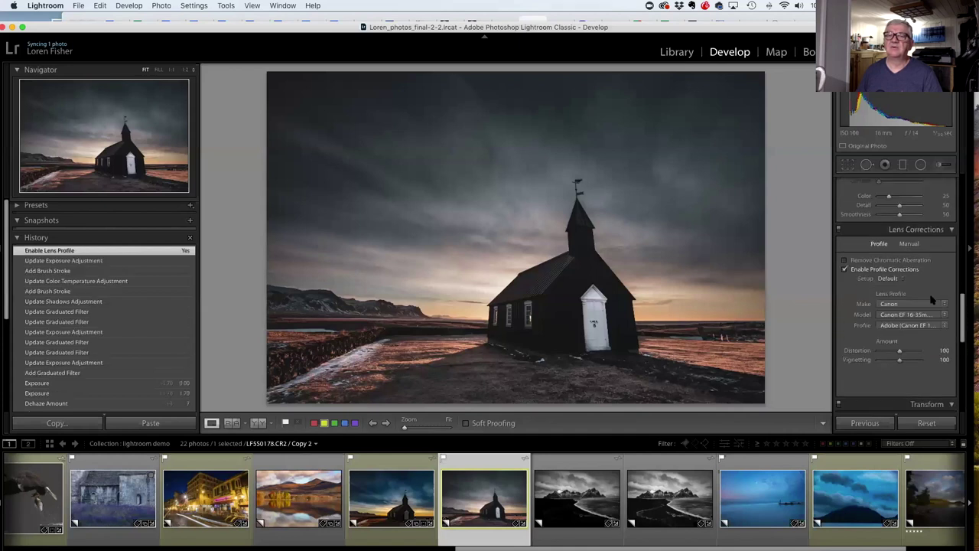
{"action": "left_click_drag", "start_coordinate": [963, 309], "coordinate": [963, 318]}
{"action": "scroll", "coordinate": [950, 331], "scroll_direction": "down", "scroll_amount": 3}
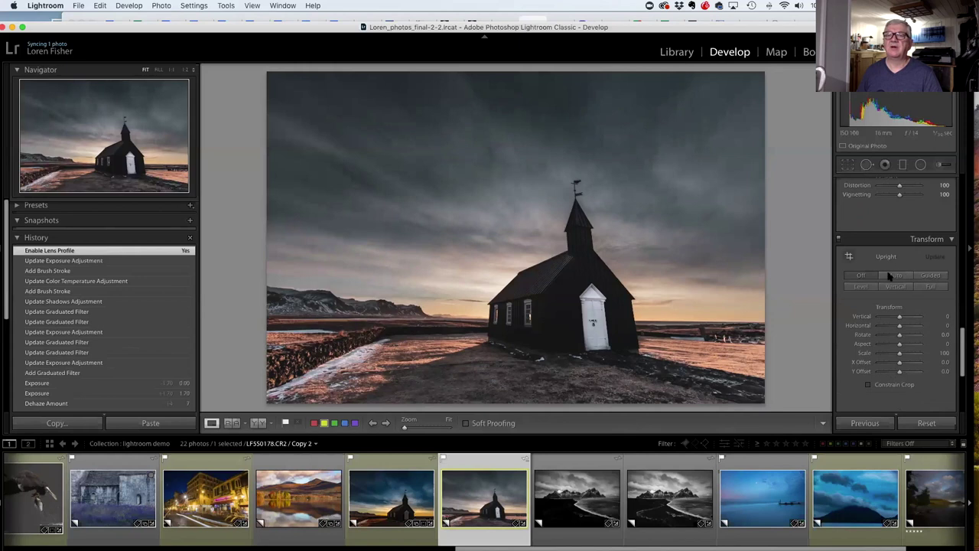
{"action": "left_click", "coordinate": [897, 277]}
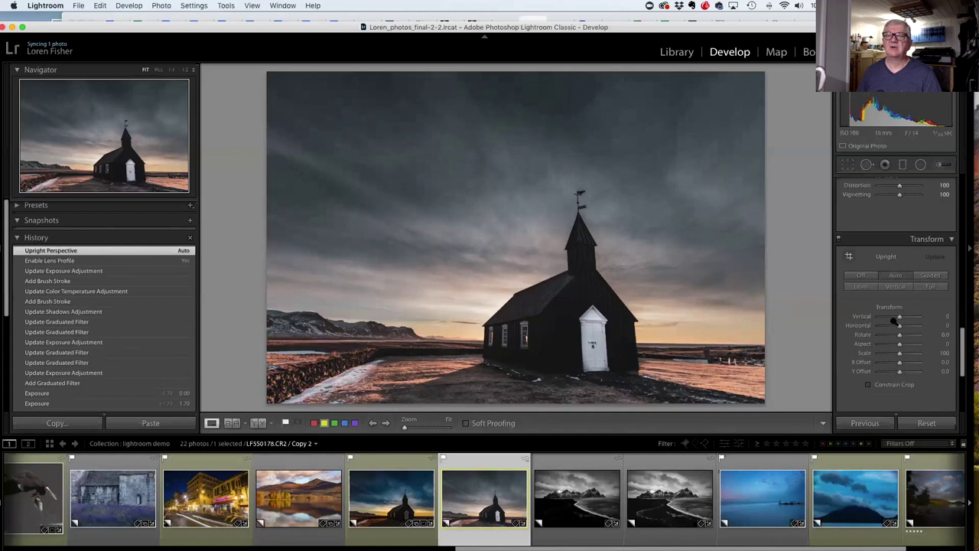
Set the church photo's vertical transform to -21 and constrain the crop to remove the blank corners.
{"action": "left_click_drag", "start_coordinate": [899, 322], "coordinate": [895, 322]}
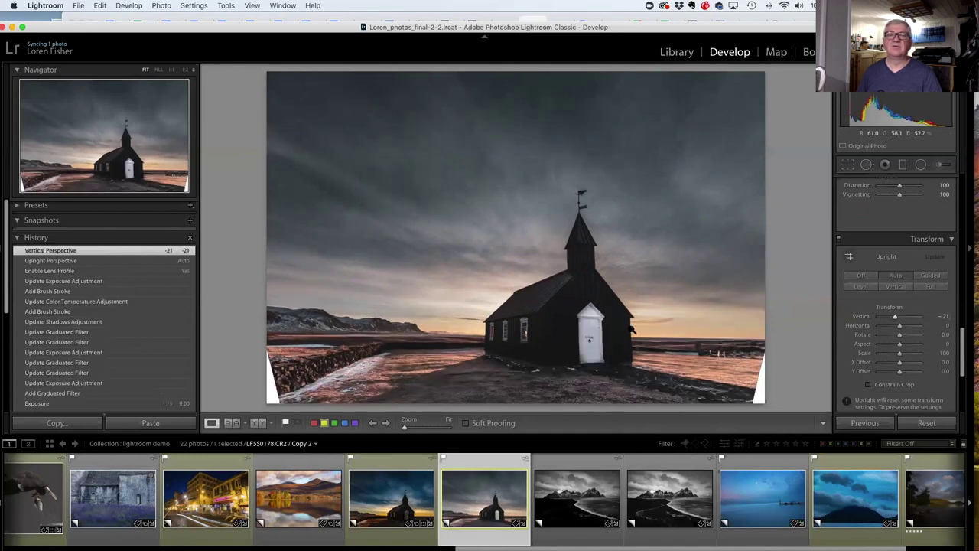
{"action": "left_click", "coordinate": [869, 385]}
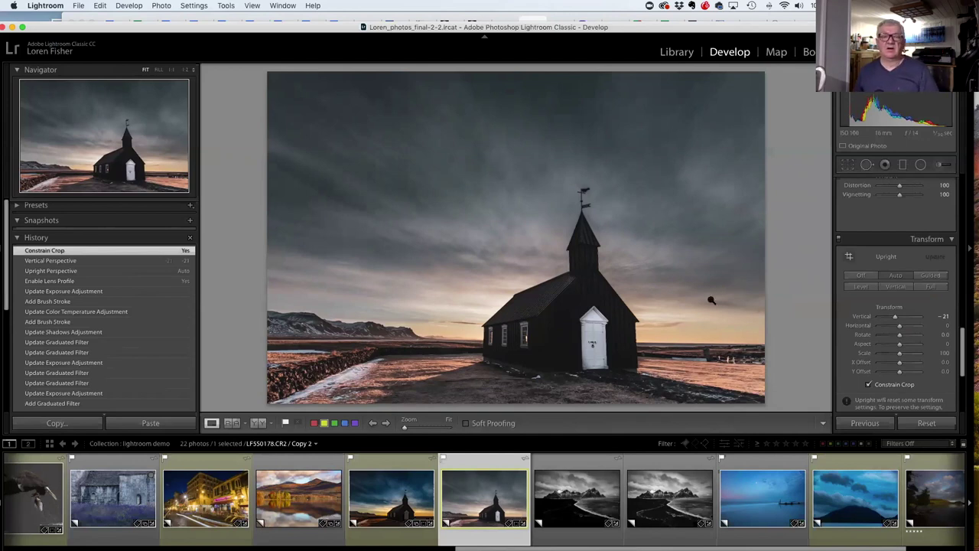
Review the church photo's Effects, Basic and HSL saturation settings, and inspect its sky at 1:1 magnification.
{"action": "scroll", "coordinate": [898, 296], "scroll_direction": "down", "scroll_amount": 8}
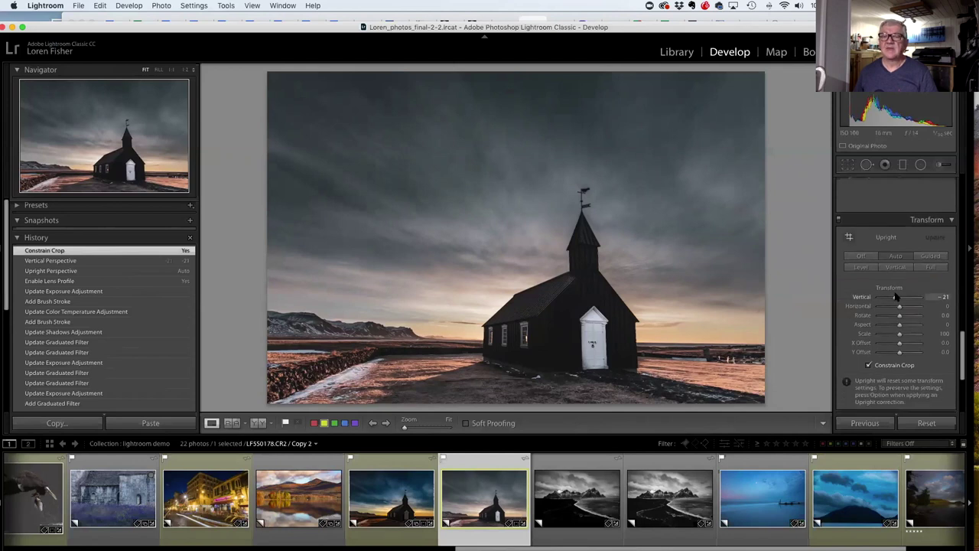
{"action": "scroll", "coordinate": [897, 298], "scroll_direction": "up", "scroll_amount": 10}
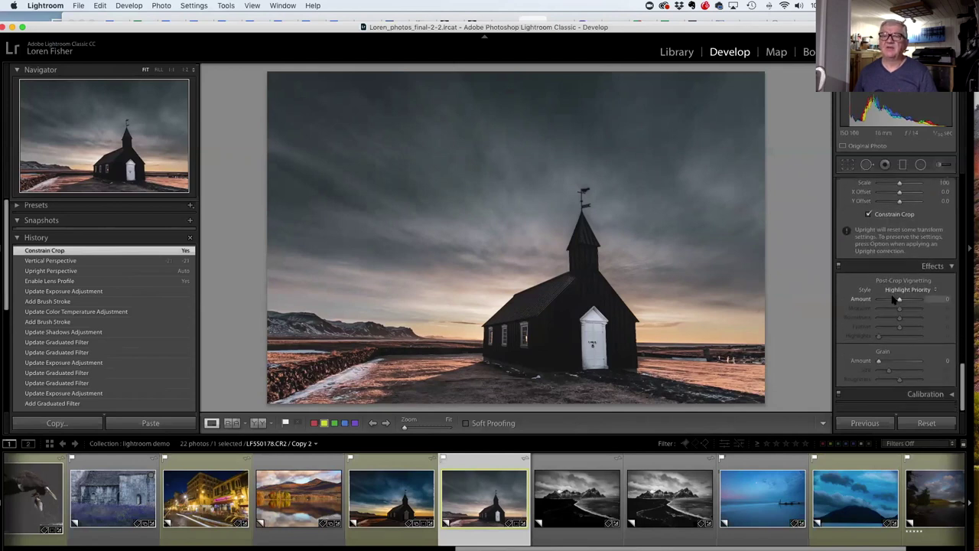
{"action": "scroll", "coordinate": [887, 299], "scroll_direction": "up", "scroll_amount": 10}
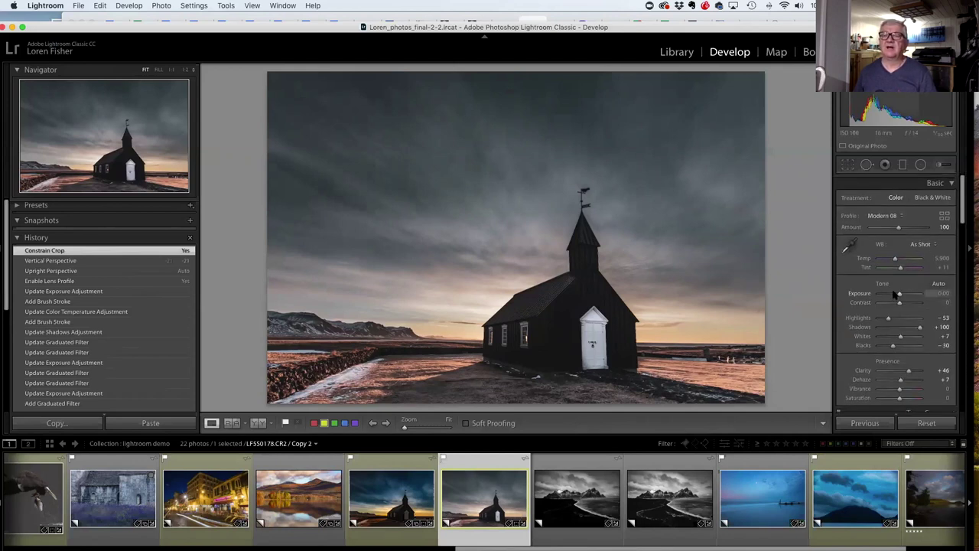
{"action": "scroll", "coordinate": [887, 289], "scroll_direction": "down", "scroll_amount": 4}
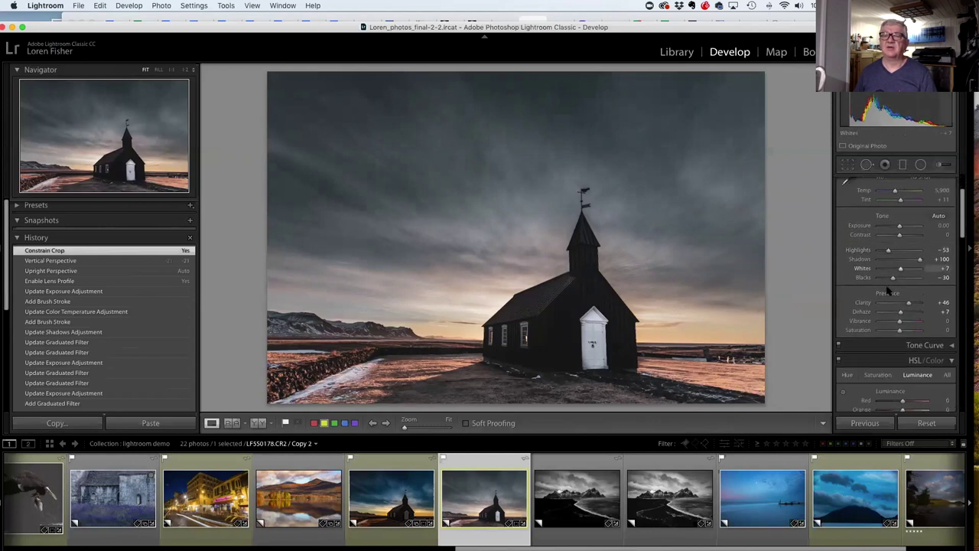
{"action": "scroll", "coordinate": [888, 290], "scroll_direction": "down", "scroll_amount": 3}
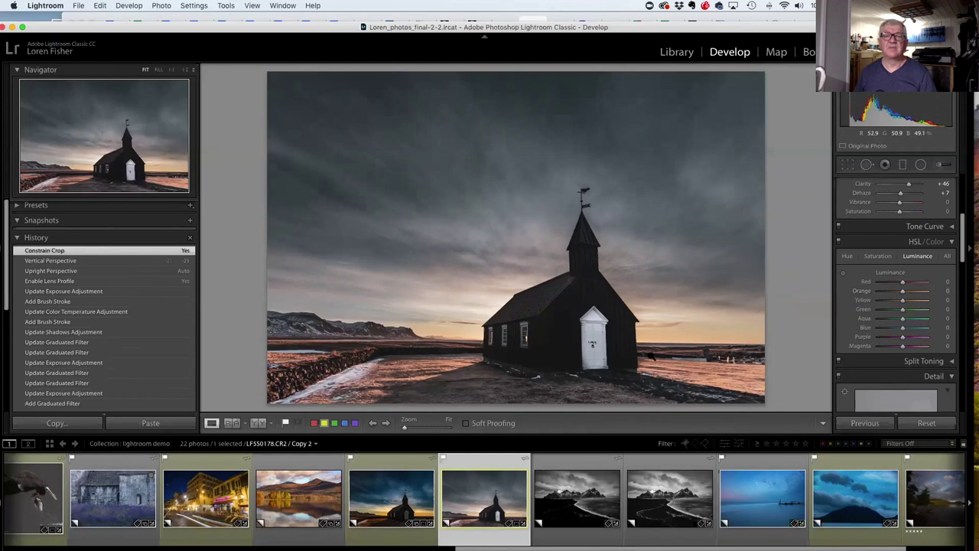
{"action": "left_click", "coordinate": [680, 254]}
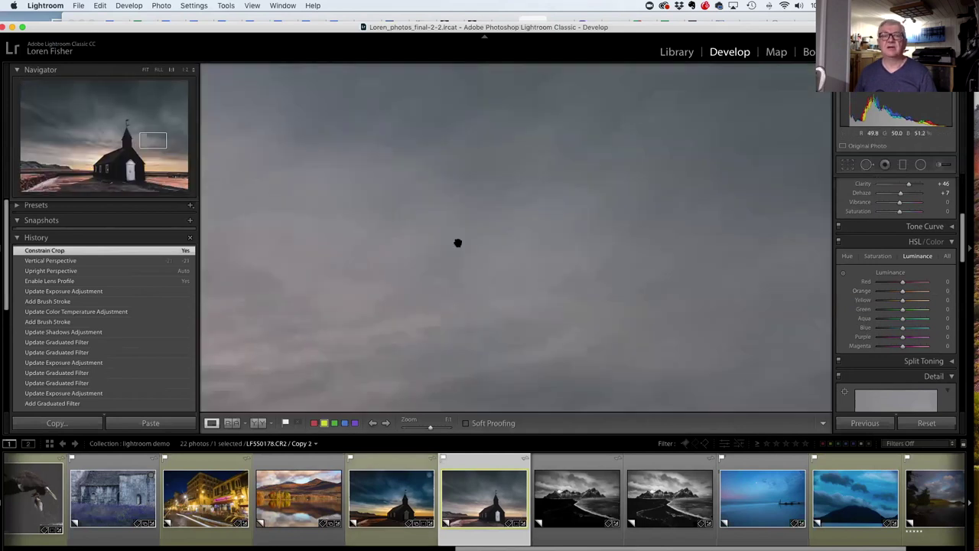
{"action": "left_click", "coordinate": [255, 133]}
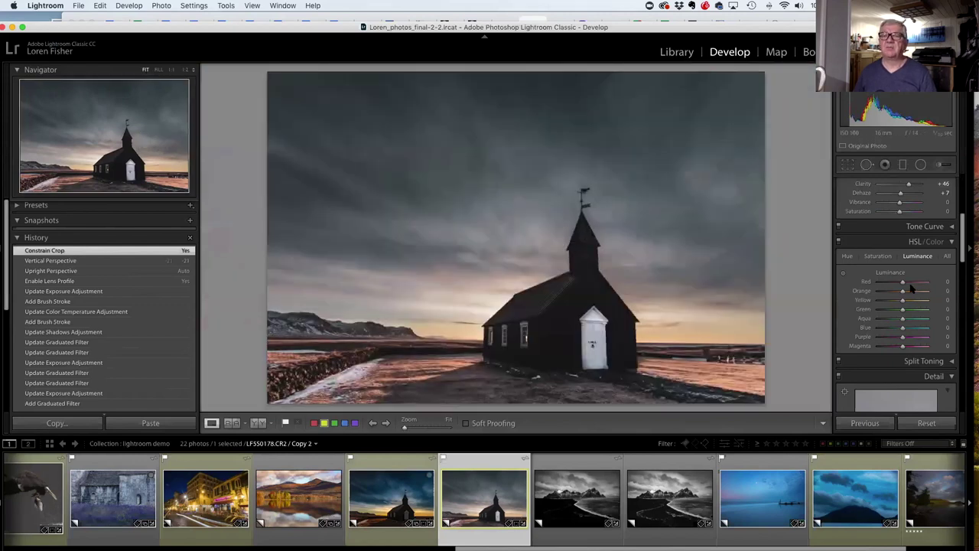
{"action": "scroll", "coordinate": [902, 284], "scroll_direction": "up", "scroll_amount": 1}
{"action": "left_click", "coordinate": [879, 277]}
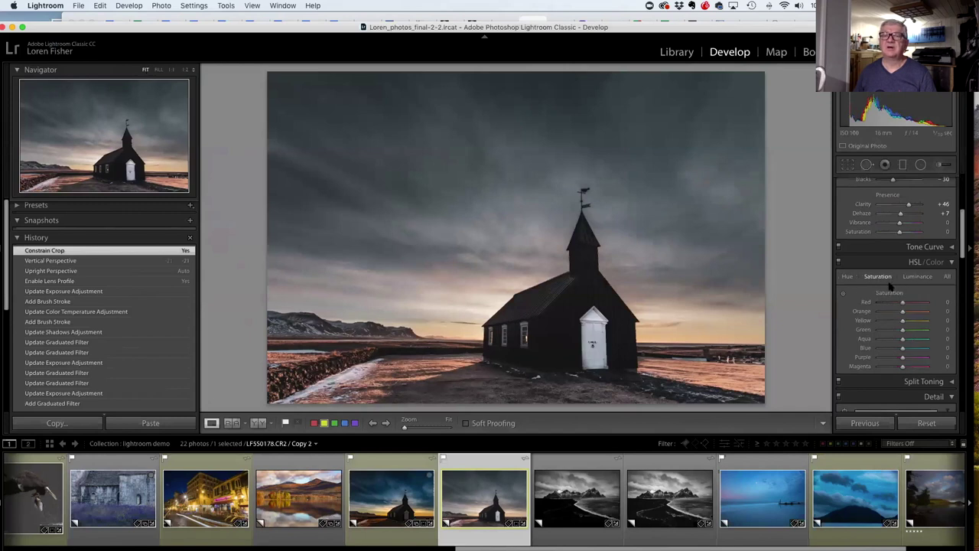
{"action": "scroll", "coordinate": [903, 319], "scroll_direction": "up", "scroll_amount": 8}
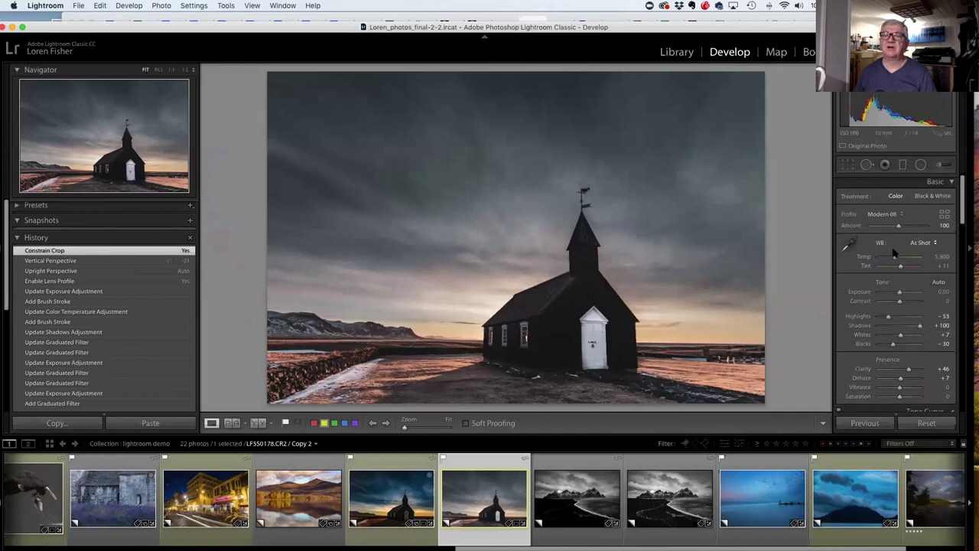
Cool the church photo's white balance by lowering the temperature to about 3.6K.
{"action": "left_click", "coordinate": [885, 257]}
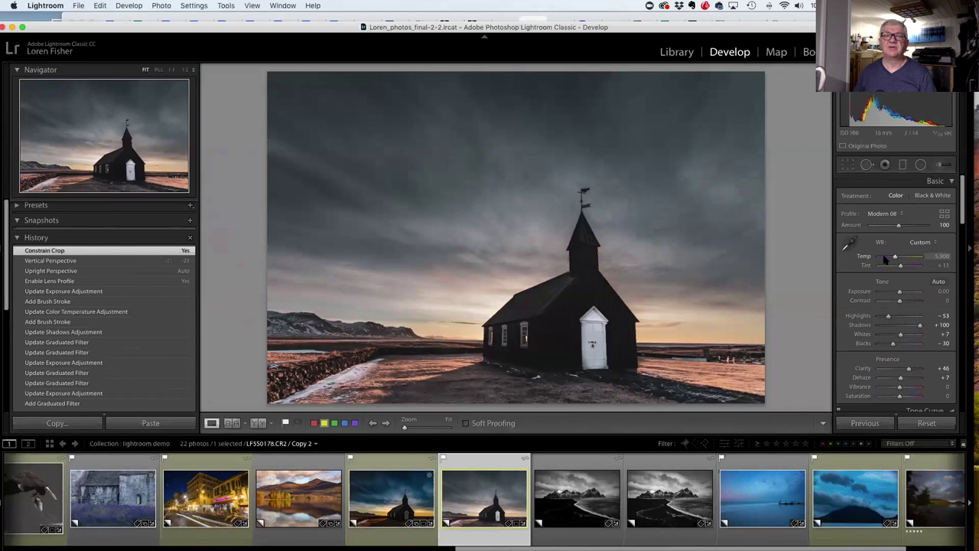
{"action": "left_click_drag", "start_coordinate": [884, 258], "coordinate": [885, 259]}
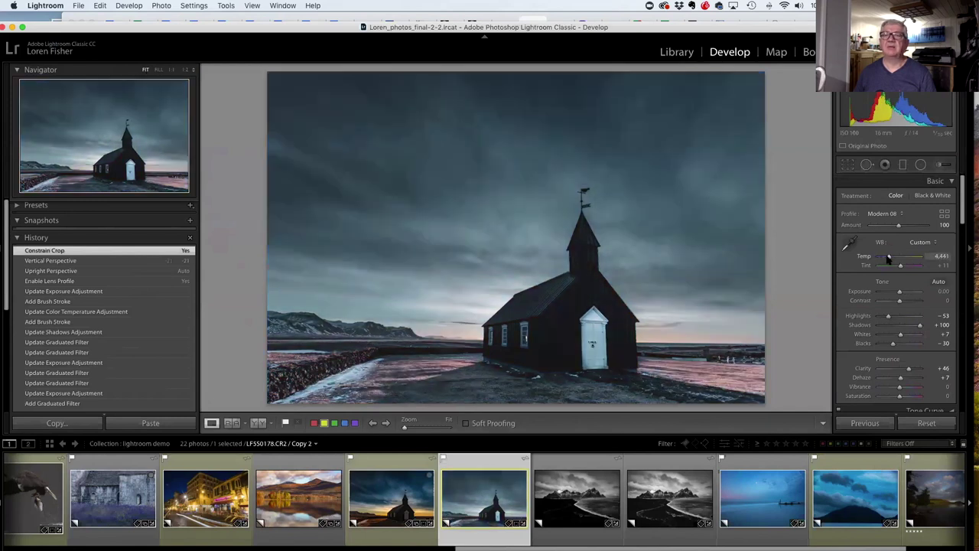
{"action": "left_click_drag", "start_coordinate": [885, 260], "coordinate": [886, 259]}
{"action": "scroll", "coordinate": [895, 291], "scroll_direction": "down", "scroll_amount": 5}
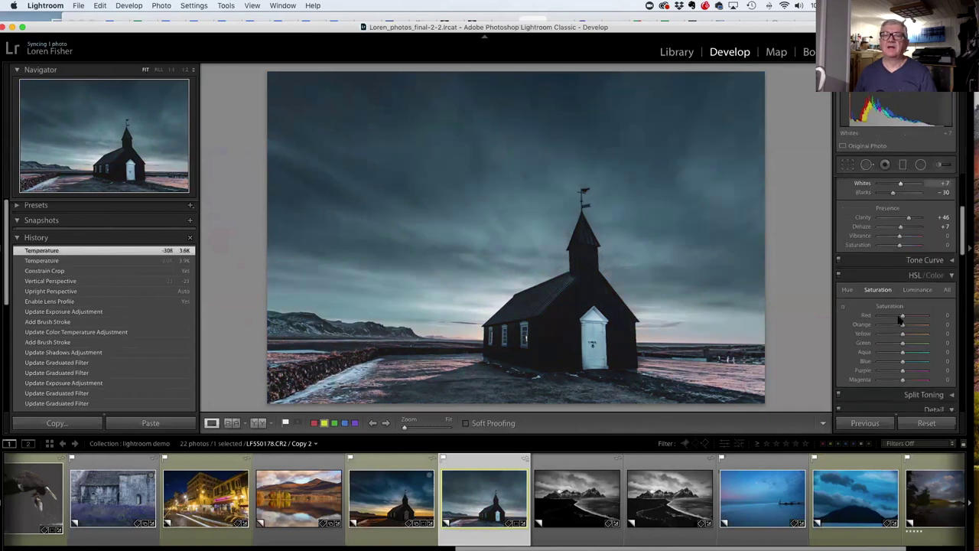
Set the church photo's blue saturation to +48 in the HSL adjustments.
{"action": "scroll", "coordinate": [904, 312], "scroll_direction": "down", "scroll_amount": 2}
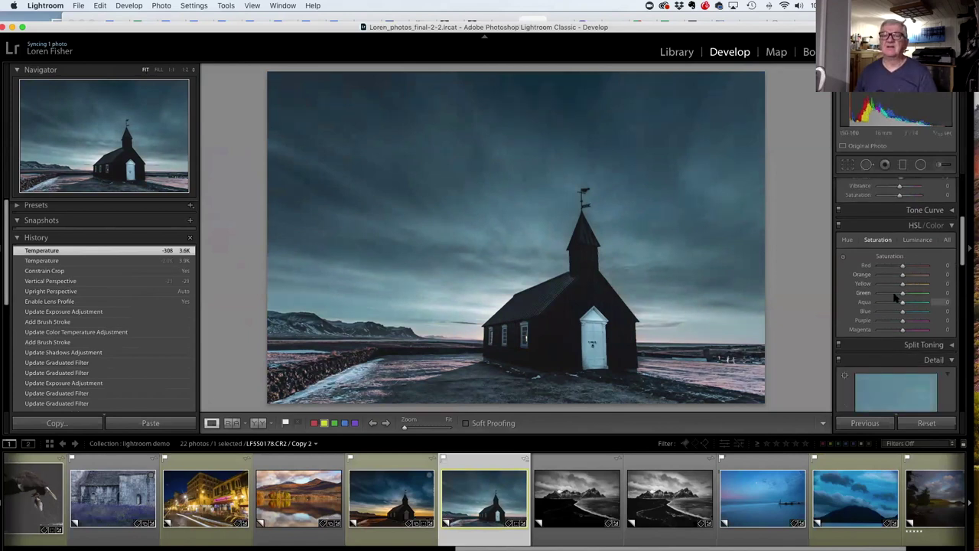
{"action": "mouse_move", "coordinate": [903, 314]}
{"action": "left_mouse_down"}
{"action": "mouse_move", "coordinate": [894, 313]}
{"action": "mouse_move", "coordinate": [932, 316]}
{"action": "mouse_move", "coordinate": [917, 315]}
{"action": "left_mouse_up"}
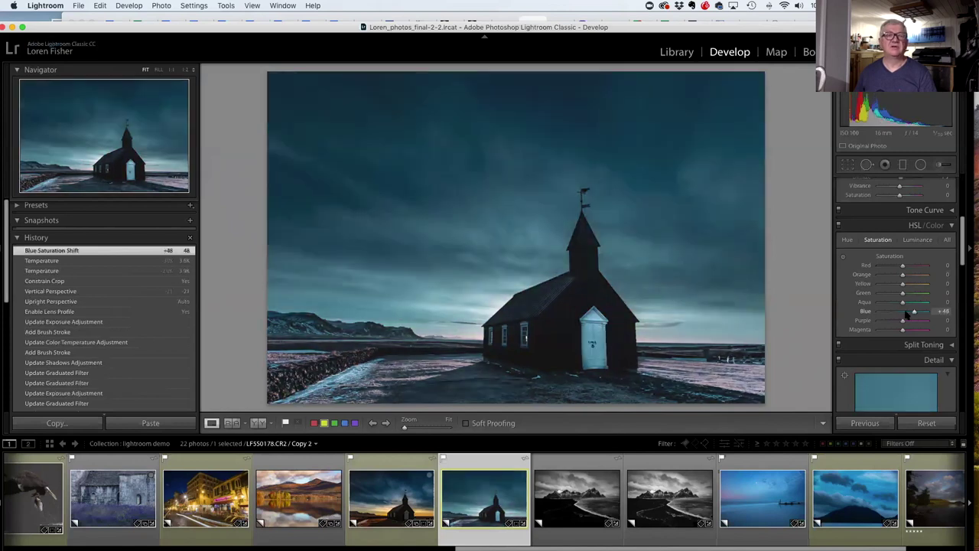
{"action": "scroll", "coordinate": [907, 313], "scroll_direction": "down", "scroll_amount": 1}
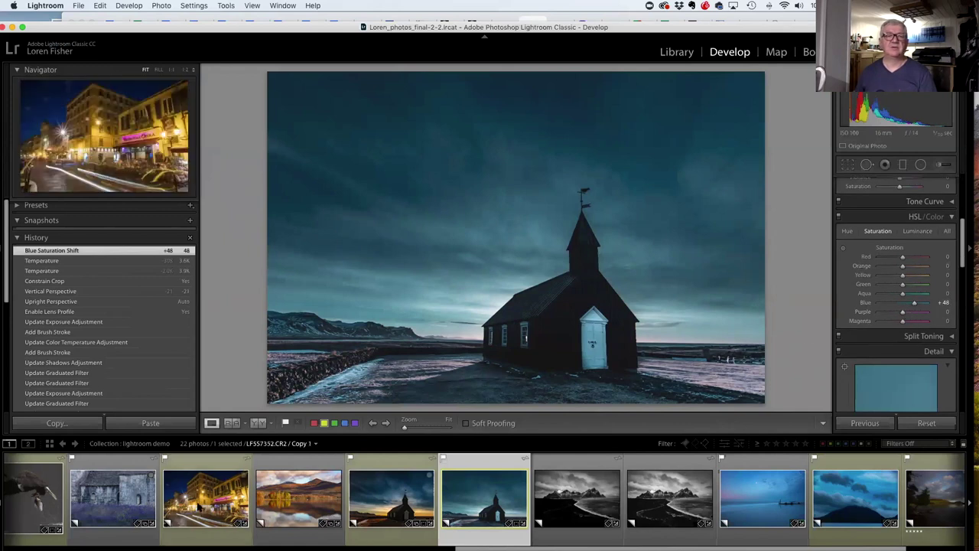
Open the autumn lake photo and set its blue saturation to +38.
{"action": "left_click", "coordinate": [299, 497]}
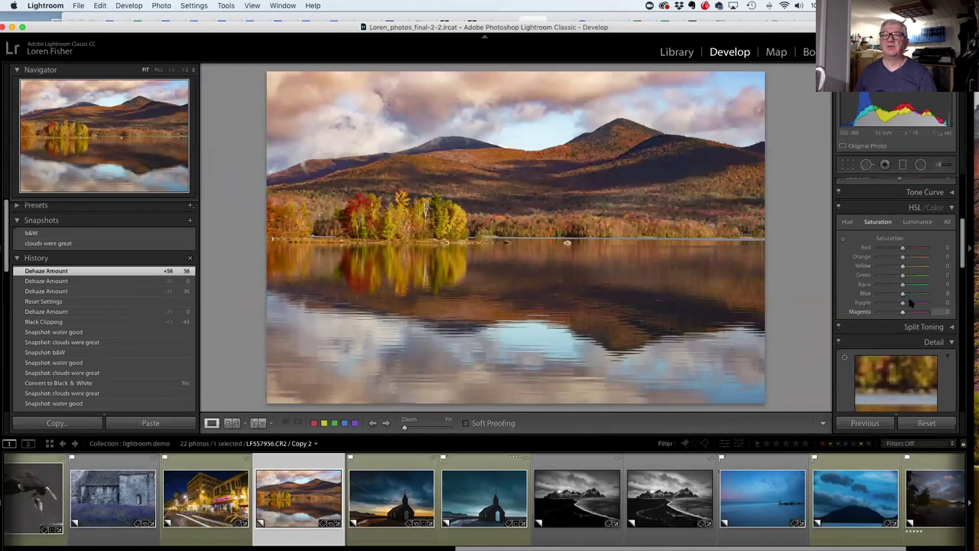
{"action": "left_click_drag", "start_coordinate": [904, 295], "coordinate": [914, 295]}
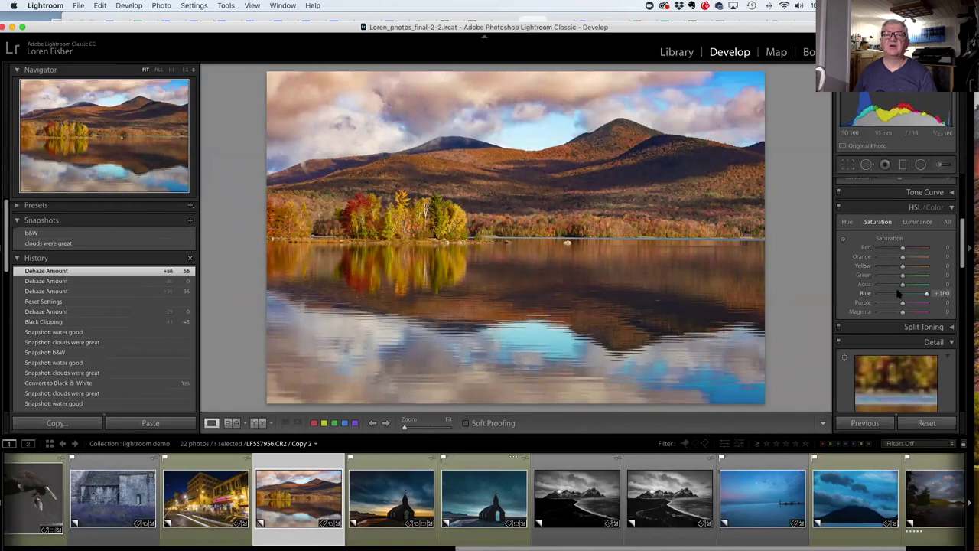
{"action": "left_click", "coordinate": [886, 294]}
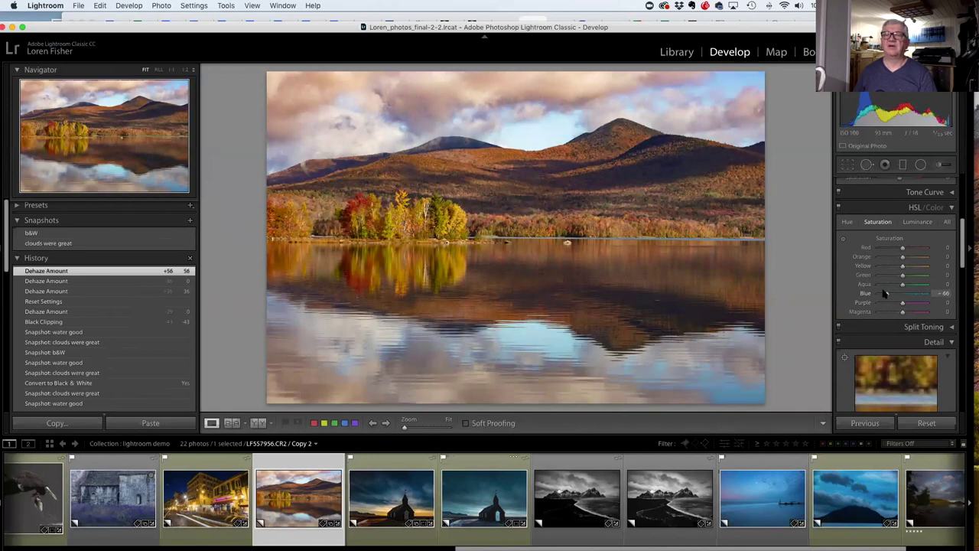
{"action": "left_click_drag", "start_coordinate": [906, 295], "coordinate": [909, 295]}
Try an overall saturation of +96 on the lake photo and reset it to 0.
{"action": "scroll", "coordinate": [906, 290], "scroll_direction": "up", "scroll_amount": 4}
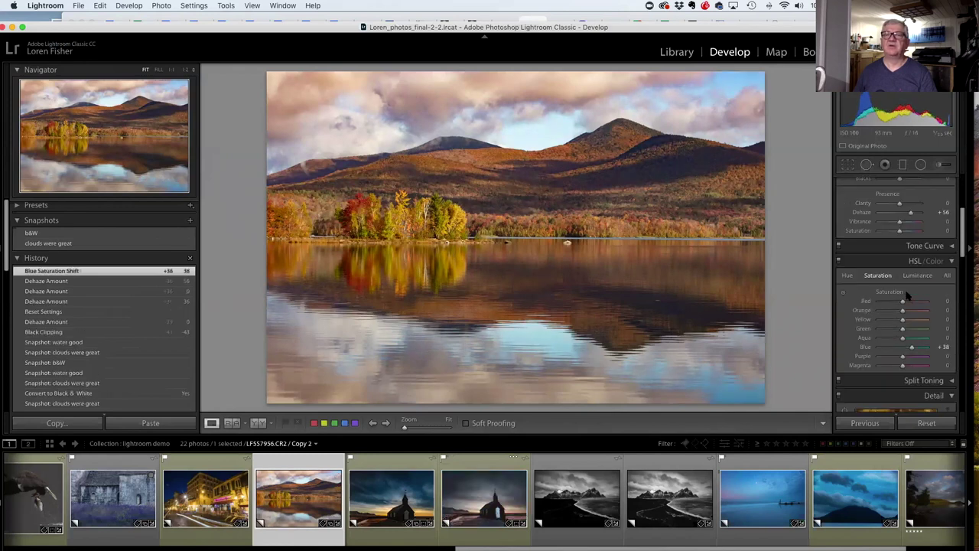
{"action": "left_click_drag", "start_coordinate": [901, 261], "coordinate": [919, 261]}
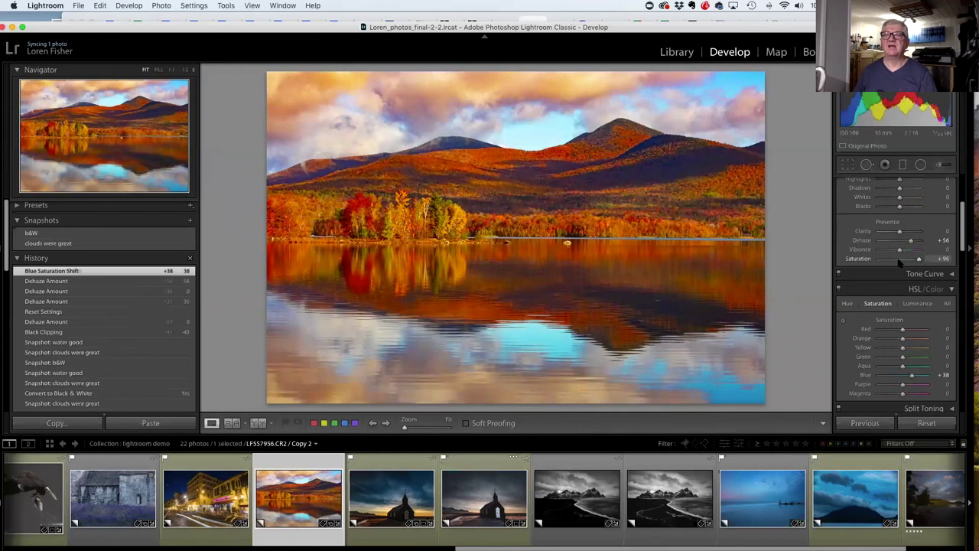
{"action": "double_click", "coordinate": [858, 258]}
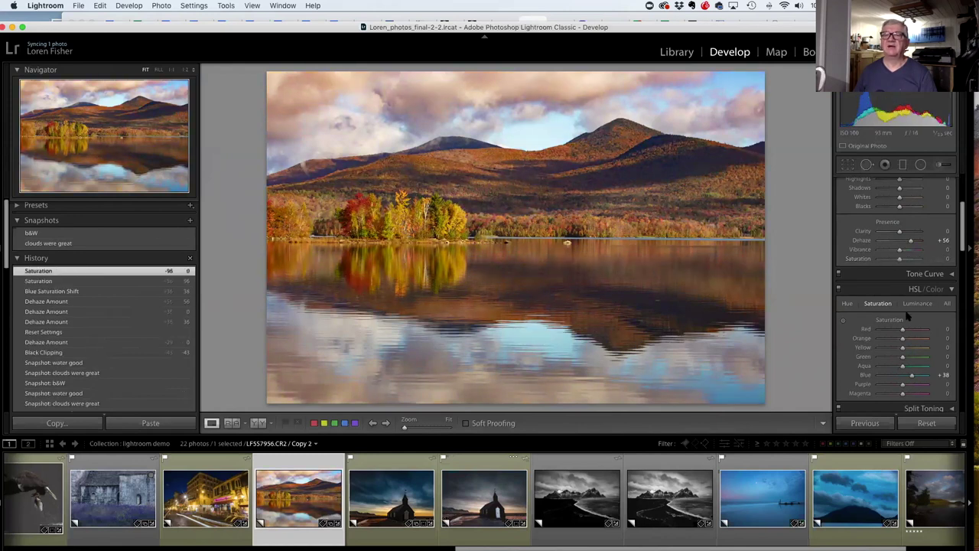
Reset the lake photo's blue saturation to 0 and lower its blue luminance to -41.
{"action": "scroll", "coordinate": [911, 321], "scroll_direction": "down", "scroll_amount": 2}
{"action": "left_click_drag", "start_coordinate": [920, 346], "coordinate": [902, 321]}
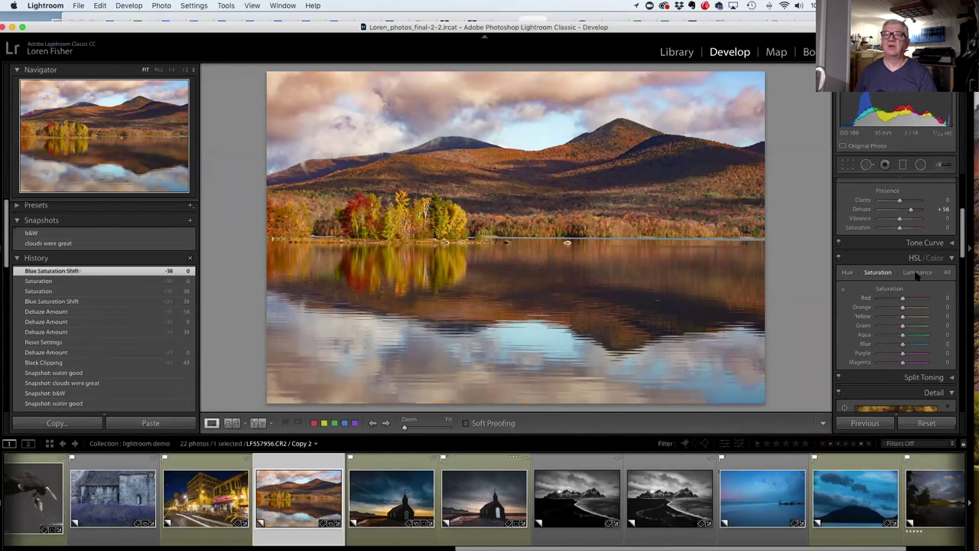
{"action": "left_click", "coordinate": [917, 273]}
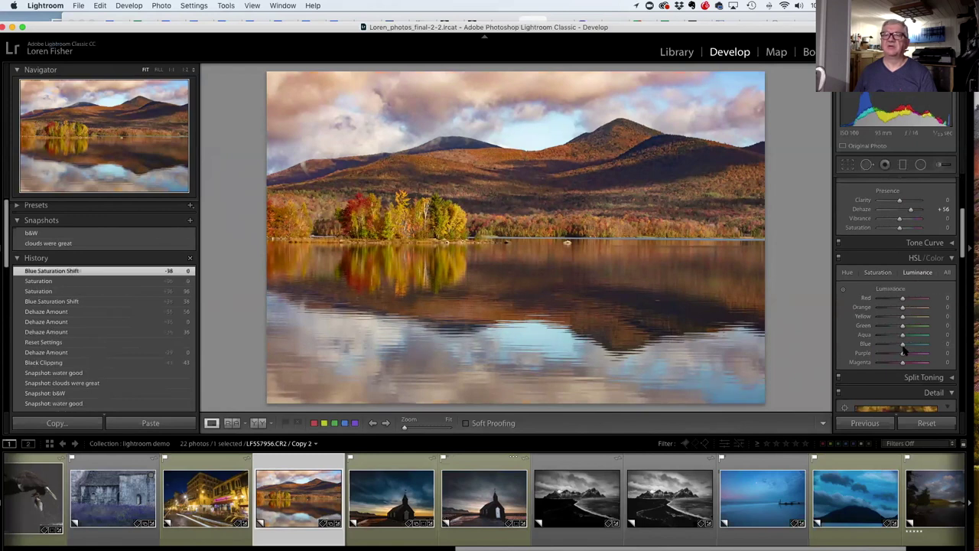
{"action": "left_click_drag", "start_coordinate": [905, 346], "coordinate": [892, 345]}
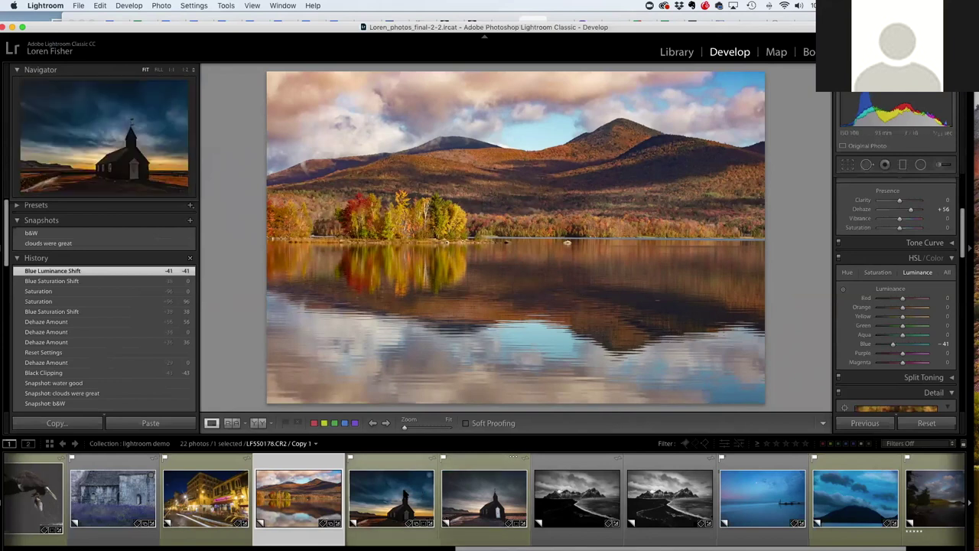
Compare the sunset church photo with soft proofing on and off, leaving soft proofing disabled.
{"action": "left_click", "coordinate": [399, 495]}
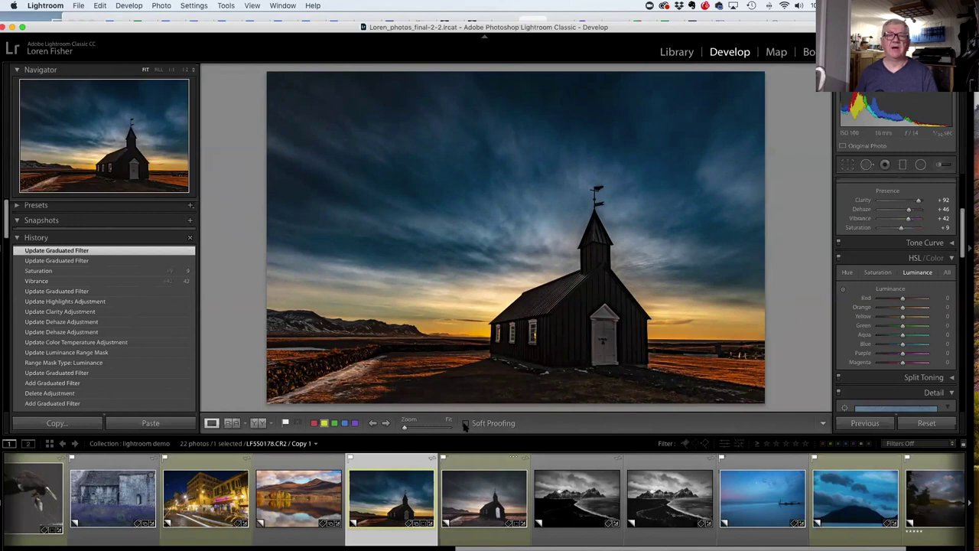
{"action": "left_click", "coordinate": [465, 424]}
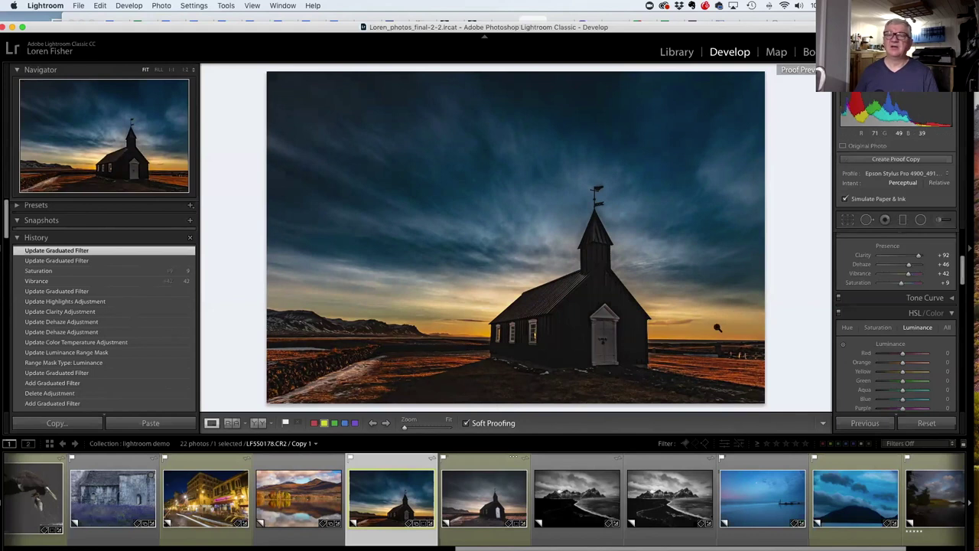
{"action": "scroll", "coordinate": [905, 304], "scroll_direction": "up", "scroll_amount": 3}
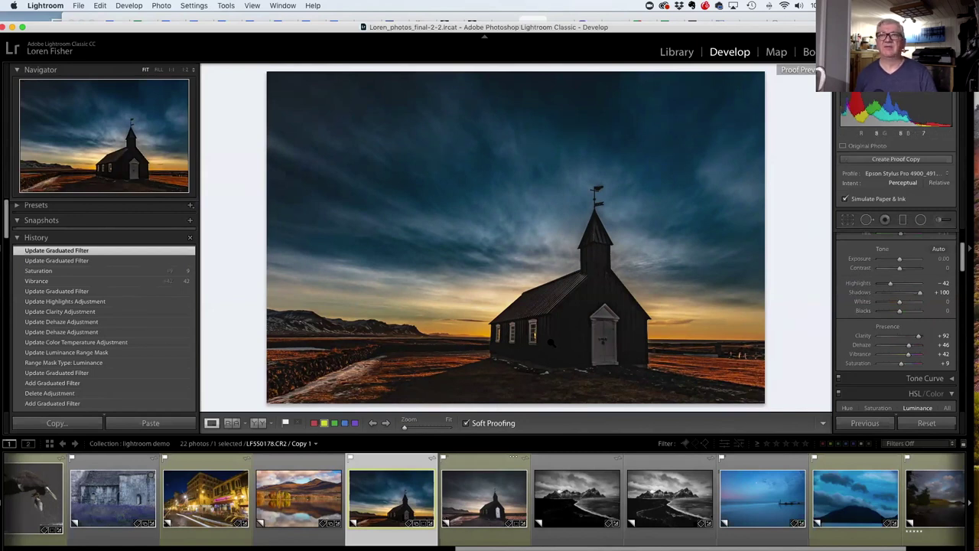
{"action": "left_click", "coordinate": [466, 424]}
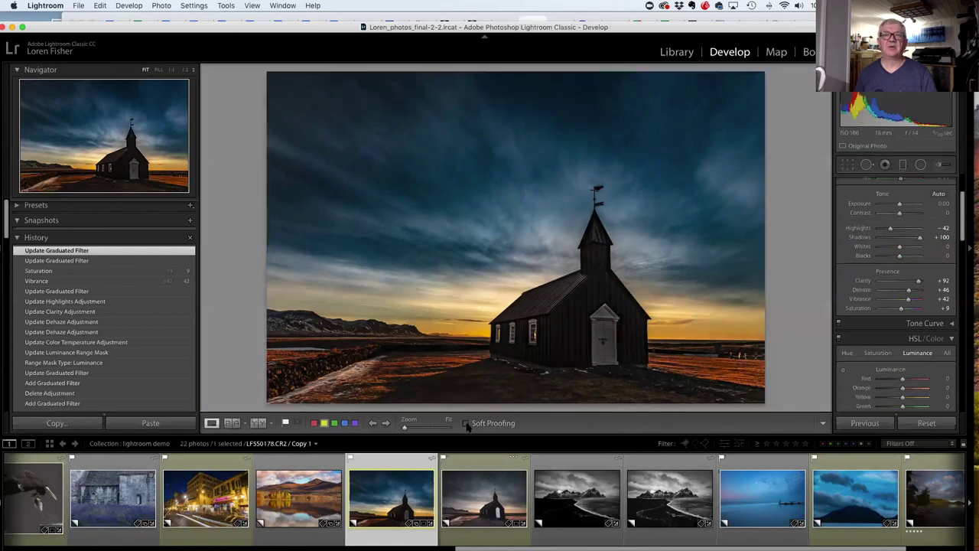
{"action": "left_click", "coordinate": [466, 424]}
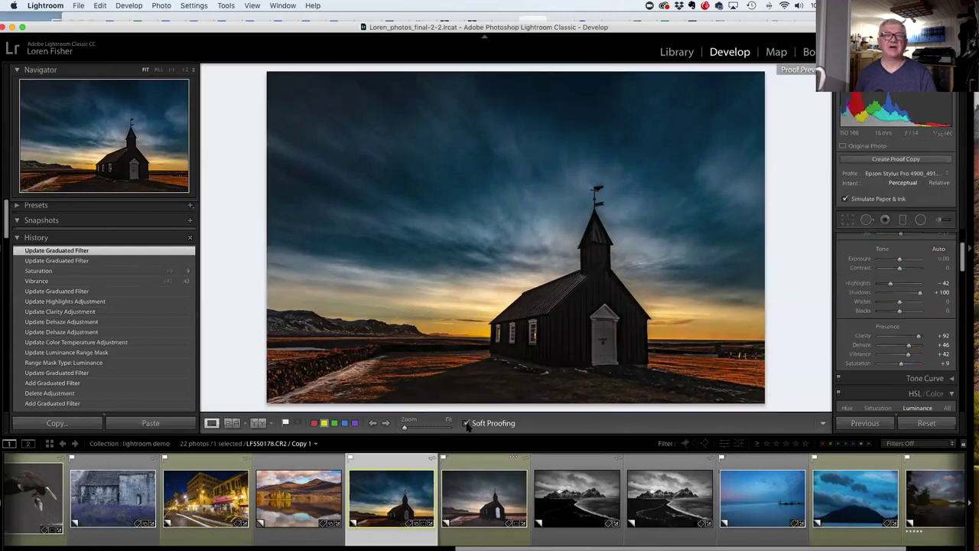
{"action": "left_click", "coordinate": [466, 424]}
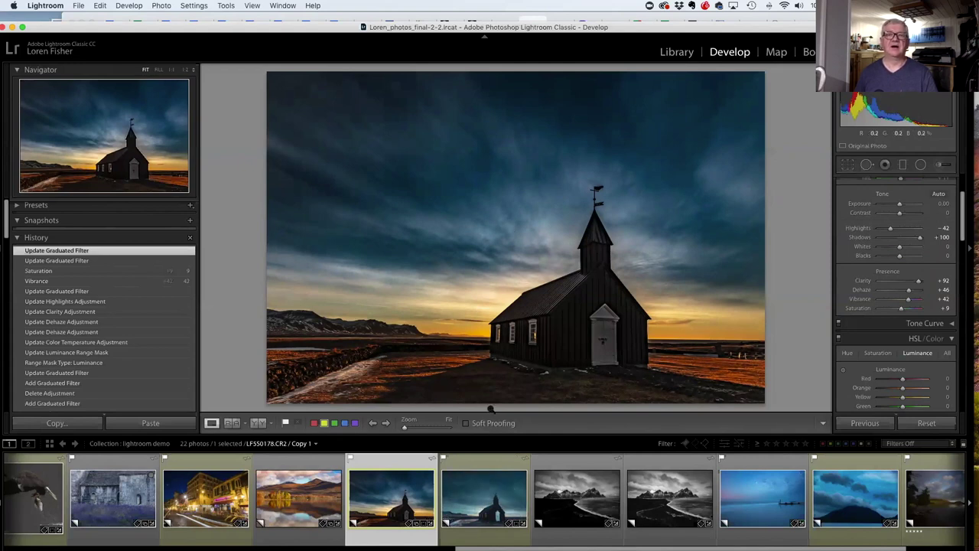
{"action": "left_click", "coordinate": [466, 424]}
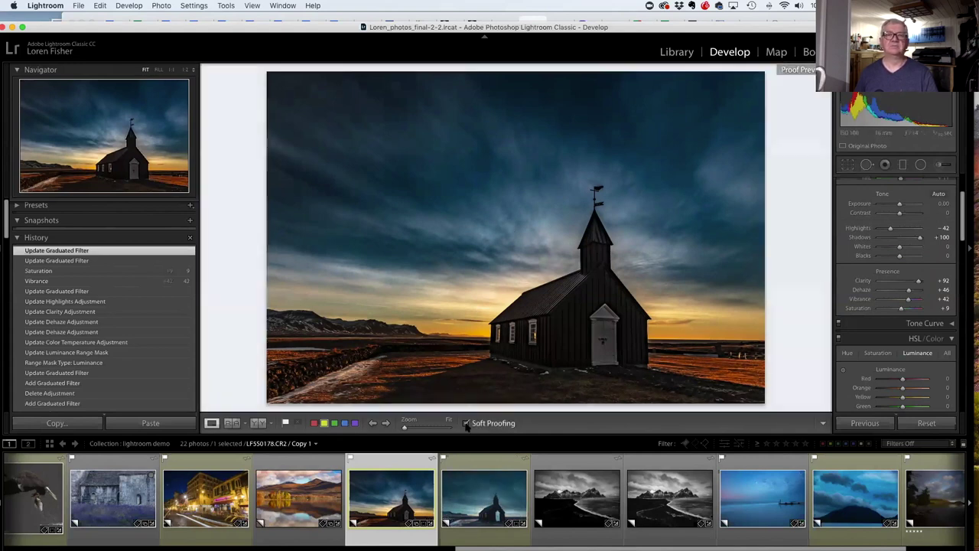
{"action": "left_click", "coordinate": [466, 424]}
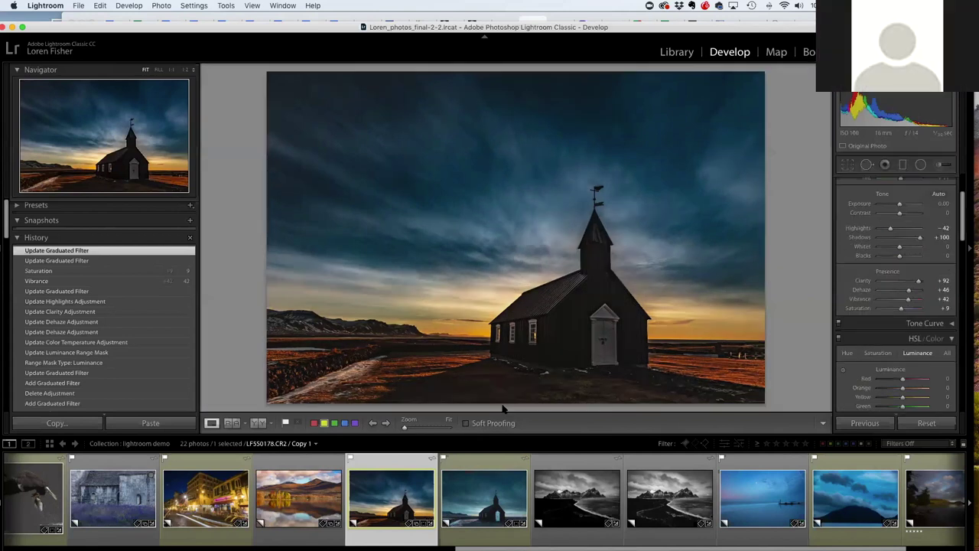
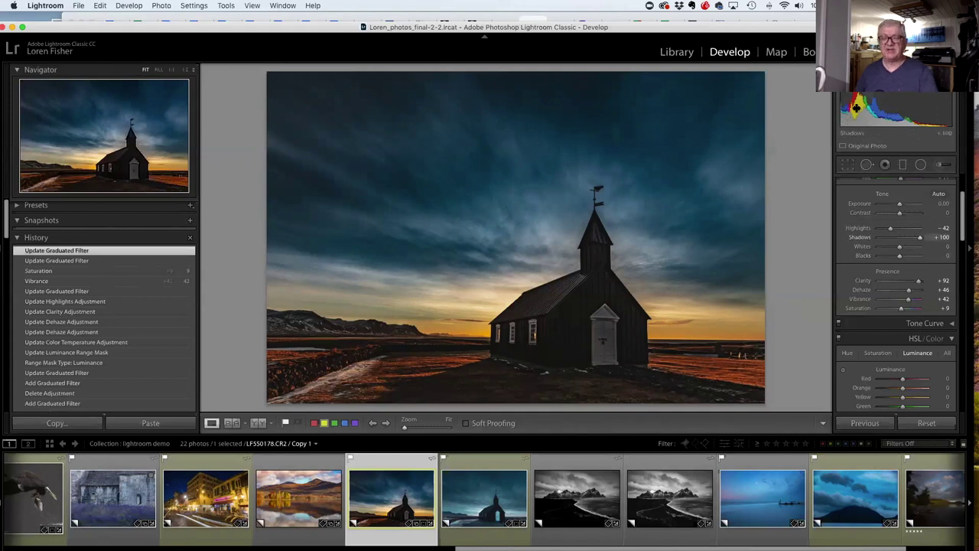
Examine clipping on the sunset church, black-and-white mountain beach and blue seascape photos, then turn the clipping display off on the church photo.
{"action": "key", "text": "j"}
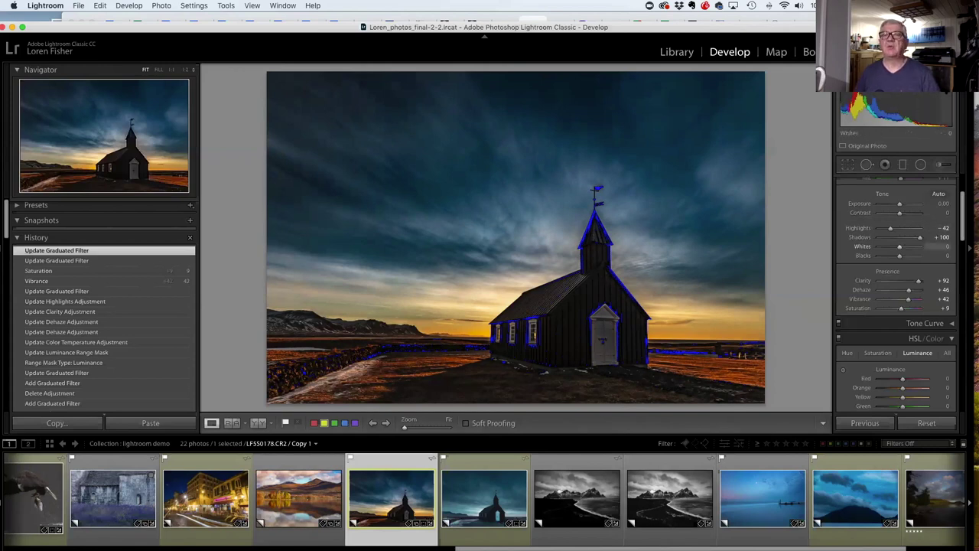
{"action": "key", "text": "j"}
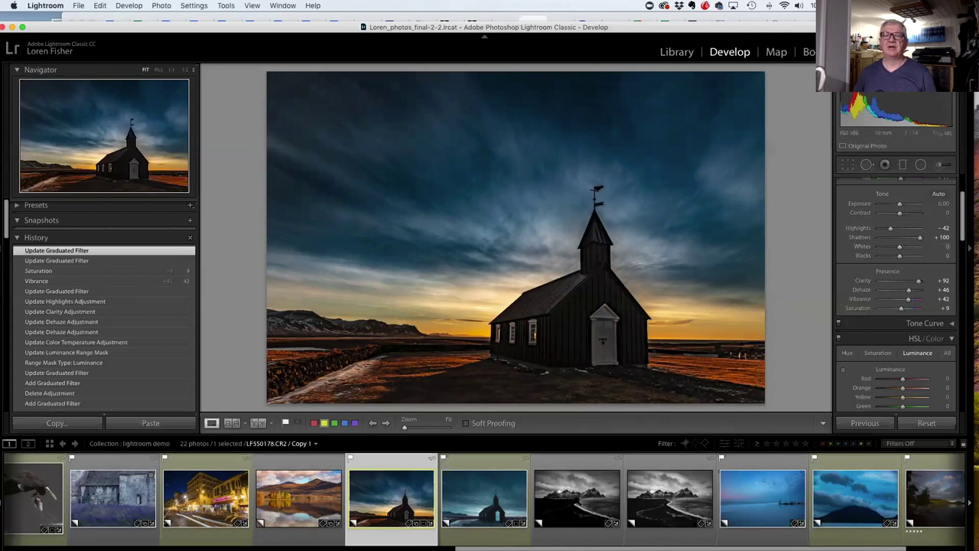
{"action": "left_click", "coordinate": [575, 497]}
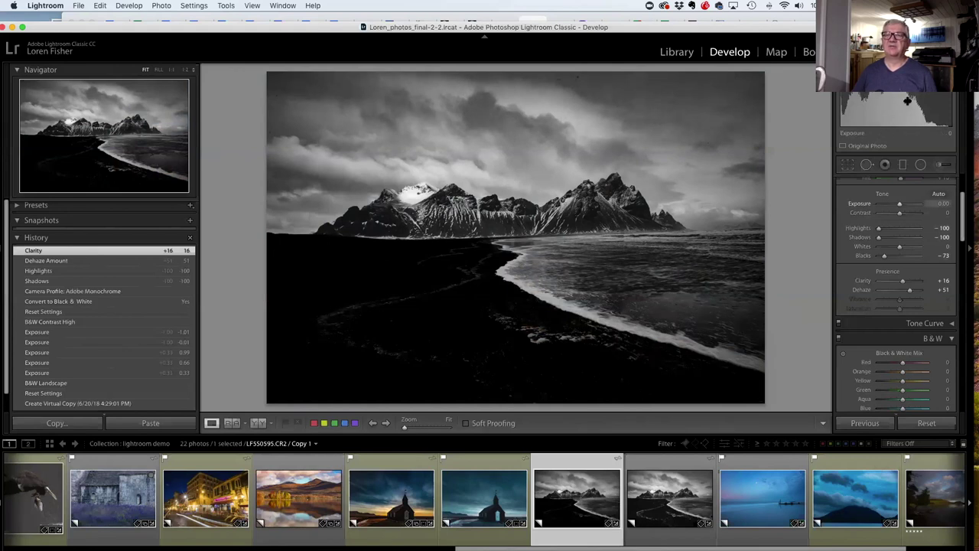
{"action": "left_click", "coordinate": [846, 98]}
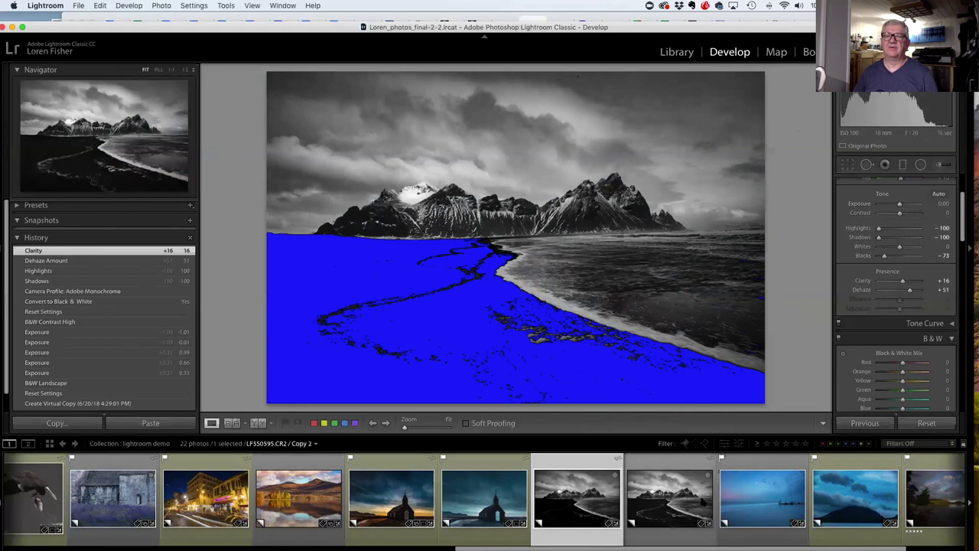
{"action": "left_click", "coordinate": [755, 502]}
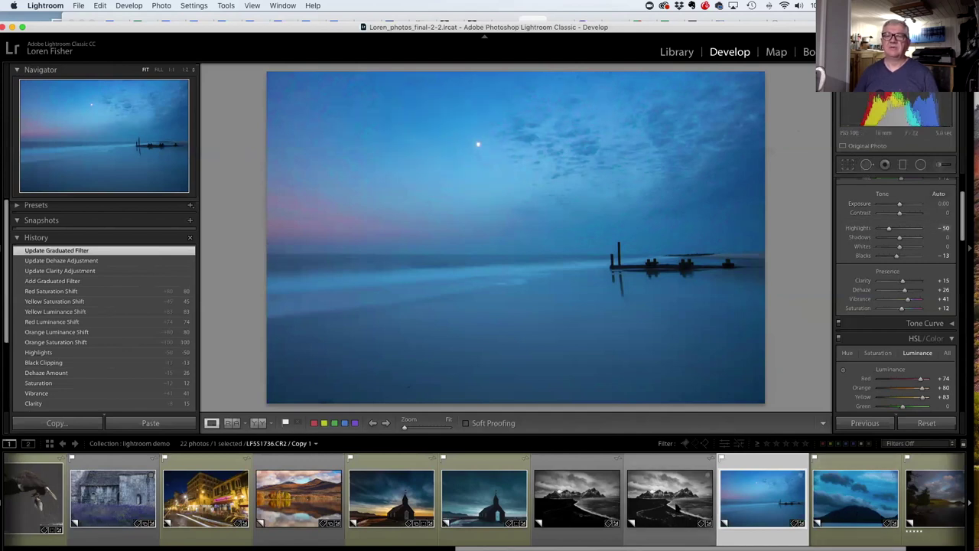
{"action": "left_click", "coordinate": [395, 497]}
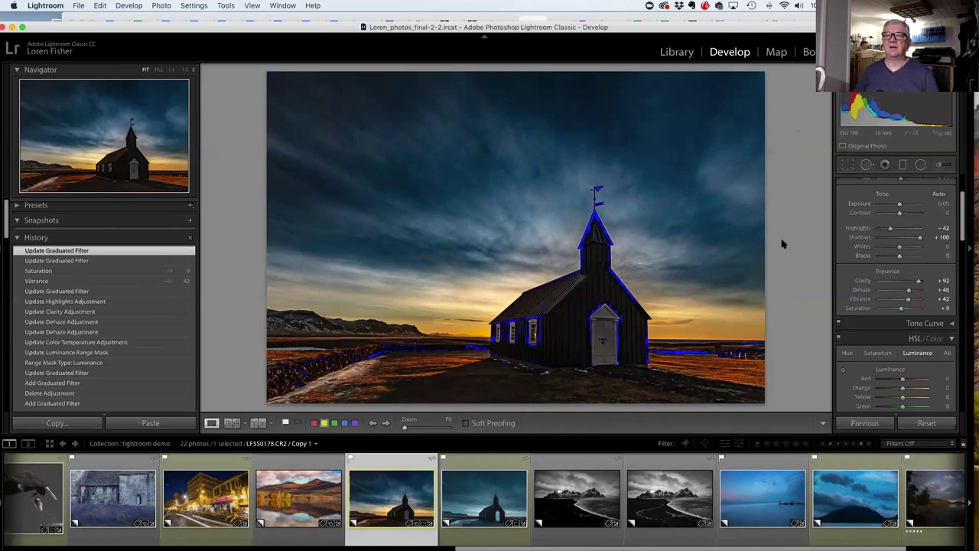
{"action": "key", "text": "j"}
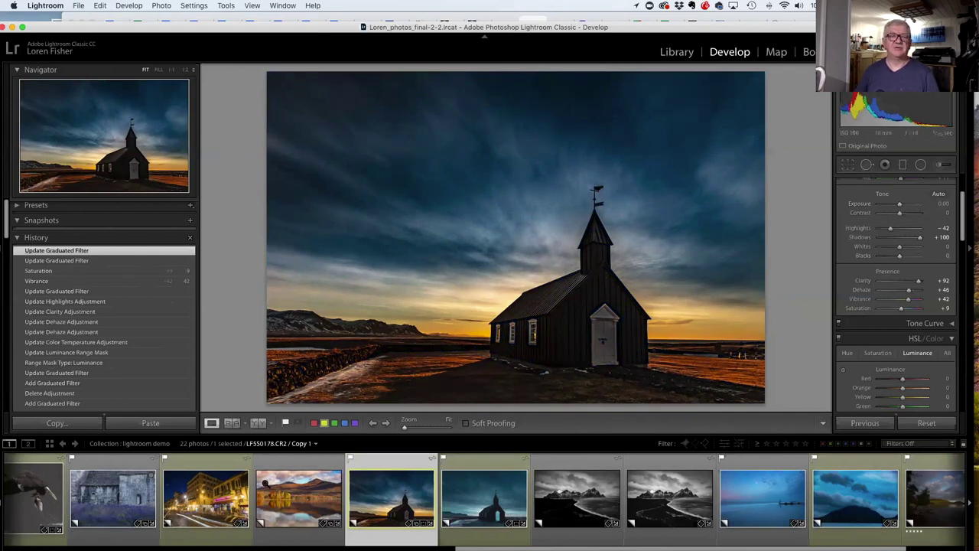
Open LF553715-Edit.psd, the portrait of the woman in the green headwrap.
{"action": "scroll", "coordinate": [266, 484], "scroll_direction": "down", "scroll_amount": 2}
{"action": "scroll", "coordinate": [273, 493], "scroll_direction": "up", "scroll_amount": 2}
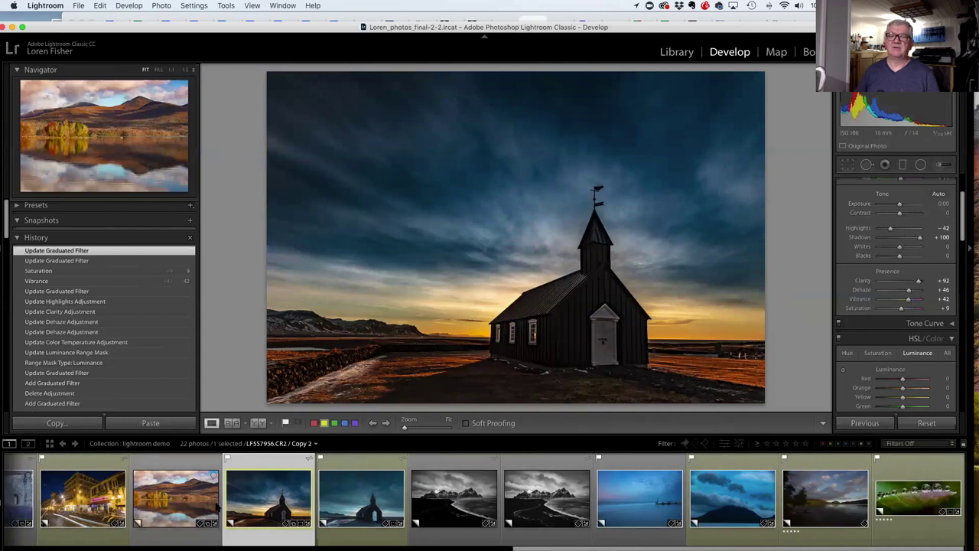
{"action": "scroll", "coordinate": [217, 506], "scroll_direction": "up", "scroll_amount": 5}
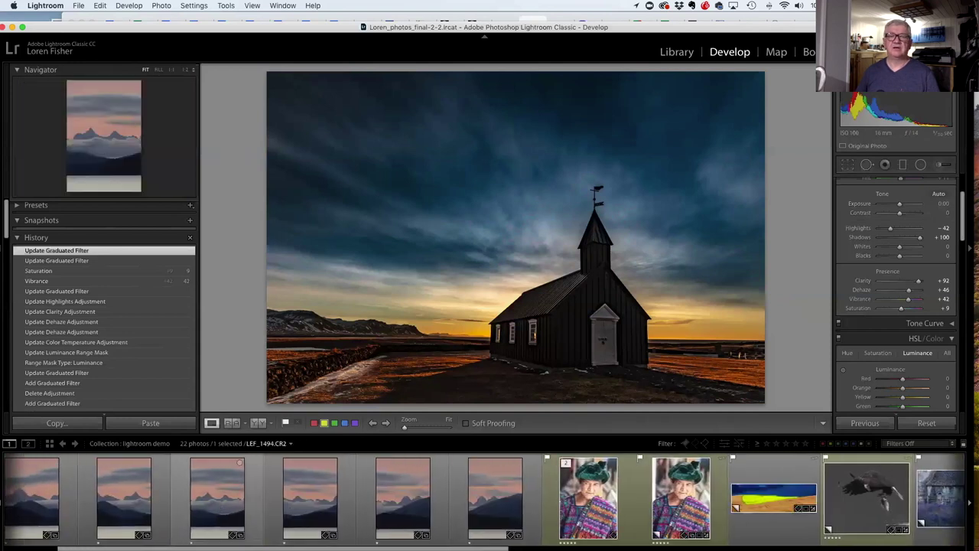
{"action": "left_click", "coordinate": [572, 518]}
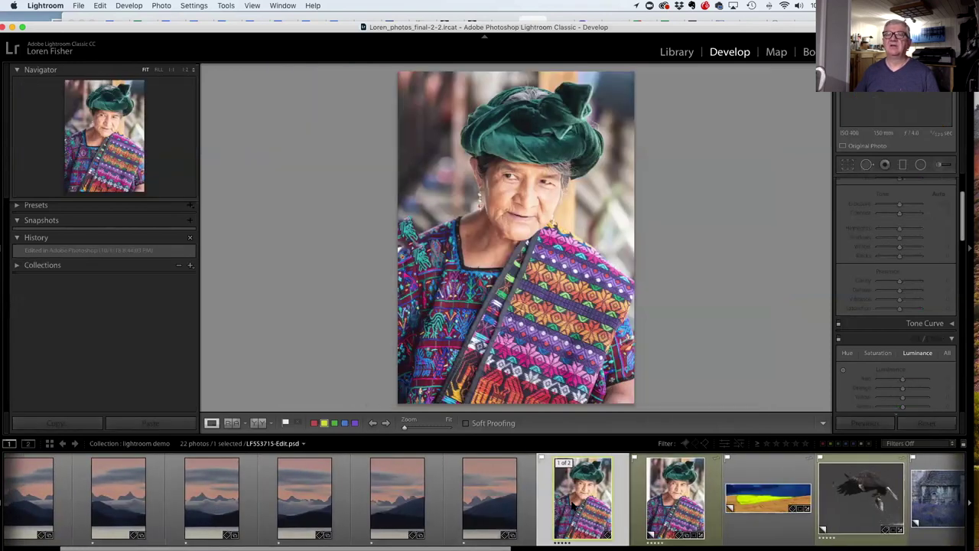